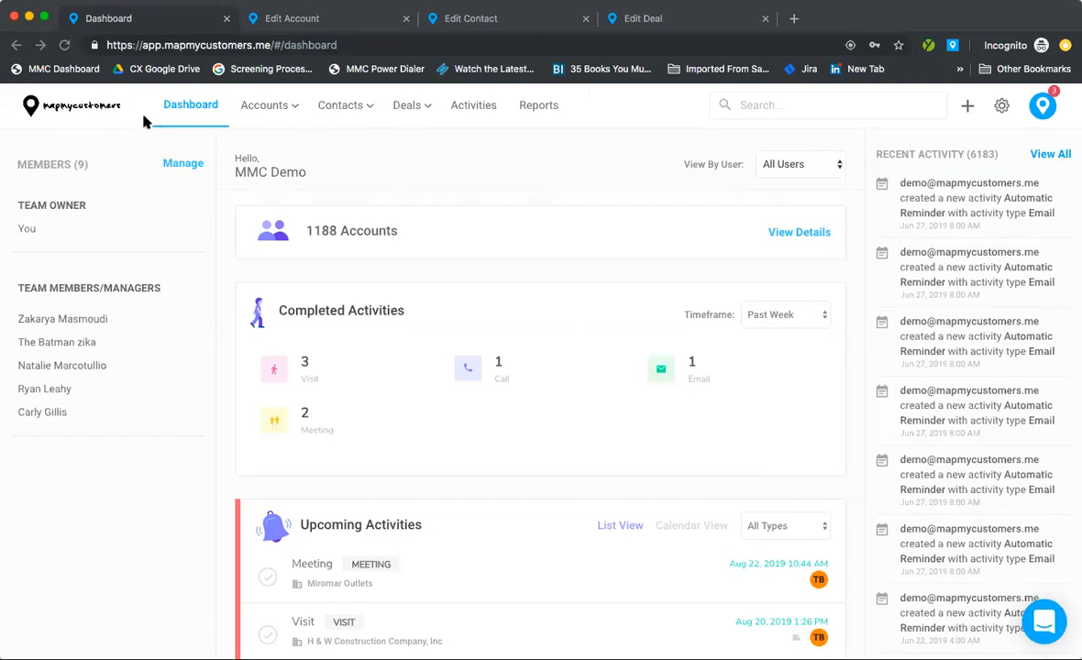
Step: Open Manage Teams from the Dashboard's Members link to view the manager and eight members with roles
{"action": "left_click", "coordinate": [224, 130]}
{"action": "left_click", "coordinate": [180, 163]}
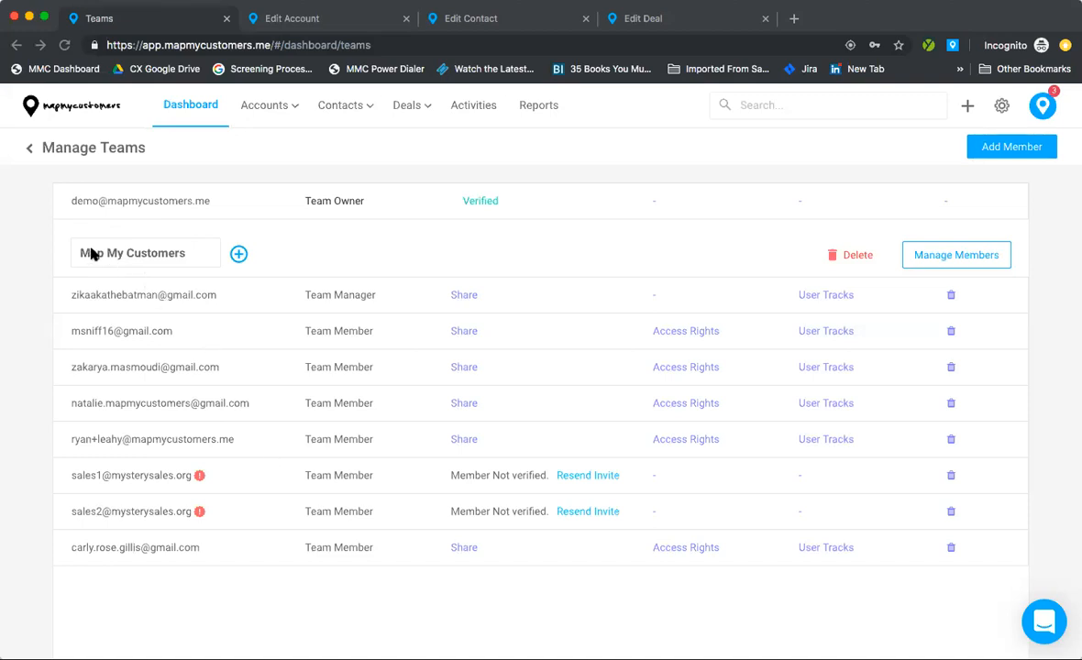
{"action": "left_click", "coordinate": [146, 260]}
{"action": "triple_click", "coordinate": [147, 260]}
{"action": "type", "text": "East Coast"}
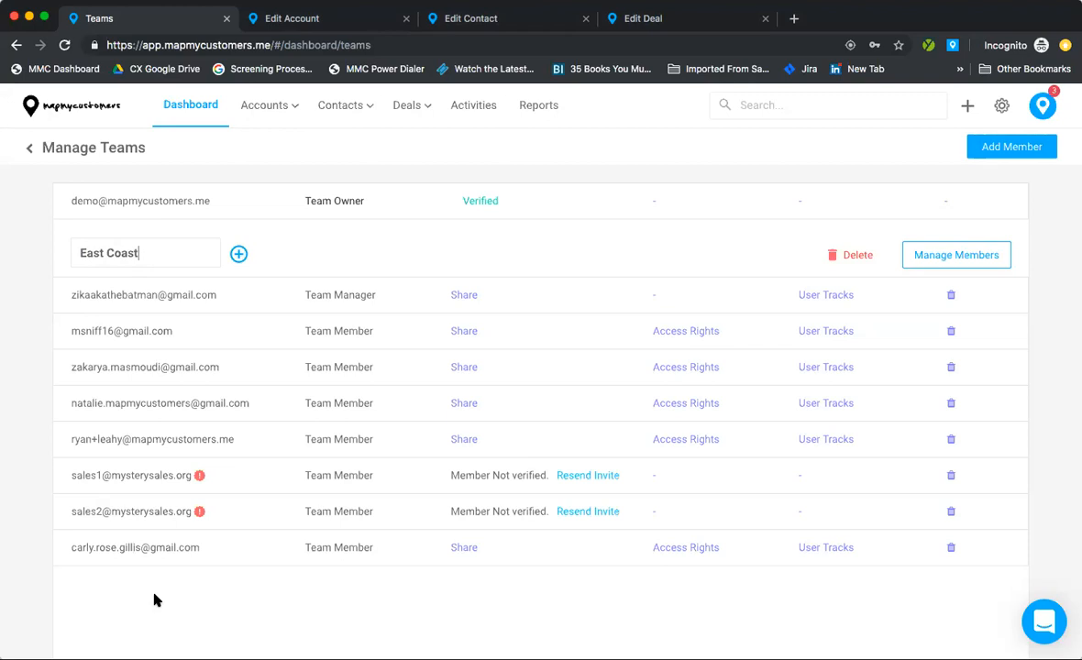
{"action": "key", "text": "super+z"}
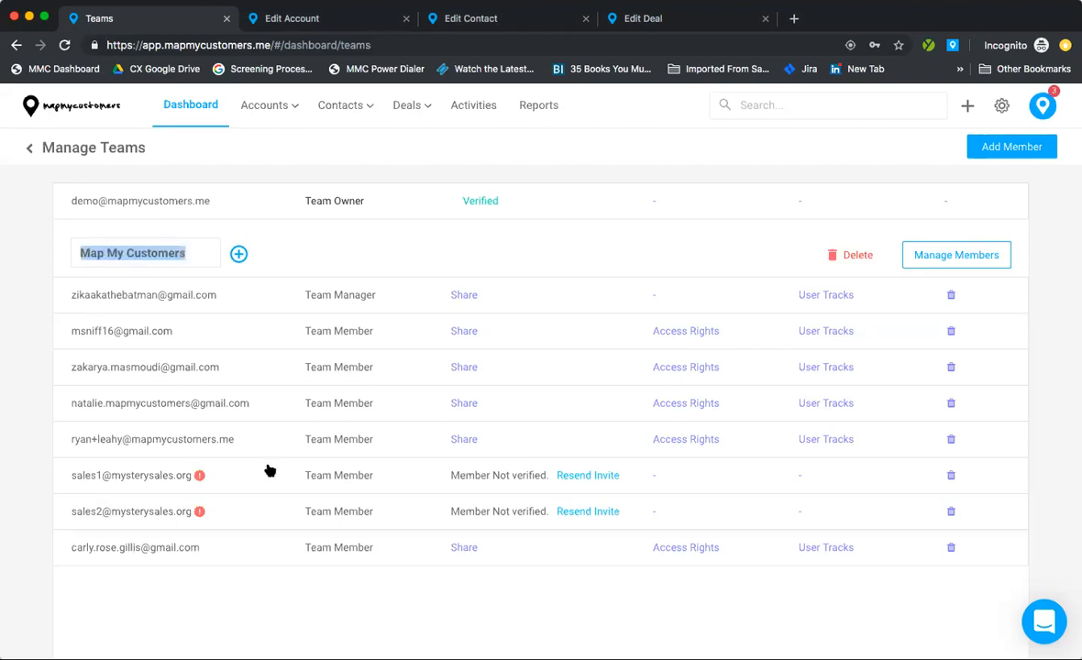
{"action": "left_click", "coordinate": [427, 249]}
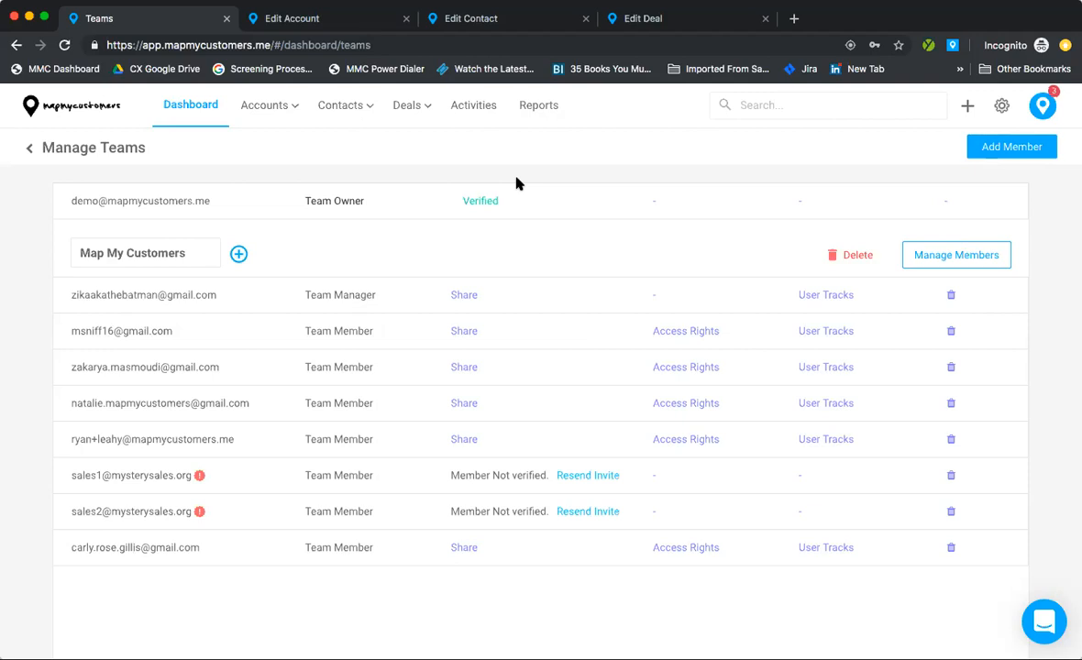
Step: Return to the dashboard and check the Completed Activities timeframe, leaving it at Past Week
{"action": "left_click", "coordinate": [32, 151]}
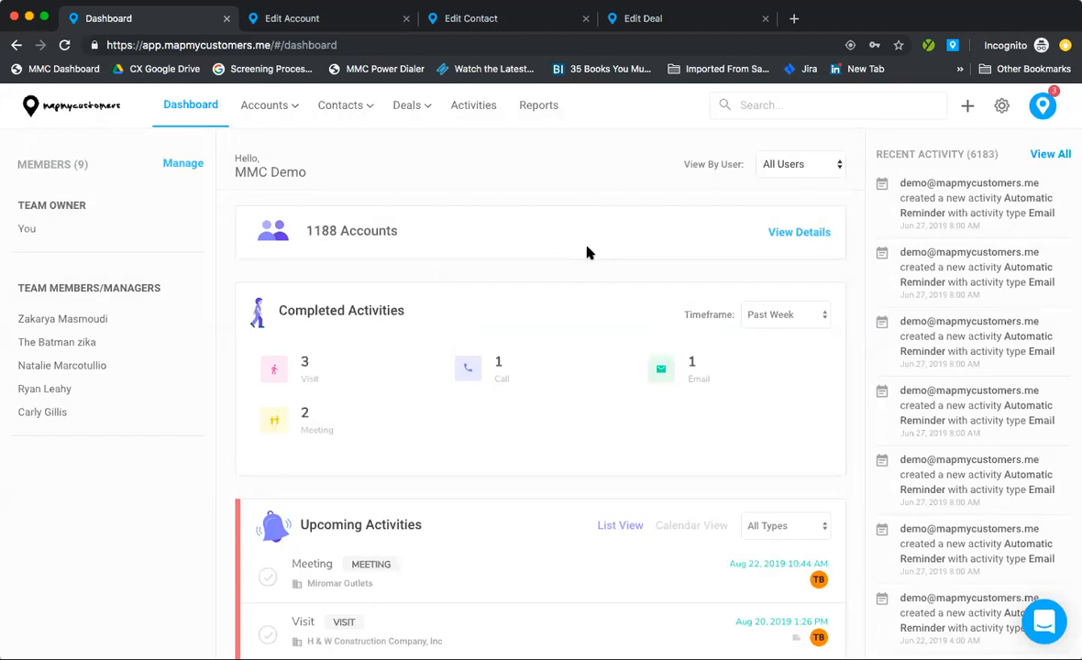
{"action": "scroll", "coordinate": [583, 254], "scroll_direction": "down", "scroll_amount": 3}
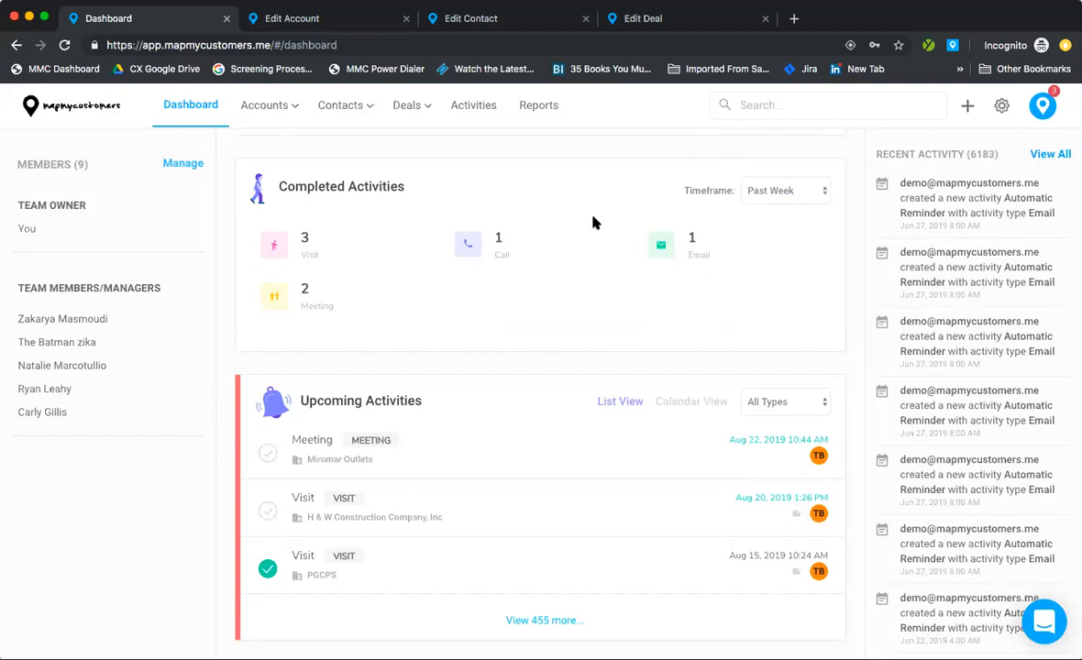
{"action": "left_click", "coordinate": [763, 191]}
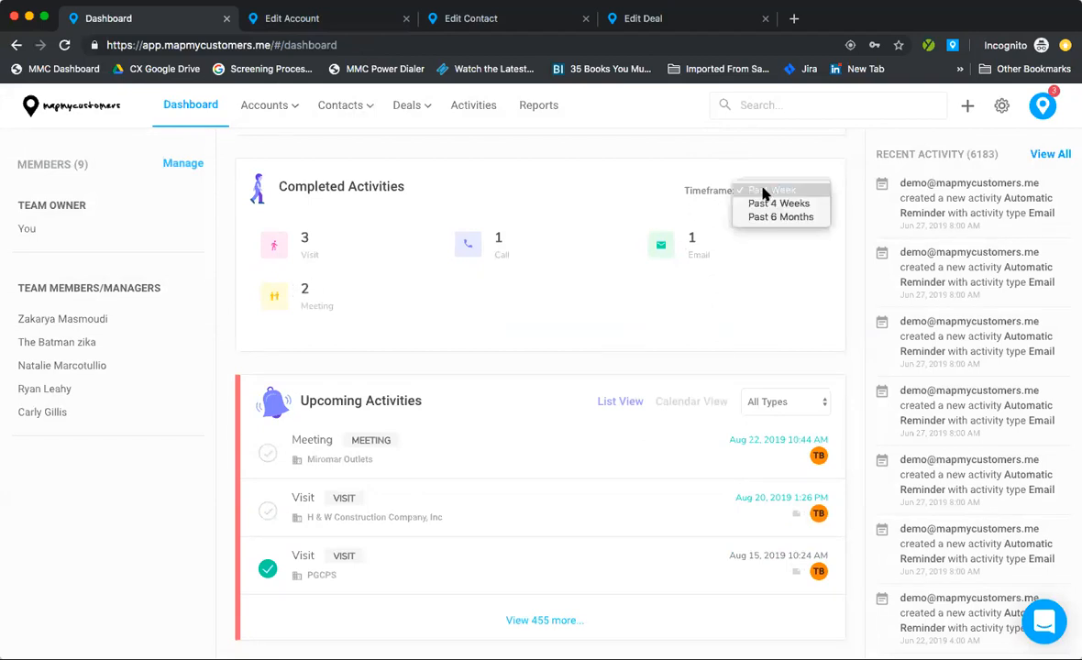
{"action": "left_click", "coordinate": [711, 204]}
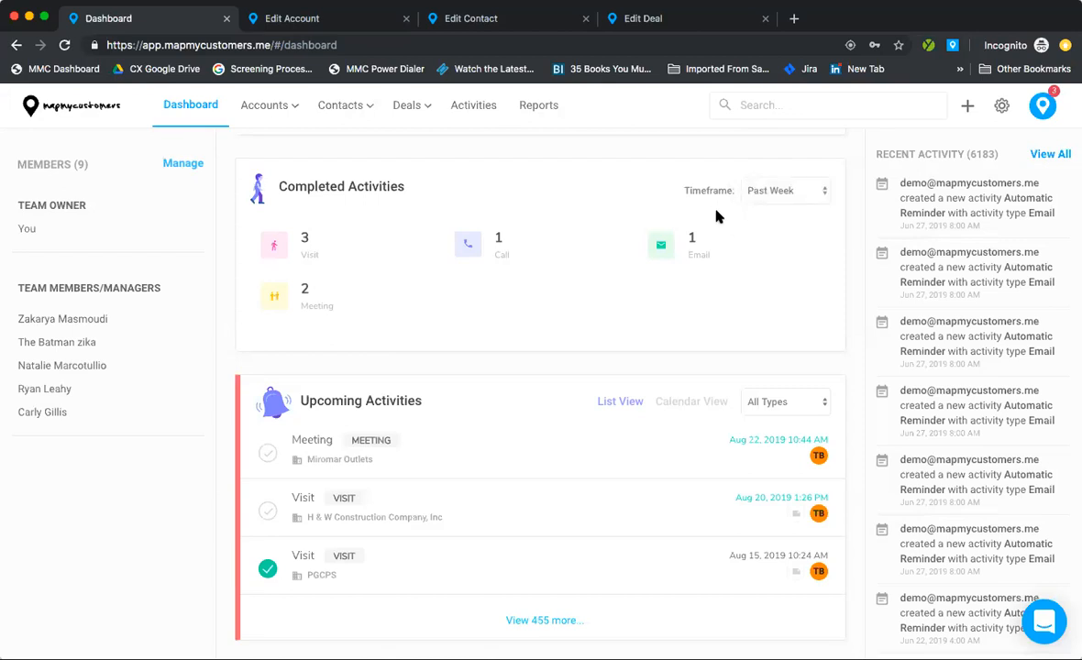
{"action": "scroll", "coordinate": [718, 215], "scroll_direction": "down", "scroll_amount": 3}
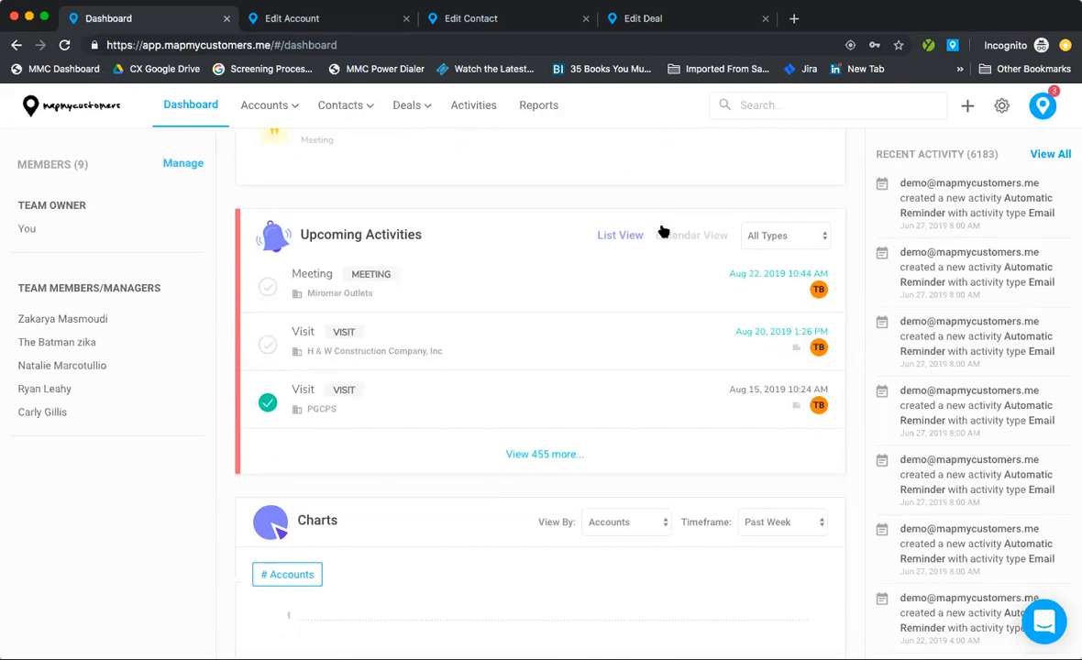
Step: Switch the dashboard chart's View By setting to Activities
{"action": "left_click", "coordinate": [31, 20]}
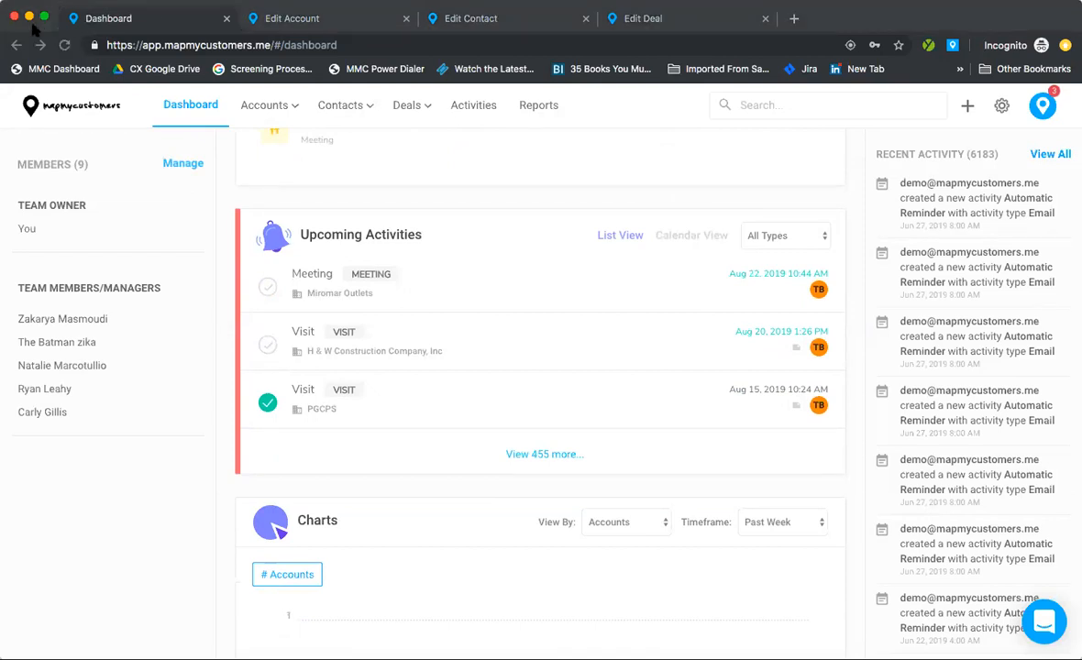
{"action": "scroll", "coordinate": [442, 332], "scroll_direction": "down", "scroll_amount": 3}
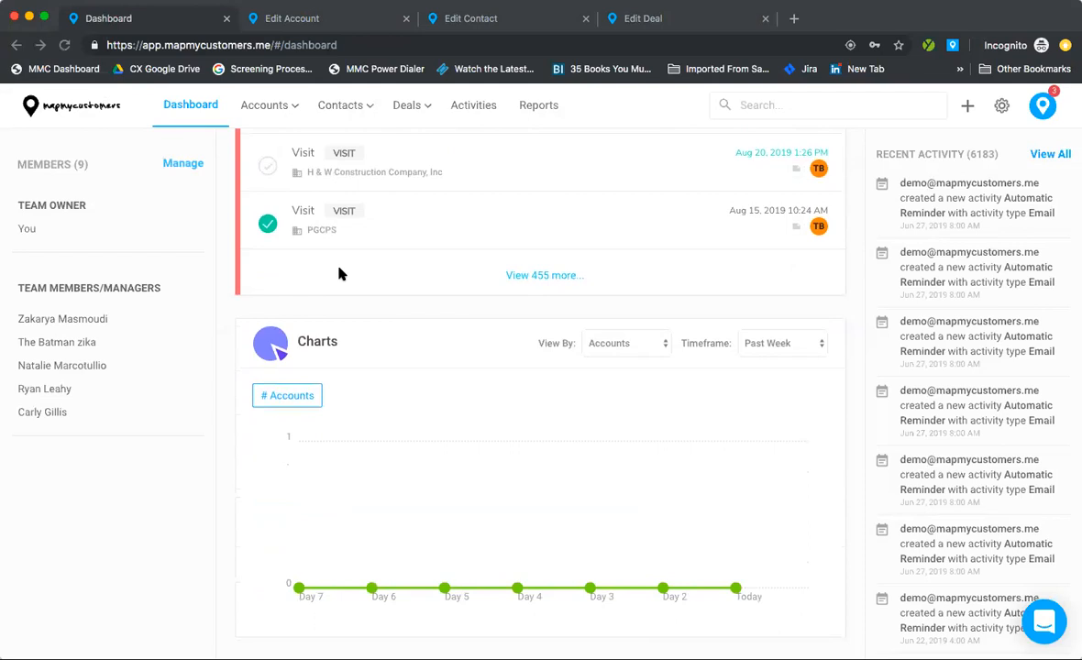
{"action": "scroll", "coordinate": [339, 273], "scroll_direction": "down", "scroll_amount": 1}
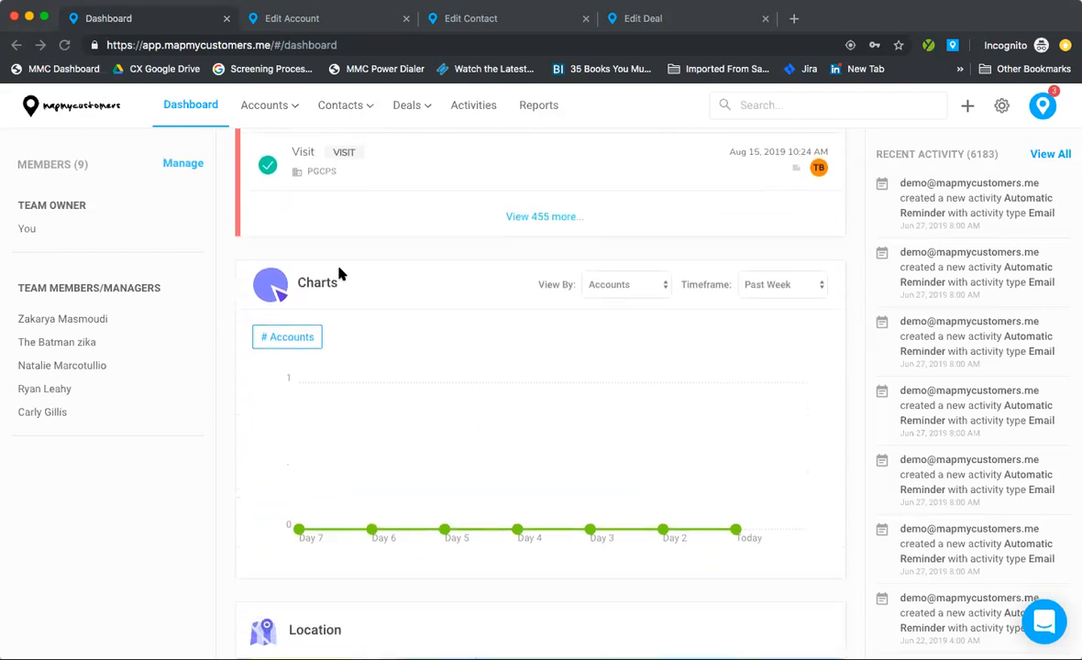
{"action": "left_click", "coordinate": [621, 290]}
{"action": "left_click", "coordinate": [613, 326]}
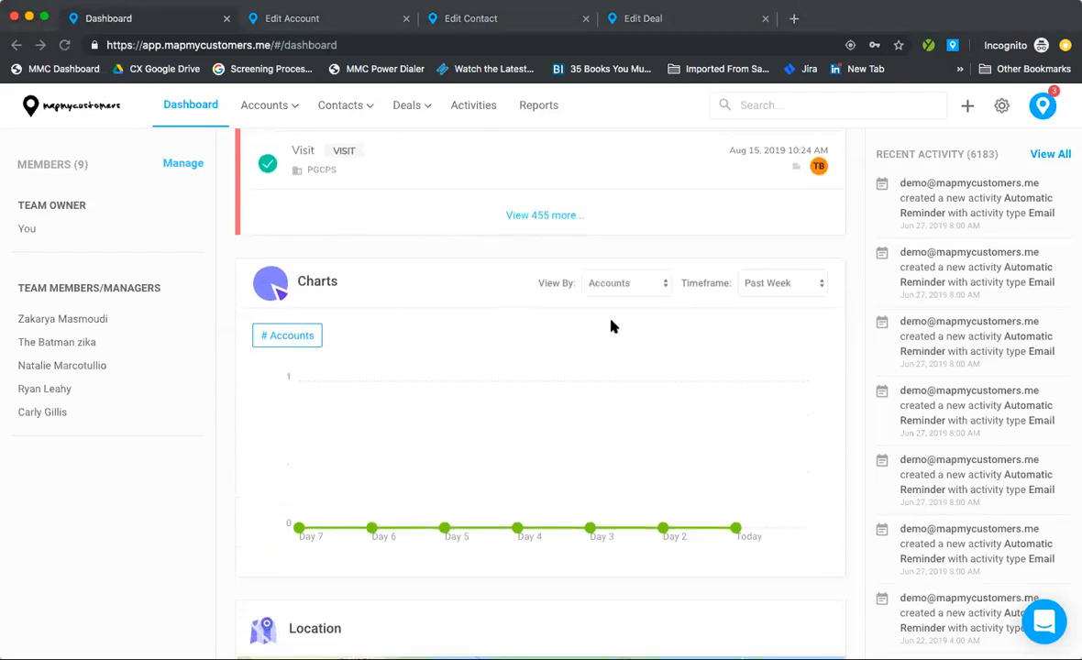
{"action": "left_click", "coordinate": [601, 286]}
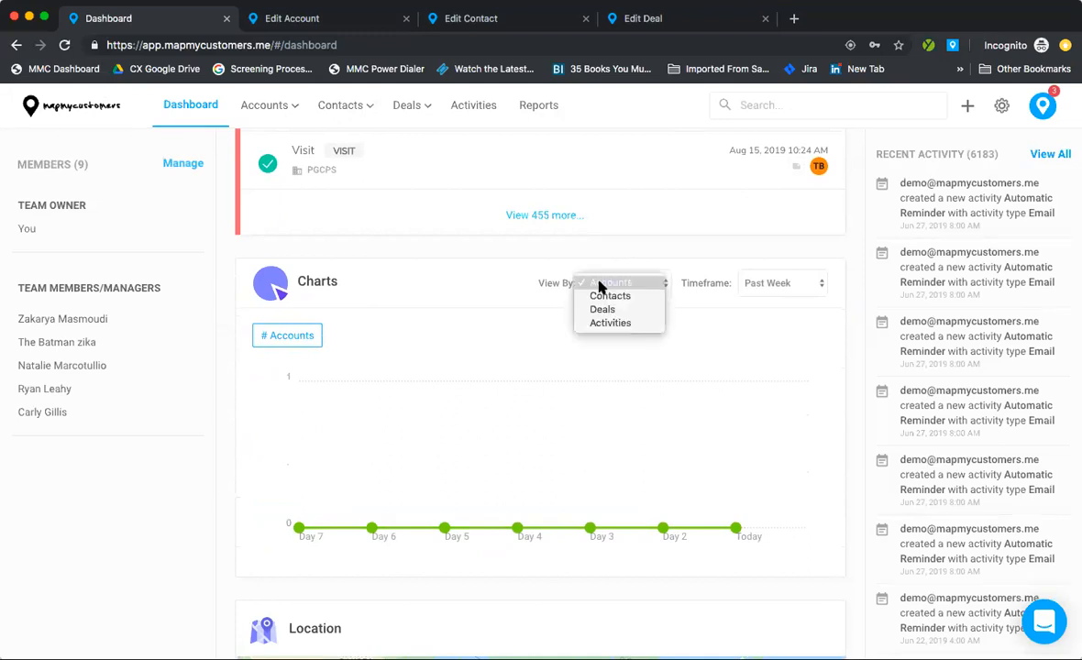
{"action": "left_click", "coordinate": [596, 323]}
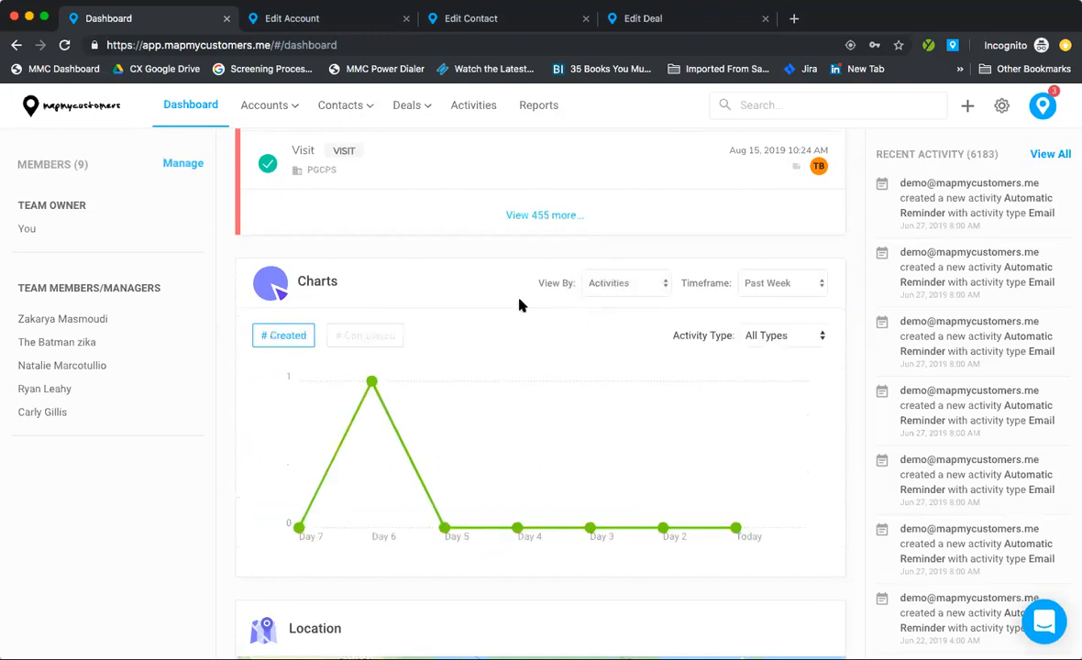
Step: Pan the Location map to the southeastern US, then return up the dashboard
{"action": "scroll", "coordinate": [519, 304], "scroll_direction": "down", "scroll_amount": 3}
{"action": "scroll", "coordinate": [575, 511], "scroll_direction": "down", "scroll_amount": 3}
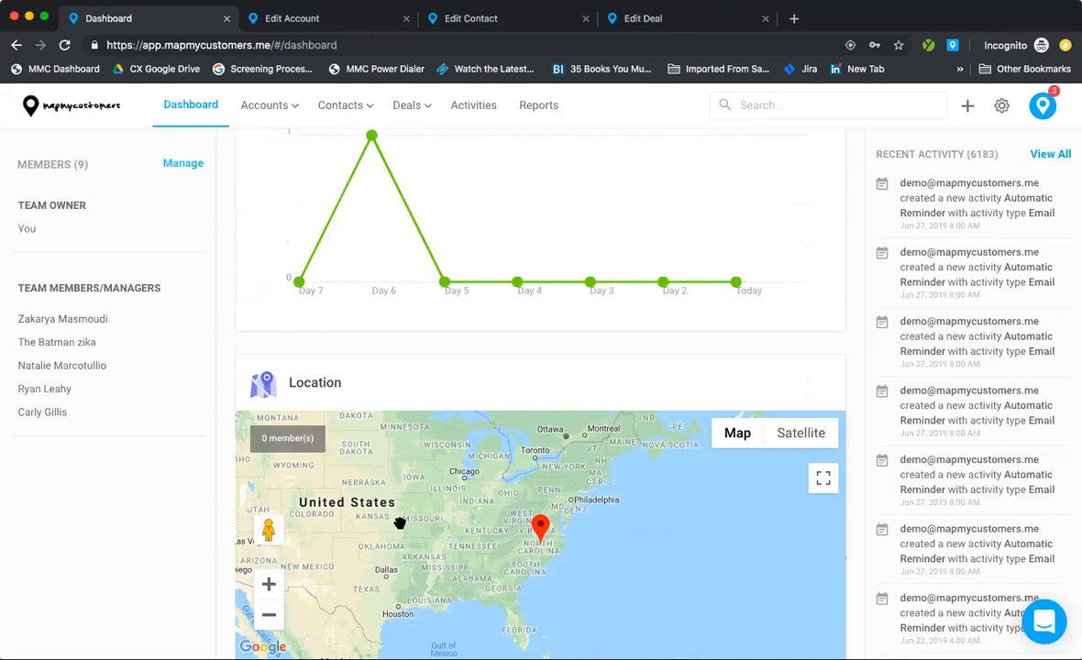
{"action": "left_click_drag", "start_coordinate": [523, 562], "coordinate": [524, 544]}
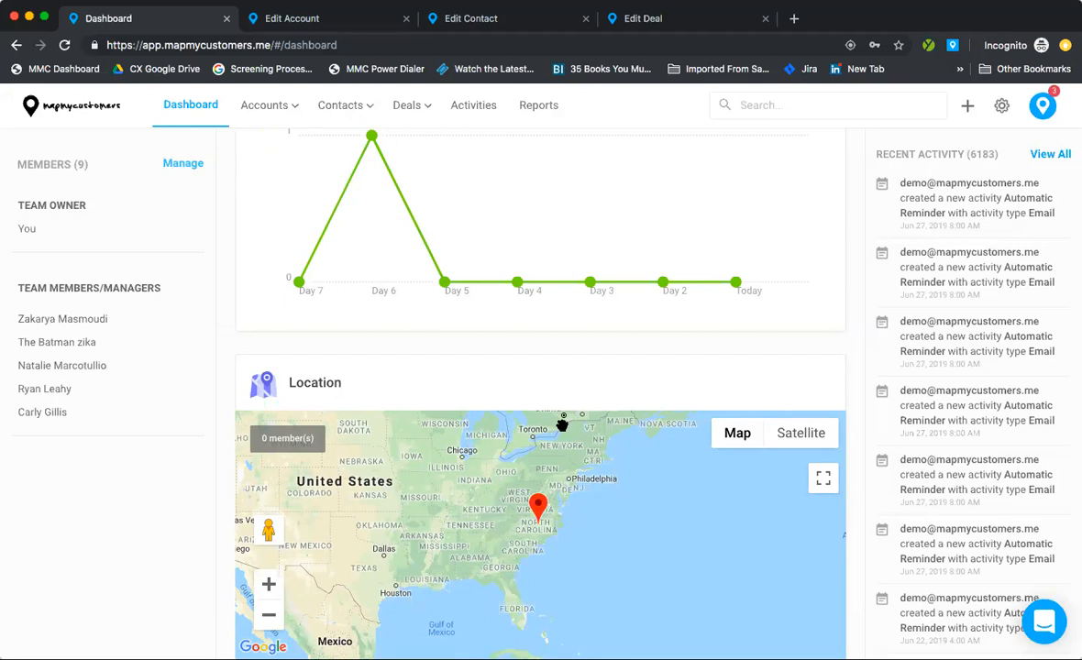
{"action": "scroll", "coordinate": [608, 226], "scroll_direction": "up", "scroll_amount": 10}
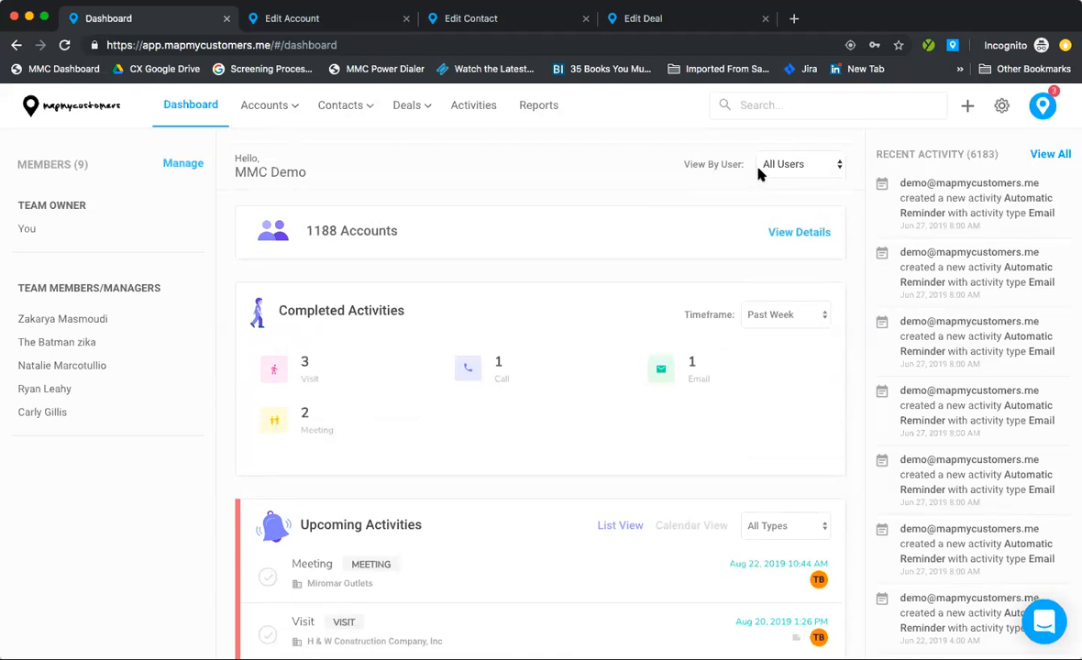
Step: Filter the dashboard by one team member, narrowing it to 654 accounts
{"action": "left_click_drag", "start_coordinate": [721, 165], "coordinate": [759, 168]}
{"action": "left_click", "coordinate": [761, 167]}
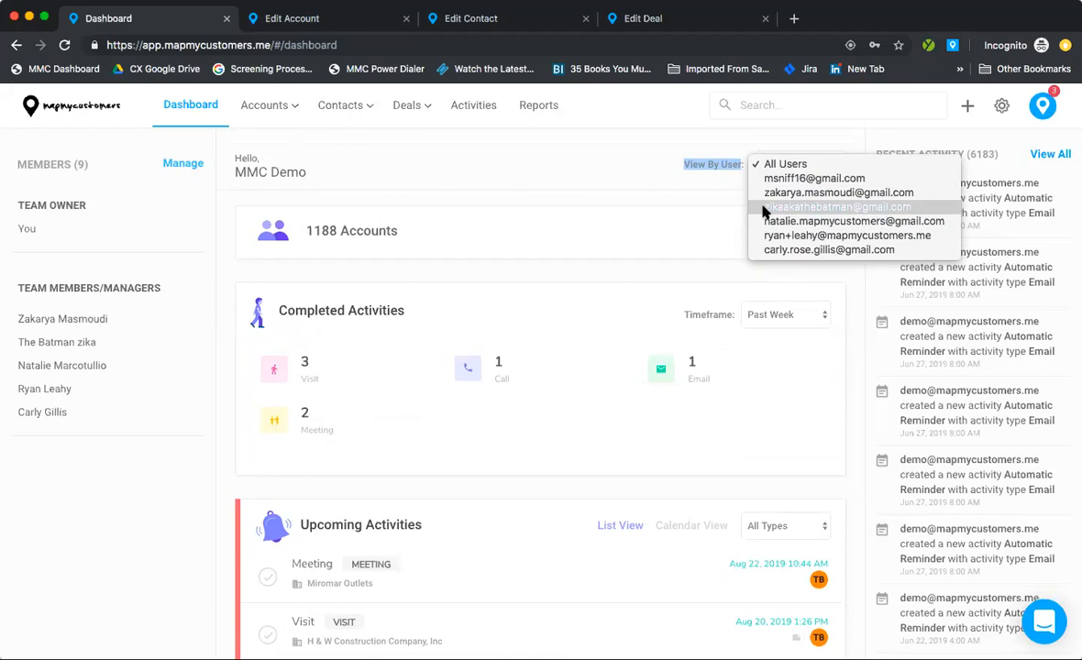
{"action": "left_click", "coordinate": [764, 209]}
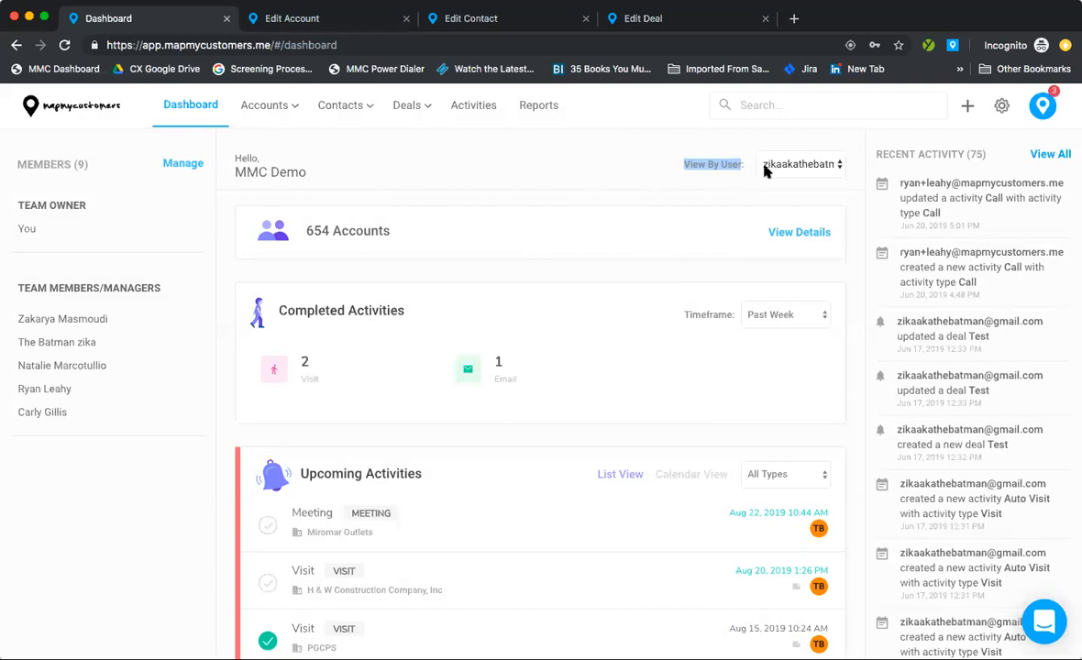
{"action": "left_click_drag", "start_coordinate": [308, 232], "coordinate": [386, 235]}
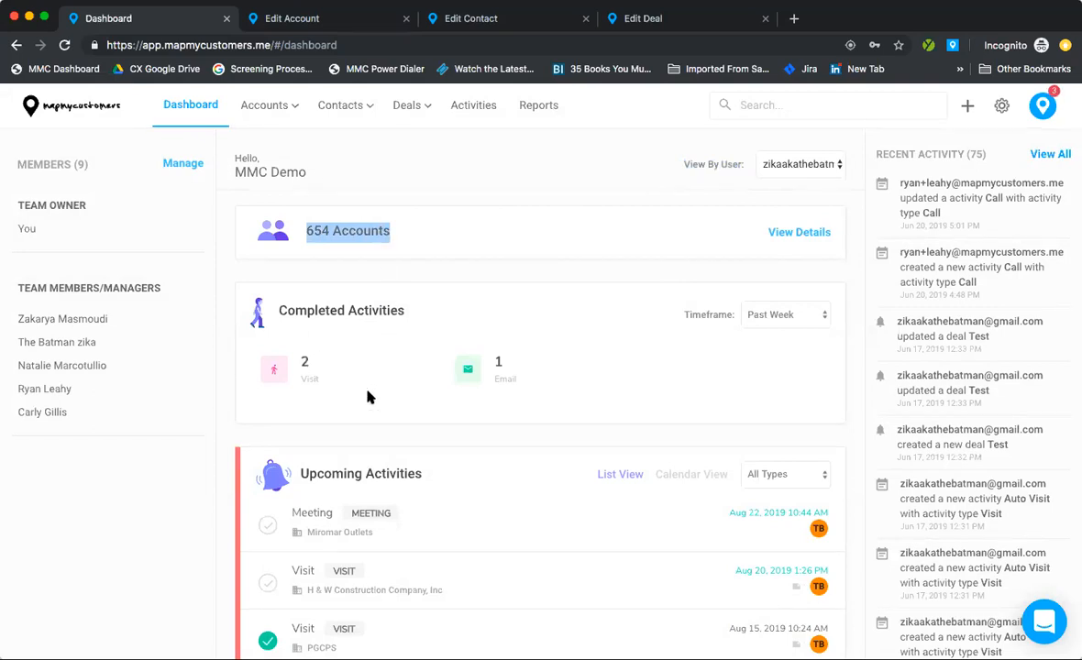
{"action": "scroll", "coordinate": [386, 400], "scroll_direction": "down", "scroll_amount": 5}
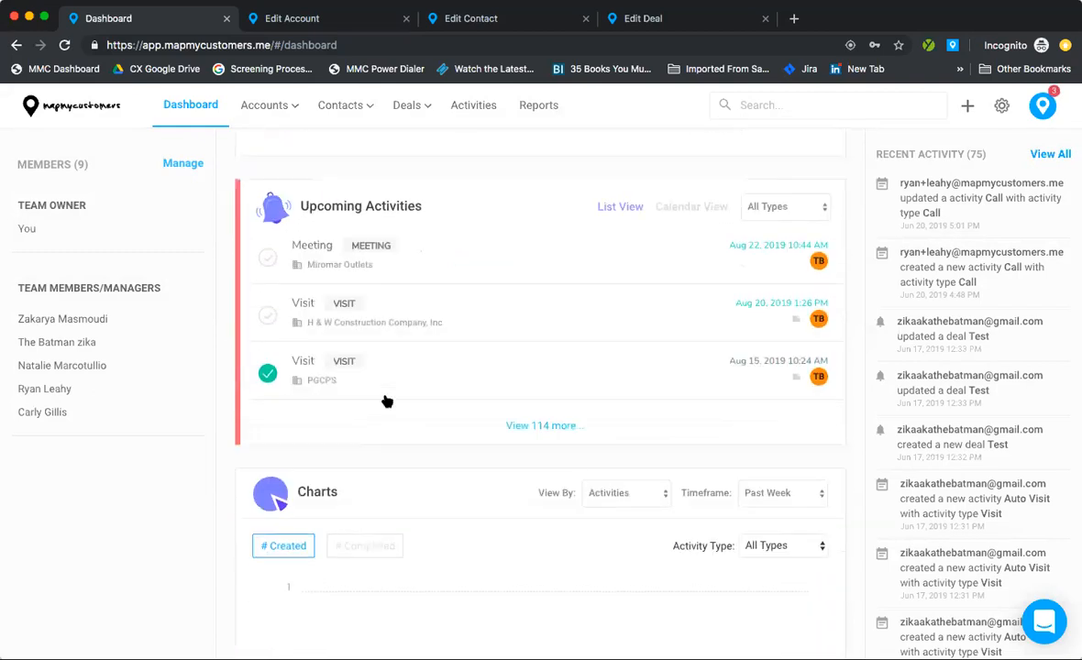
{"action": "scroll", "coordinate": [437, 509], "scroll_direction": "up", "scroll_amount": 5}
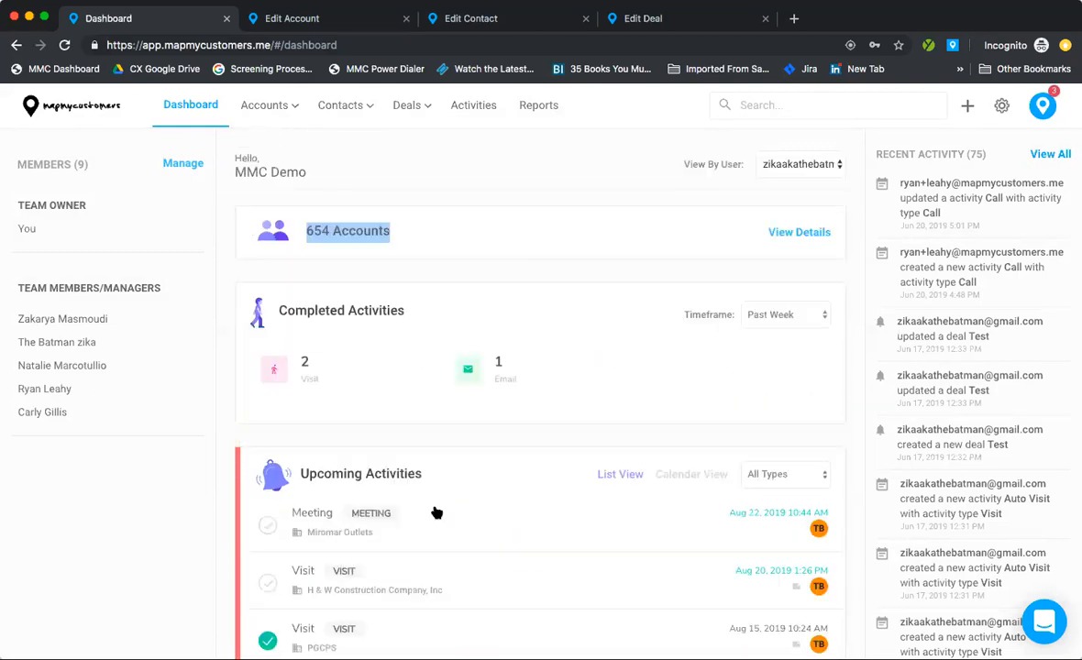
Step: Leave the user filter unchanged and open All Accounts in Map view, showing 1174 mapped accounts
{"action": "left_click", "coordinate": [766, 165]}
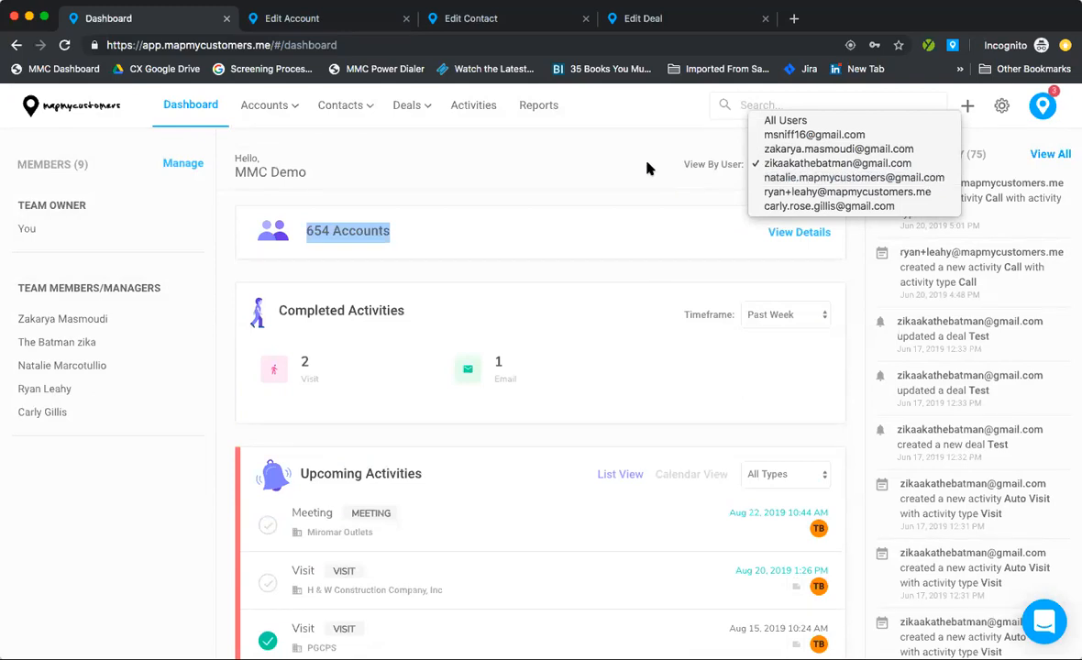
{"action": "key", "text": "Escape"}
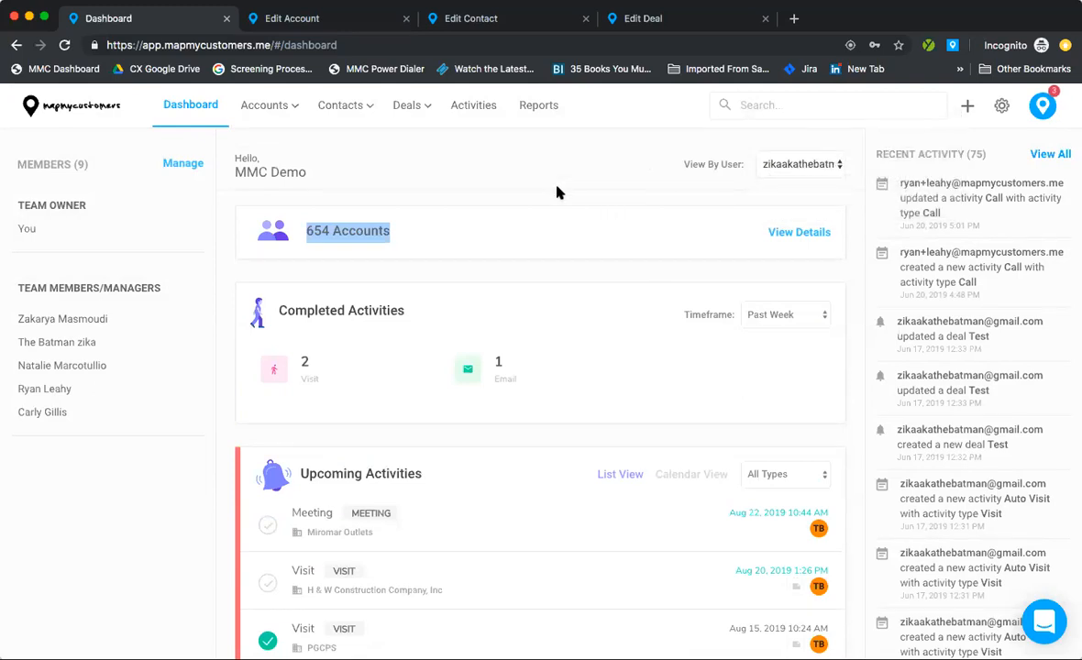
{"action": "left_click", "coordinate": [250, 109]}
{"action": "mouse_move", "coordinate": [249, 108]}
{"action": "mouse_move", "coordinate": [270, 145]}
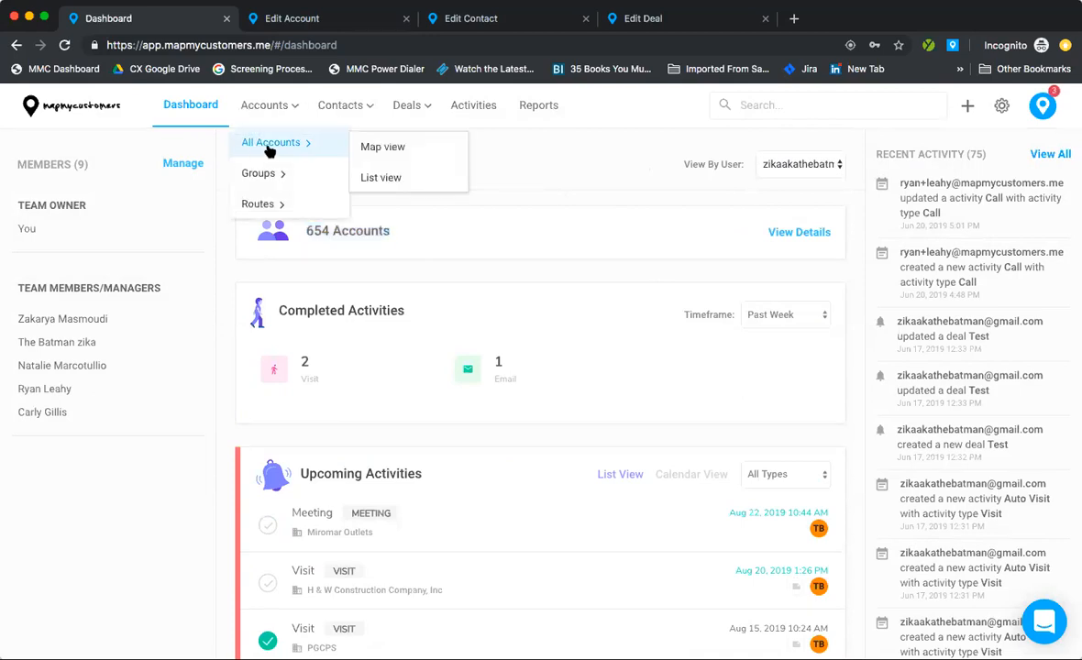
{"action": "left_click", "coordinate": [383, 149]}
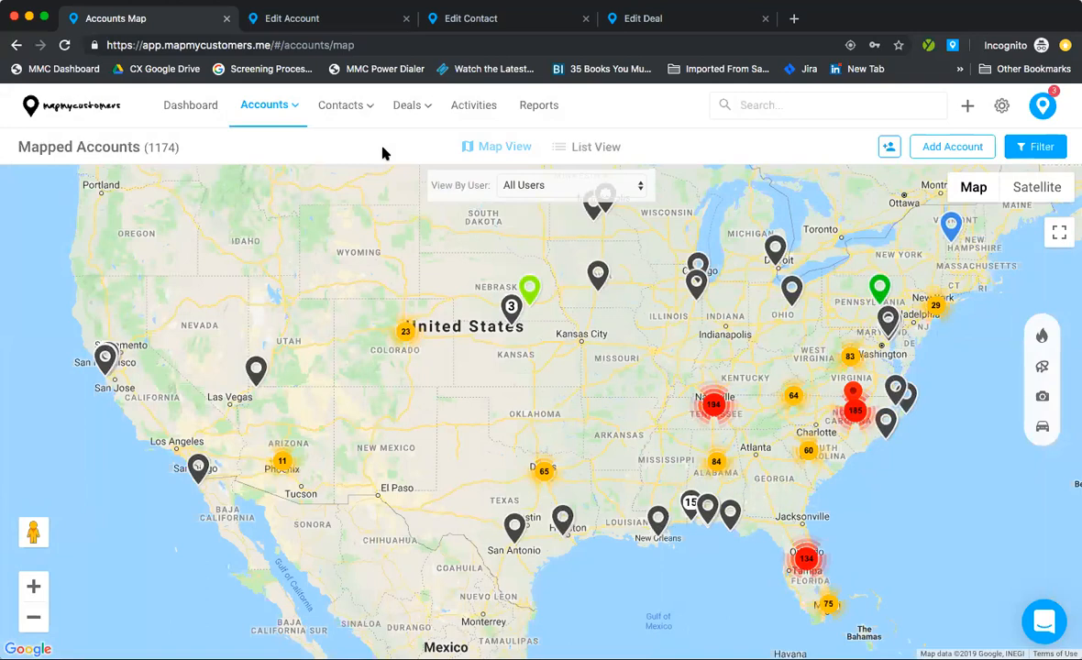
Step: Zoom the accounts map into North Carolina and open the South river emc account's card near Dunn
{"action": "left_click_drag", "start_coordinate": [474, 381], "coordinate": [386, 393]}
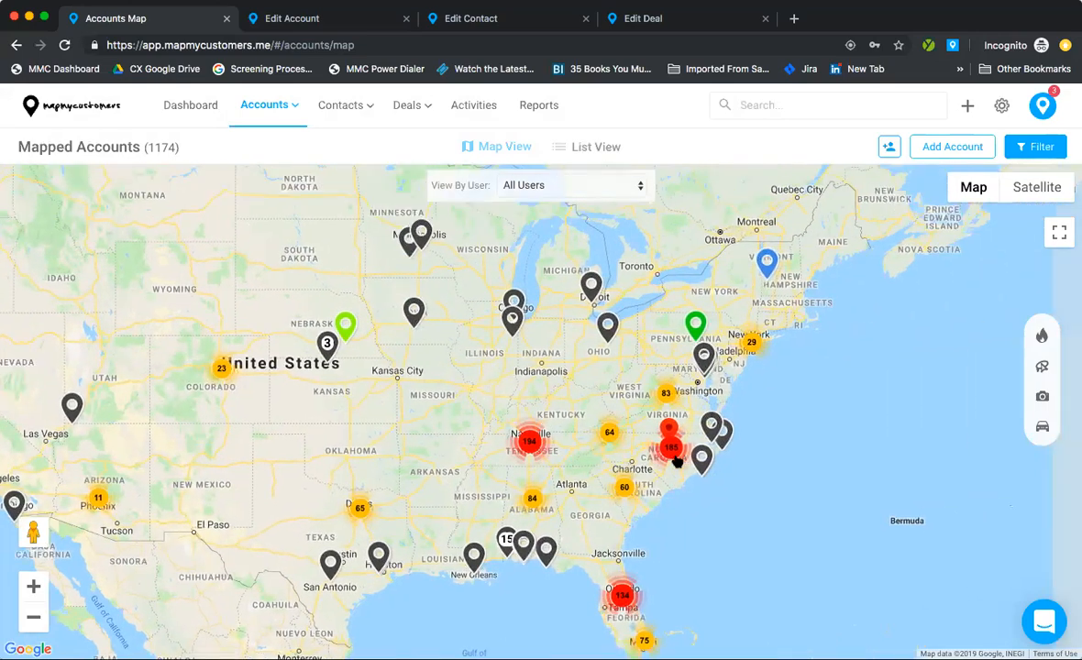
{"action": "scroll", "coordinate": [678, 454], "scroll_direction": "up", "scroll_amount": 5}
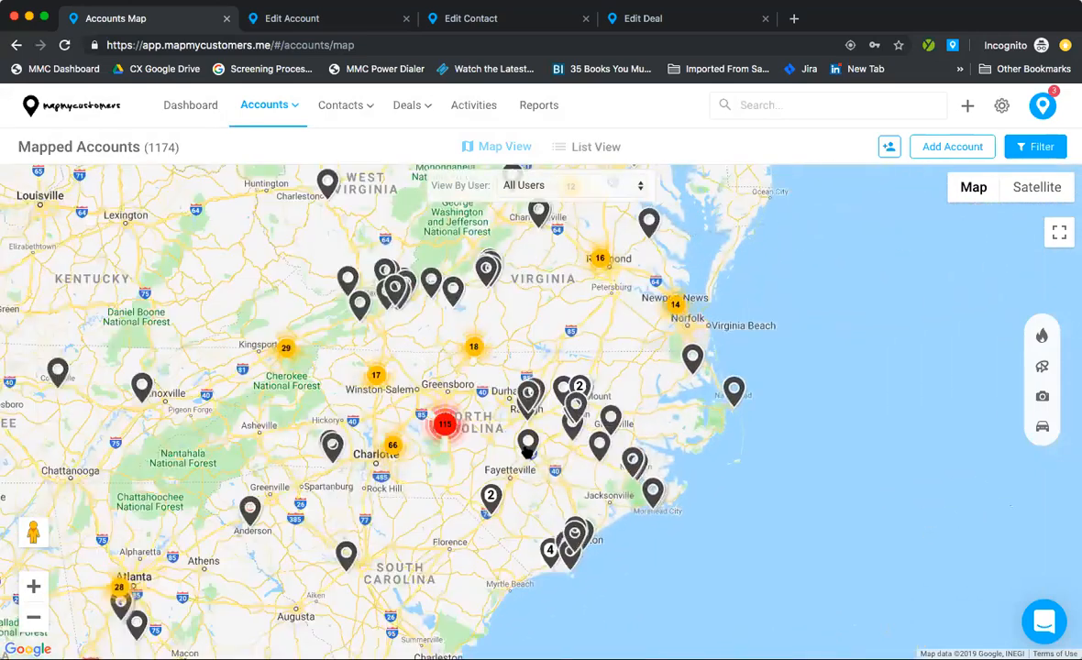
{"action": "left_click", "coordinate": [526, 441]}
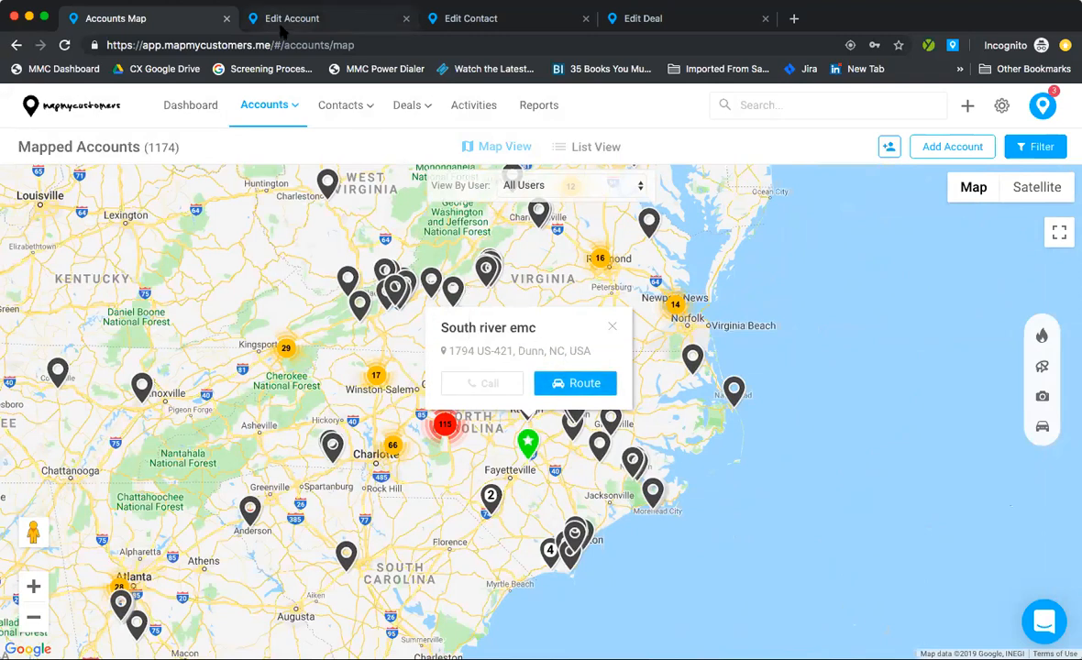
Step: Switch to the Edit Account browser tab to show the account's edit form
{"action": "left_click", "coordinate": [270, 22]}
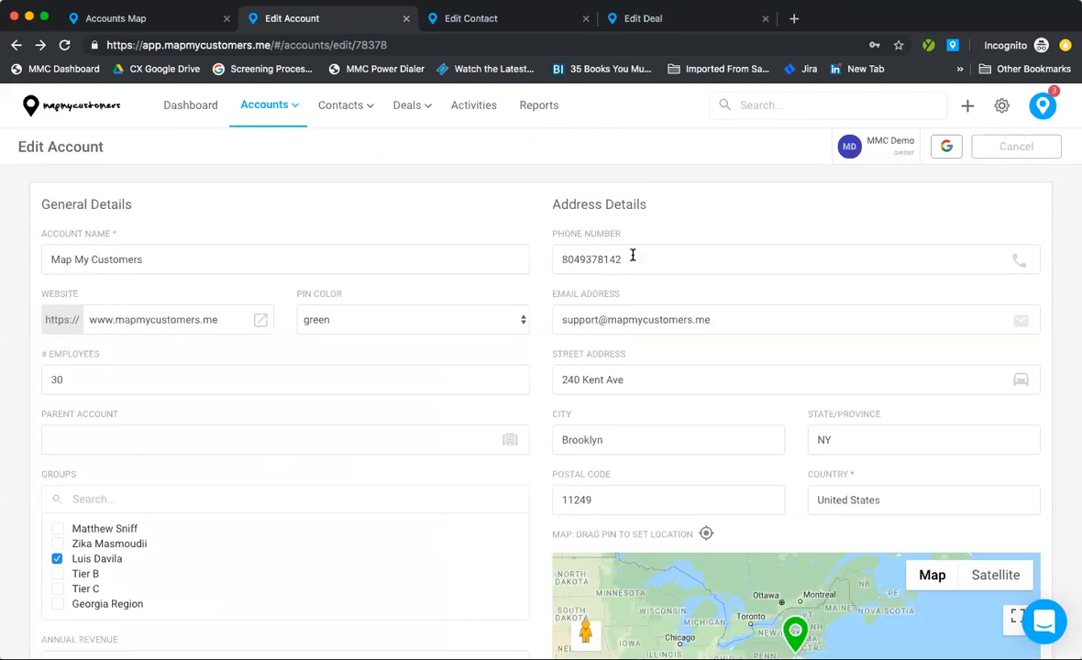
{"action": "scroll", "coordinate": [643, 238], "scroll_direction": "down", "scroll_amount": 3}
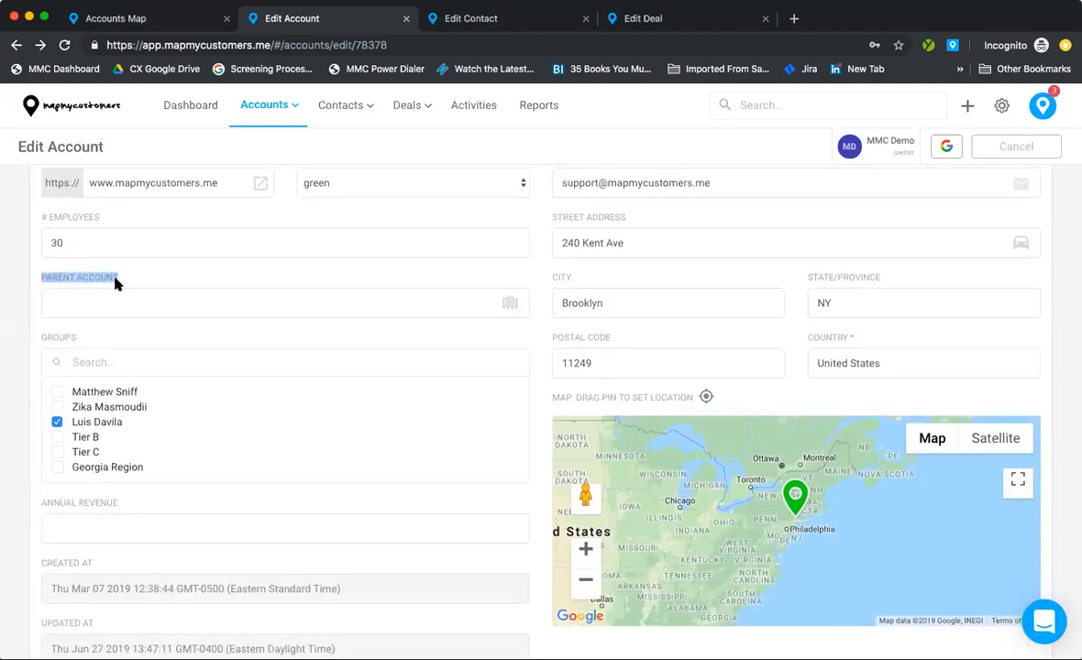
{"action": "scroll", "coordinate": [115, 284], "scroll_direction": "down", "scroll_amount": 3}
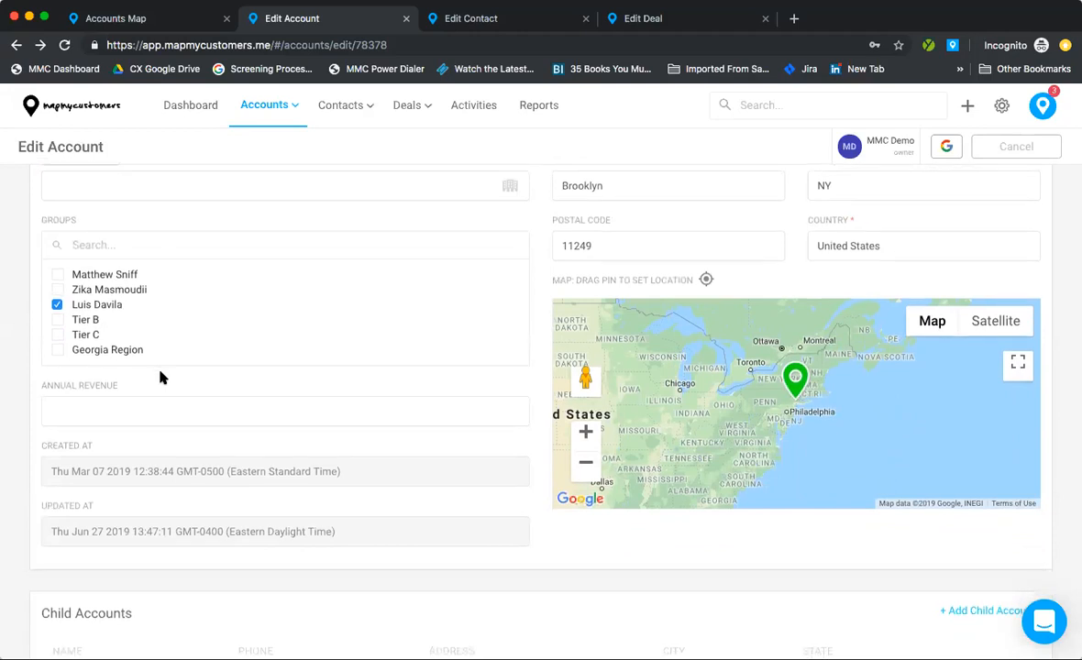
{"action": "scroll", "coordinate": [160, 377], "scroll_direction": "down", "scroll_amount": 2}
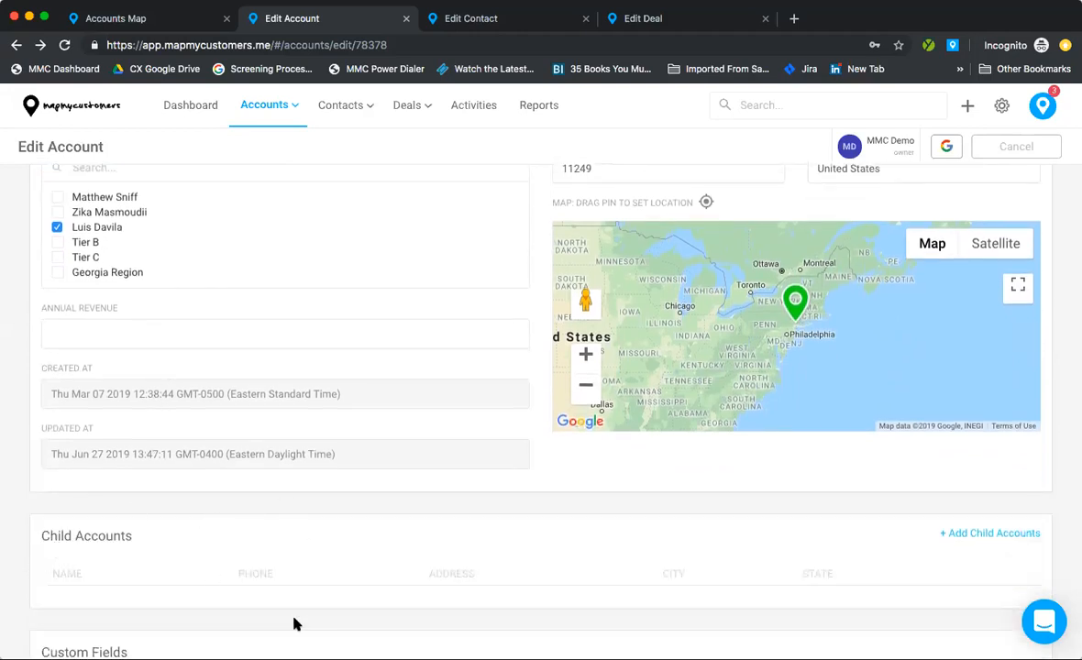
{"action": "scroll", "coordinate": [291, 628], "scroll_direction": "up", "scroll_amount": 1}
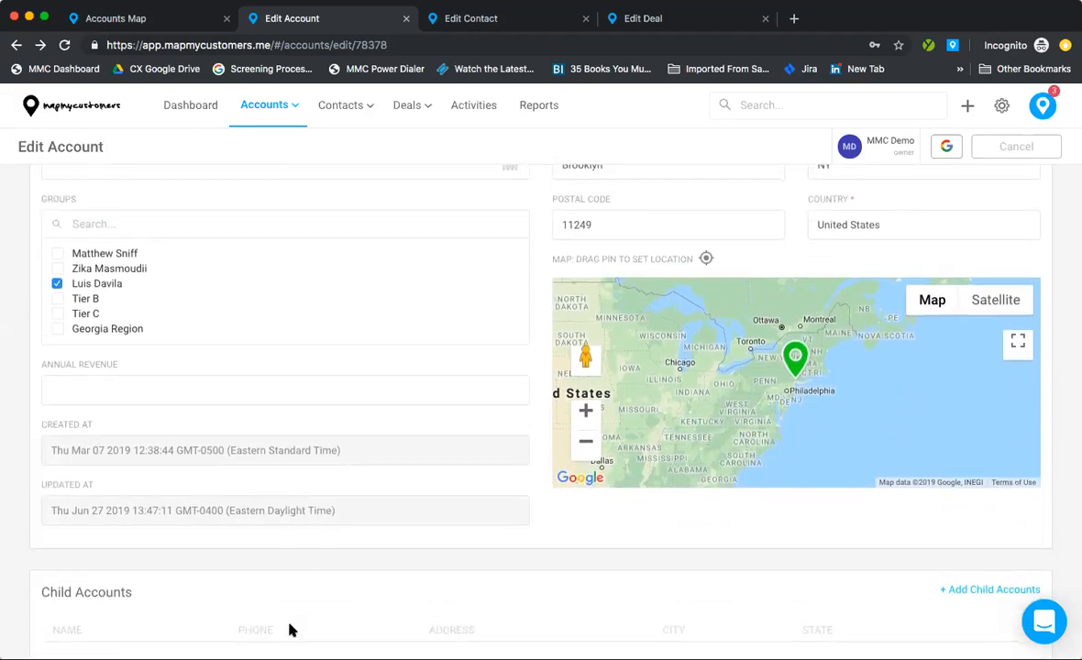
{"action": "scroll", "coordinate": [290, 629], "scroll_direction": "up", "scroll_amount": 1}
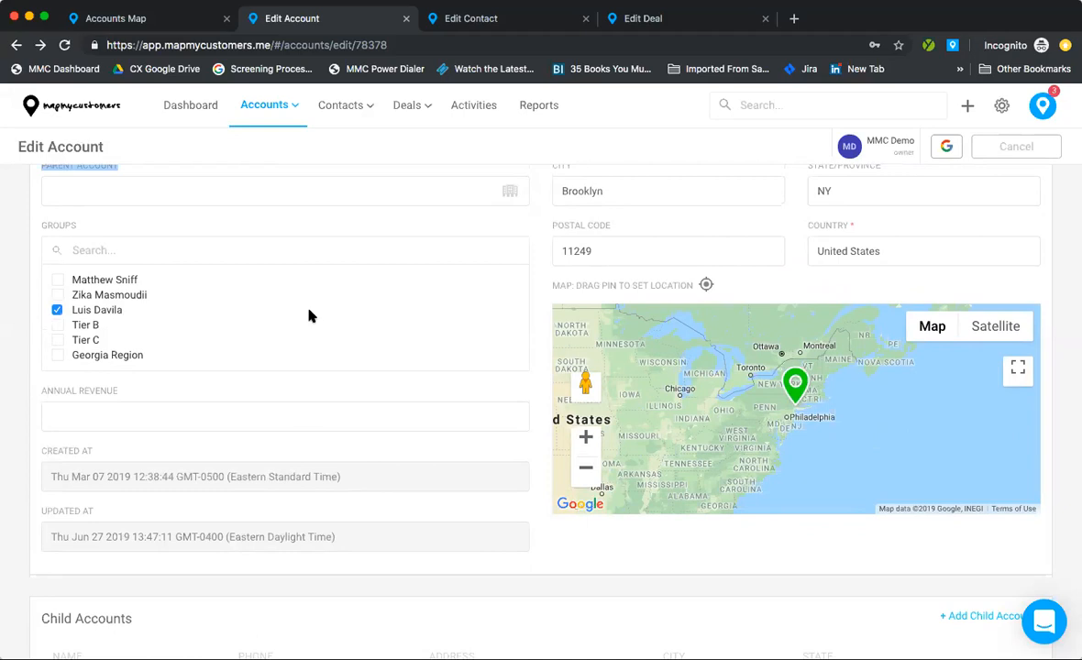
{"action": "scroll", "coordinate": [114, 314], "scroll_direction": "up", "scroll_amount": 2}
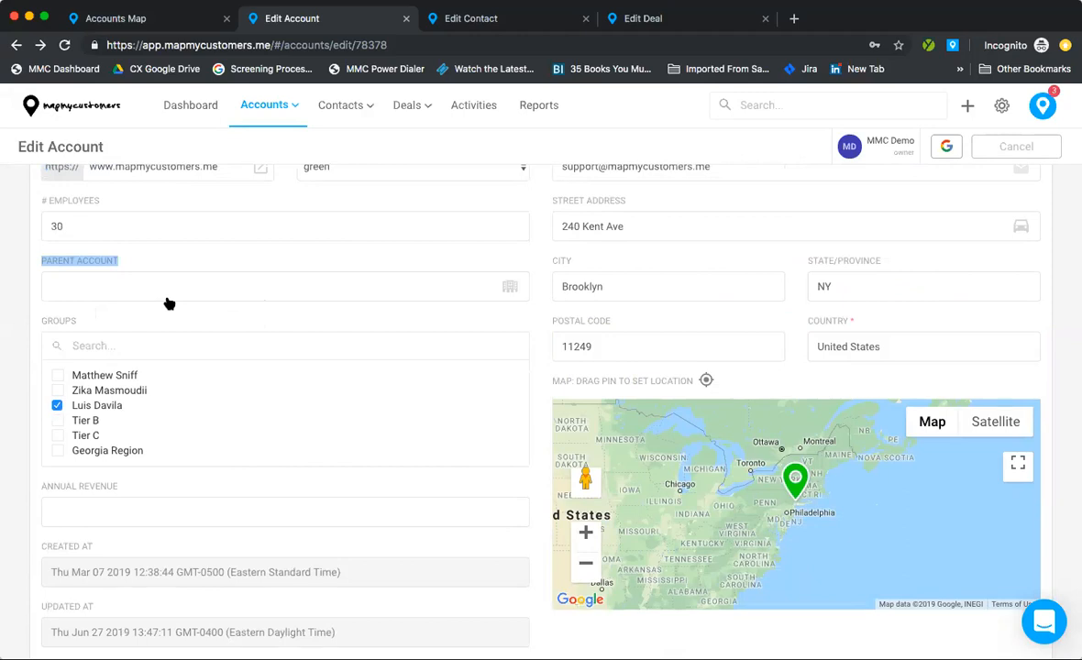
{"action": "scroll", "coordinate": [134, 289], "scroll_direction": "down", "scroll_amount": 2}
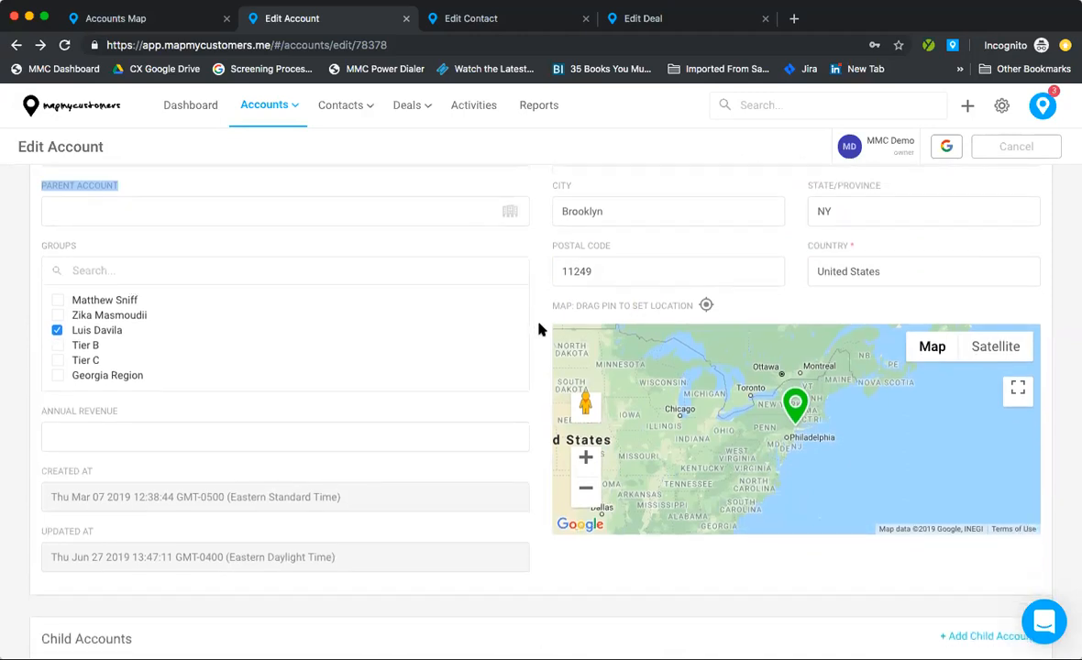
{"action": "scroll", "coordinate": [538, 331], "scroll_direction": "down", "scroll_amount": 3}
{"action": "scroll", "coordinate": [111, 570], "scroll_direction": "down", "scroll_amount": 2}
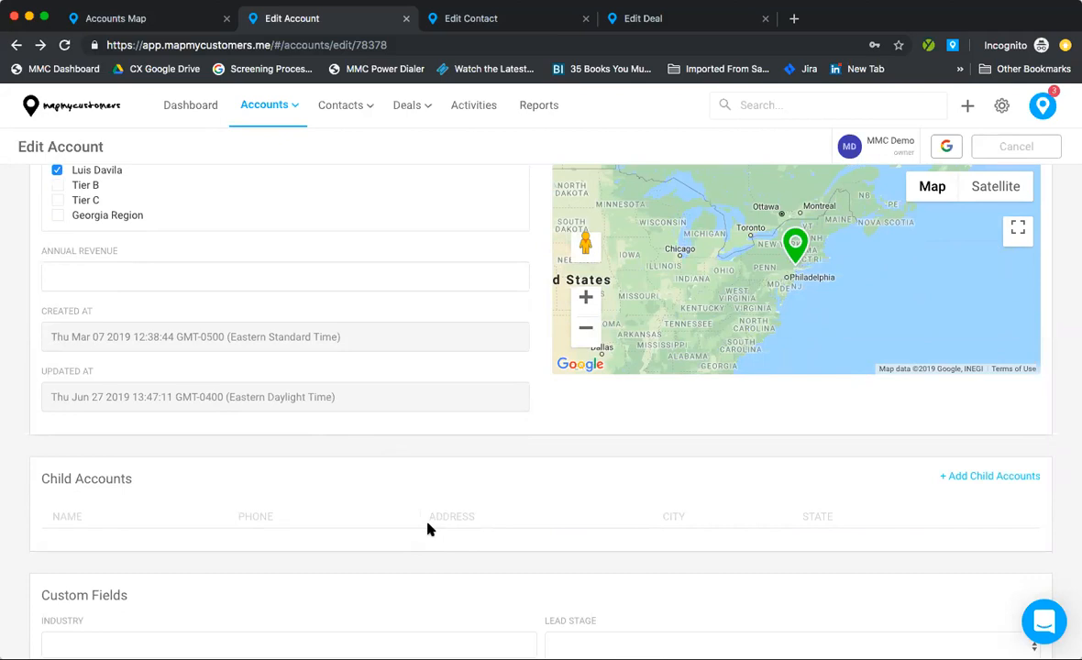
{"action": "scroll", "coordinate": [427, 529], "scroll_direction": "up", "scroll_amount": 6}
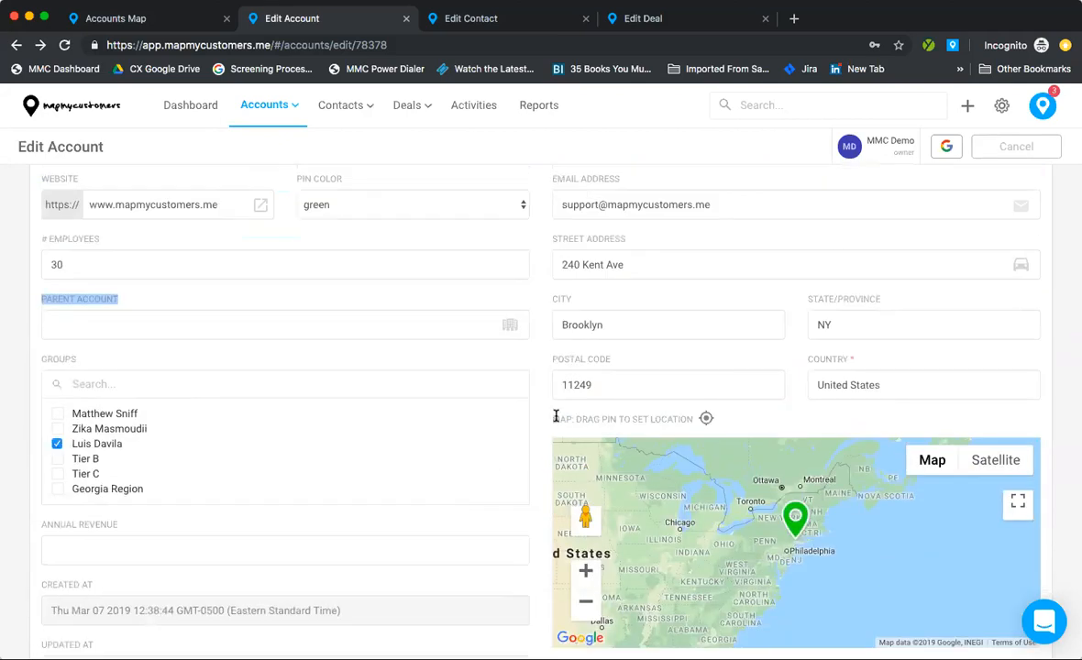
{"action": "left_click", "coordinate": [556, 370]}
{"action": "scroll", "coordinate": [454, 376], "scroll_direction": "up", "scroll_amount": 1}
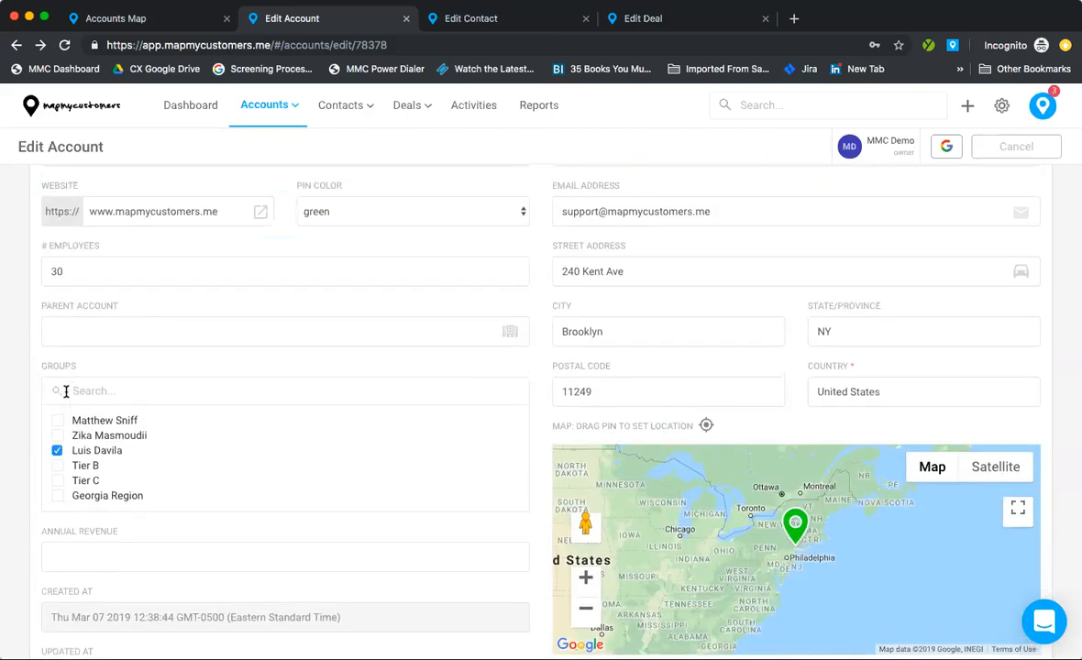
{"action": "scroll", "coordinate": [90, 432], "scroll_direction": "down", "scroll_amount": 1}
{"action": "scroll", "coordinate": [89, 432], "scroll_direction": "down", "scroll_amount": 2}
{"action": "scroll", "coordinate": [90, 432], "scroll_direction": "up", "scroll_amount": 3}
{"action": "scroll", "coordinate": [90, 432], "scroll_direction": "up", "scroll_amount": 1}
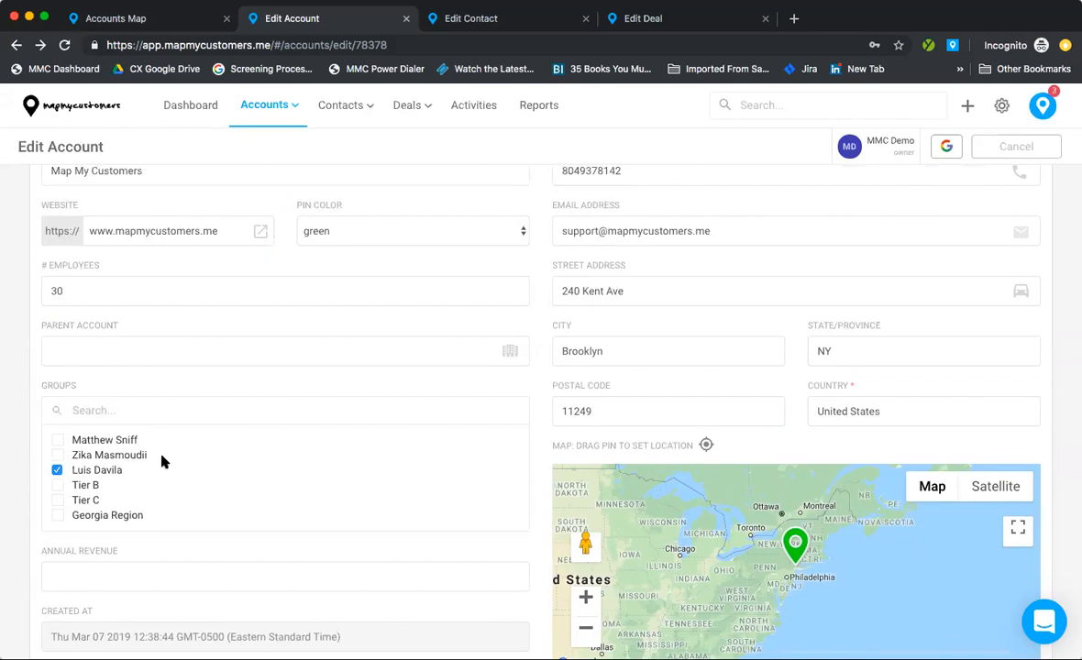
{"action": "left_click", "coordinate": [99, 412]}
{"action": "type", "text": "georgia"}
{"action": "double_click", "coordinate": [135, 403]}
{"action": "key", "text": "BackSpace"}
{"action": "scroll", "coordinate": [553, 364], "scroll_direction": "down", "scroll_amount": 5}
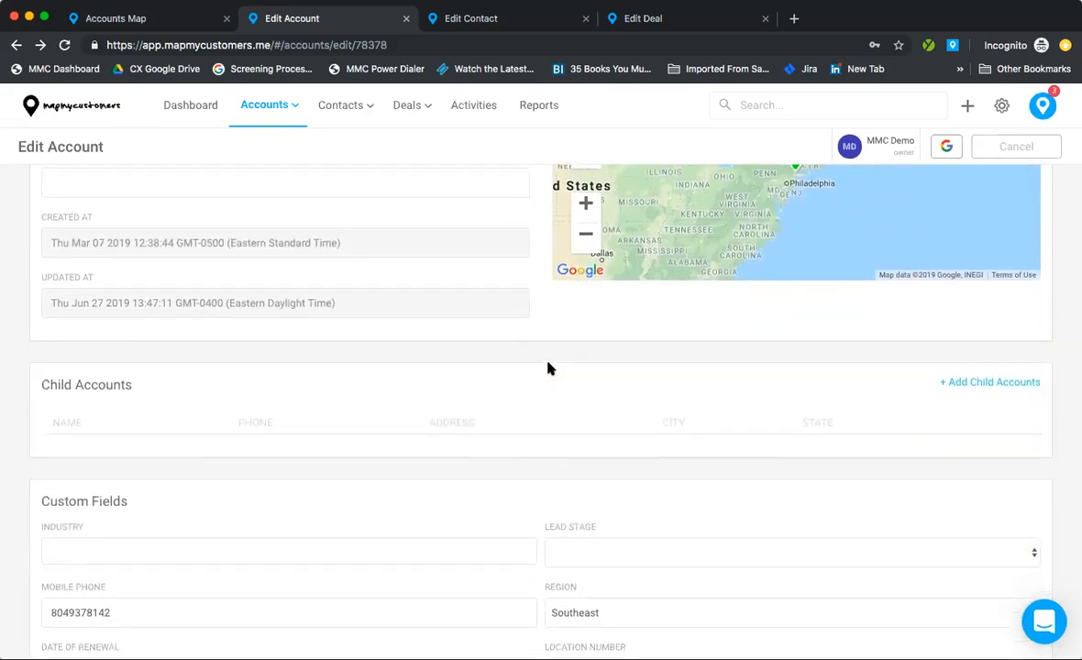
{"action": "scroll", "coordinate": [548, 367], "scroll_direction": "down", "scroll_amount": 4}
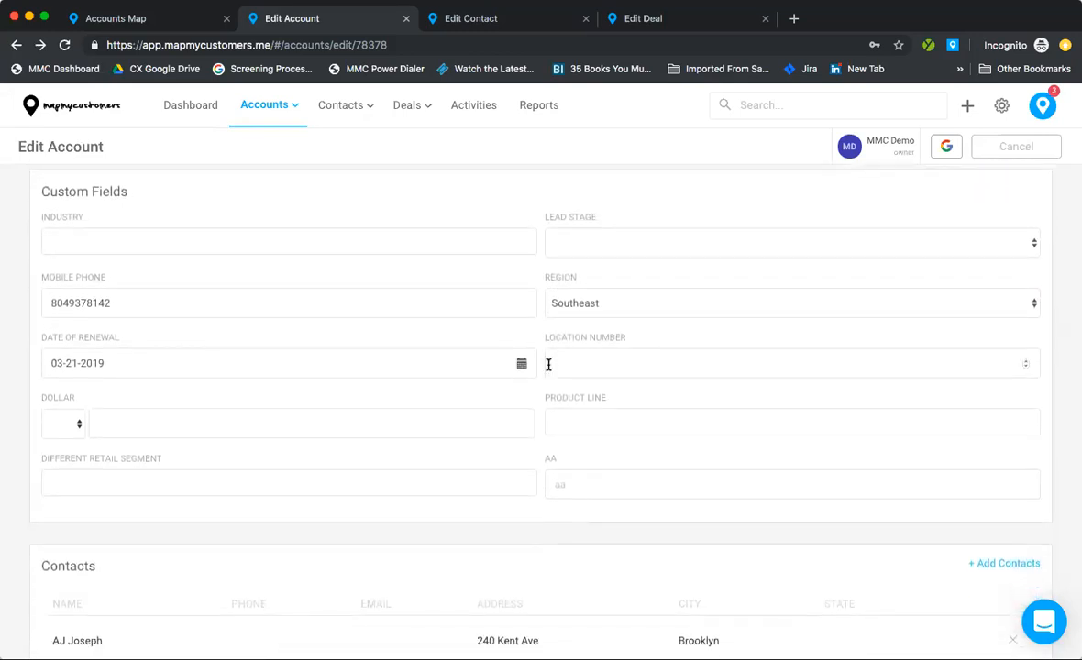
{"action": "scroll", "coordinate": [548, 365], "scroll_direction": "down", "scroll_amount": 1}
Step: Set the account's Region custom field to Northeast and Lead Stage to Qualified
{"action": "scroll", "coordinate": [549, 365], "scroll_direction": "up", "scroll_amount": 1}
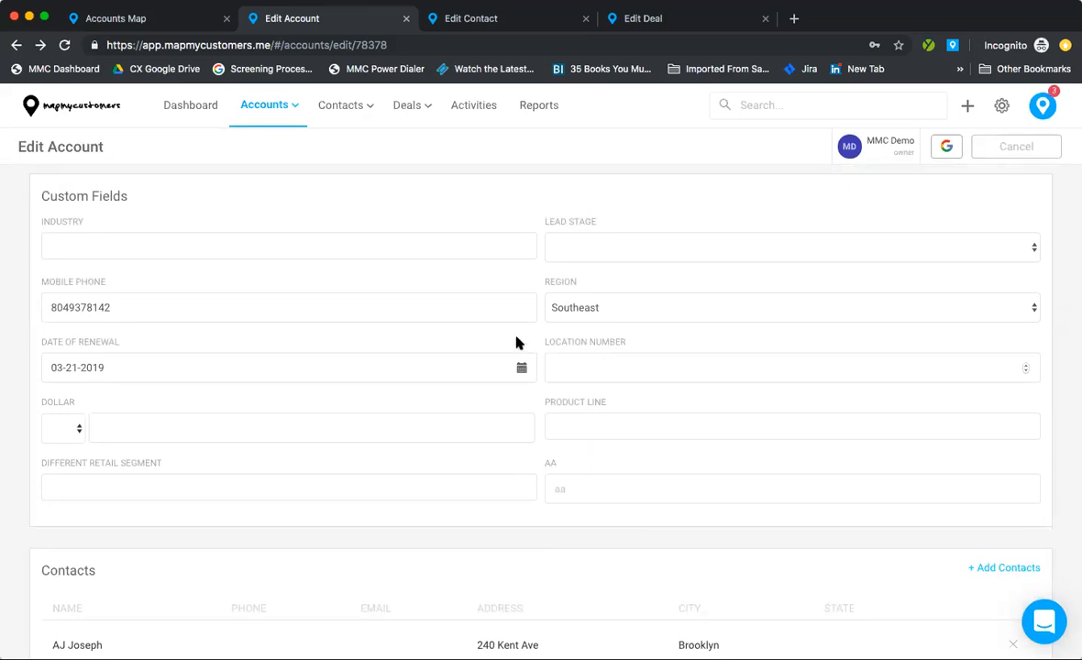
{"action": "left_click", "coordinate": [604, 312]}
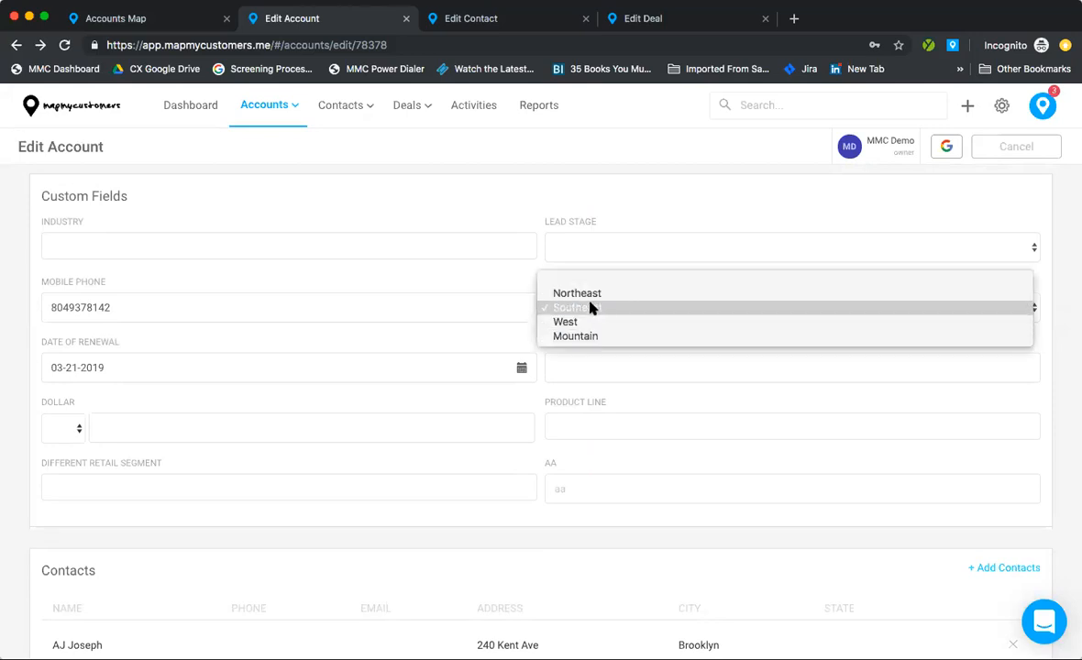
{"action": "left_click", "coordinate": [587, 293]}
{"action": "left_click", "coordinate": [619, 256]}
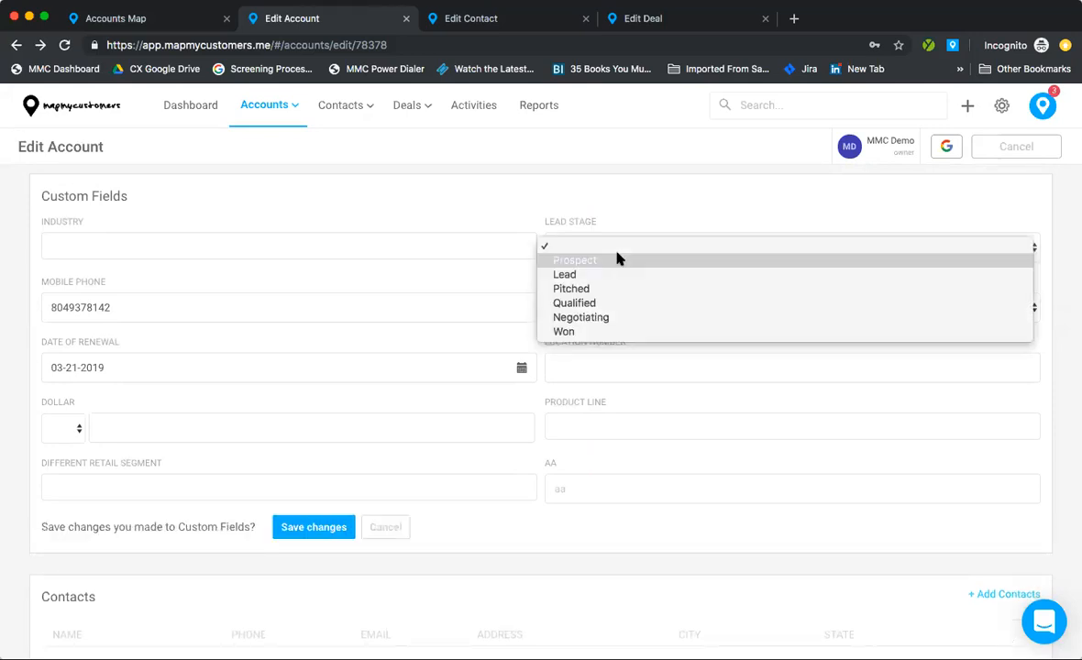
{"action": "left_click", "coordinate": [624, 303]}
{"action": "left_click", "coordinate": [601, 306]}
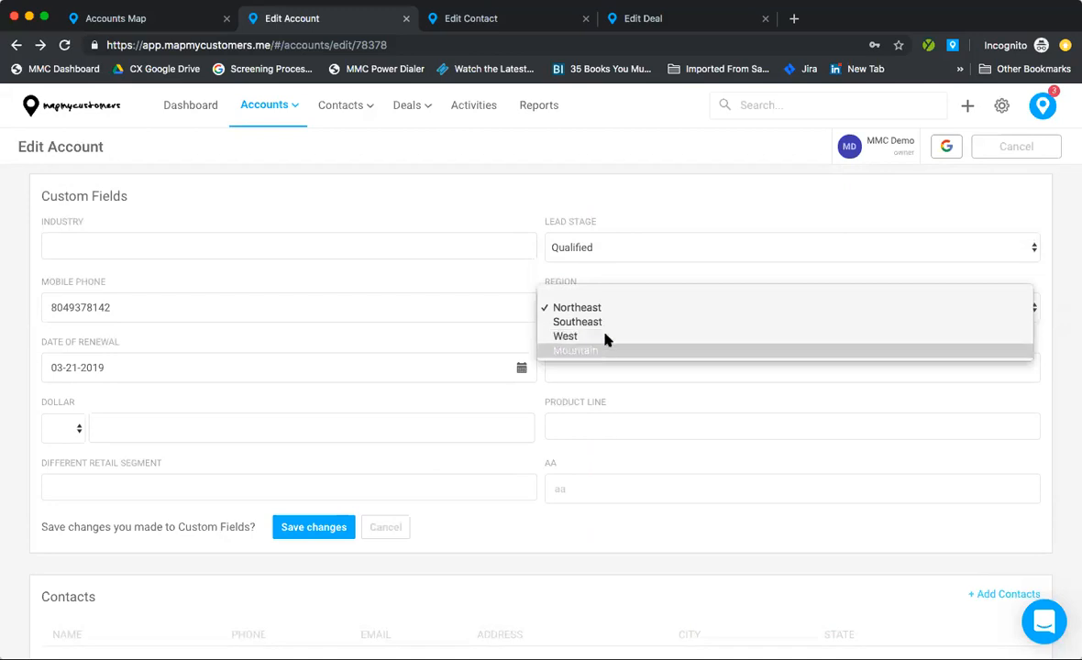
{"action": "left_click", "coordinate": [575, 278]}
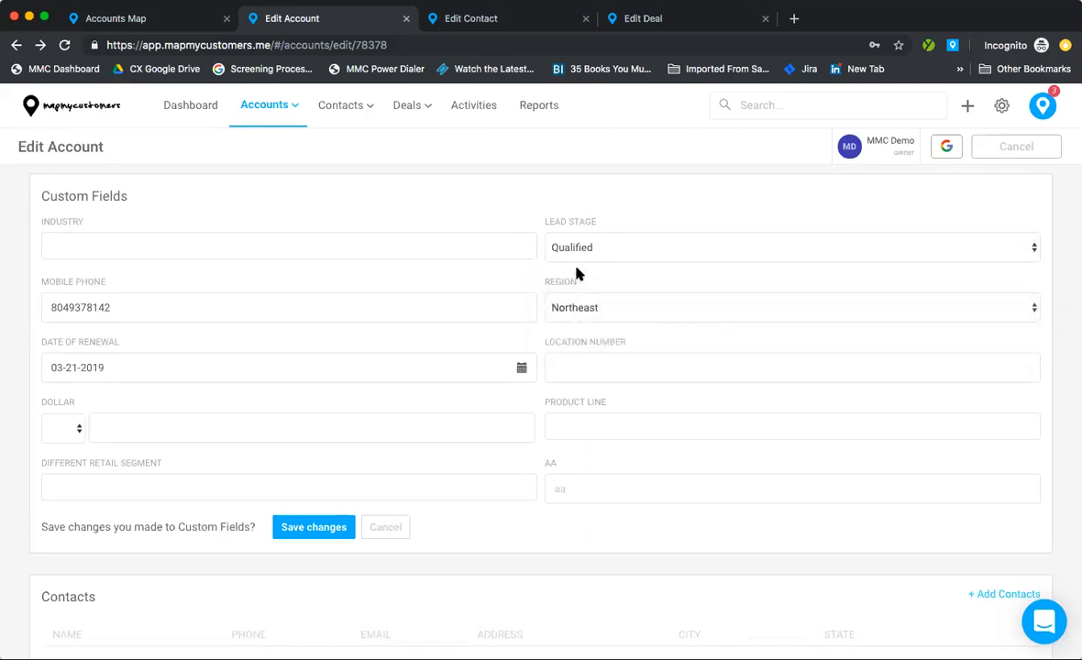
Step: Leave the Date of Renewal unchanged and open the app Settings in a new tab
{"action": "left_click", "coordinate": [150, 313]}
{"action": "left_click", "coordinate": [519, 370]}
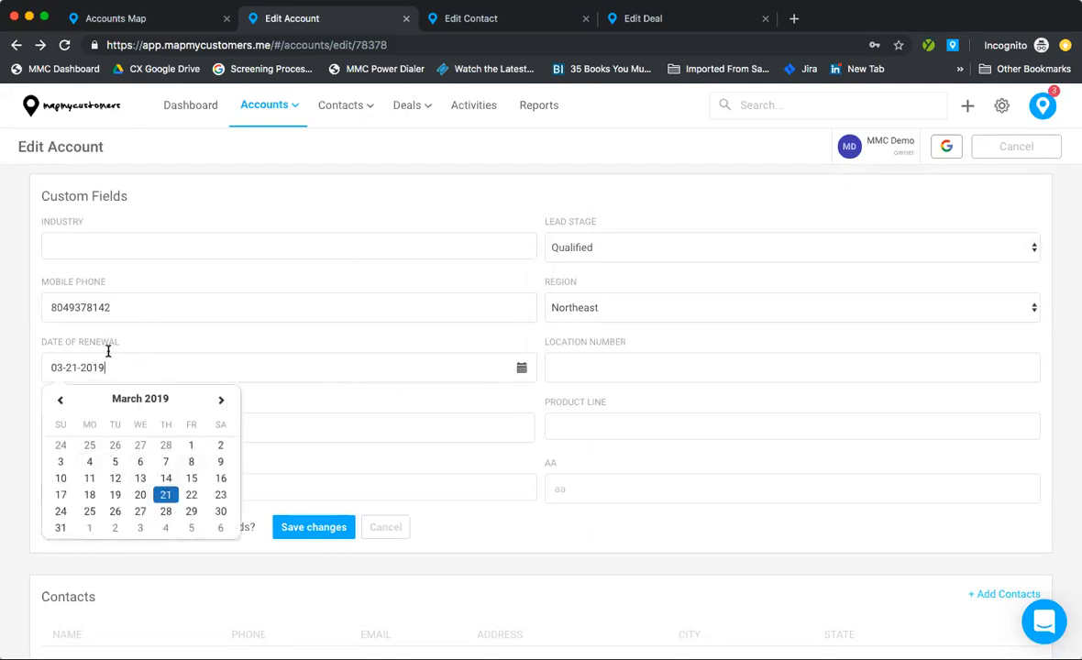
{"action": "left_click", "coordinate": [380, 404]}
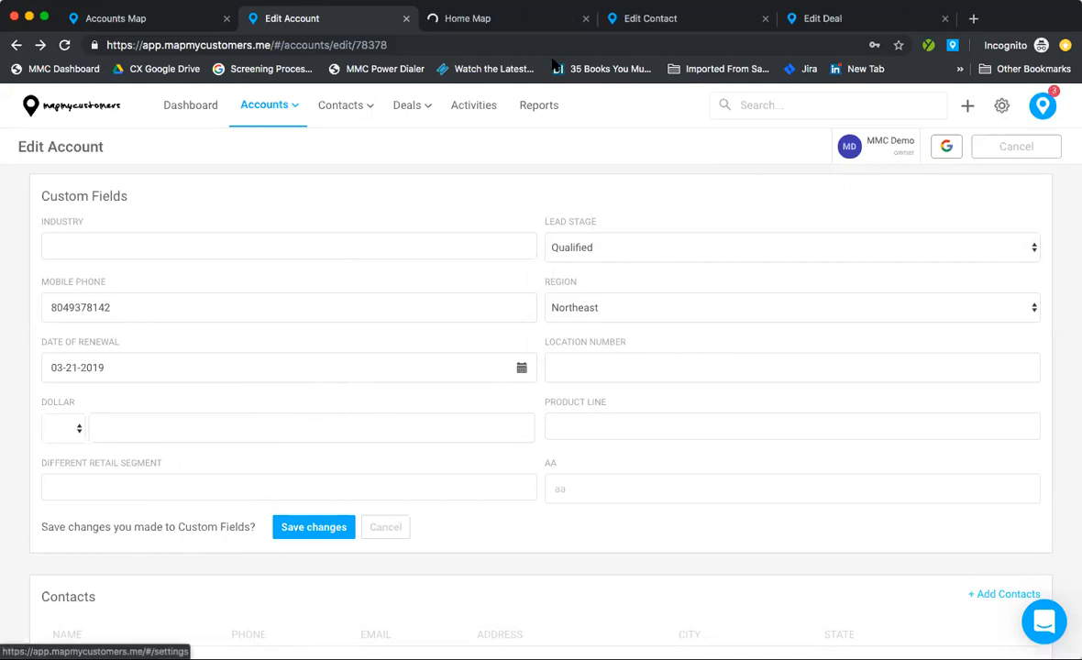
{"action": "left_click", "coordinate": [518, 19]}
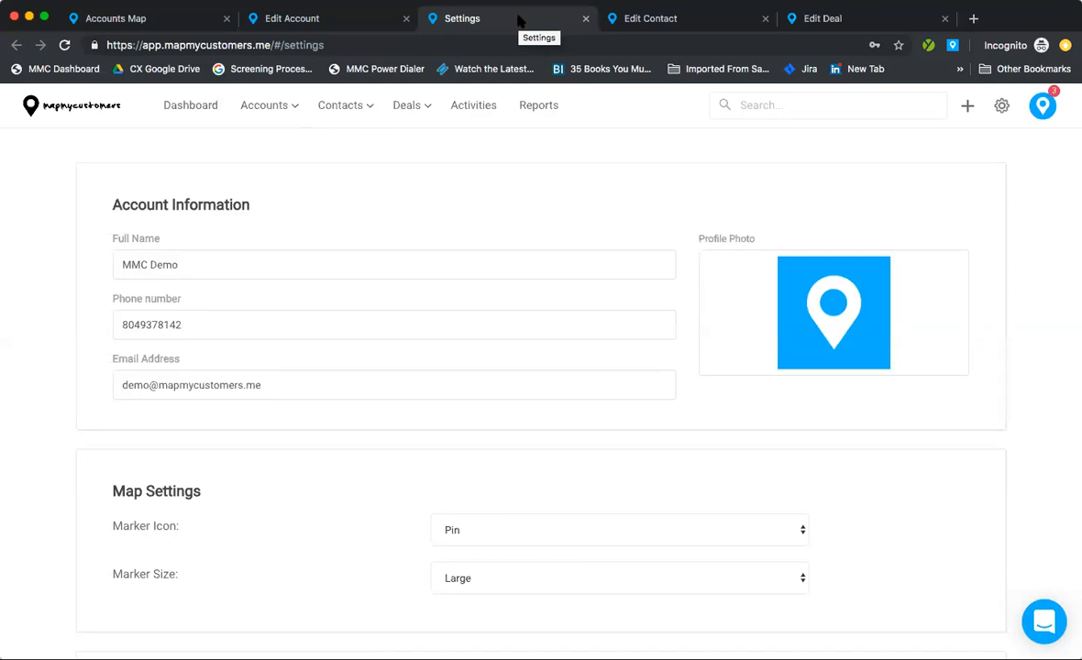
Step: Scroll Settings to the Accounts custom fields: Industry, Lead Stage, Mobile Phone, Region, Date of Renewal, Dollar, aa
{"action": "scroll", "coordinate": [743, 492], "scroll_direction": "down", "scroll_amount": 5}
{"action": "scroll", "coordinate": [742, 493], "scroll_direction": "down", "scroll_amount": 6}
{"action": "scroll", "coordinate": [743, 492], "scroll_direction": "down", "scroll_amount": 4}
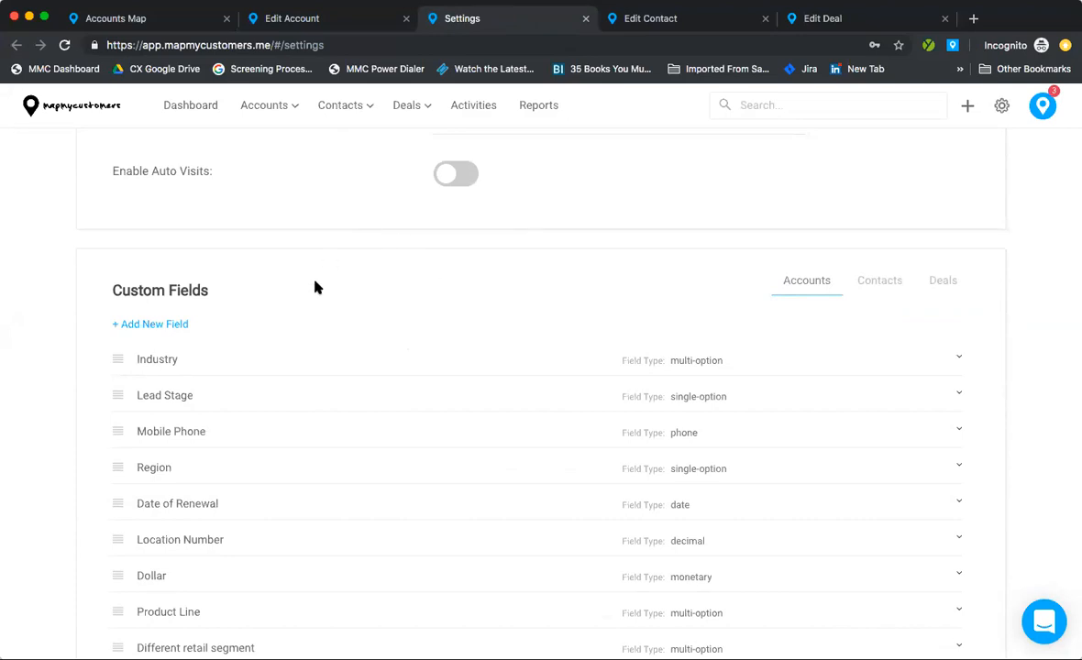
{"action": "scroll", "coordinate": [219, 286], "scroll_direction": "down", "scroll_amount": 1}
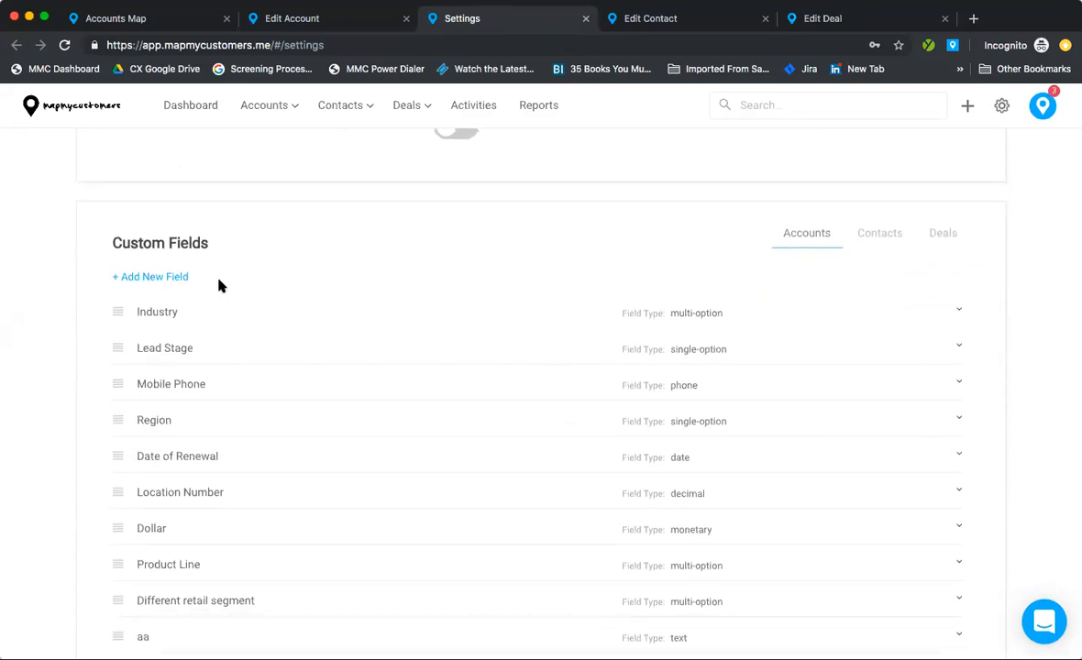
Step: Open and cancel the Add New Field dialog, then return to the Edit Account tab
{"action": "left_click", "coordinate": [156, 280]}
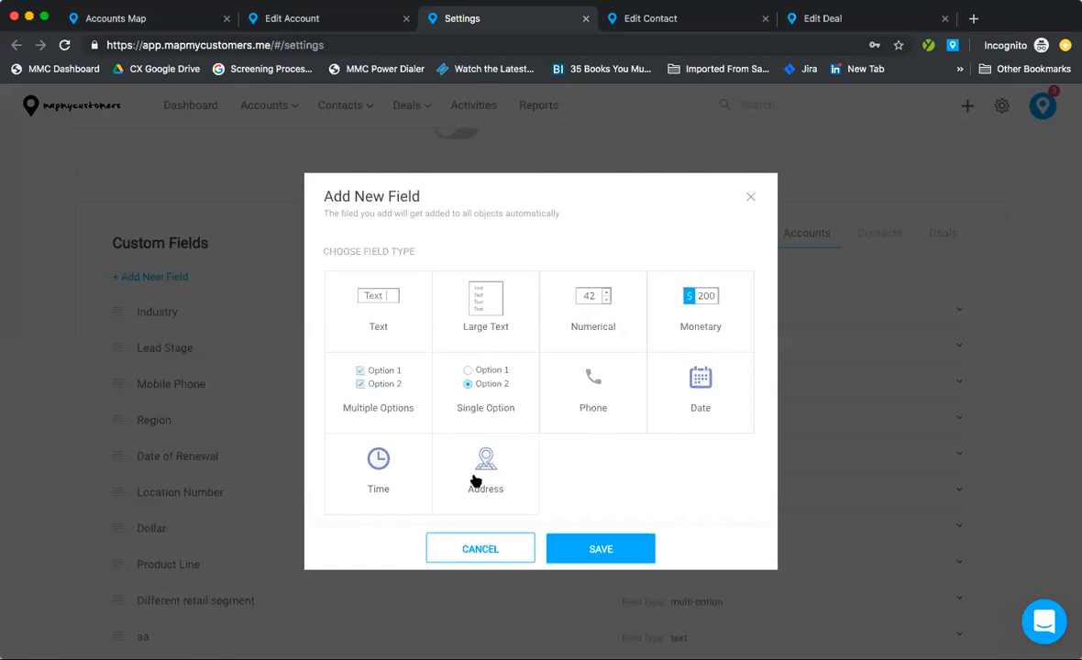
{"action": "left_click", "coordinate": [750, 199]}
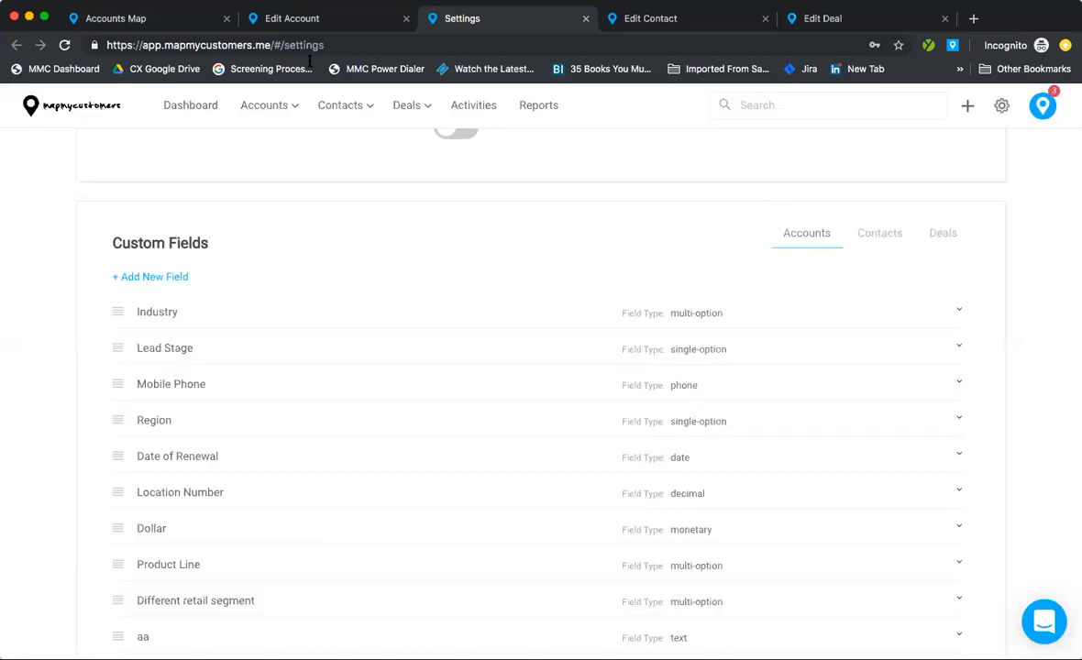
{"action": "left_click", "coordinate": [274, 27]}
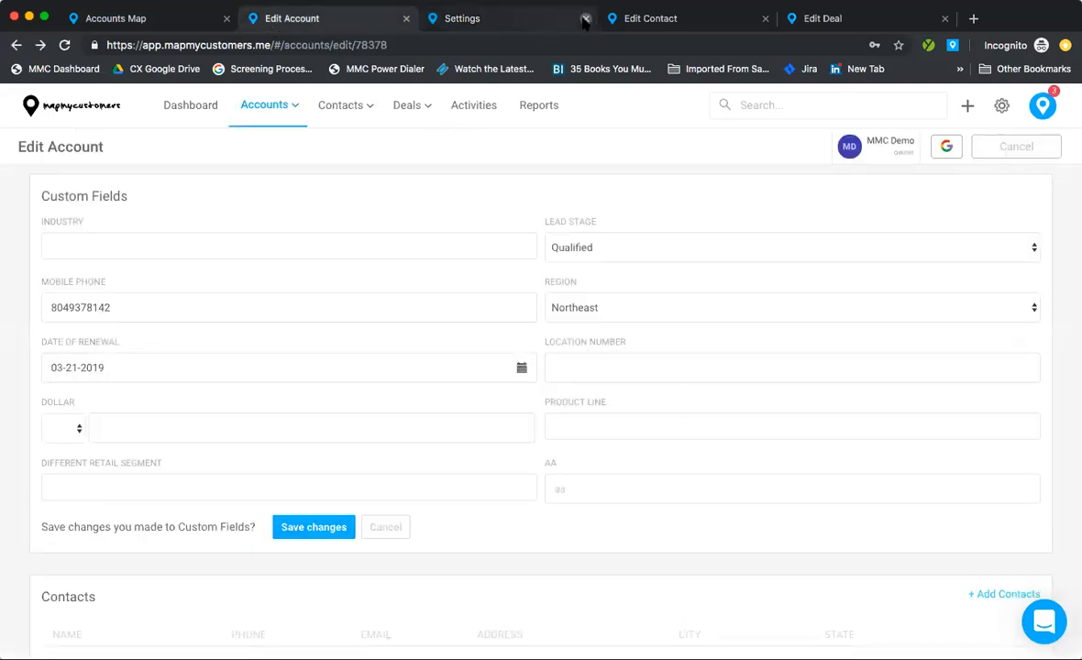
{"action": "middle_click", "coordinate": [539, 26]}
{"action": "left_click", "coordinate": [386, 528]}
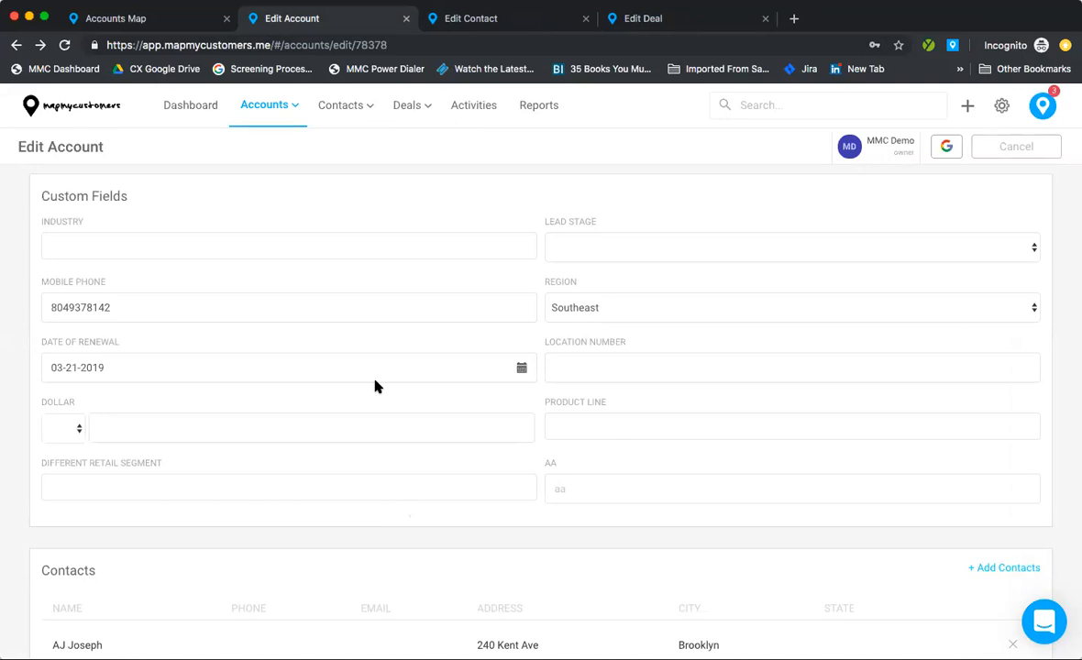
{"action": "scroll", "coordinate": [375, 386], "scroll_direction": "down", "scroll_amount": 5}
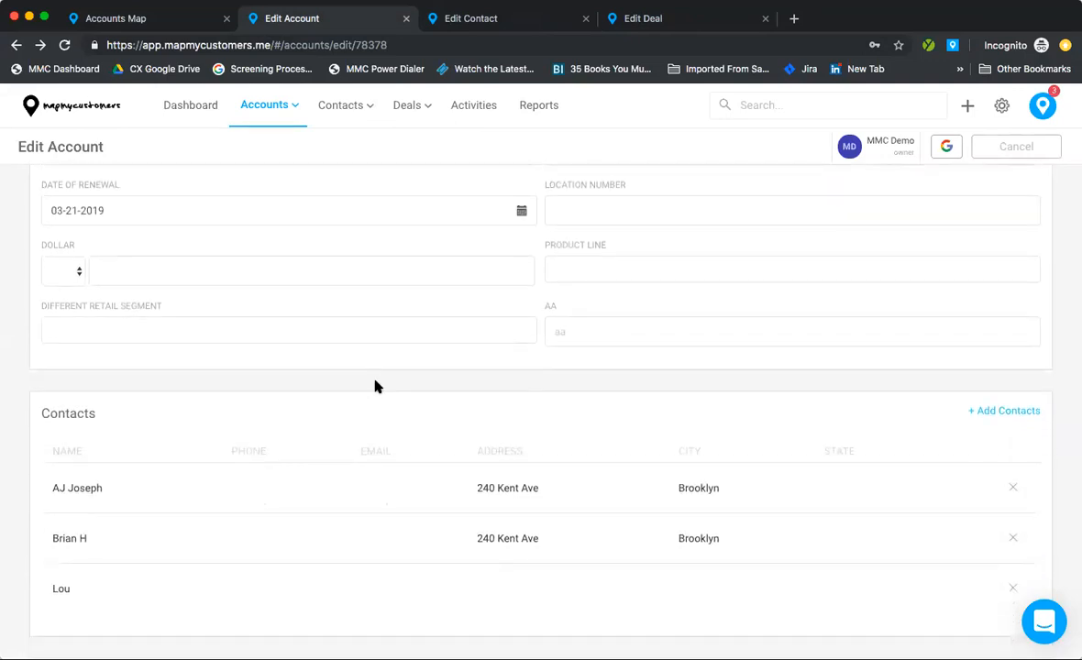
{"action": "scroll", "coordinate": [375, 386], "scroll_direction": "down", "scroll_amount": 3}
{"action": "scroll", "coordinate": [174, 334], "scroll_direction": "down", "scroll_amount": 1}
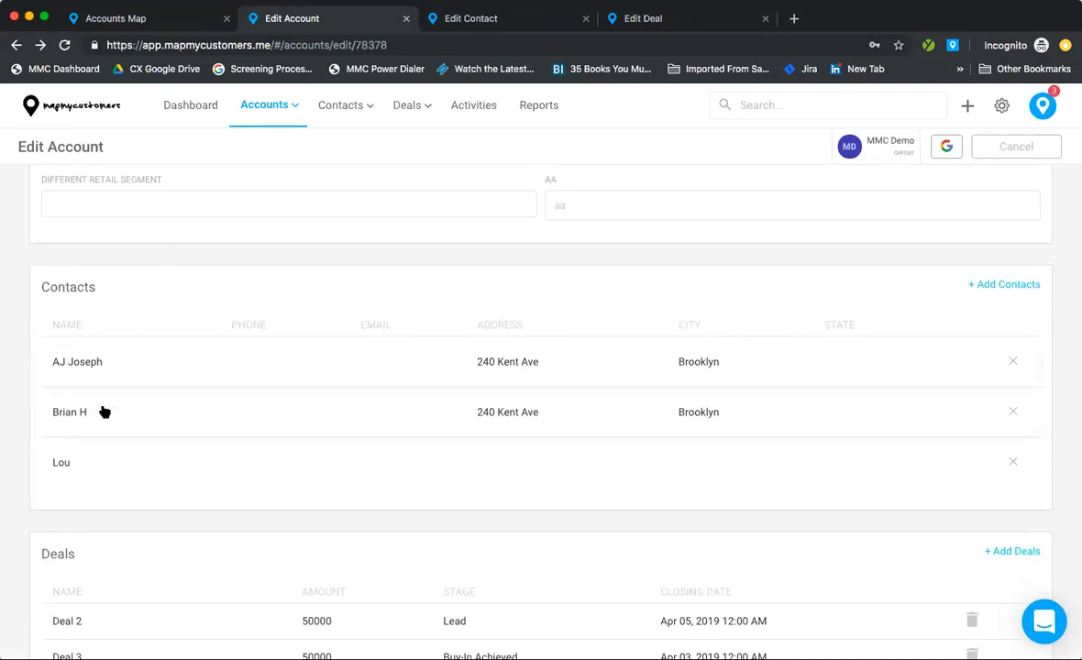
{"action": "scroll", "coordinate": [102, 461], "scroll_direction": "down", "scroll_amount": 3}
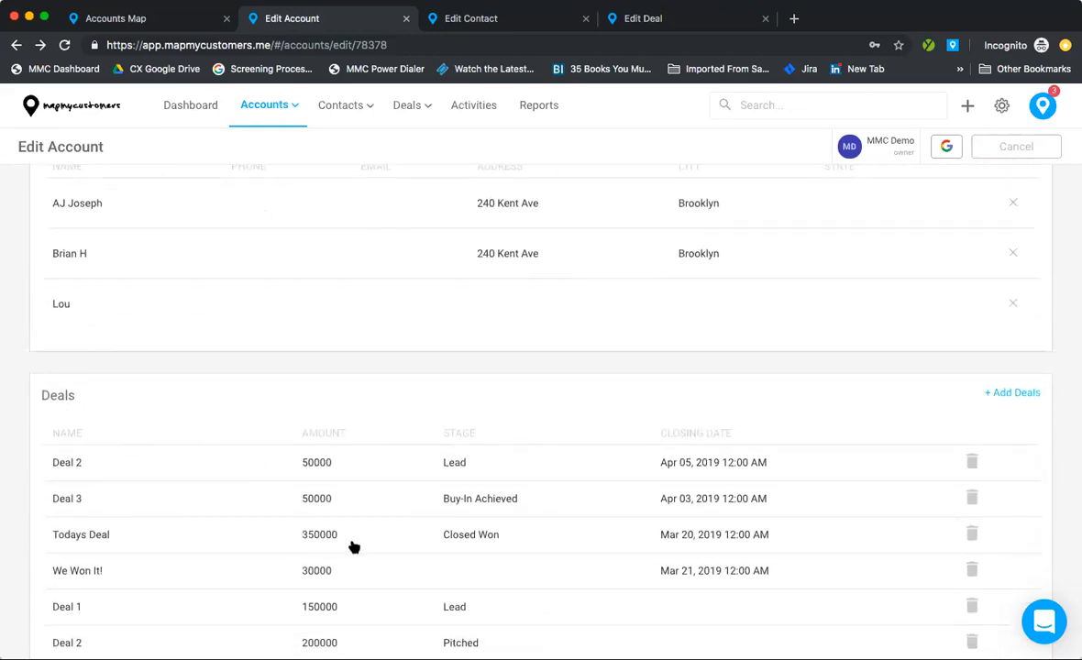
{"action": "scroll", "coordinate": [367, 493], "scroll_direction": "down", "scroll_amount": 1}
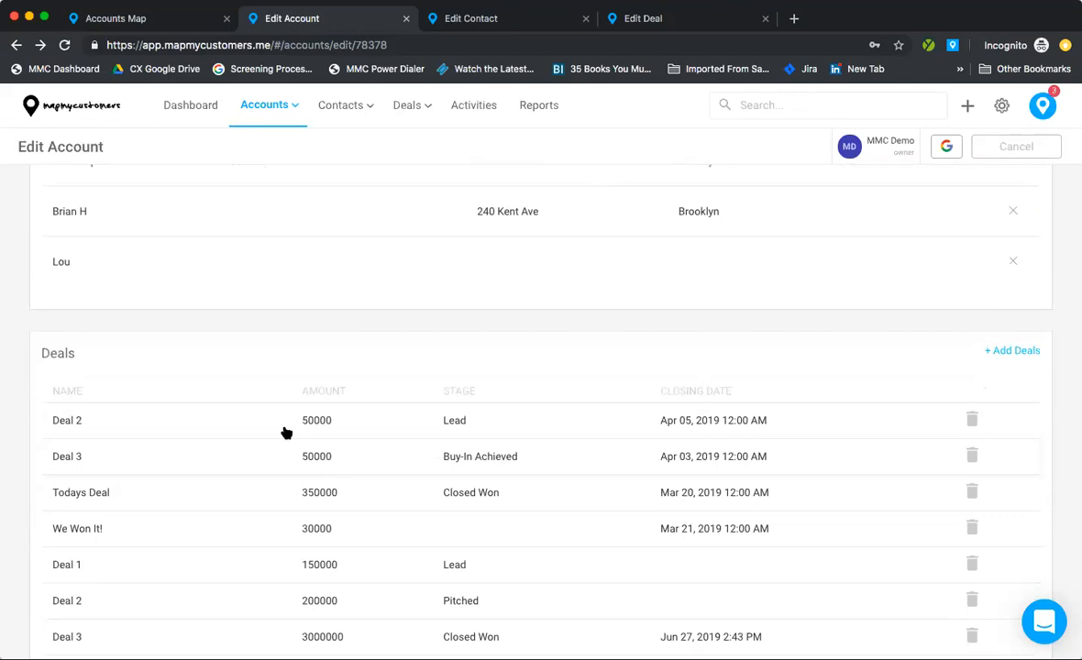
{"action": "scroll", "coordinate": [439, 379], "scroll_direction": "up", "scroll_amount": 4}
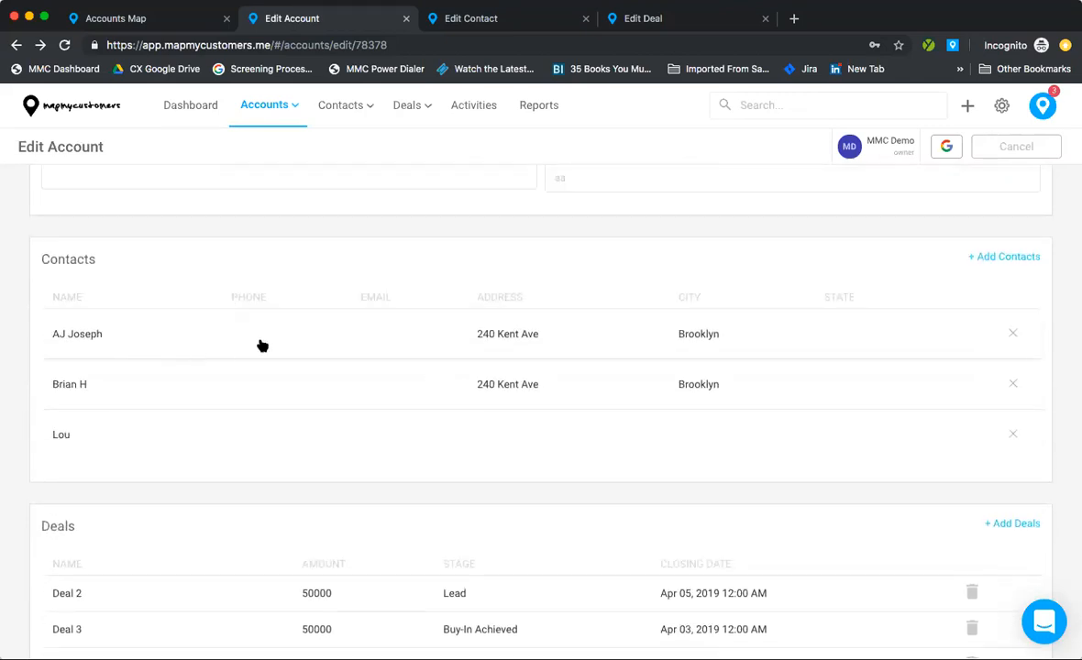
Step: Switch to the contact's edit tab and list the Personality Type choices, Type A to Type D
{"action": "left_click", "coordinate": [507, 20]}
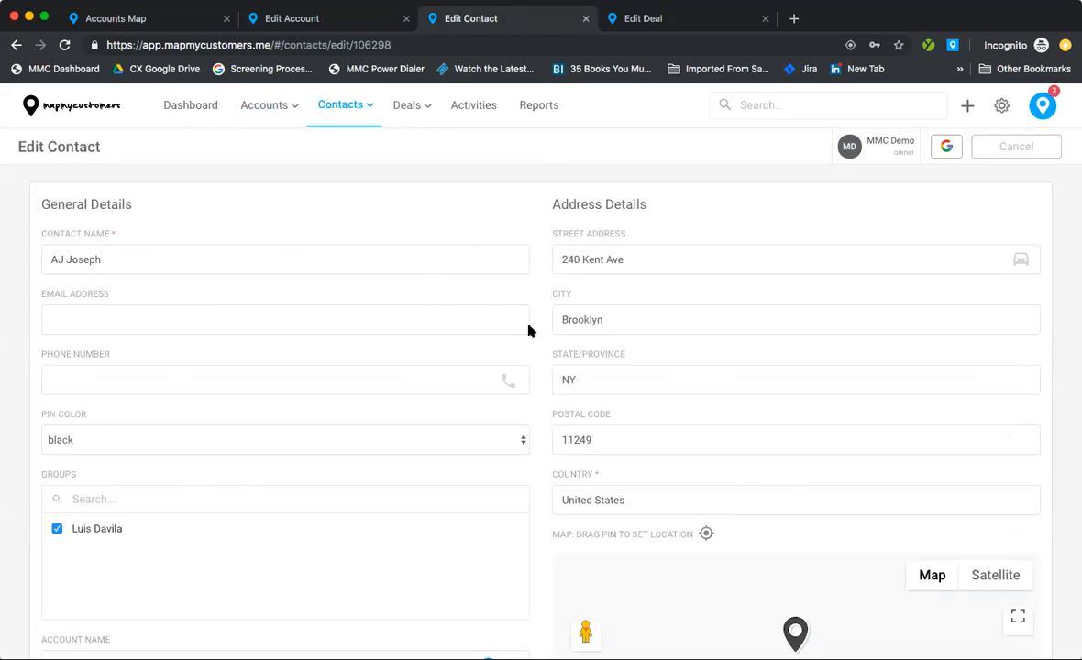
{"action": "scroll", "coordinate": [547, 346], "scroll_direction": "down", "scroll_amount": 5}
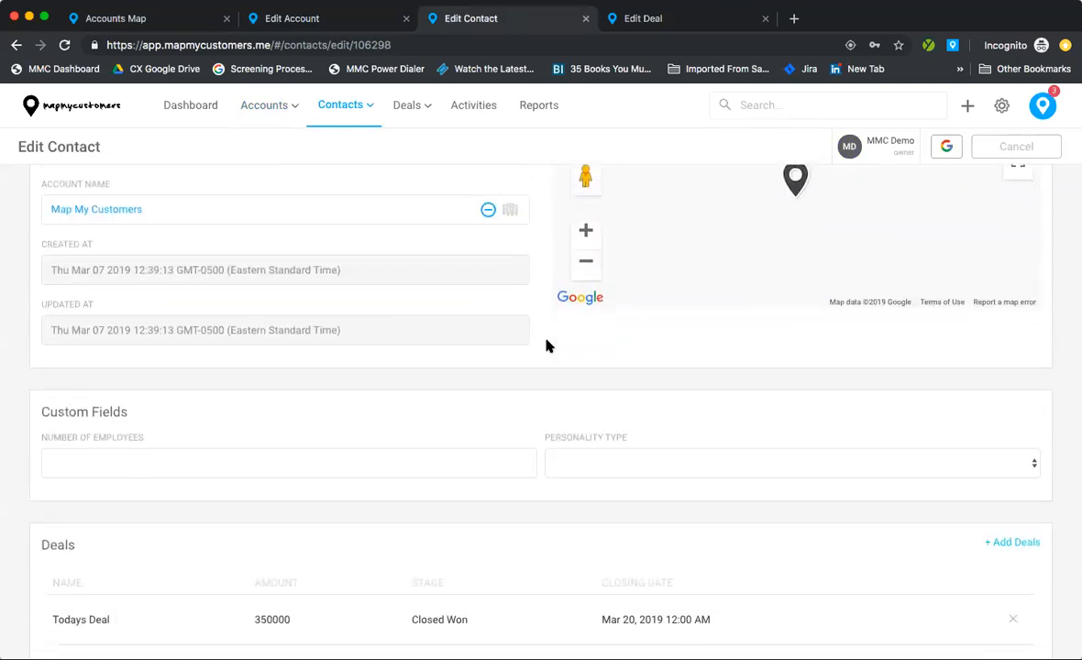
{"action": "scroll", "coordinate": [548, 346], "scroll_direction": "down", "scroll_amount": 1}
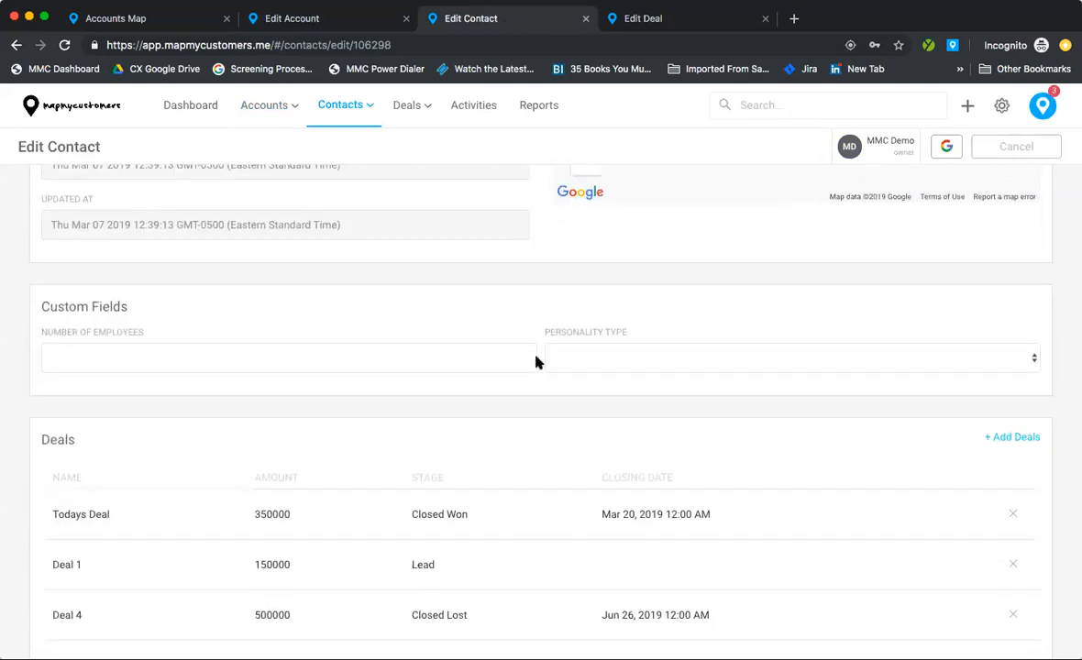
{"action": "scroll", "coordinate": [537, 362], "scroll_direction": "down", "scroll_amount": 2}
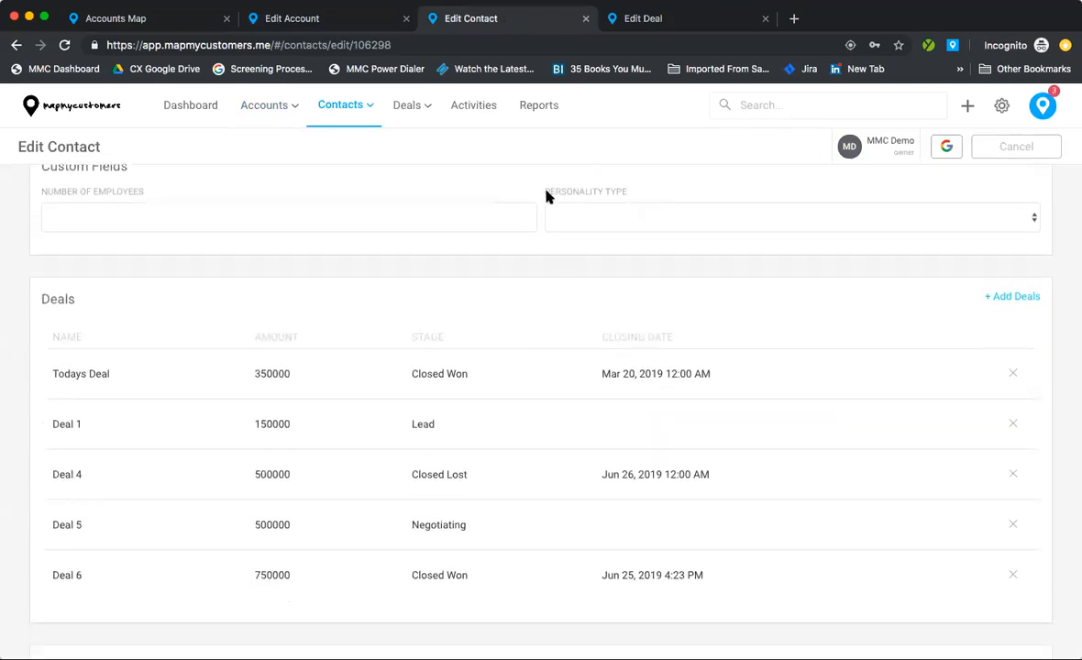
{"action": "left_click_drag", "start_coordinate": [603, 197], "coordinate": [626, 199]}
{"action": "left_click", "coordinate": [626, 214]}
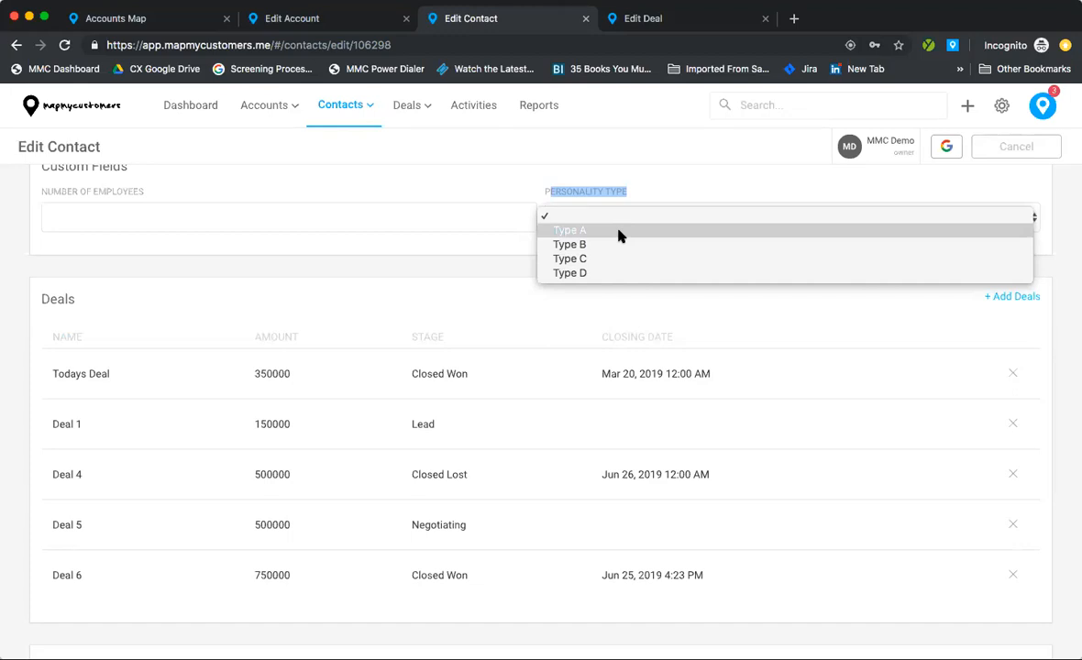
Step: Set the contact's Personality Type custom field to Type A
{"action": "left_click", "coordinate": [619, 236]}
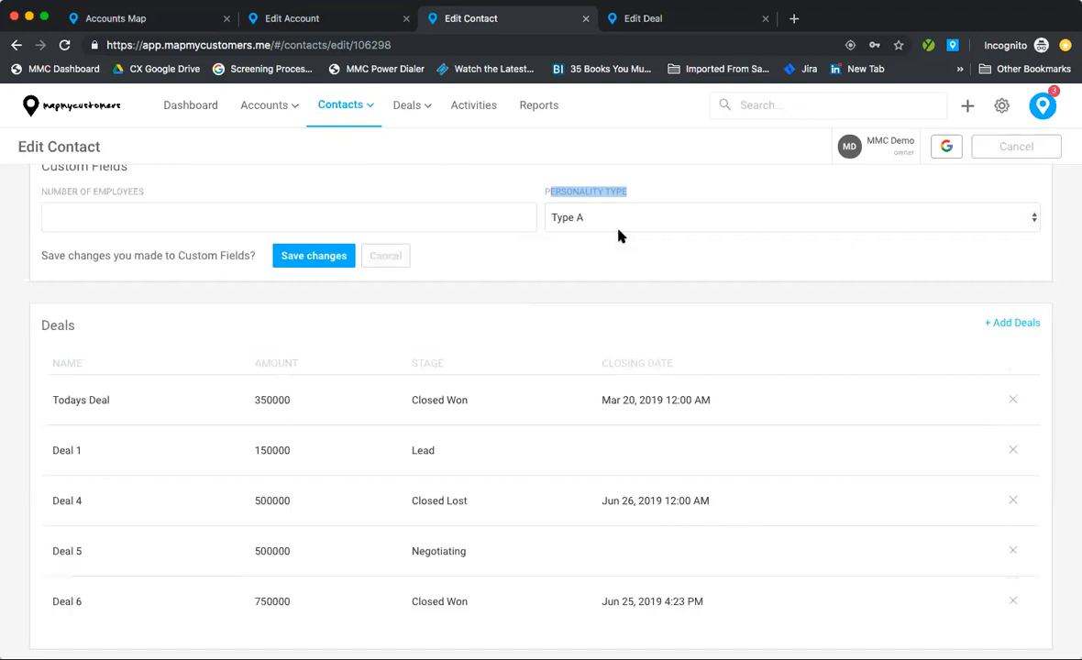
{"action": "scroll", "coordinate": [619, 235], "scroll_direction": "up", "scroll_amount": 2}
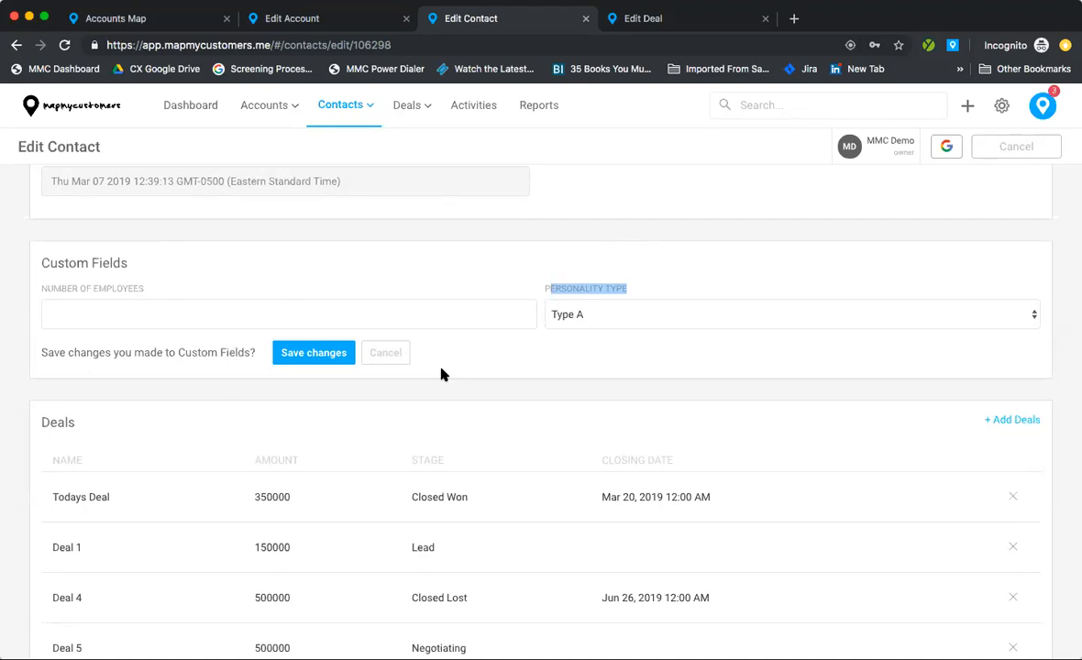
{"action": "scroll", "coordinate": [441, 374], "scroll_direction": "down", "scroll_amount": 5}
{"action": "scroll", "coordinate": [441, 375], "scroll_direction": "up", "scroll_amount": 15}
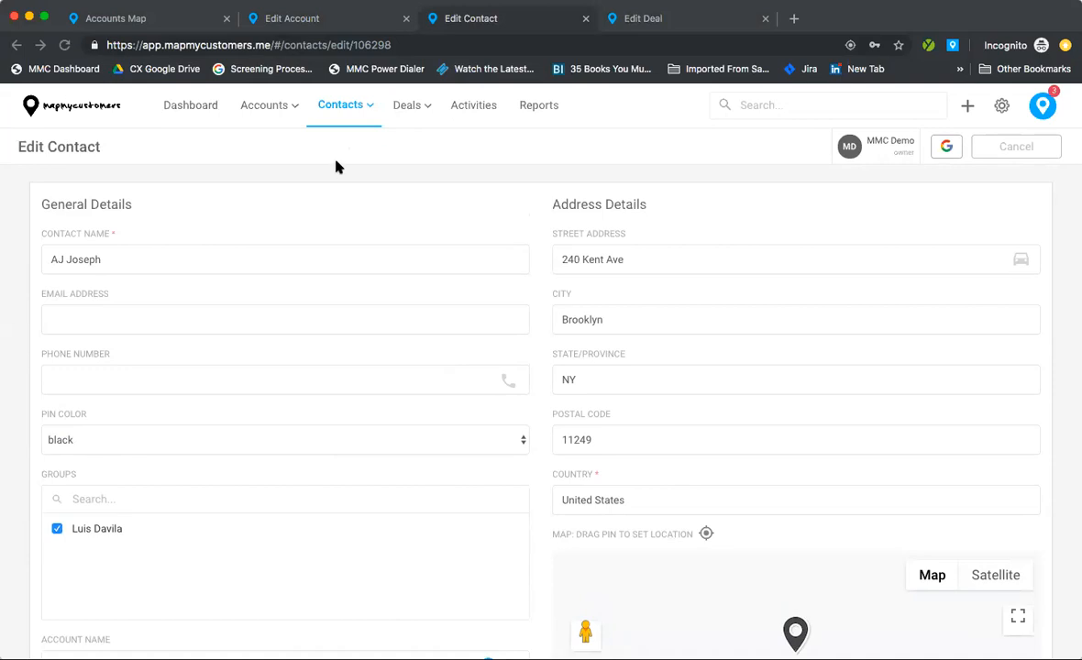
Step: Return to the account's edit page listing its contacts and deals
{"action": "left_click", "coordinate": [324, 22]}
{"action": "left_click", "coordinate": [422, 22]}
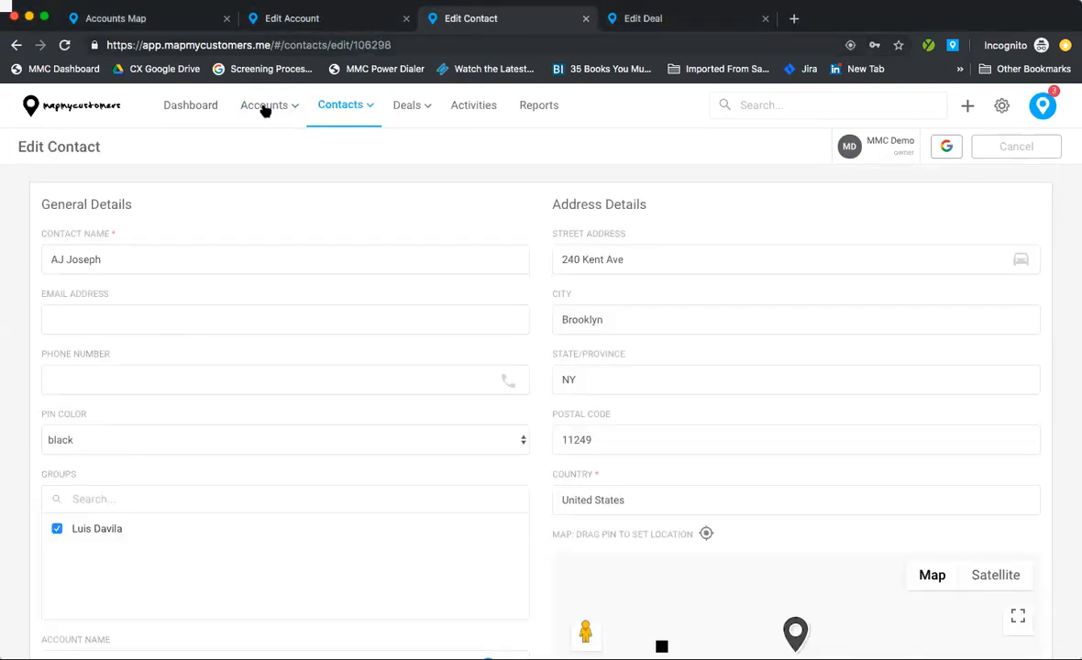
{"action": "left_click", "coordinate": [267, 17]}
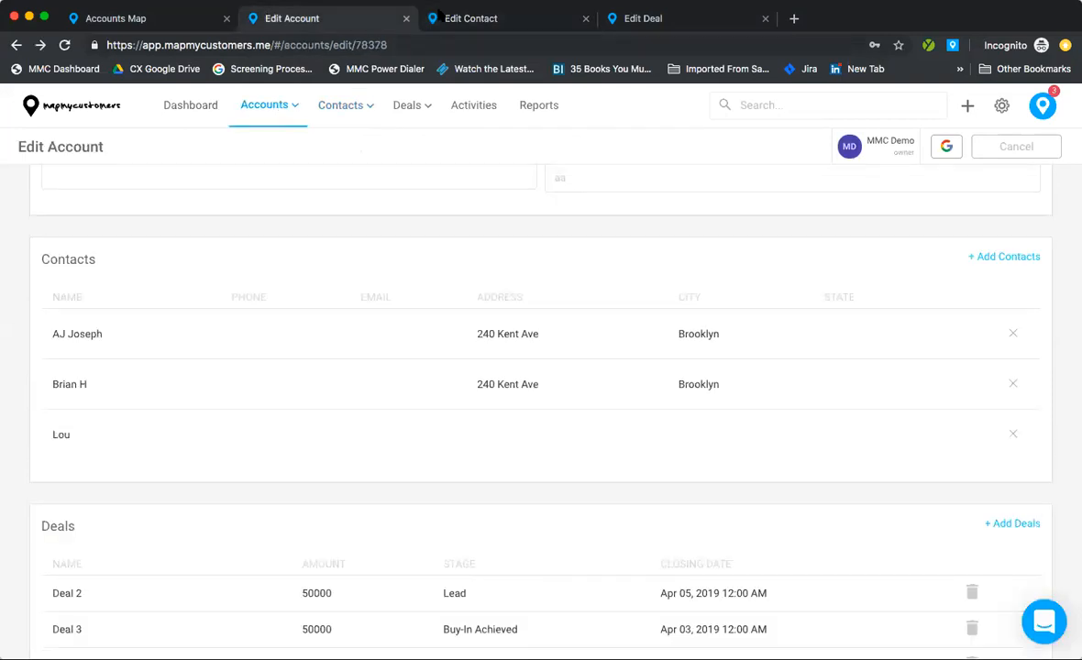
Step: Open the Map My Customers Deal edit page and point out its Funnel field
{"action": "left_click", "coordinate": [419, 24]}
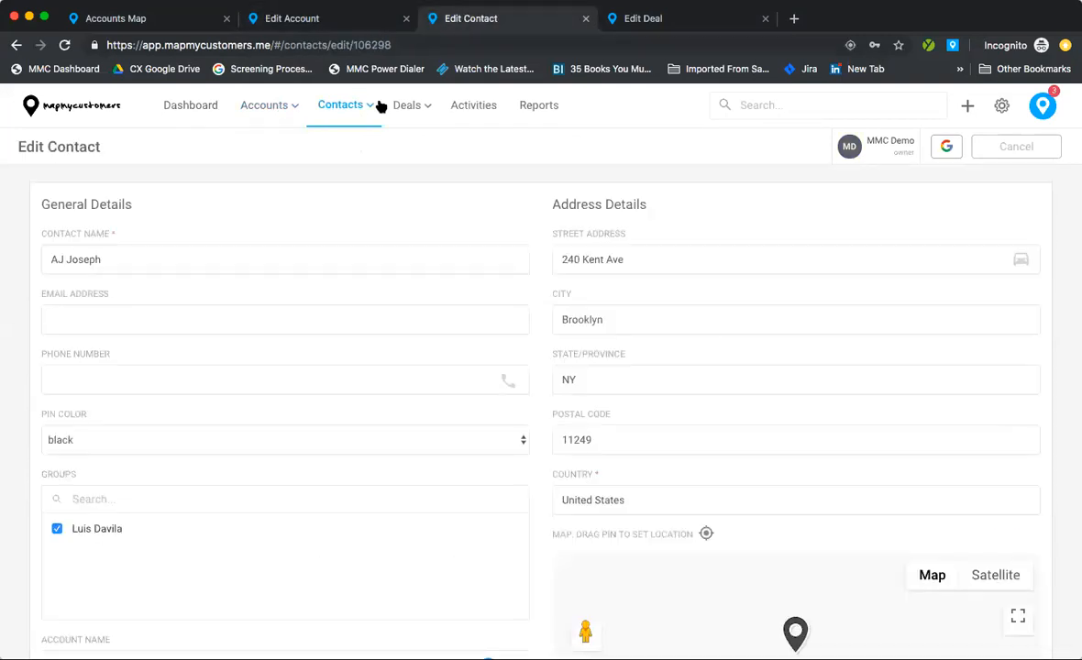
{"action": "left_click", "coordinate": [635, 27]}
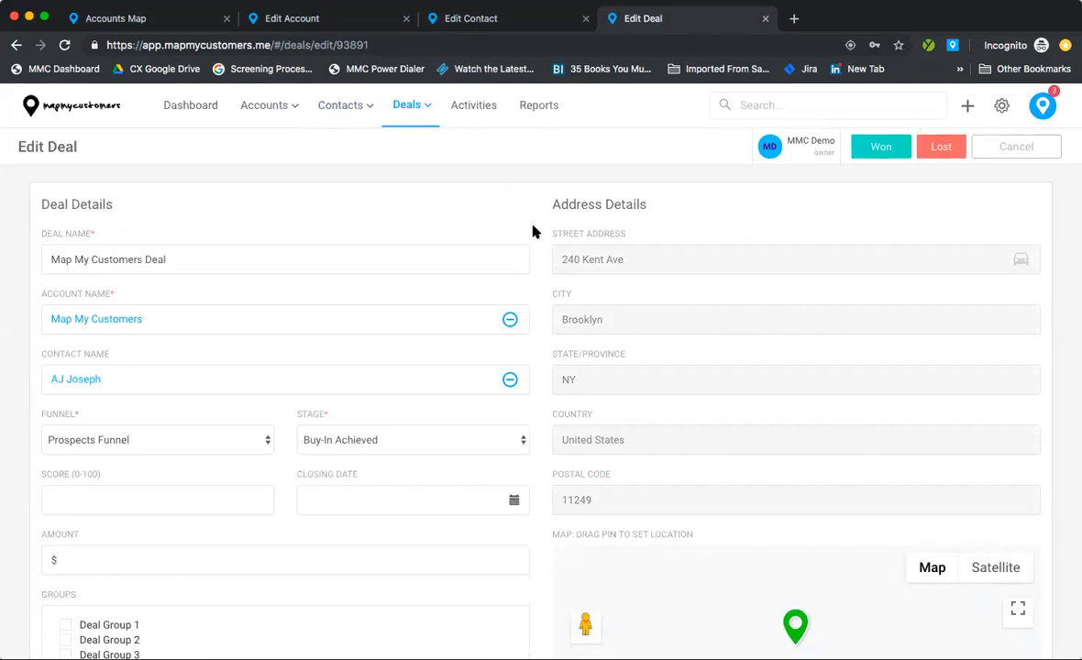
{"action": "scroll", "coordinate": [533, 226], "scroll_direction": "down", "scroll_amount": 1}
{"action": "scroll", "coordinate": [533, 226], "scroll_direction": "up", "scroll_amount": 1}
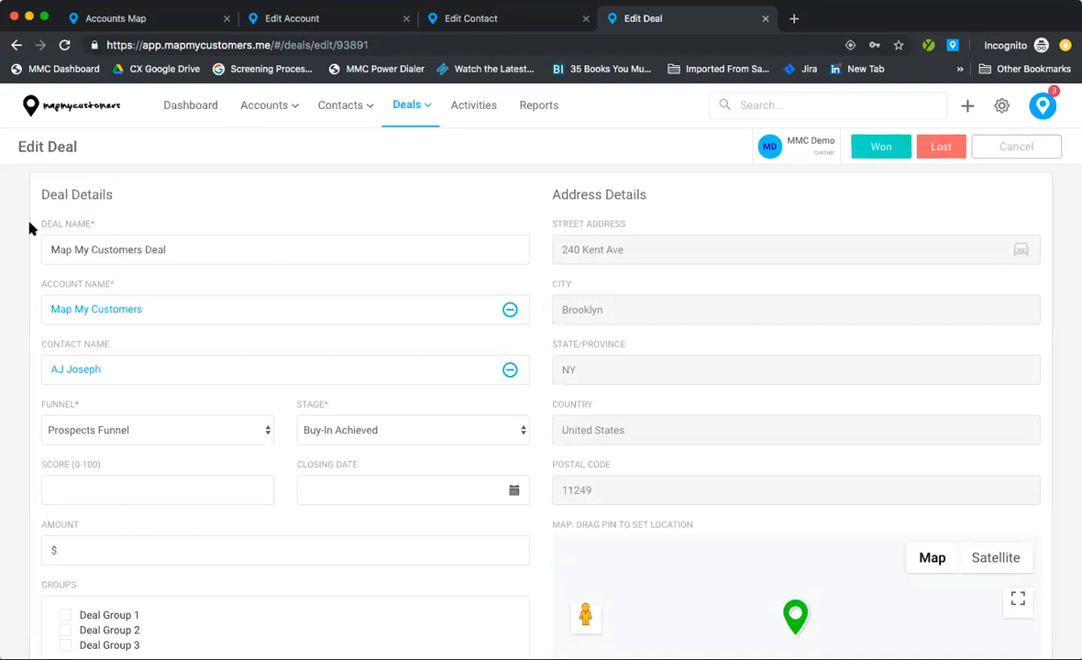
{"action": "scroll", "coordinate": [126, 241], "scroll_direction": "down", "scroll_amount": 1}
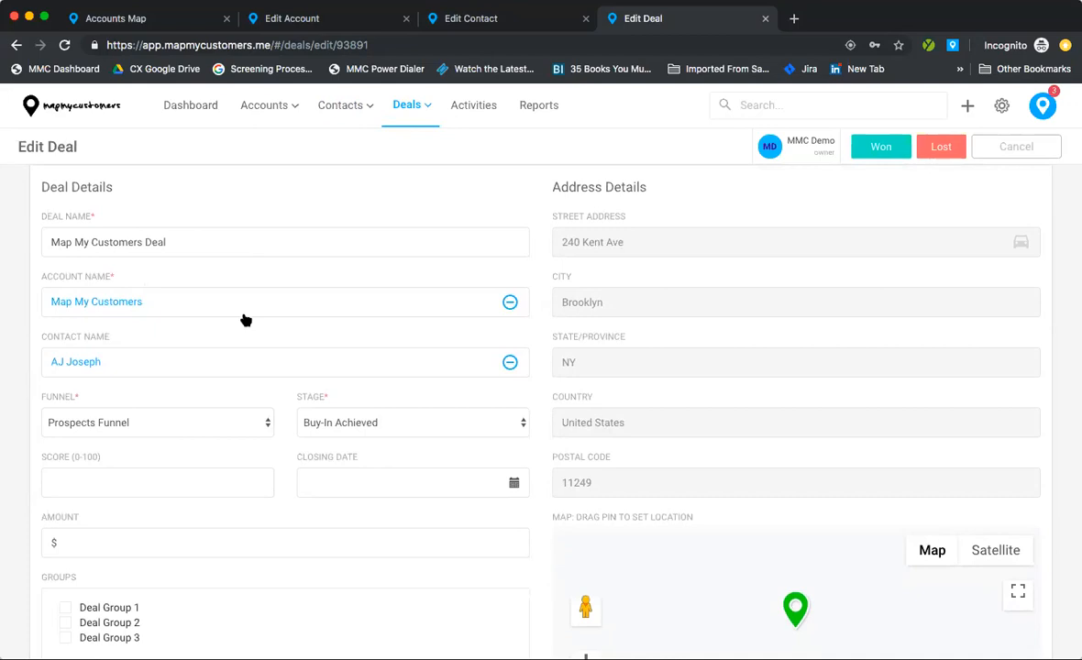
{"action": "scroll", "coordinate": [229, 302], "scroll_direction": "down", "scroll_amount": 2}
{"action": "double_click", "coordinate": [46, 314]}
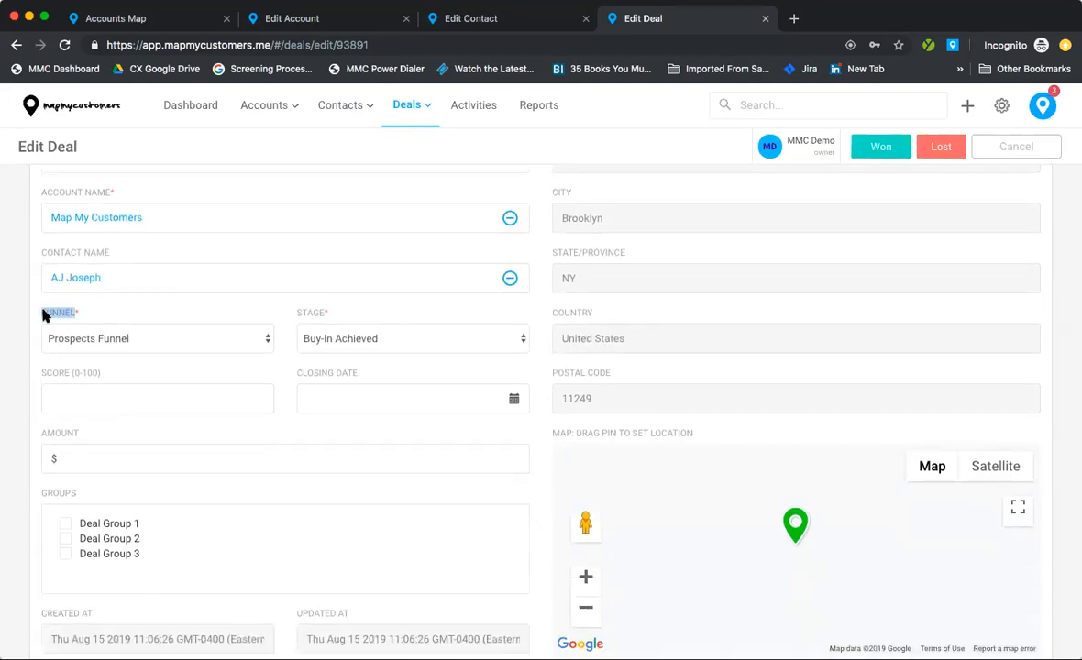
Step: Review the Funnel and Stage lists, keeping Prospects Funnel and Buy-In Achieved
{"action": "left_click", "coordinate": [83, 339]}
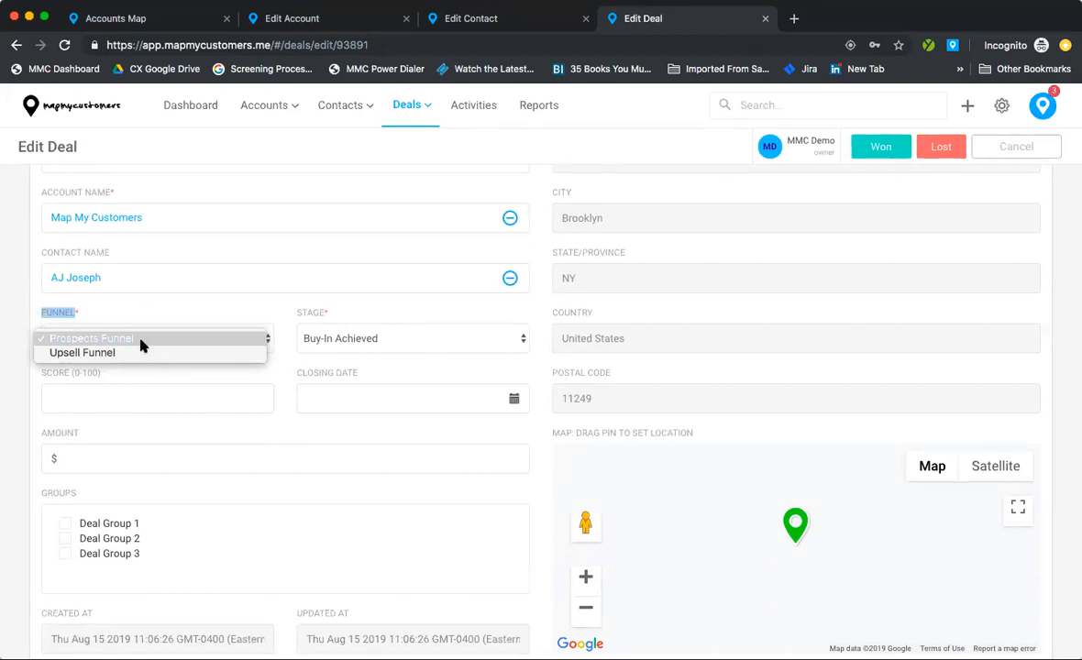
{"action": "left_click", "coordinate": [338, 312]}
{"action": "left_click", "coordinate": [348, 342]}
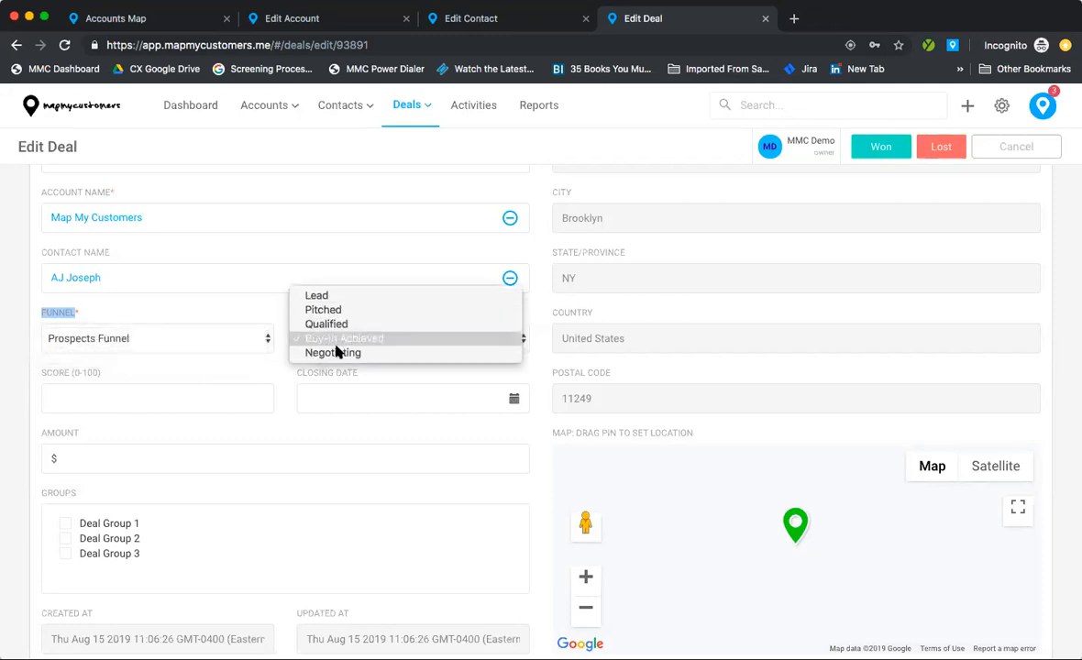
{"action": "left_click", "coordinate": [247, 296]}
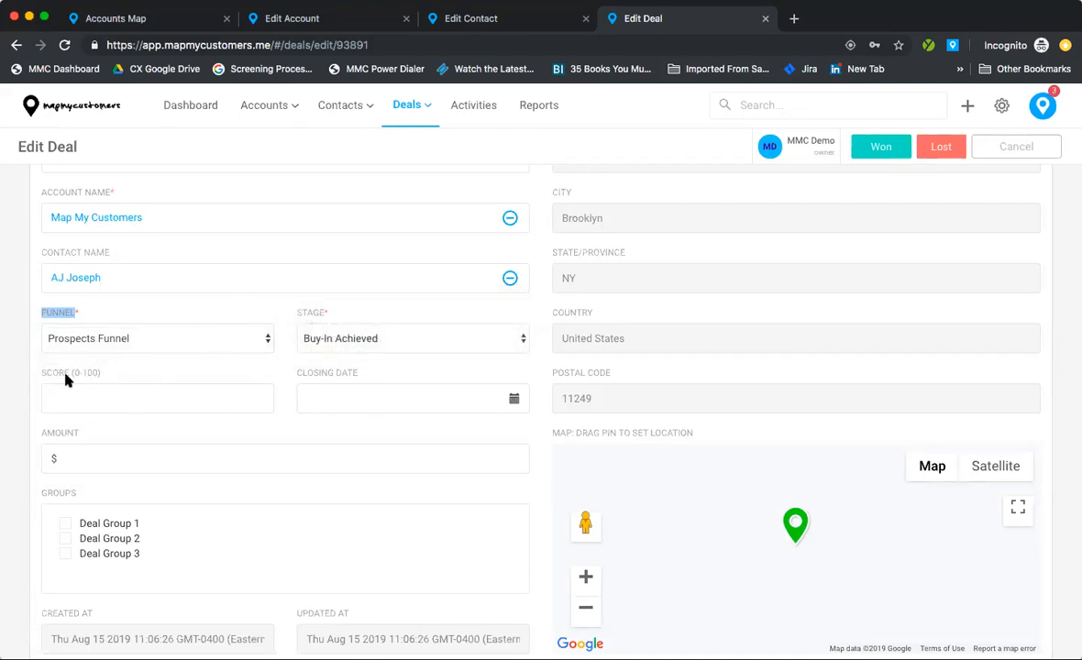
Step: Set the deal's Closing Date to 08-20-2019
{"action": "left_click", "coordinate": [423, 394]}
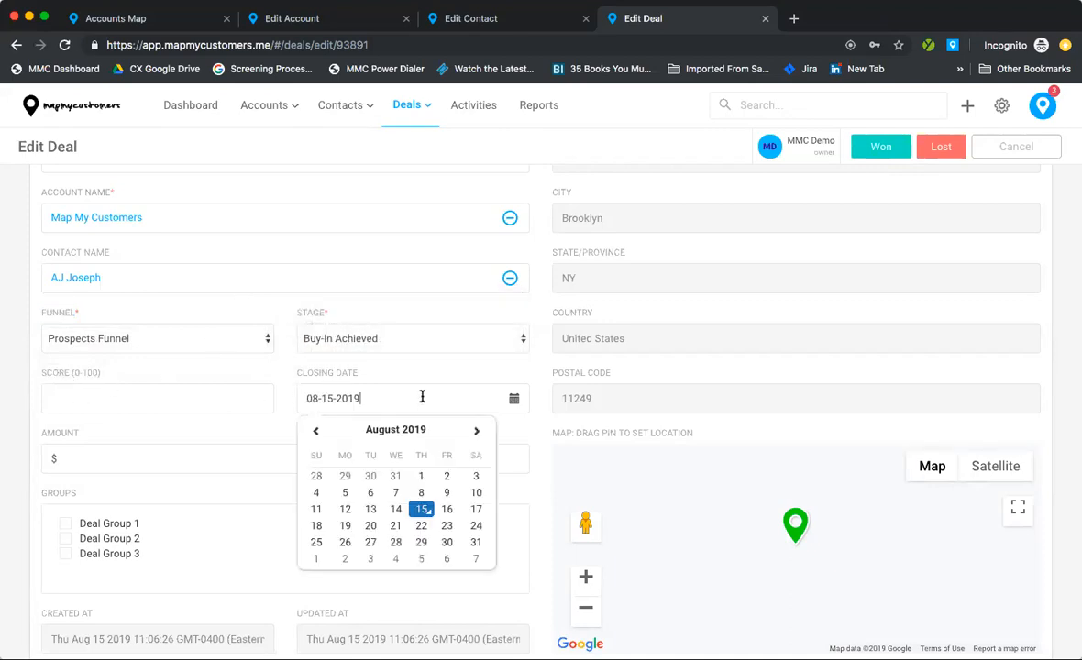
{"action": "left_click", "coordinate": [372, 526]}
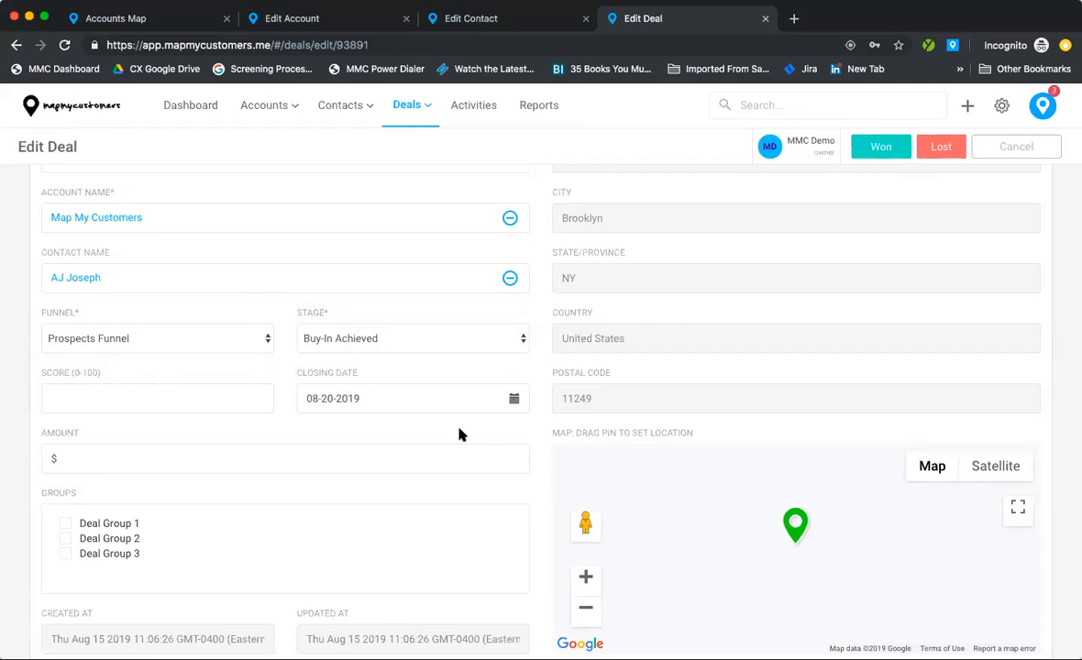
{"action": "scroll", "coordinate": [458, 428], "scroll_direction": "down", "scroll_amount": 1}
{"action": "left_click", "coordinate": [285, 427]}
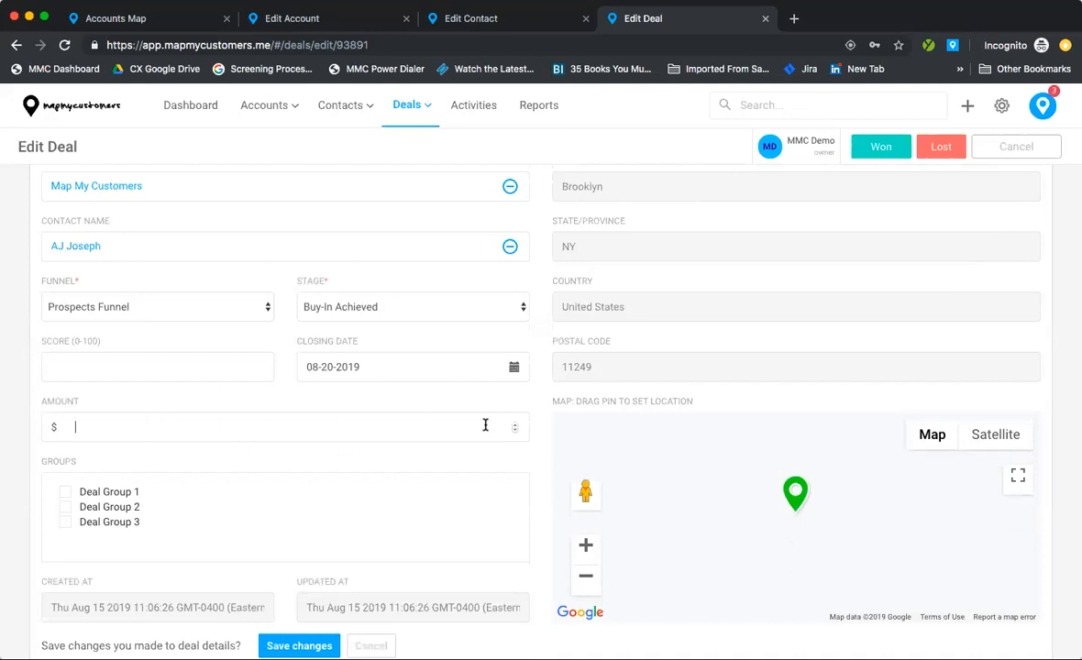
Step: Scroll to the deal's Custom Fields, highlighting the Agenda and Objections fields
{"action": "scroll", "coordinate": [534, 385], "scroll_direction": "down", "scroll_amount": 1}
{"action": "scroll", "coordinate": [535, 385], "scroll_direction": "down", "scroll_amount": 8}
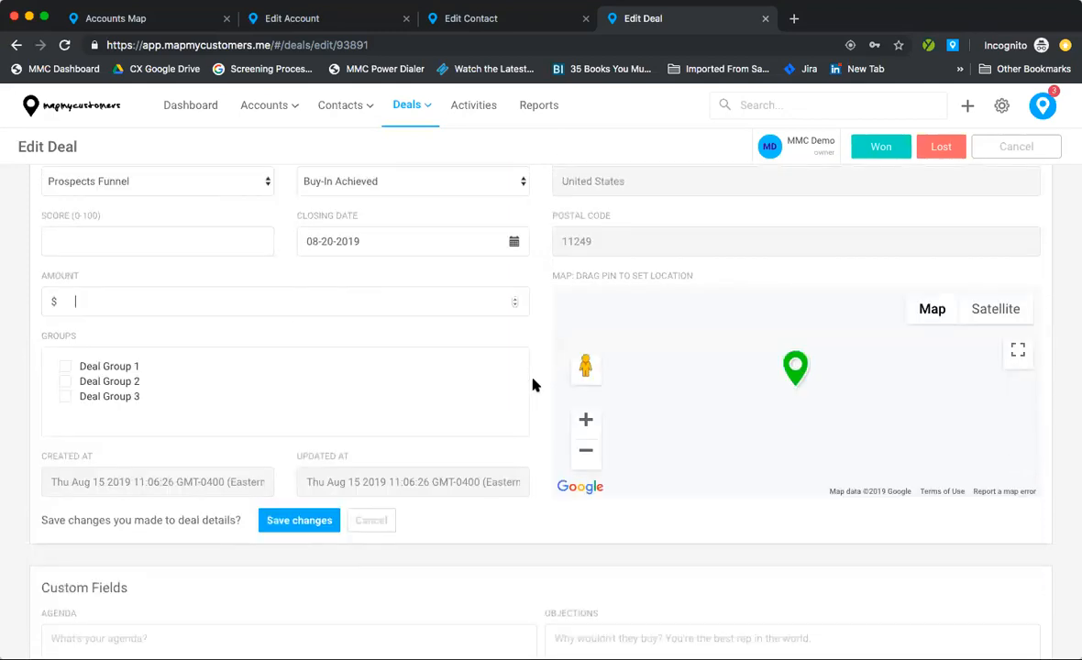
{"action": "scroll", "coordinate": [535, 385], "scroll_direction": "down", "scroll_amount": 4}
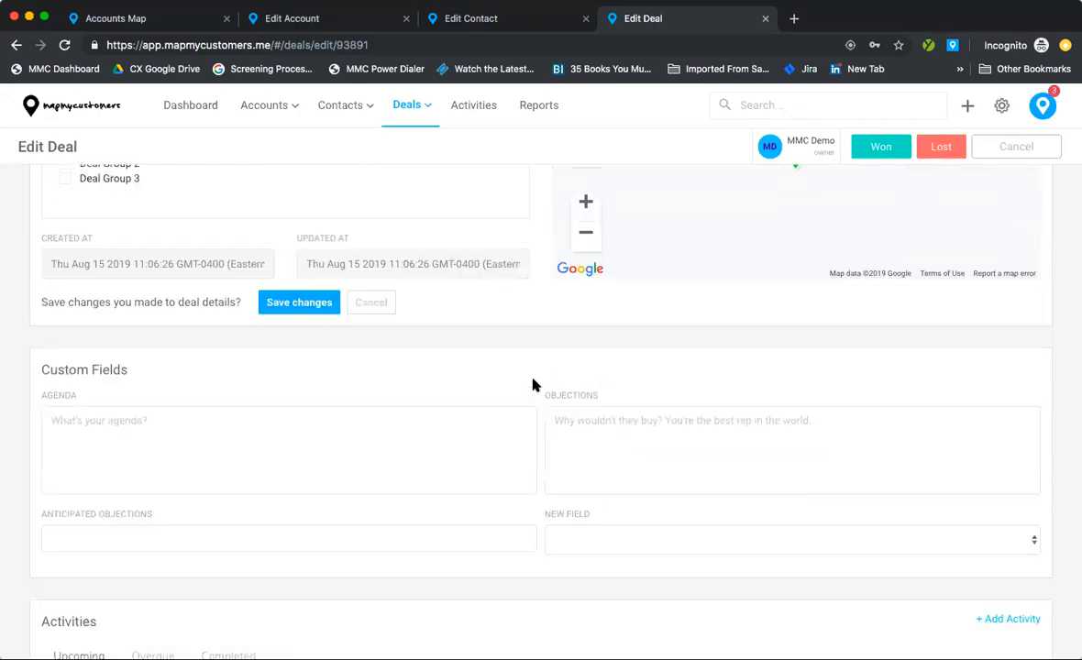
{"action": "left_click_drag", "start_coordinate": [40, 313], "coordinate": [93, 319]}
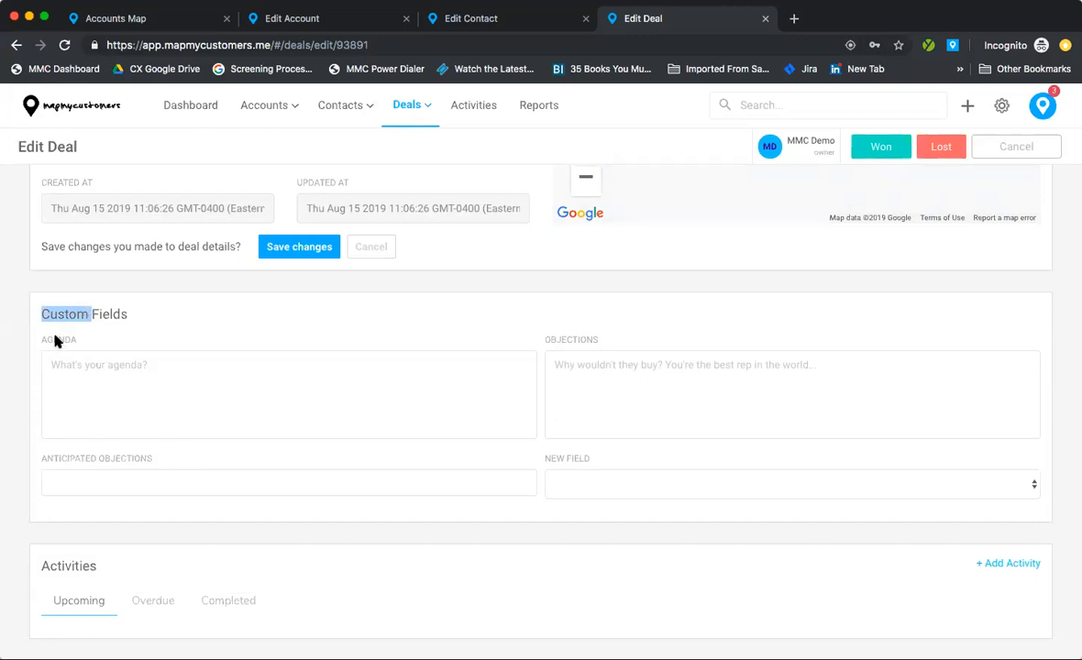
{"action": "double_click", "coordinate": [55, 341]}
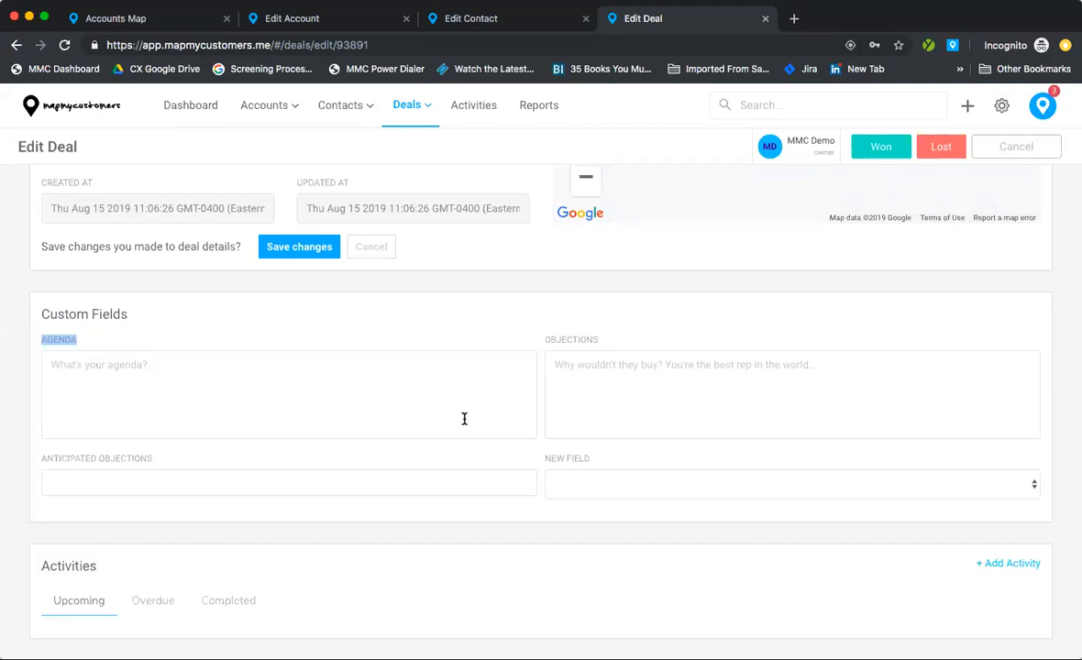
{"action": "left_click", "coordinate": [561, 385]}
Step: Select Competitor and Pricing as Anticipated Objections and close the list
{"action": "left_click", "coordinate": [95, 477]}
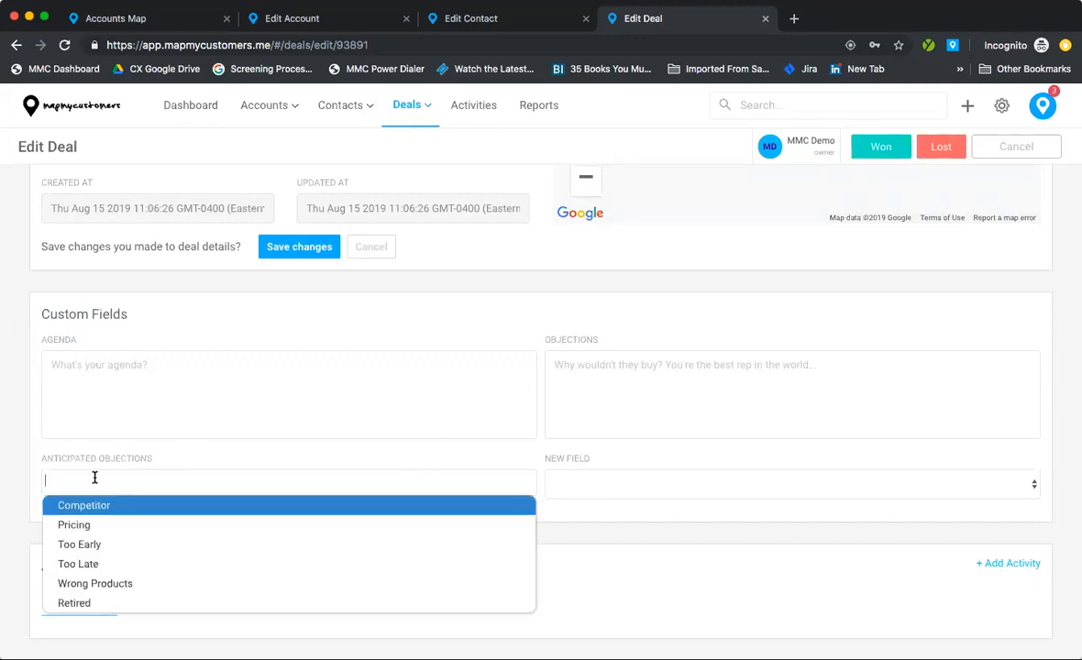
{"action": "scroll", "coordinate": [131, 545], "scroll_direction": "down", "scroll_amount": 1}
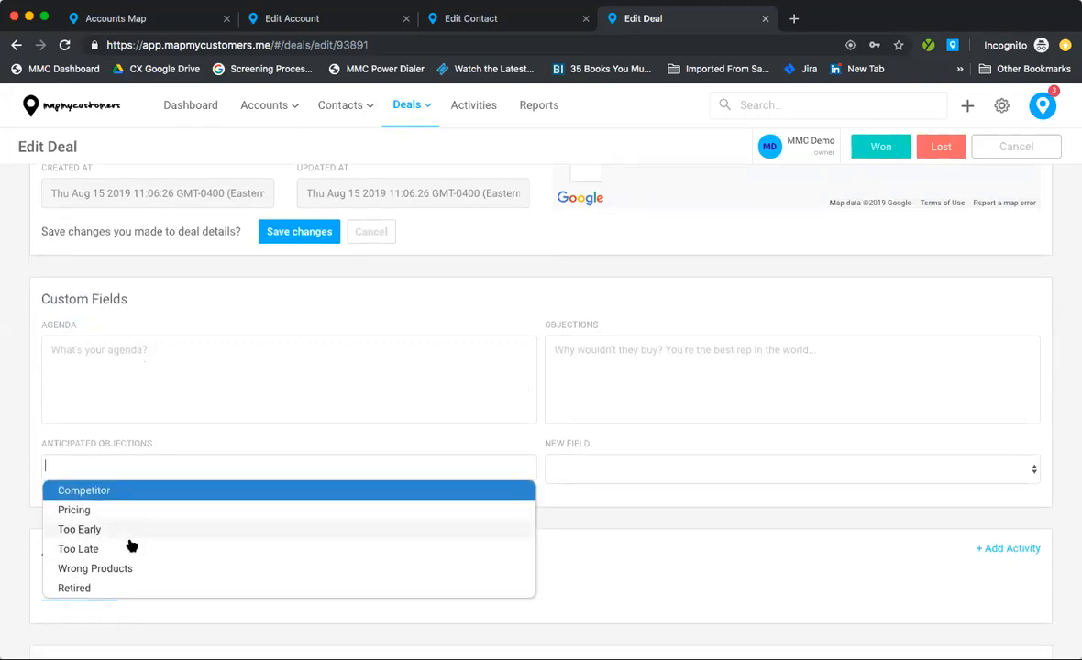
{"action": "scroll", "coordinate": [126, 517], "scroll_direction": "down", "scroll_amount": 2}
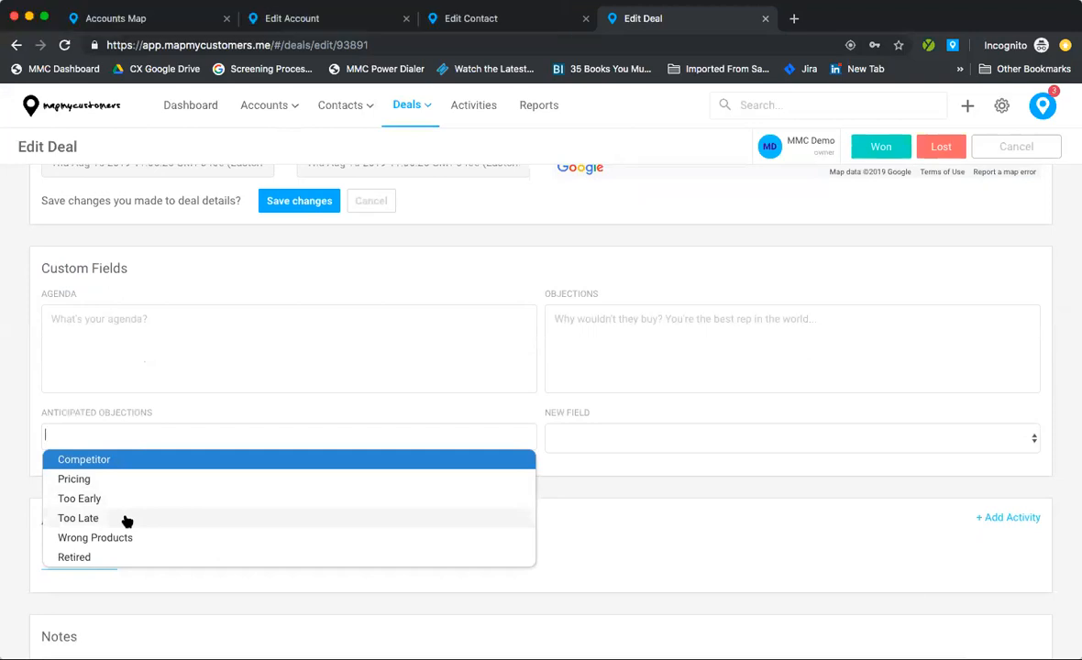
{"action": "left_click", "coordinate": [96, 461]}
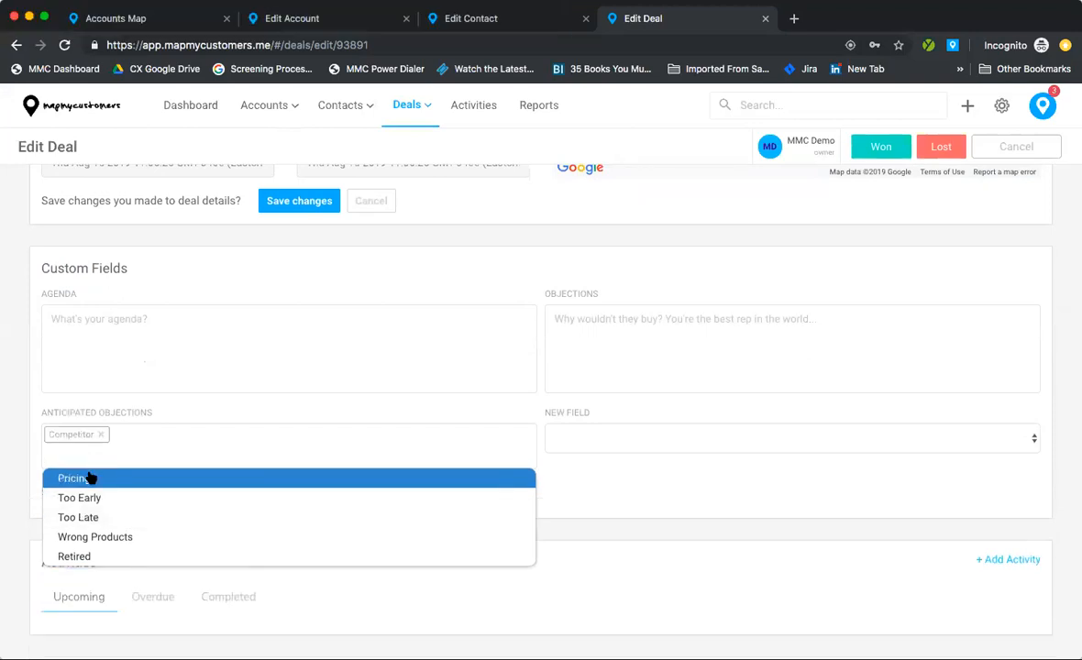
{"action": "left_click", "coordinate": [89, 477]}
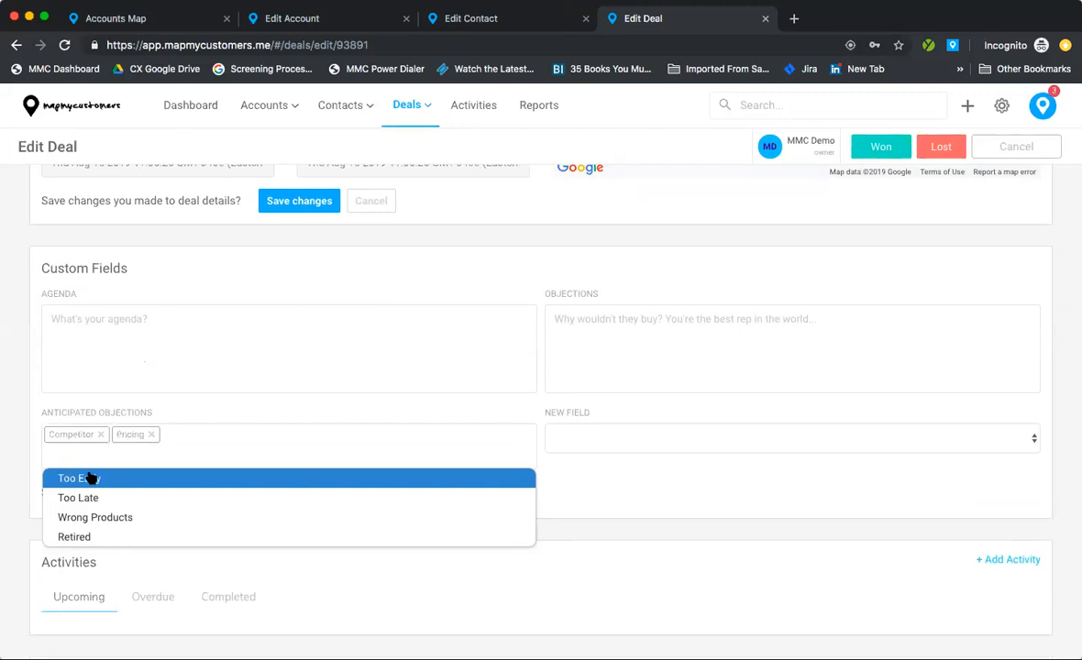
{"action": "left_click", "coordinate": [431, 408]}
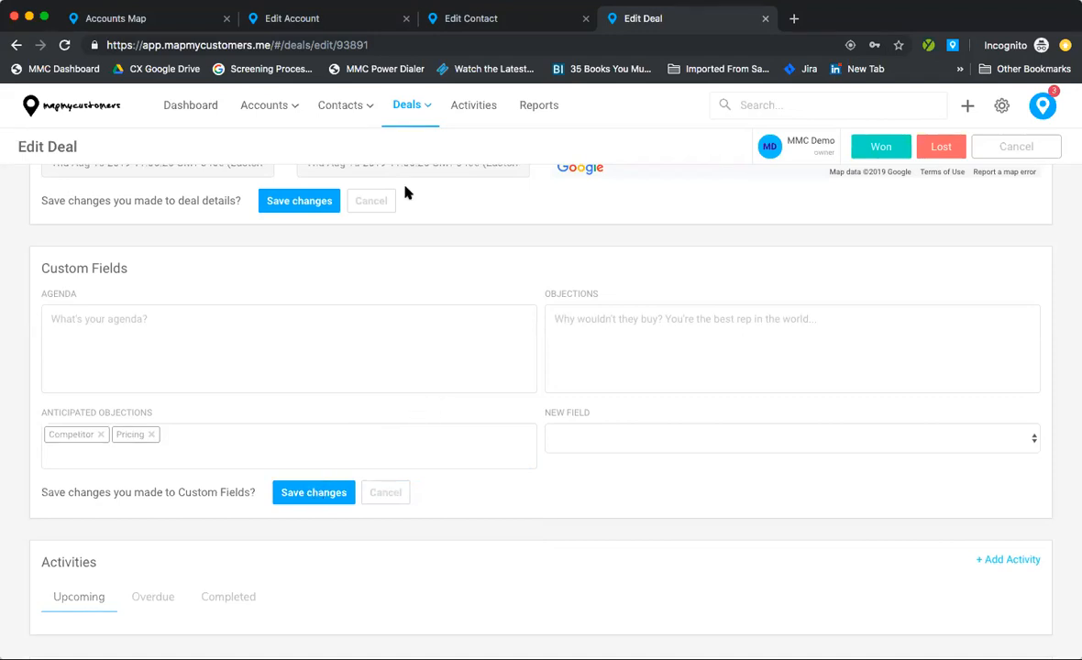
Step: Save the custom field changes and mark the deal Won, making it Closed Won
{"action": "left_click", "coordinate": [326, 203]}
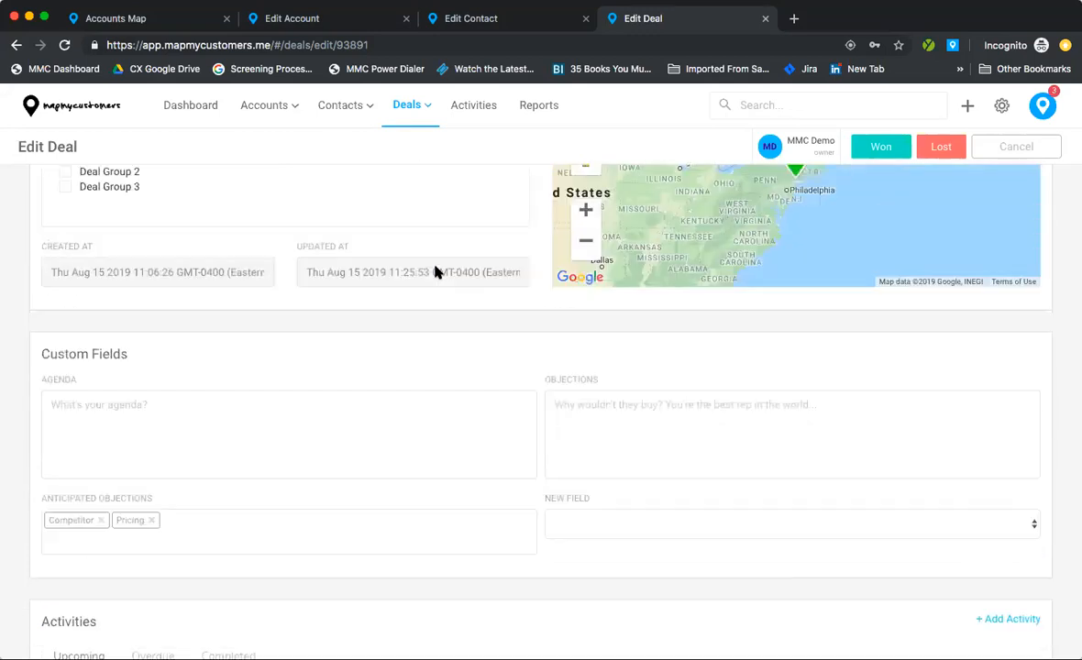
{"action": "scroll", "coordinate": [436, 272], "scroll_direction": "up", "scroll_amount": 5}
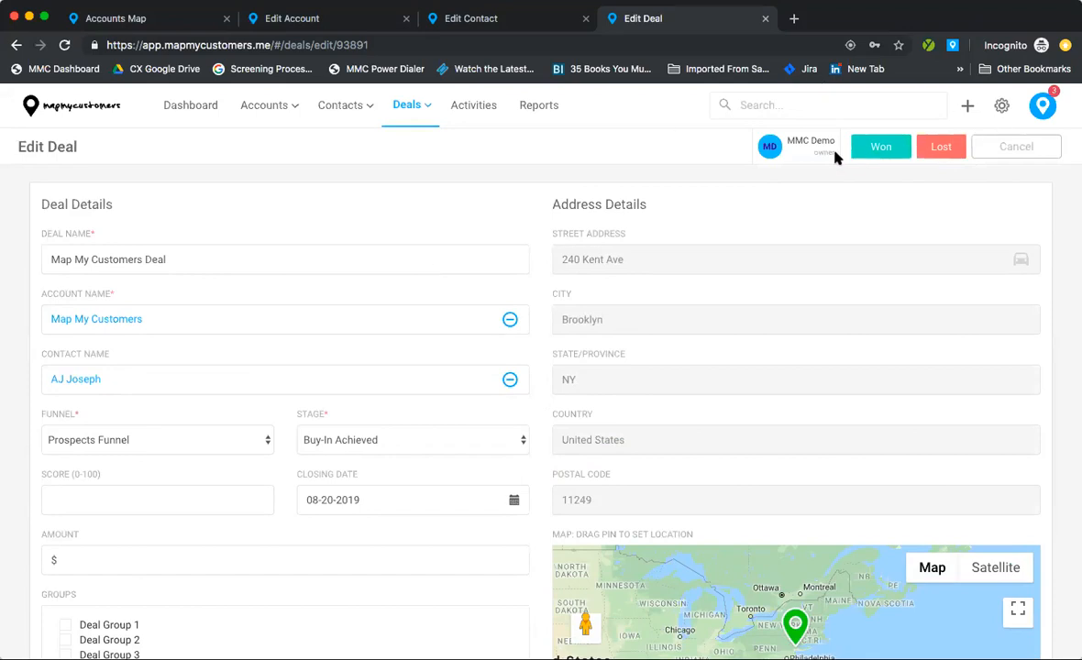
{"action": "left_click", "coordinate": [878, 148]}
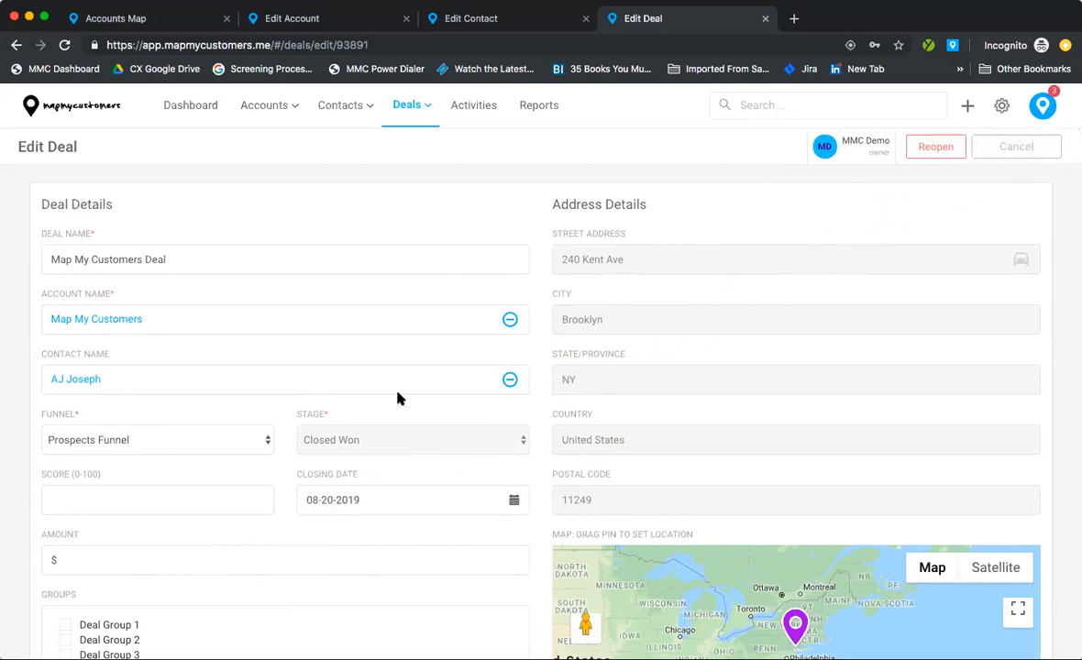
{"action": "left_click", "coordinate": [408, 106]}
{"action": "mouse_move", "coordinate": [415, 138]}
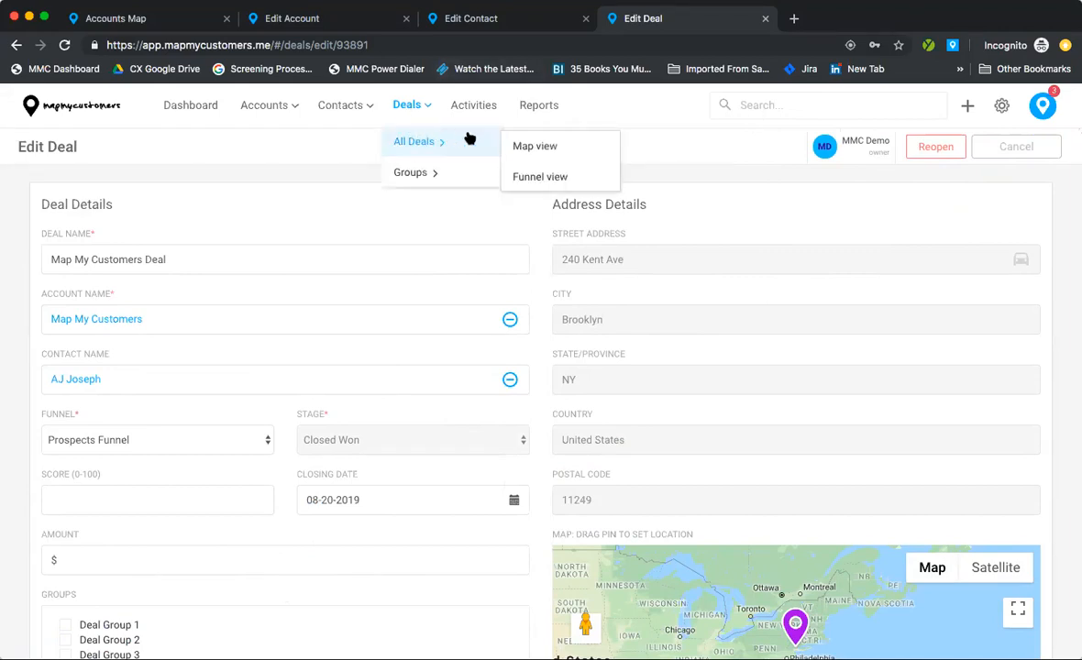
Step: Show the Deals funnel view, keeping Prospects Funnel and All Users in its filters
{"action": "left_click", "coordinate": [542, 178]}
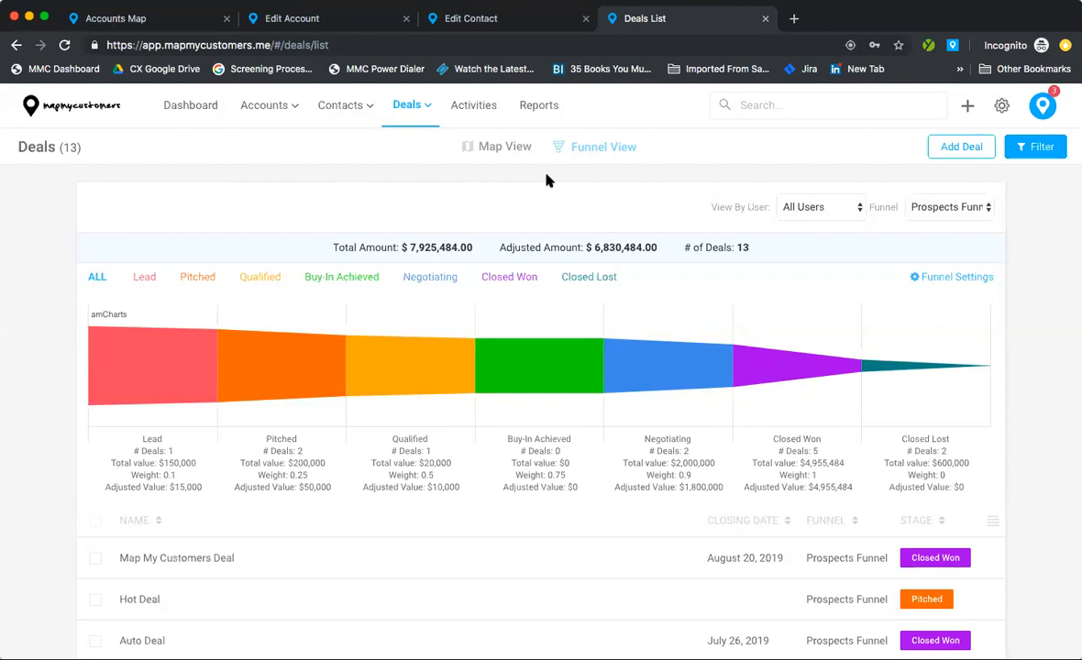
{"action": "left_click", "coordinate": [403, 104]}
{"action": "mouse_move", "coordinate": [417, 142]}
{"action": "left_click", "coordinate": [937, 205]}
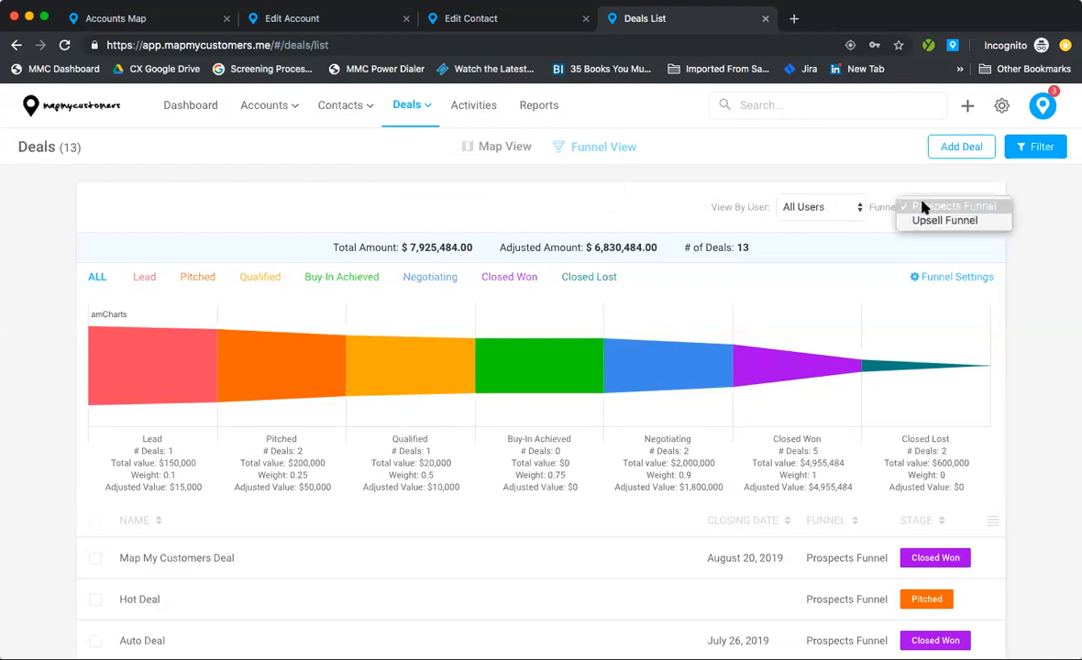
{"action": "left_click", "coordinate": [845, 209]}
{"action": "left_click", "coordinate": [846, 210]}
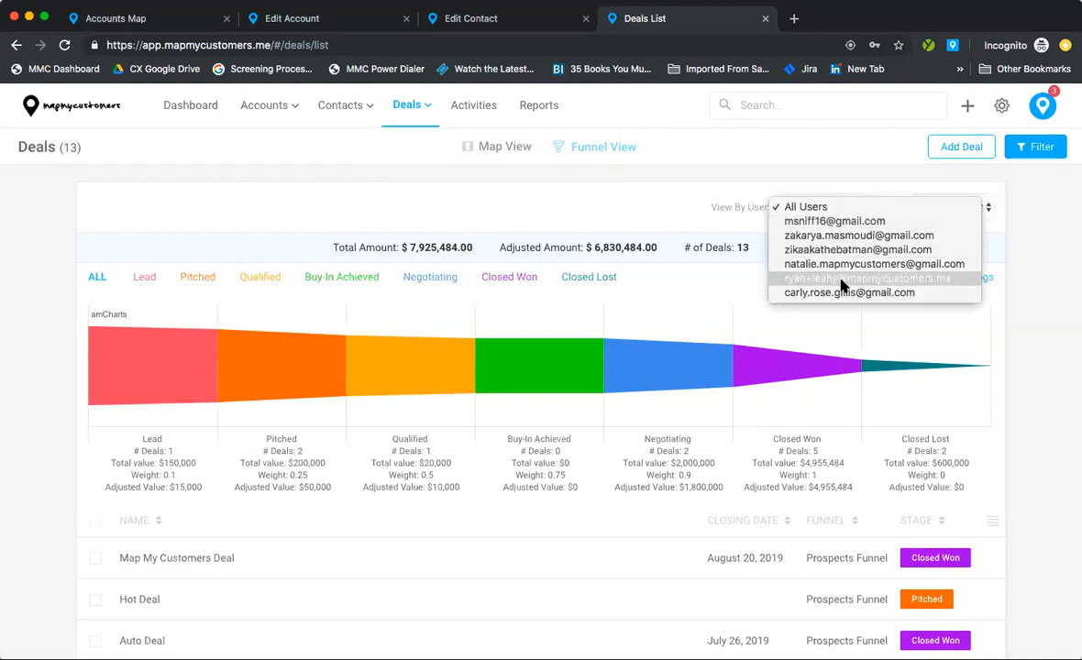
{"action": "left_click", "coordinate": [739, 209]}
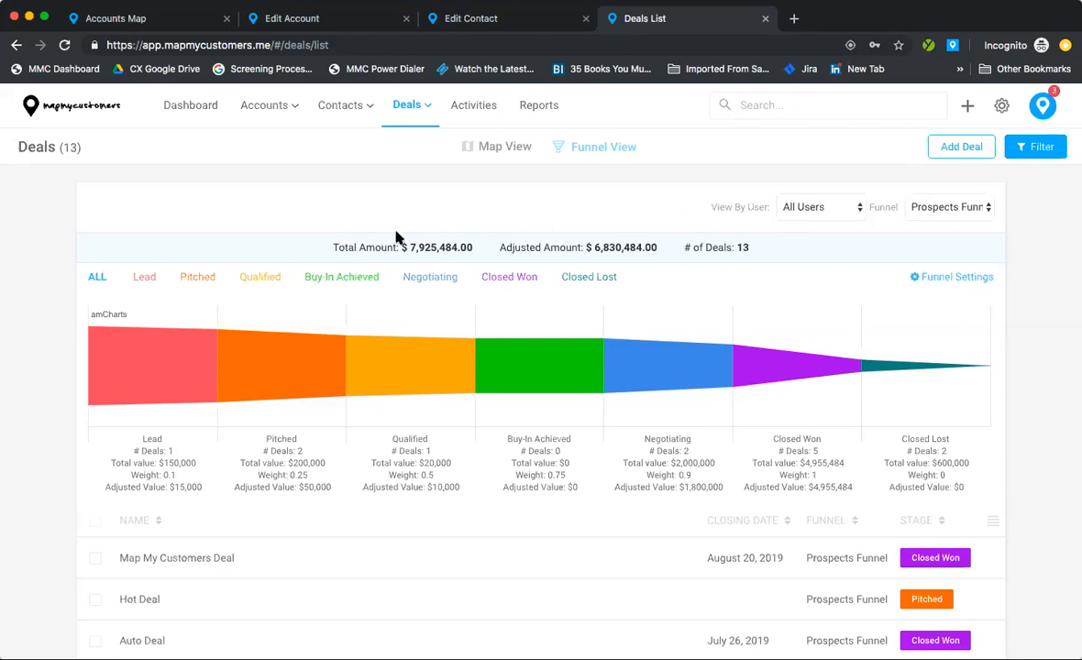
Step: Filter deals by Lead, Pitched, Qualified, Buy-In Achieved and Negotiating in turn, then ALL
{"action": "left_click_drag", "start_coordinate": [336, 244], "coordinate": [471, 246]}
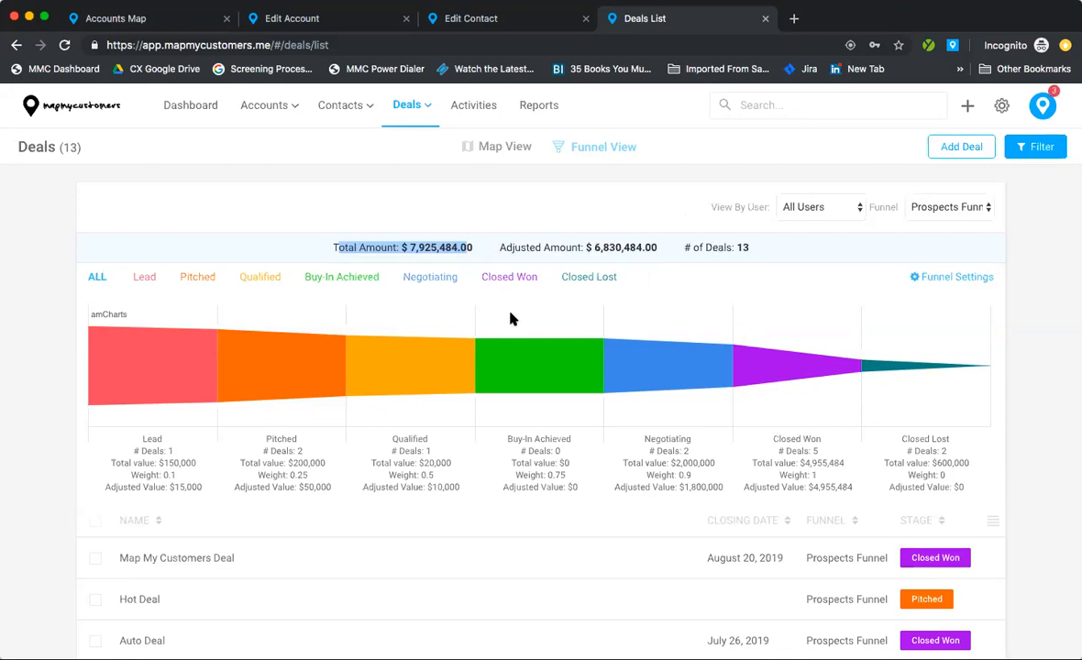
{"action": "scroll", "coordinate": [511, 319], "scroll_direction": "down", "scroll_amount": 1}
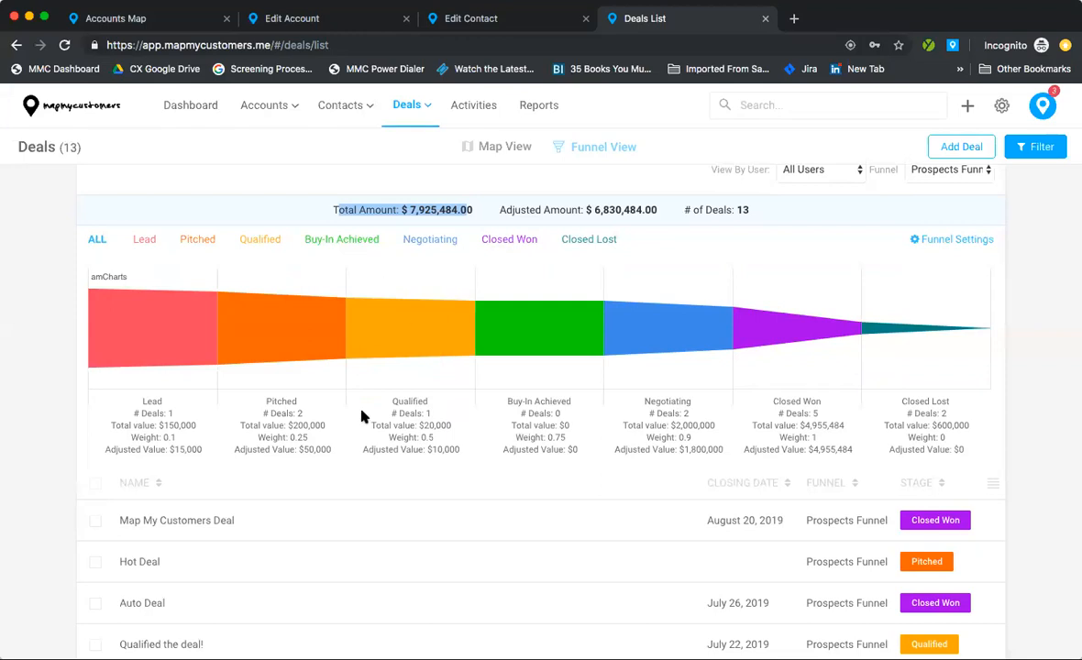
{"action": "left_click", "coordinate": [144, 242]}
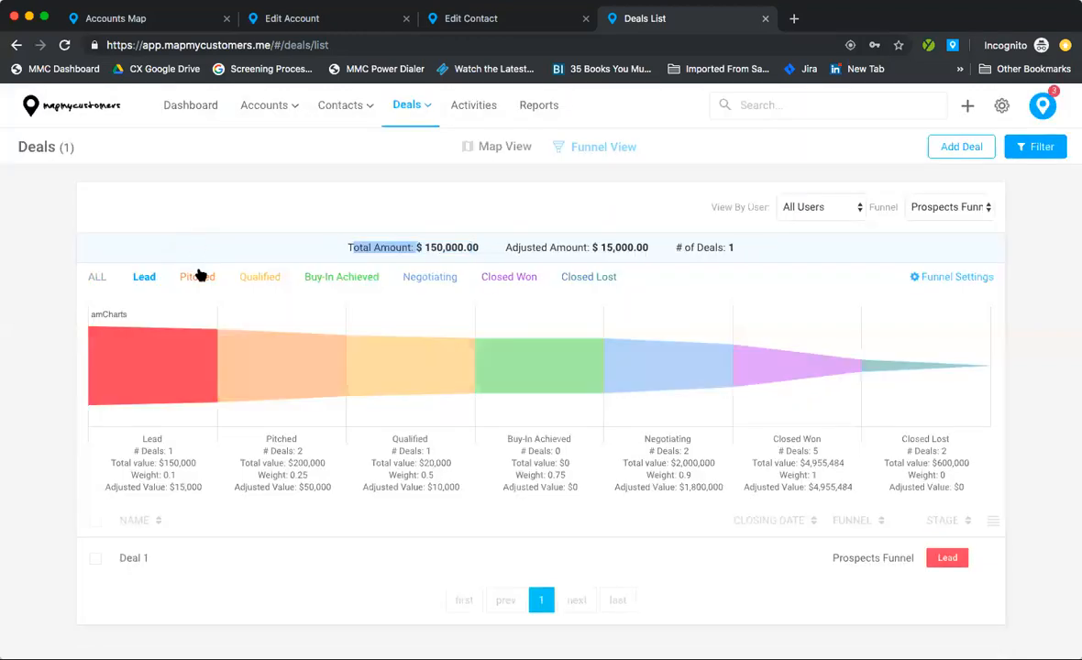
{"action": "left_click", "coordinate": [209, 276]}
{"action": "left_click", "coordinate": [247, 277]}
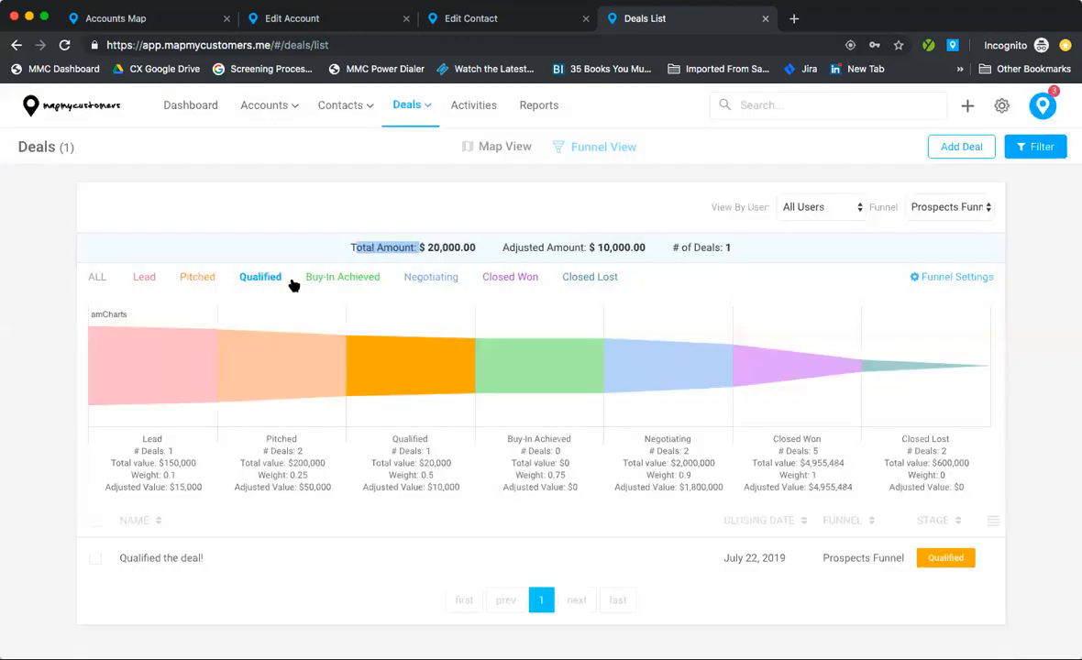
{"action": "left_click", "coordinate": [367, 278]}
{"action": "left_click", "coordinate": [425, 278]}
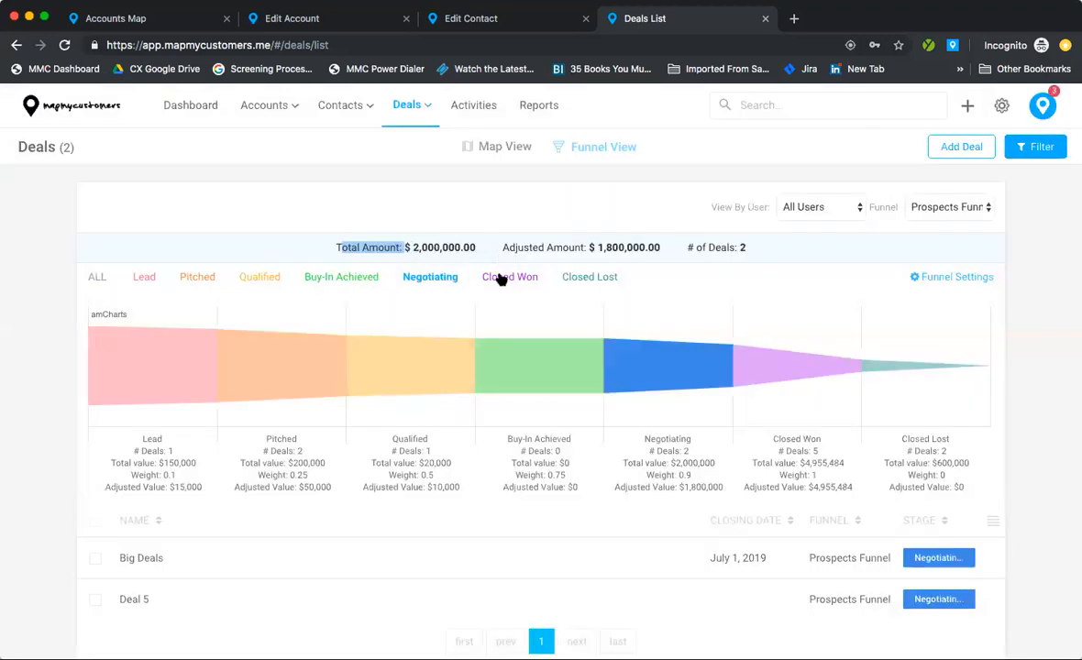
{"action": "left_click", "coordinate": [97, 276]}
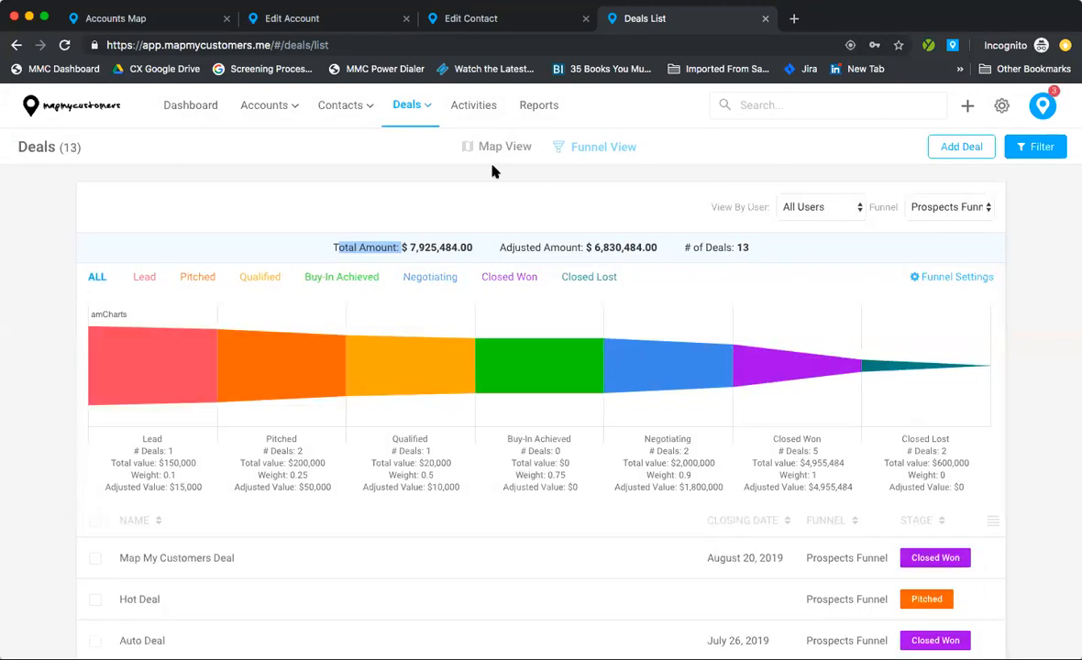
{"action": "left_click", "coordinate": [492, 147]}
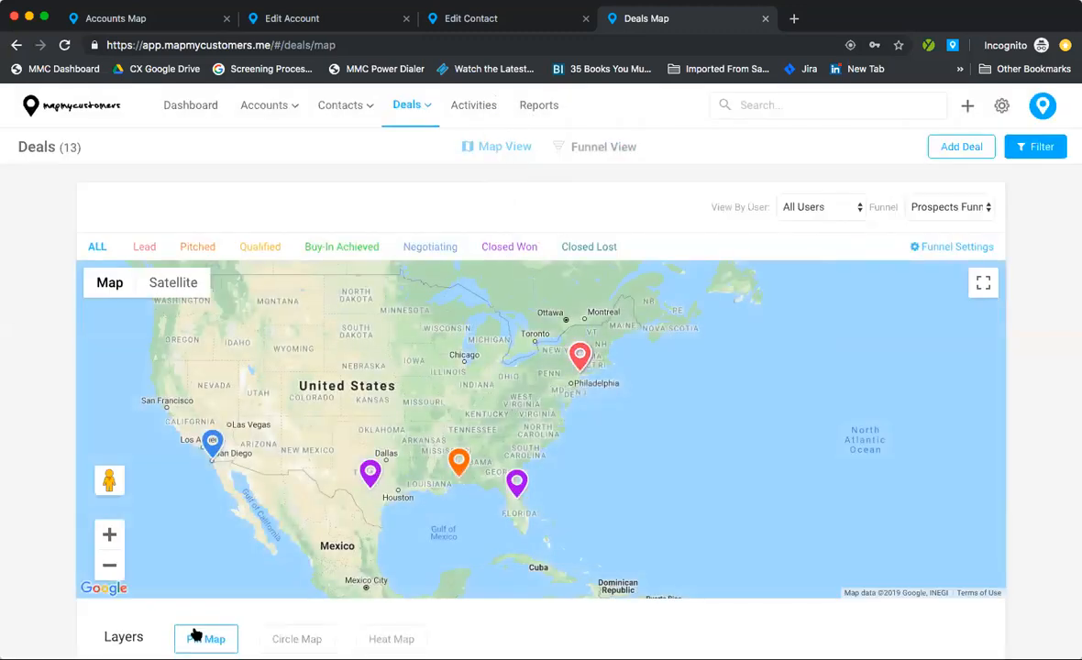
Step: Pan the deals map west to reveal the San Diego deal, then zoom out one level
{"action": "scroll", "coordinate": [65, 375], "scroll_direction": "down", "scroll_amount": 3}
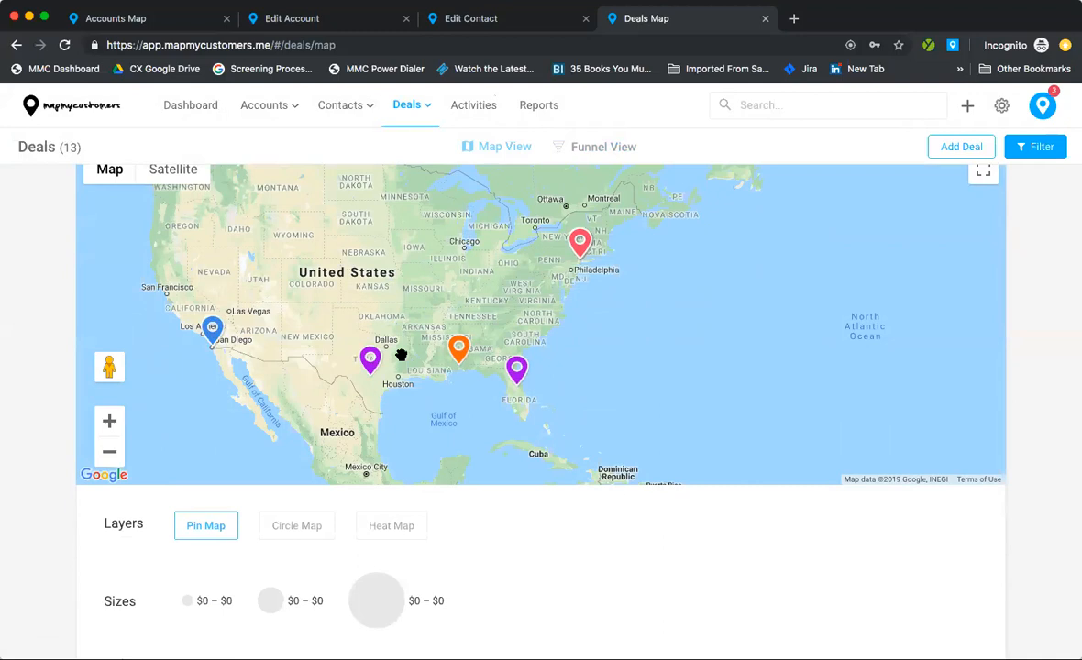
{"action": "scroll", "coordinate": [541, 413], "scroll_direction": "down", "scroll_amount": 2}
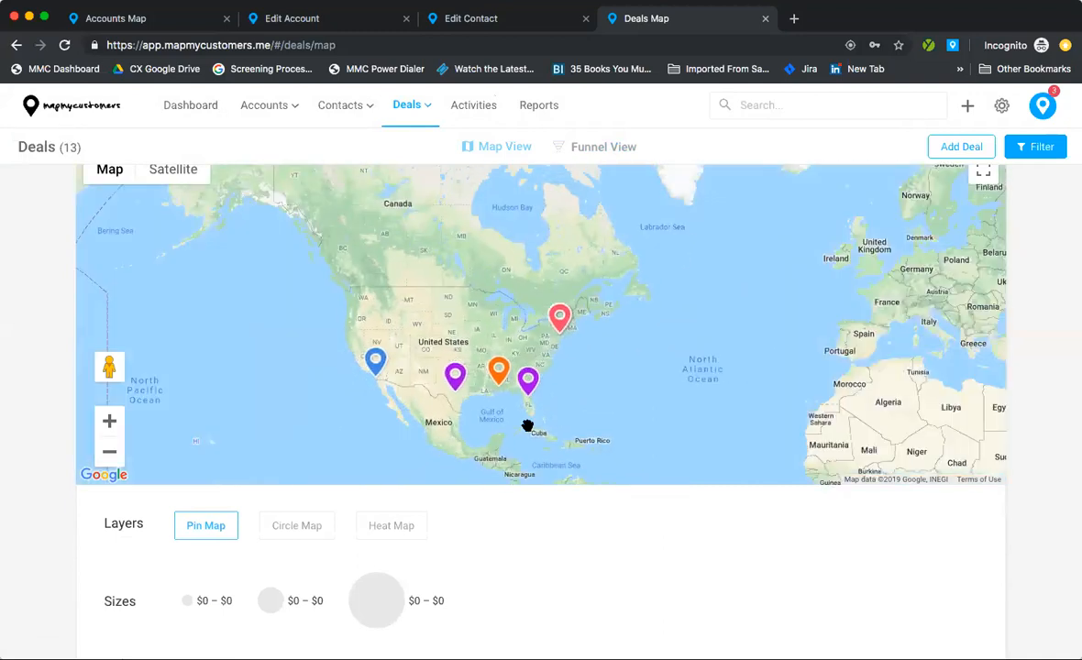
{"action": "scroll", "coordinate": [546, 430], "scroll_direction": "up", "scroll_amount": 2}
{"action": "scroll", "coordinate": [560, 510], "scroll_direction": "up", "scroll_amount": 3}
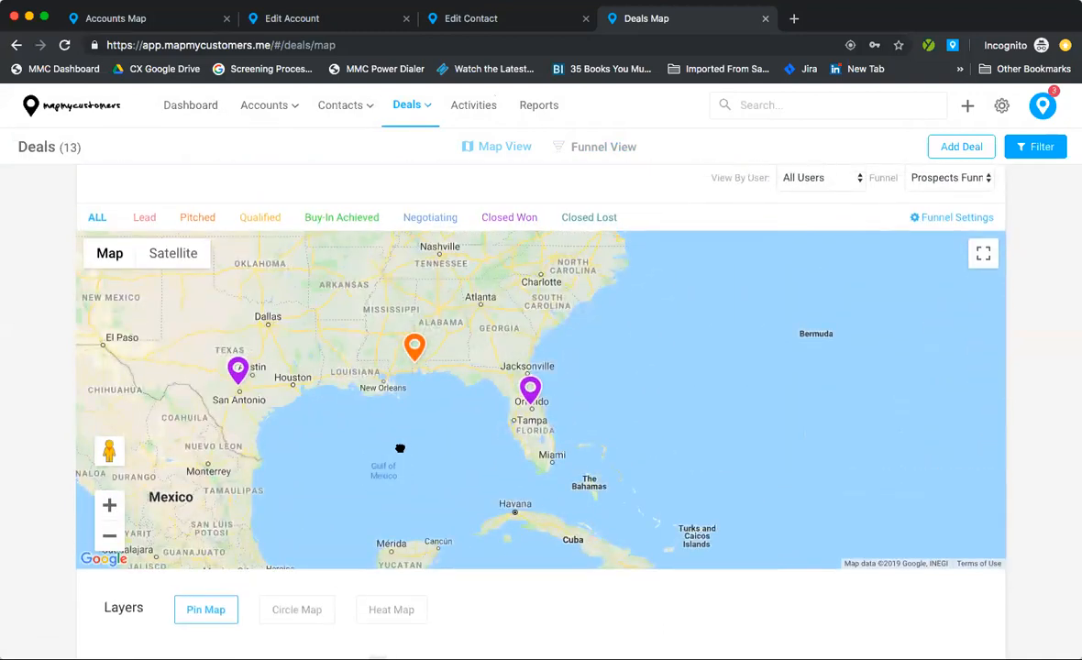
{"action": "left_click_drag", "start_coordinate": [396, 449], "coordinate": [582, 459]}
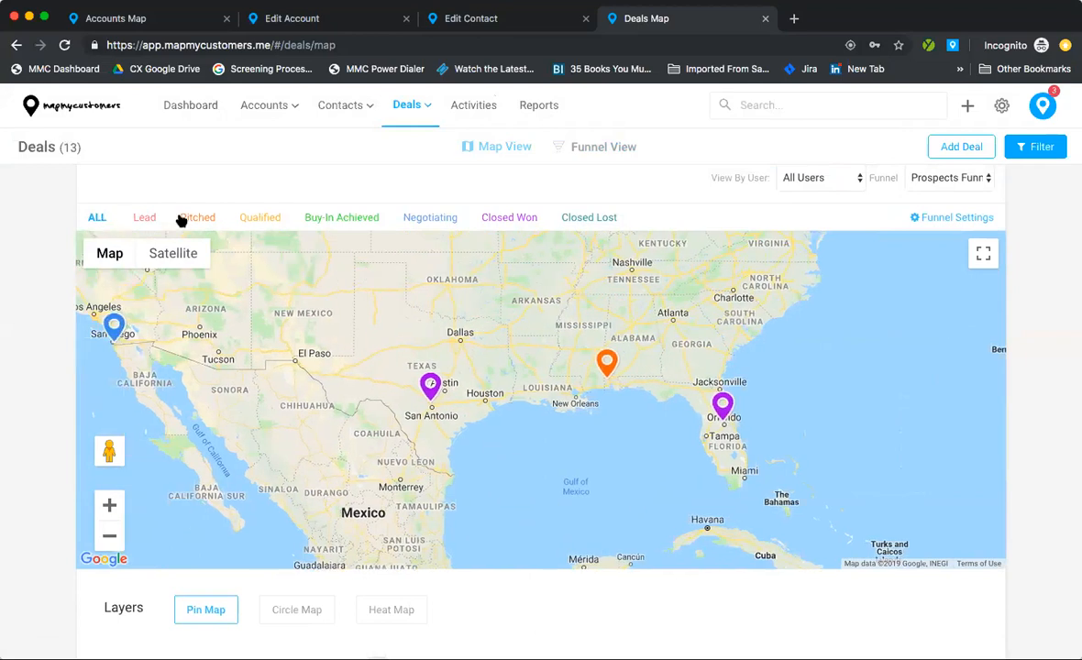
{"action": "left_click", "coordinate": [111, 538]}
Step: Switch the deals map to the Circle Map layer and zoom around the Northeast
{"action": "left_click", "coordinate": [301, 611]}
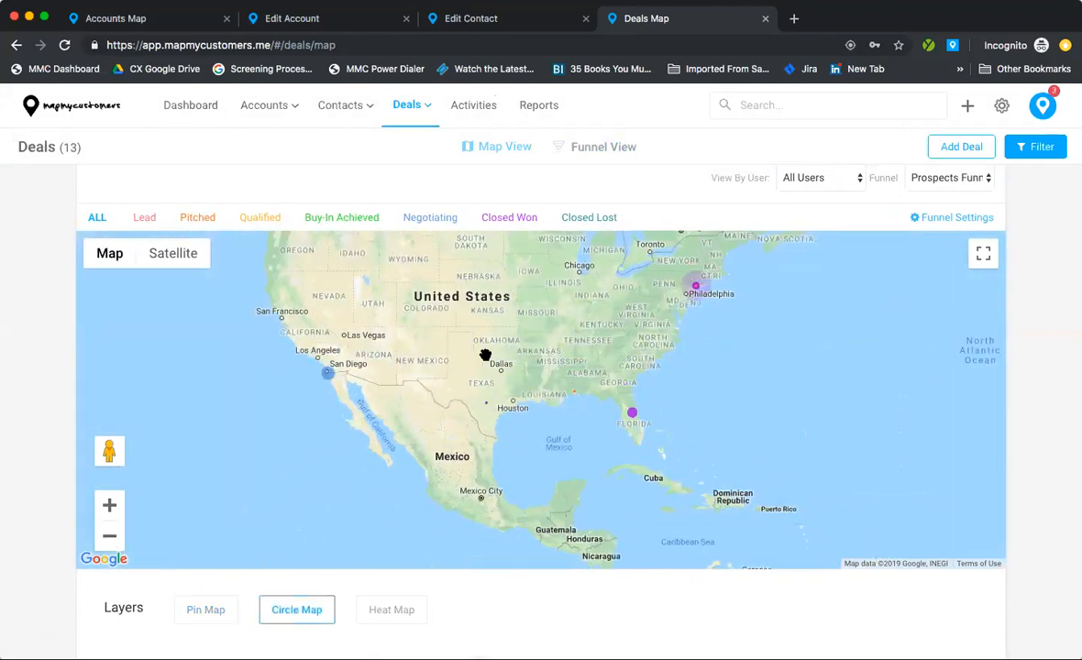
{"action": "left_click_drag", "start_coordinate": [523, 364], "coordinate": [546, 418]}
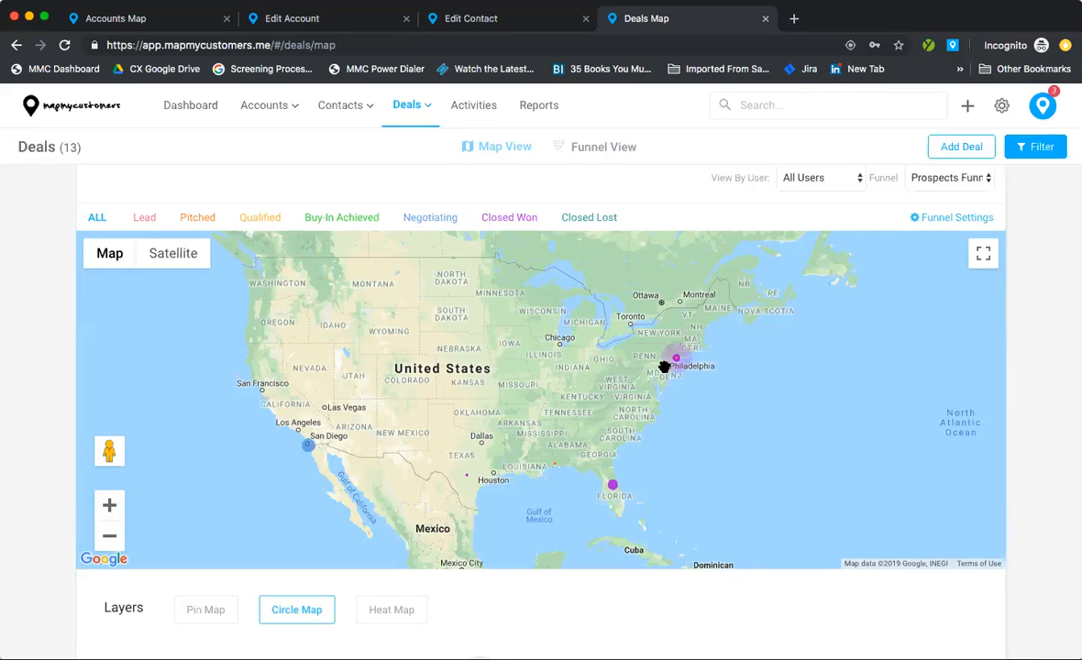
{"action": "scroll", "coordinate": [664, 366], "scroll_direction": "up", "scroll_amount": 3}
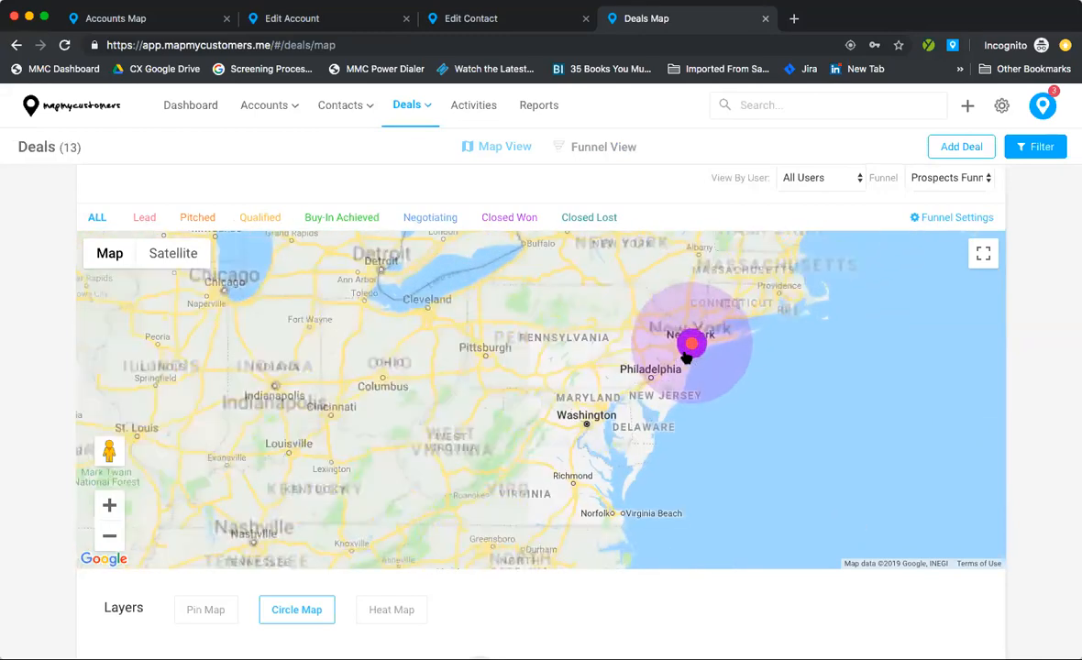
{"action": "scroll", "coordinate": [686, 359], "scroll_direction": "up", "scroll_amount": 3}
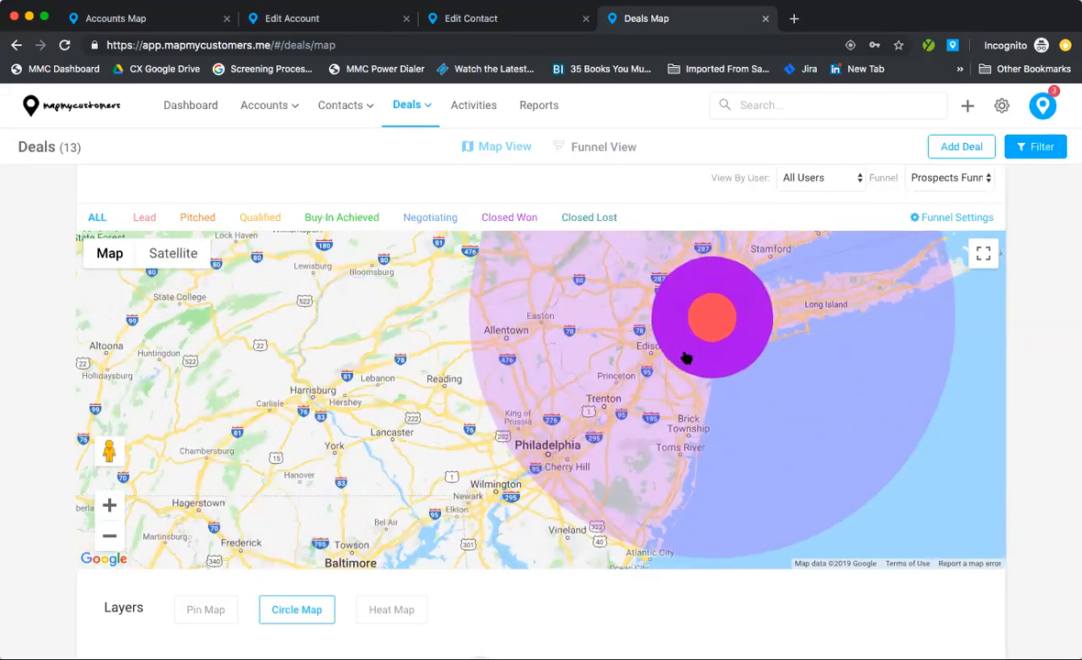
{"action": "scroll", "coordinate": [686, 358], "scroll_direction": "down", "scroll_amount": 3}
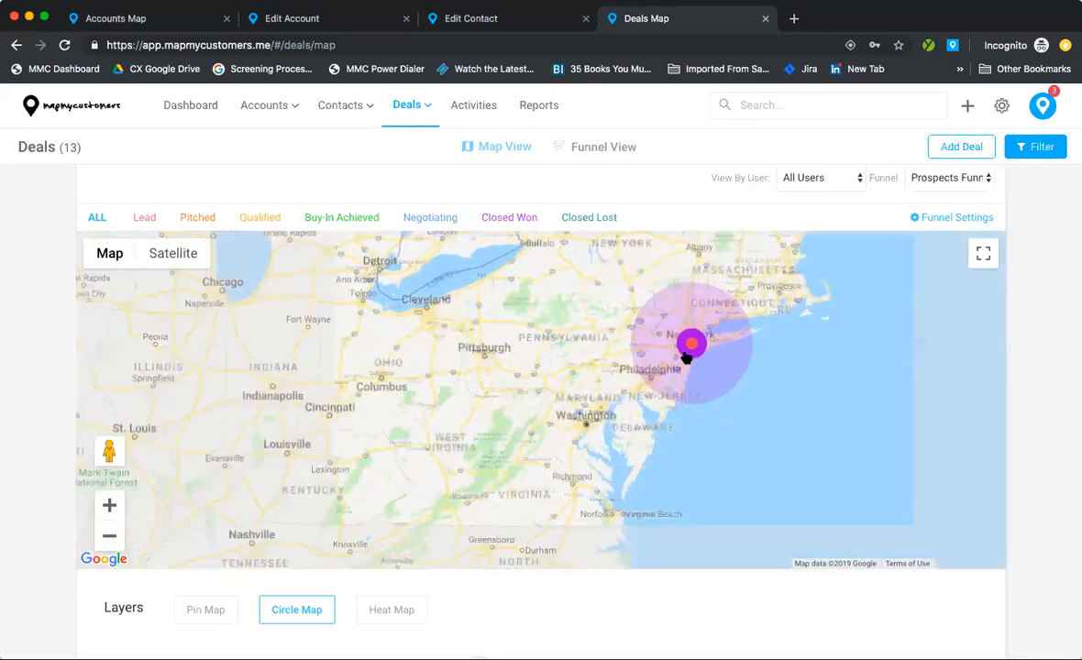
{"action": "scroll", "coordinate": [686, 359], "scroll_direction": "down", "scroll_amount": 4}
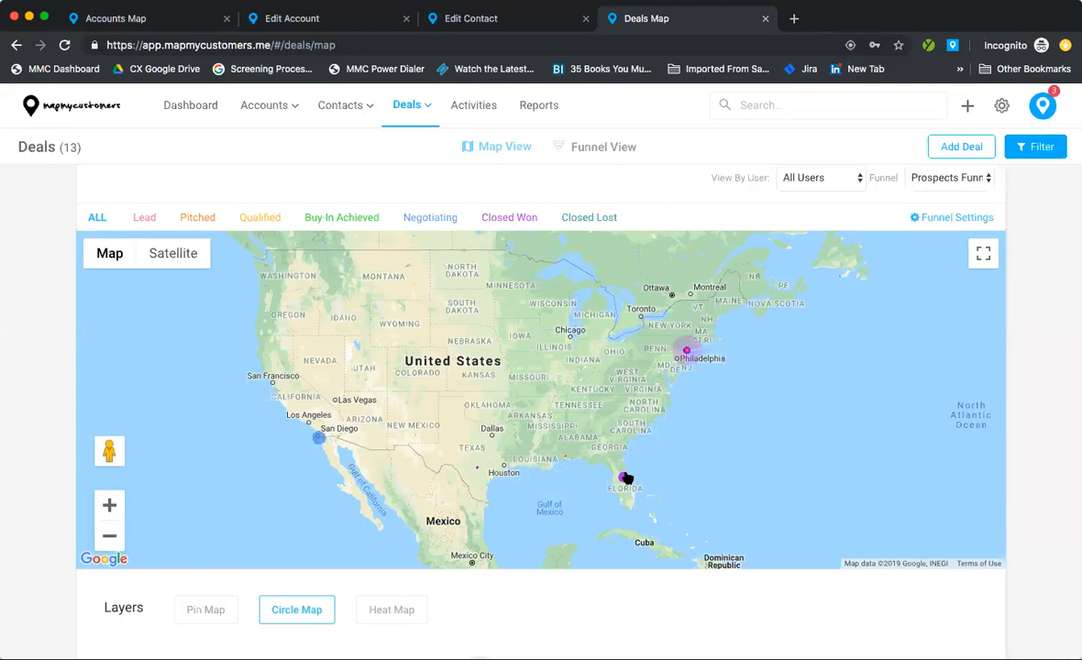
Step: Show all 13 deals in Funnel View across every stage, then open the deal Filters
{"action": "left_click", "coordinate": [99, 218]}
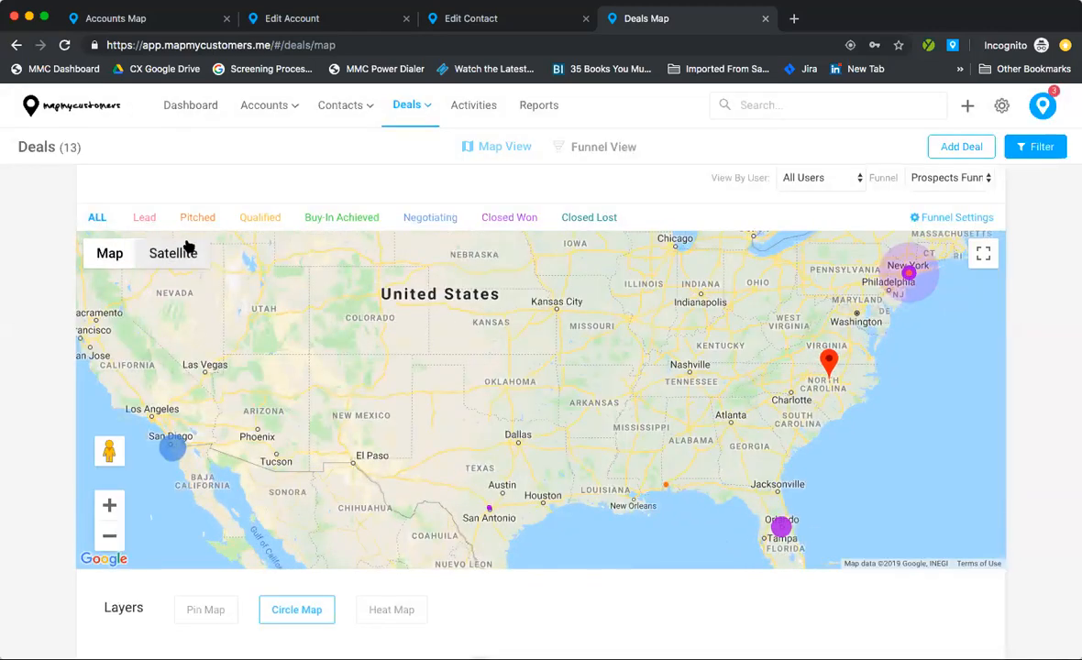
{"action": "left_click", "coordinate": [154, 217]}
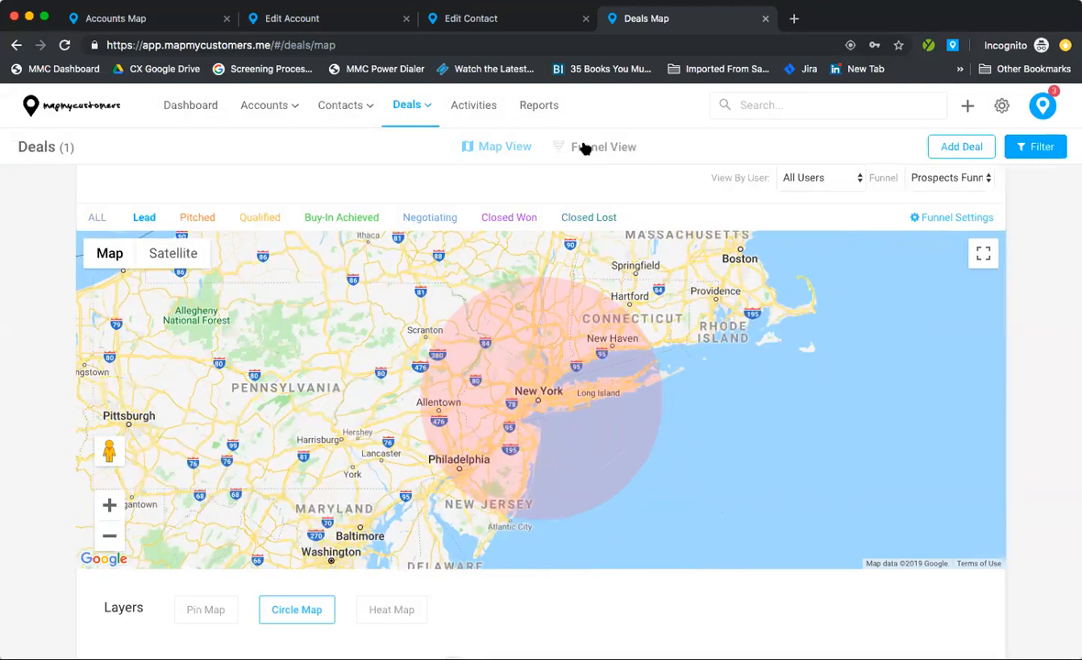
{"action": "left_click", "coordinate": [584, 148]}
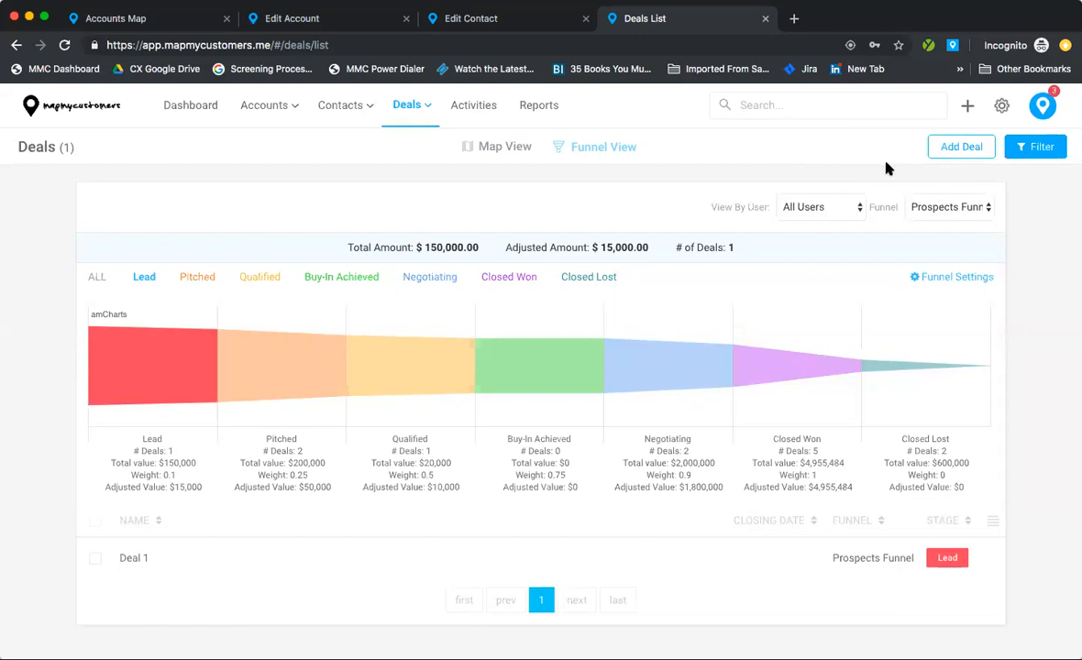
{"action": "left_click", "coordinate": [95, 277]}
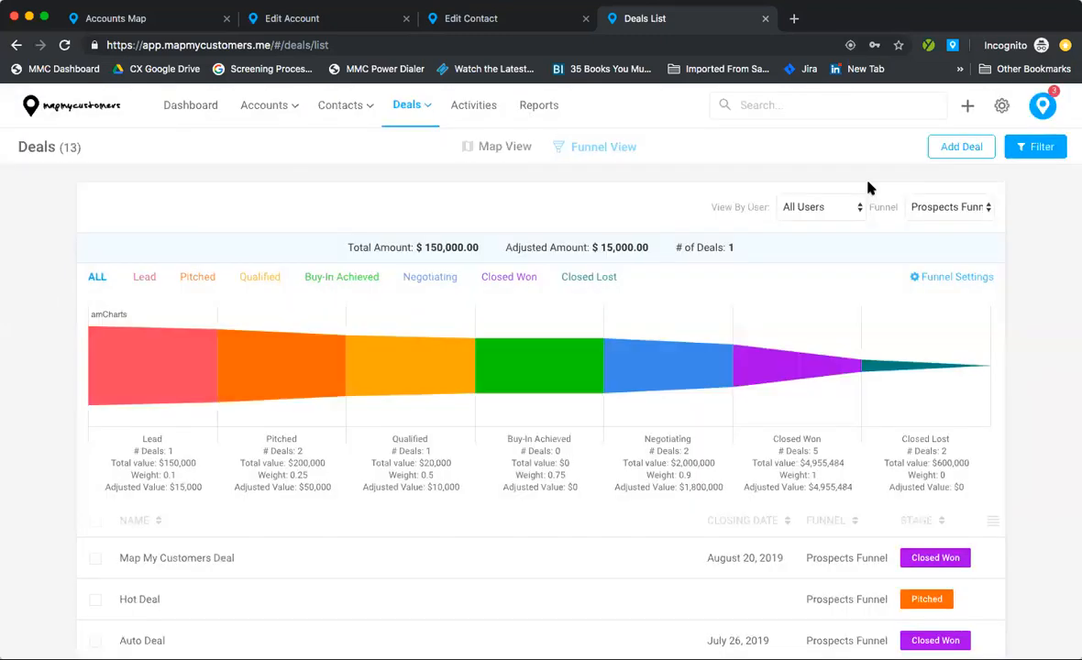
{"action": "left_click", "coordinate": [1039, 148]}
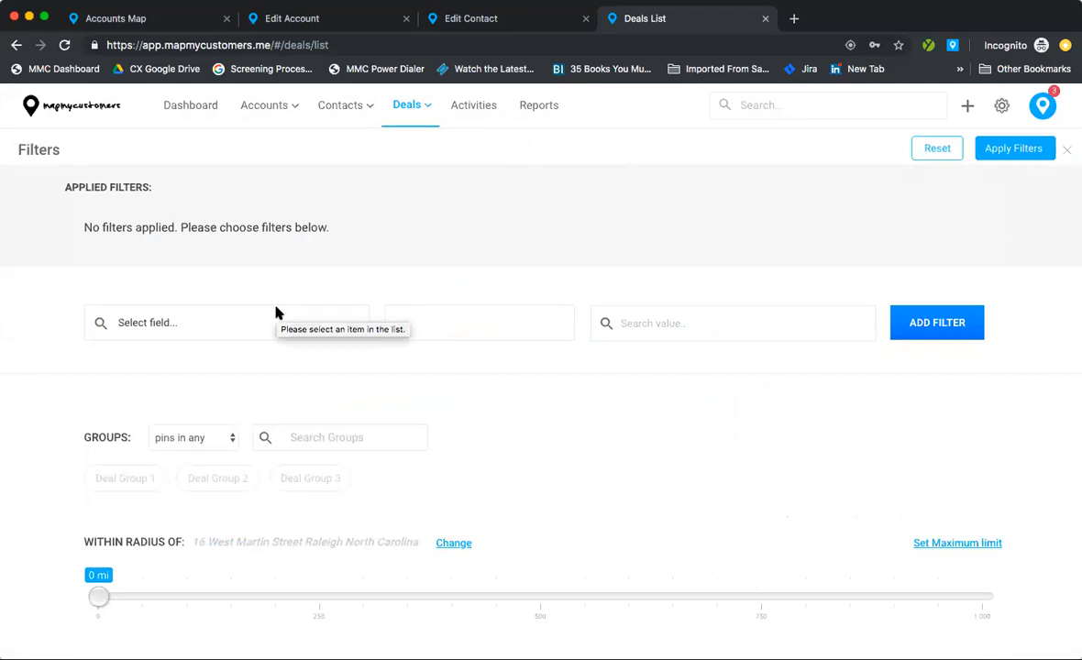
Step: Filter deals to those with Closing Date after Aug 1, 2019, and apply the filter
{"action": "left_click", "coordinate": [266, 327]}
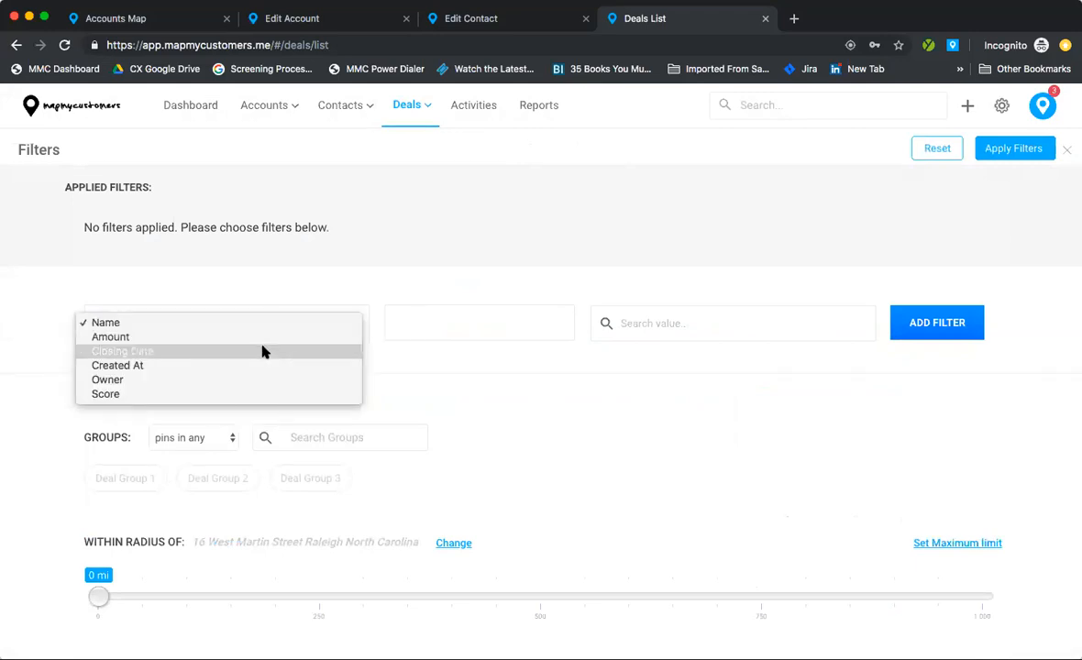
{"action": "left_click", "coordinate": [262, 353]}
{"action": "left_click", "coordinate": [422, 327]}
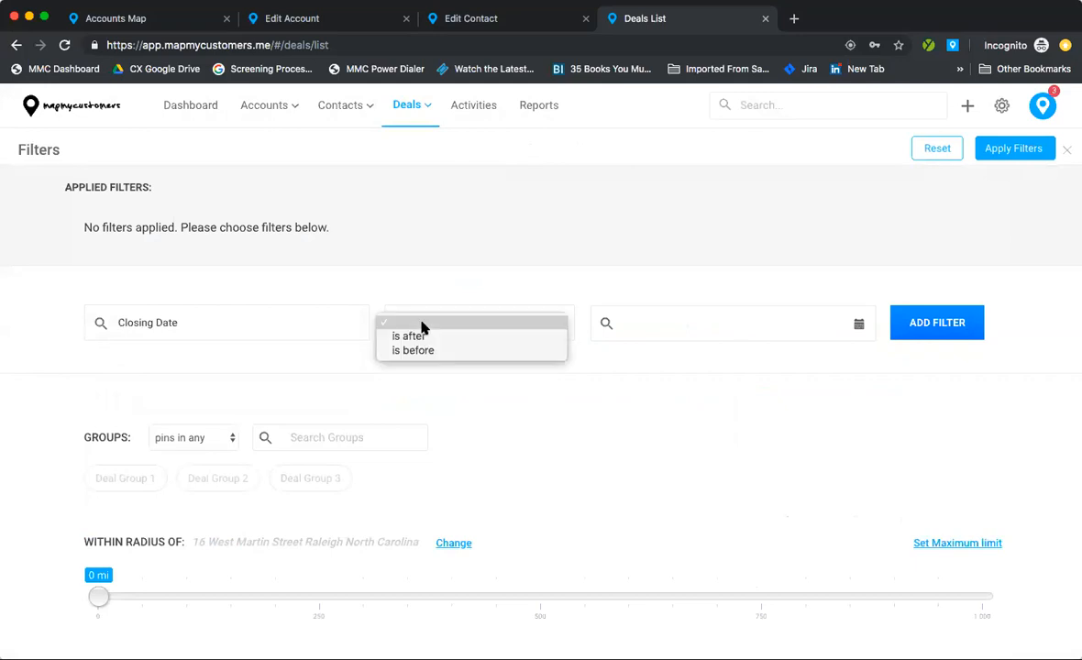
{"action": "left_click", "coordinate": [424, 338]}
{"action": "left_click", "coordinate": [652, 326]}
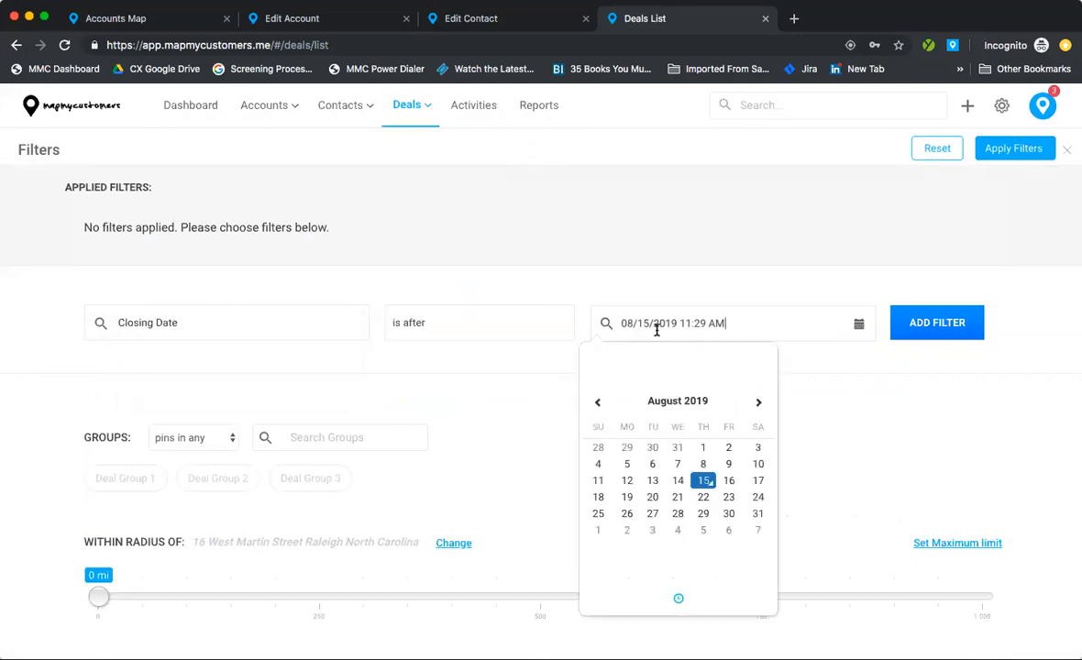
{"action": "left_click", "coordinate": [703, 448]}
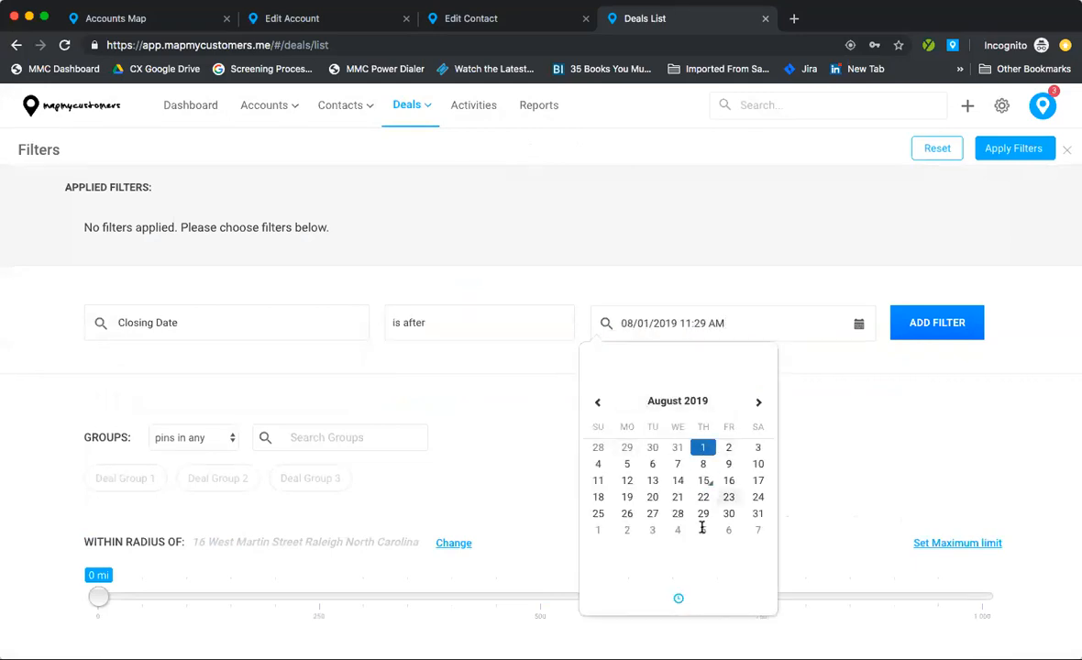
{"action": "left_click", "coordinate": [906, 322]}
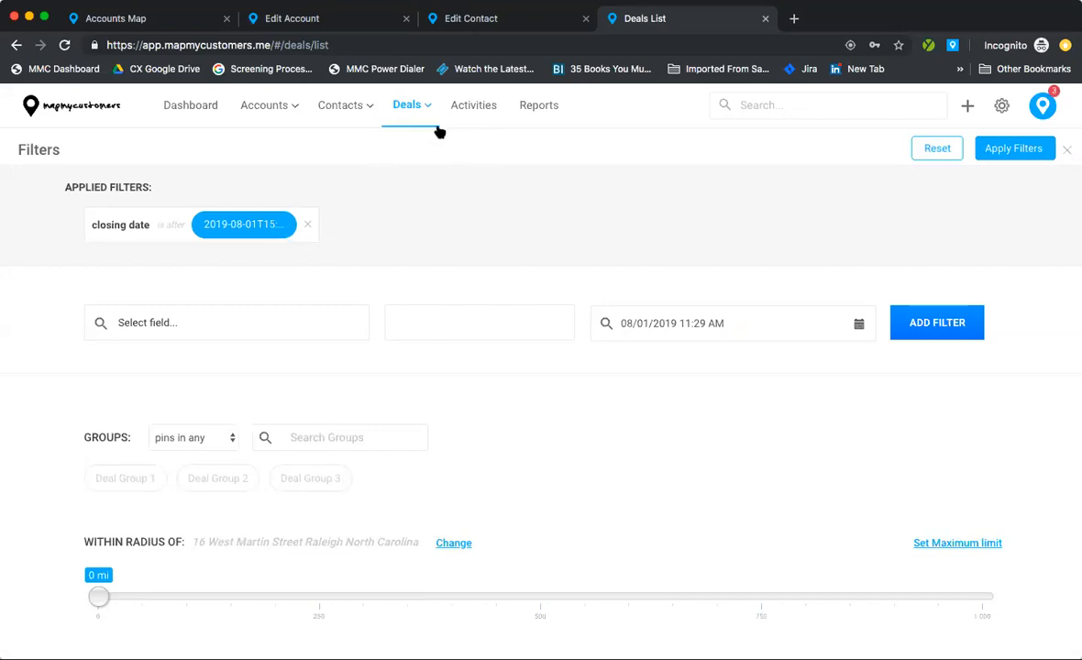
{"action": "left_click", "coordinate": [1050, 149]}
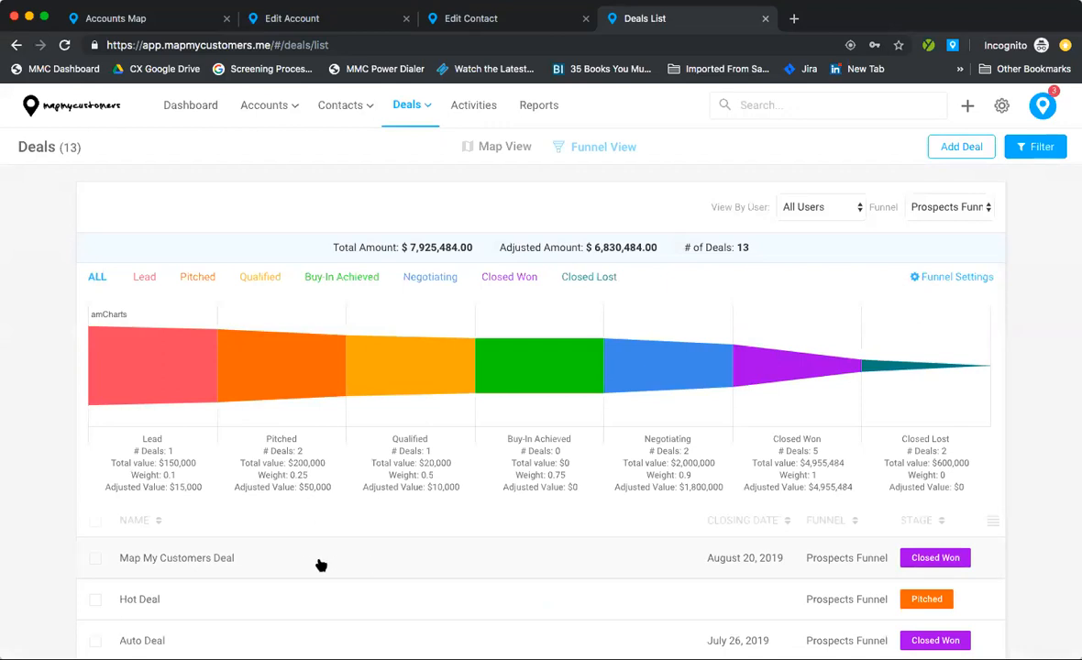
Step: Open Map My Customers Deal and start a new activity from its Activities section
{"action": "left_click", "coordinate": [242, 562]}
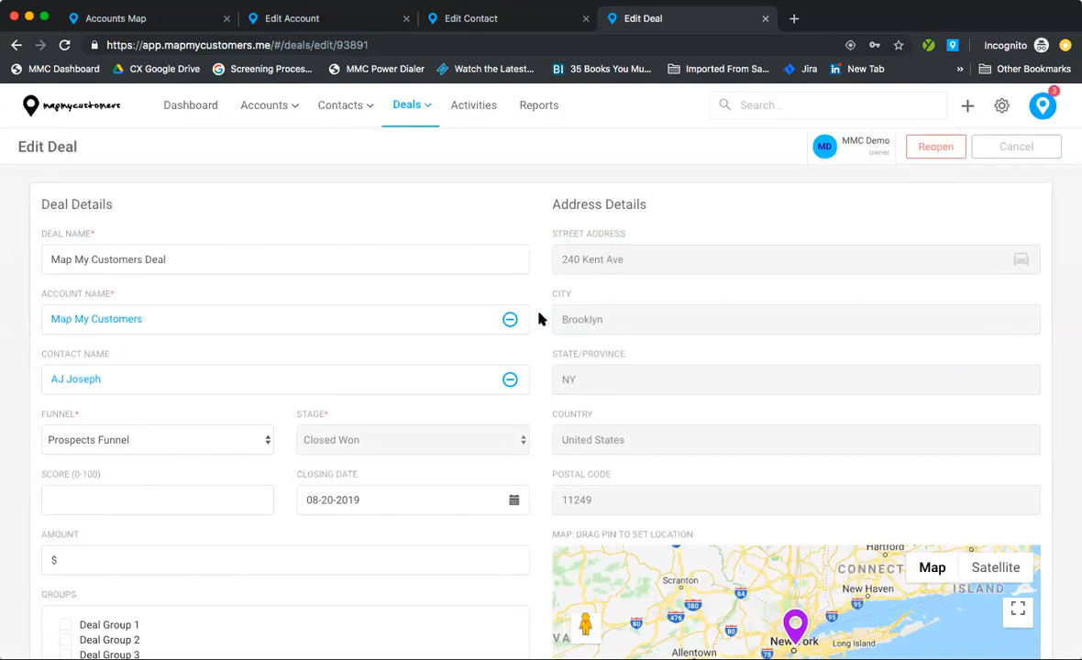
{"action": "scroll", "coordinate": [539, 318], "scroll_direction": "down", "scroll_amount": 10}
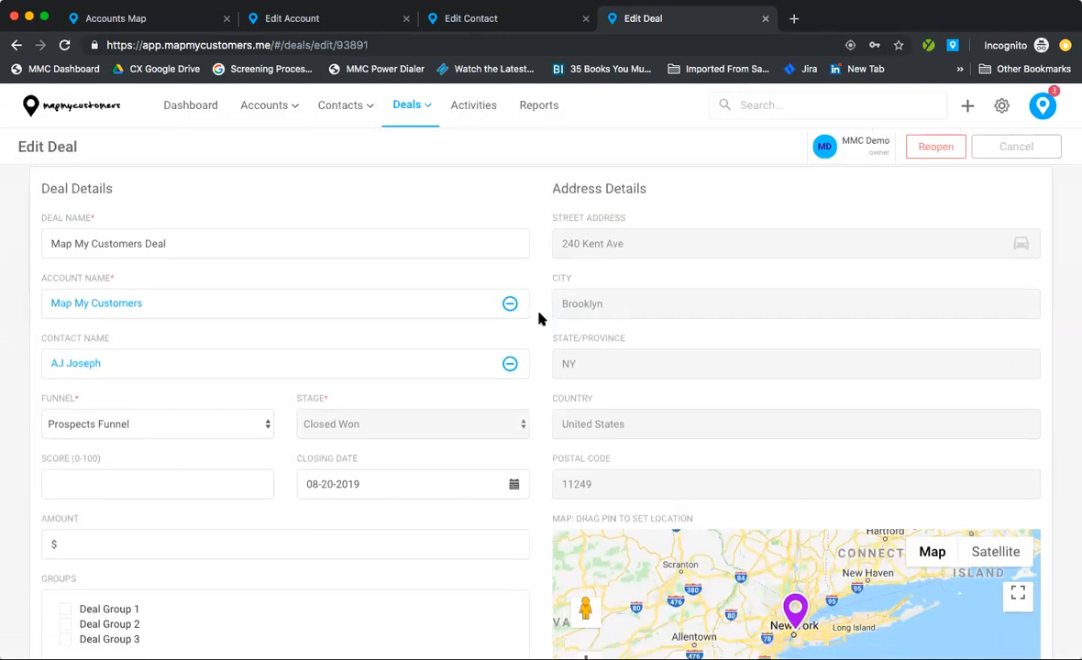
{"action": "scroll", "coordinate": [539, 318], "scroll_direction": "down", "scroll_amount": 3}
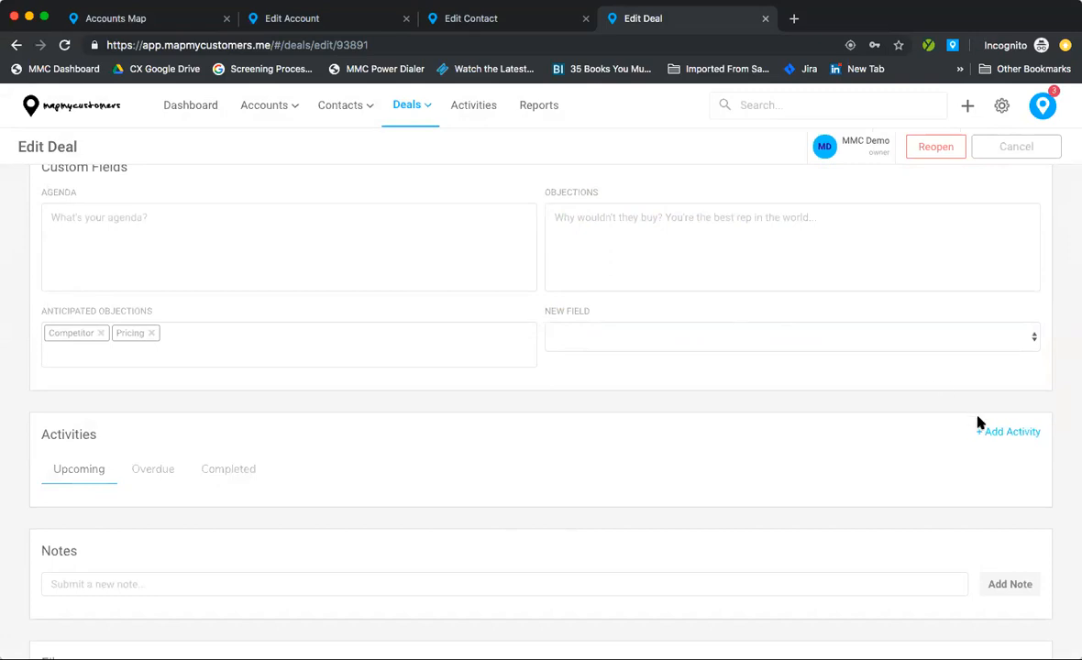
{"action": "left_click", "coordinate": [993, 431]}
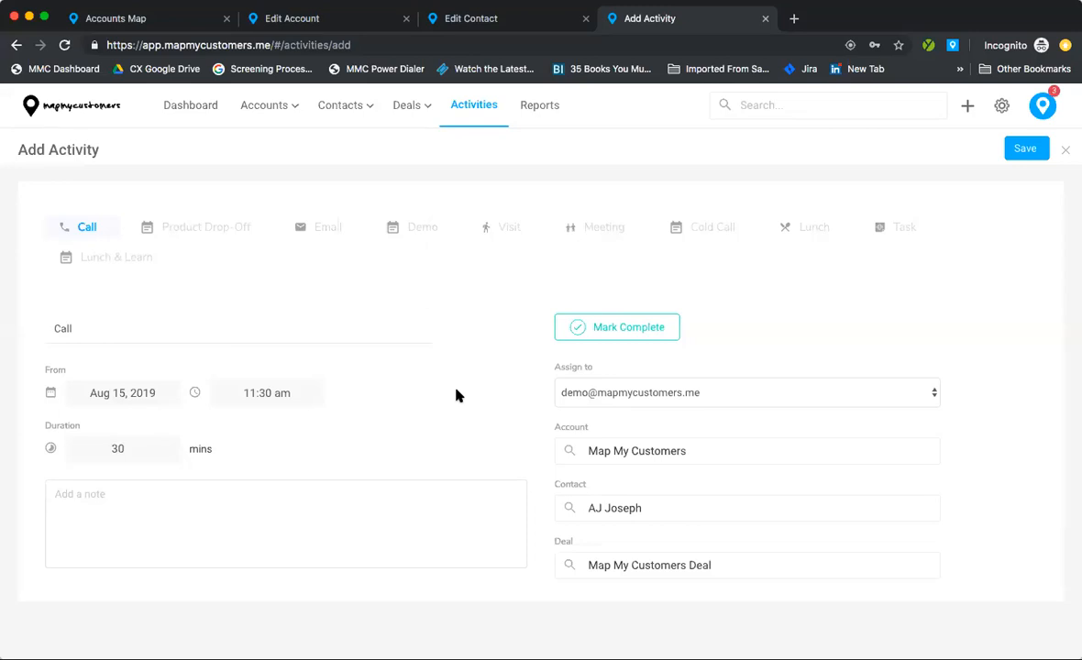
Step: Browse the available activity types and set the activity type to Lunch
{"action": "left_click", "coordinate": [215, 229]}
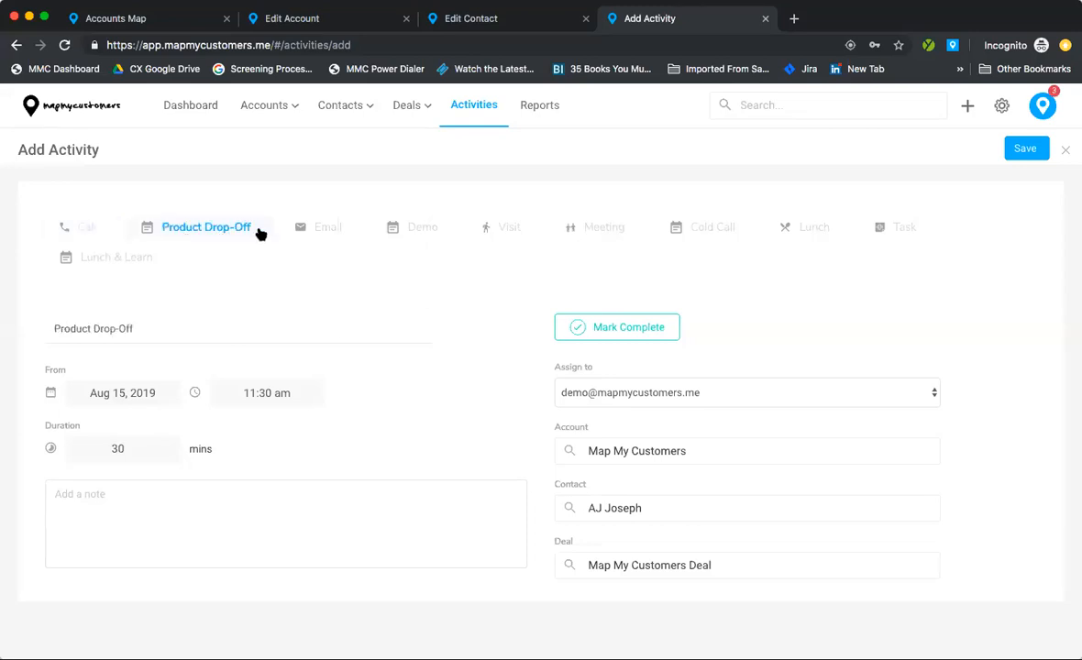
{"action": "left_click", "coordinate": [321, 228]}
{"action": "left_click", "coordinate": [418, 234]}
{"action": "left_click", "coordinate": [492, 233]}
{"action": "left_click", "coordinate": [597, 236]}
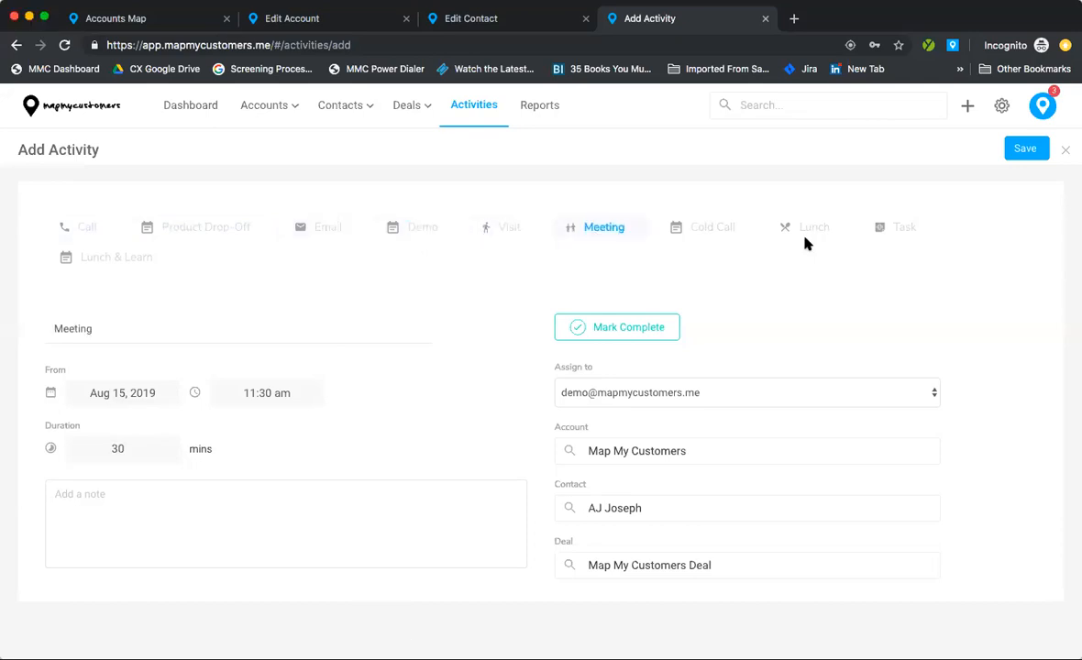
{"action": "left_click", "coordinate": [811, 238]}
{"action": "left_click", "coordinate": [704, 235]}
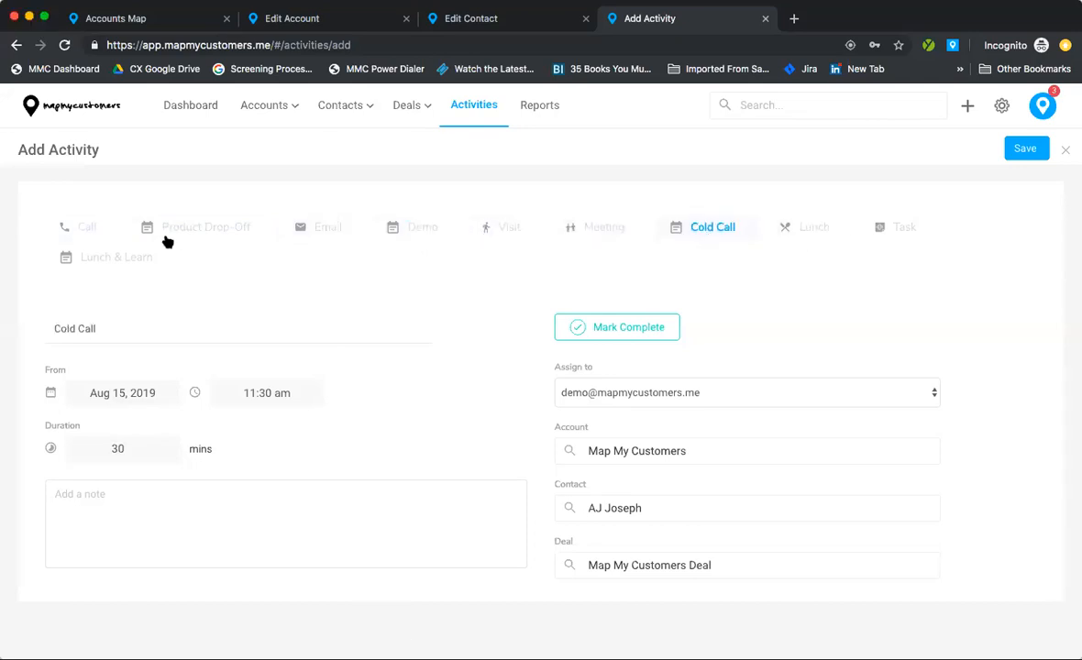
{"action": "left_click", "coordinate": [105, 260]}
{"action": "left_click", "coordinate": [86, 227]}
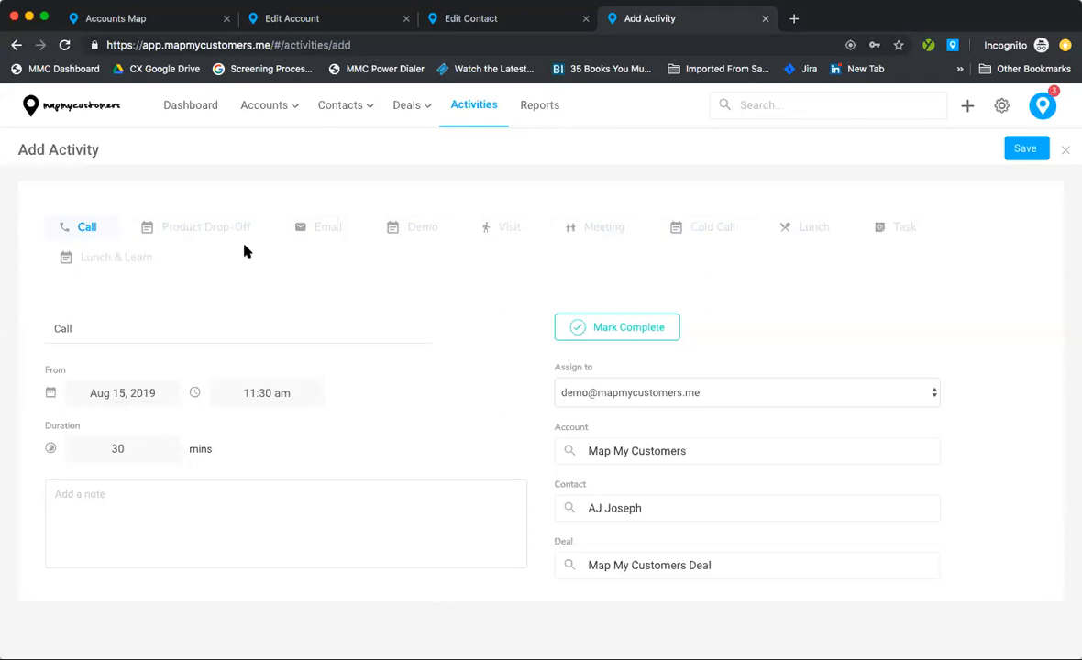
{"action": "left_click", "coordinate": [795, 227]}
Step: Change the activity start time to 12:30 pm
{"action": "left_click", "coordinate": [280, 393]}
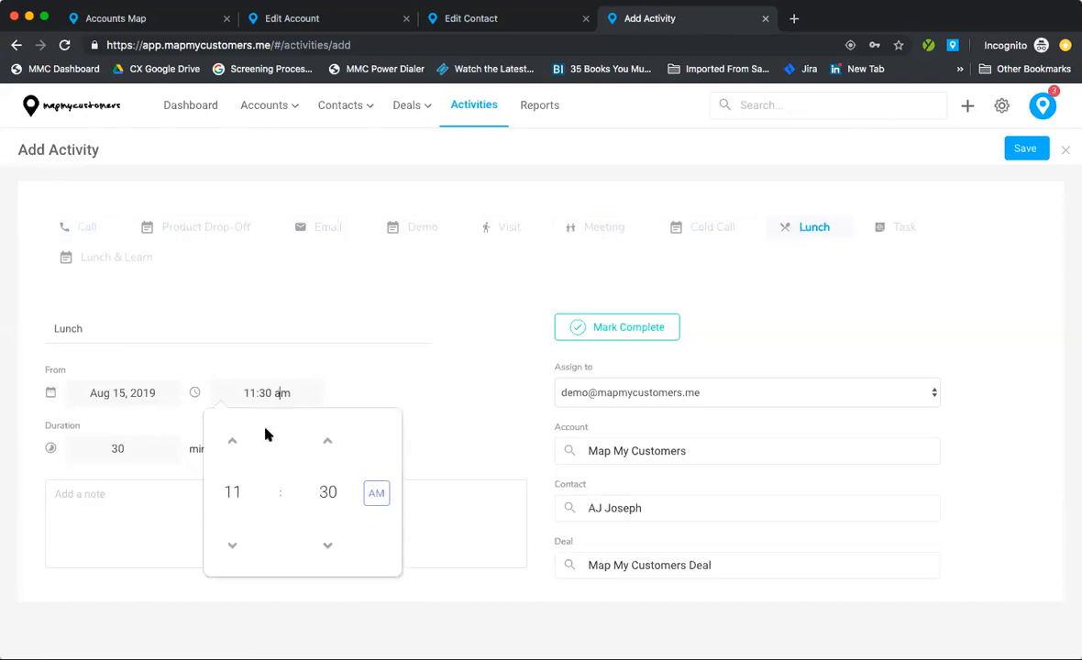
{"action": "left_click", "coordinate": [241, 446]}
{"action": "left_click", "coordinate": [459, 429]}
{"action": "scroll", "coordinate": [605, 459], "scroll_direction": "down", "scroll_amount": 1}
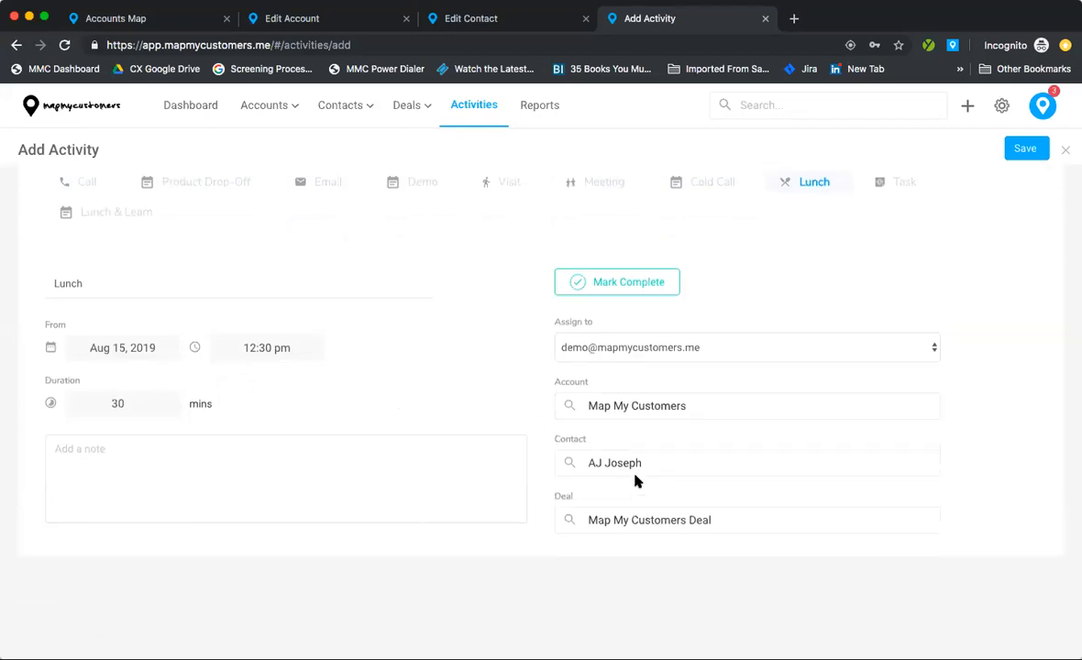
{"action": "left_click_drag", "start_coordinate": [557, 383], "coordinate": [730, 519]}
{"action": "left_click", "coordinate": [749, 499]}
Step: Review the linked deal, contact, account and assignee, leaving them unchanged
{"action": "left_click", "coordinate": [725, 527]}
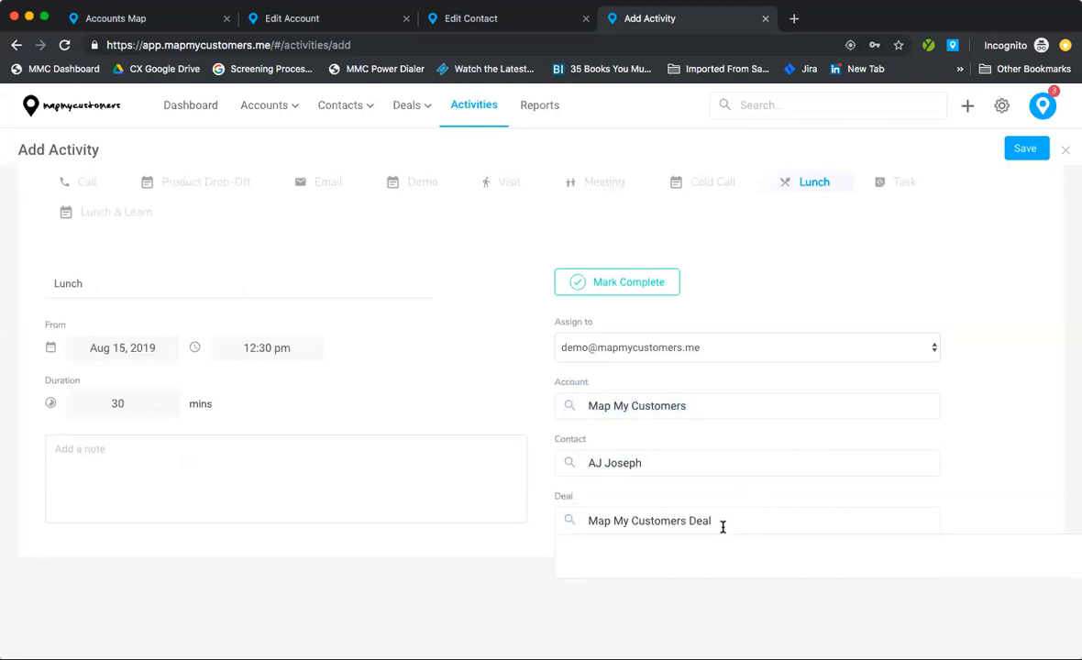
{"action": "left_click", "coordinate": [652, 465]}
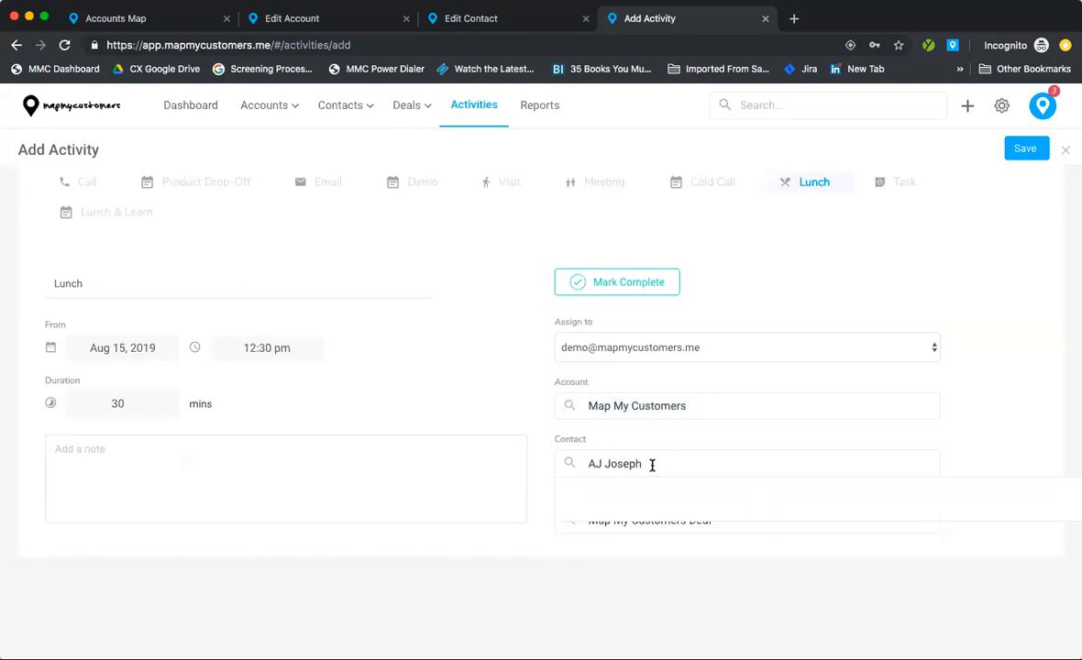
{"action": "left_click", "coordinate": [652, 408]}
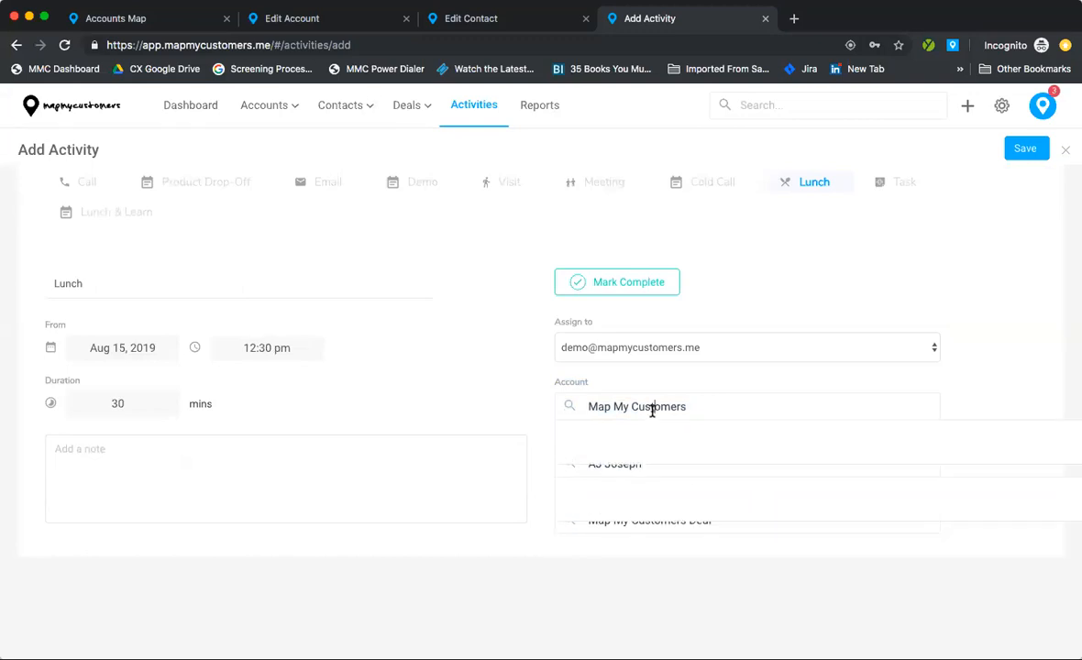
{"action": "left_click", "coordinate": [534, 375]}
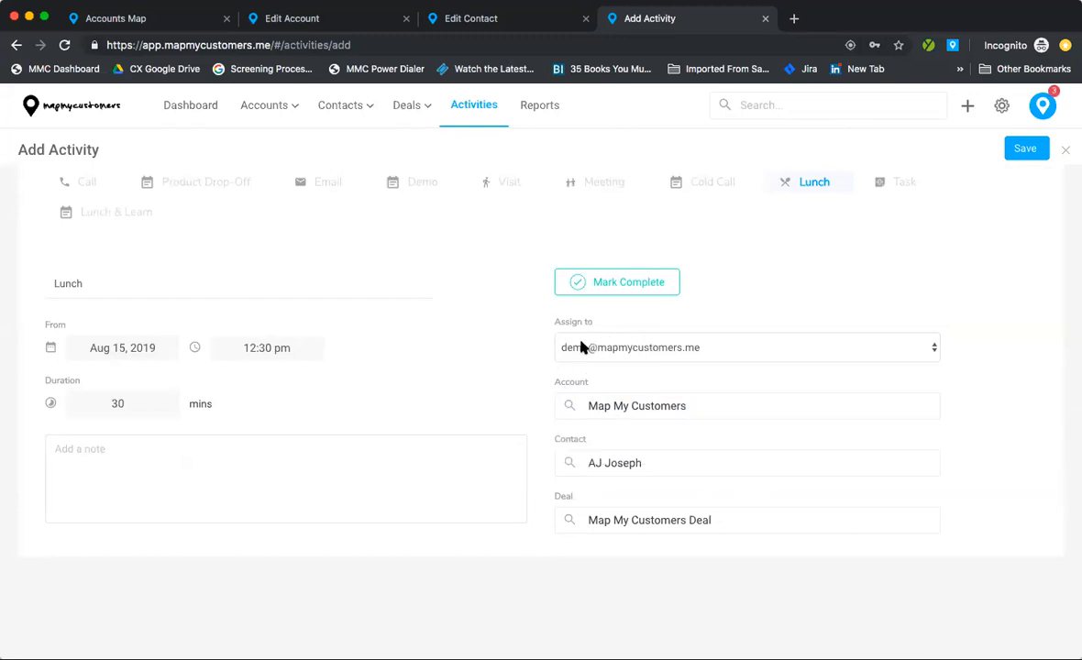
{"action": "left_click", "coordinate": [581, 346]}
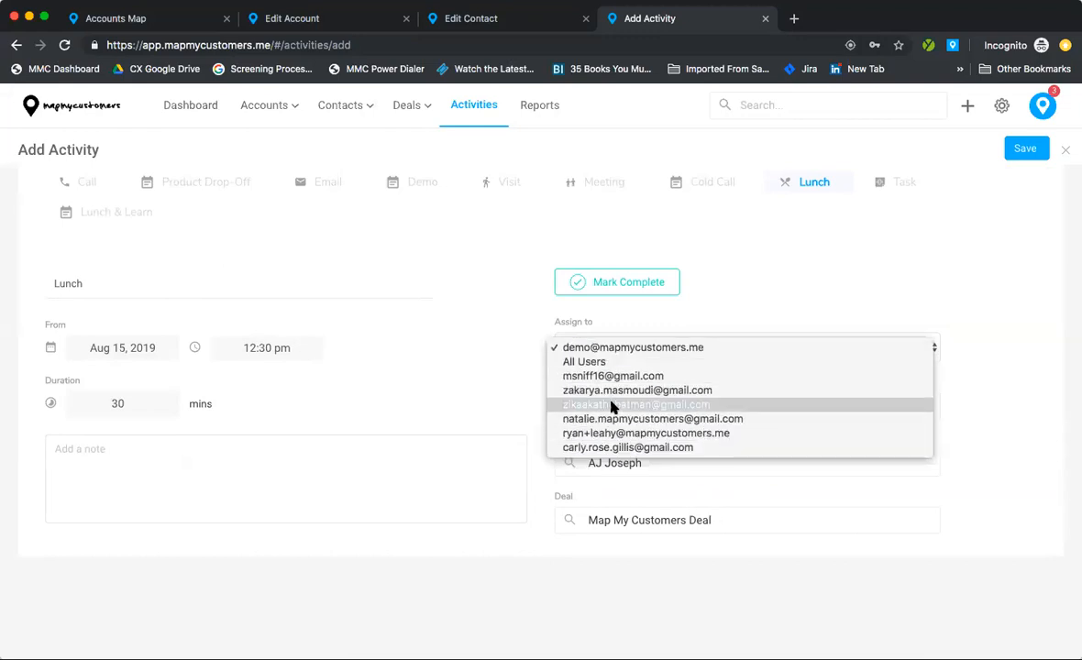
{"action": "left_click", "coordinate": [550, 347]}
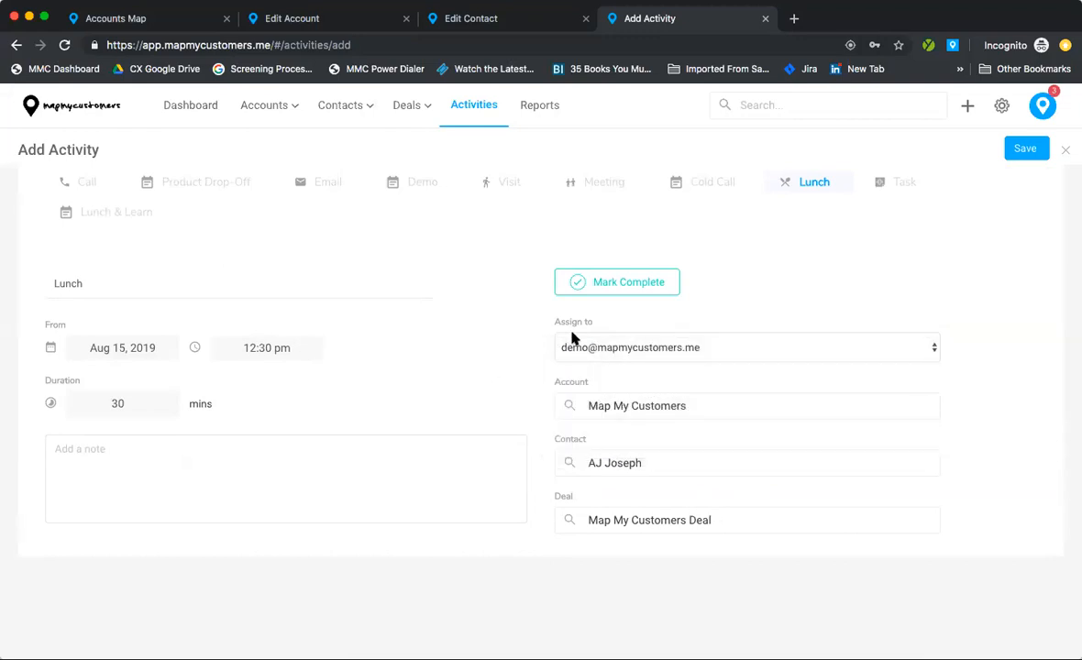
Step: Keep the activity incomplete and set its date to Aug 19, 2019
{"action": "left_click", "coordinate": [583, 285]}
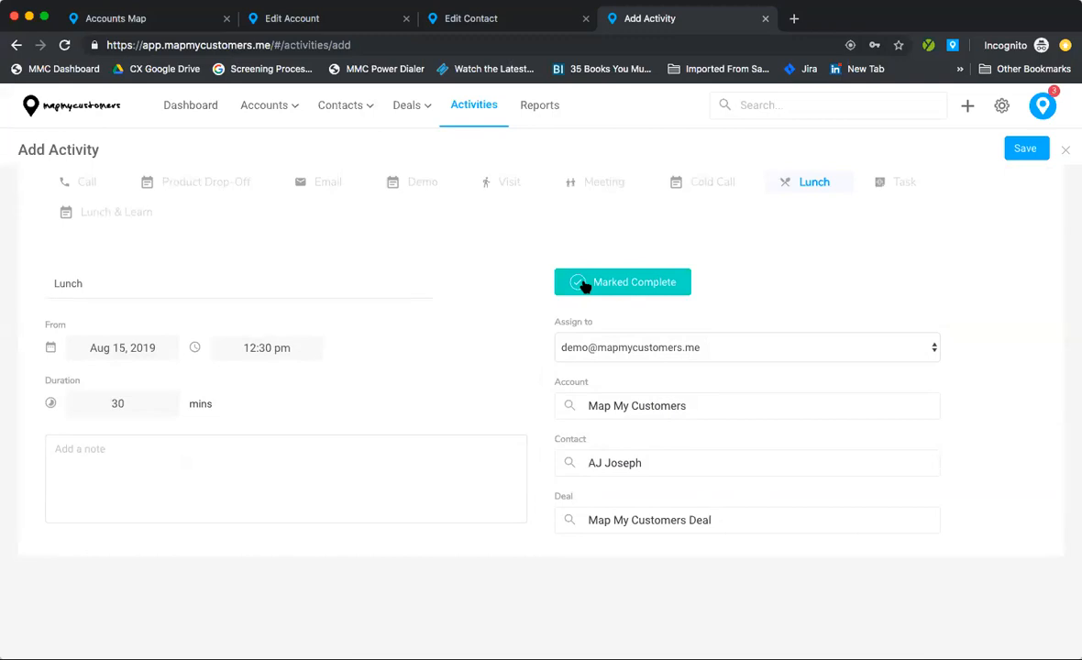
{"action": "left_click", "coordinate": [583, 284]}
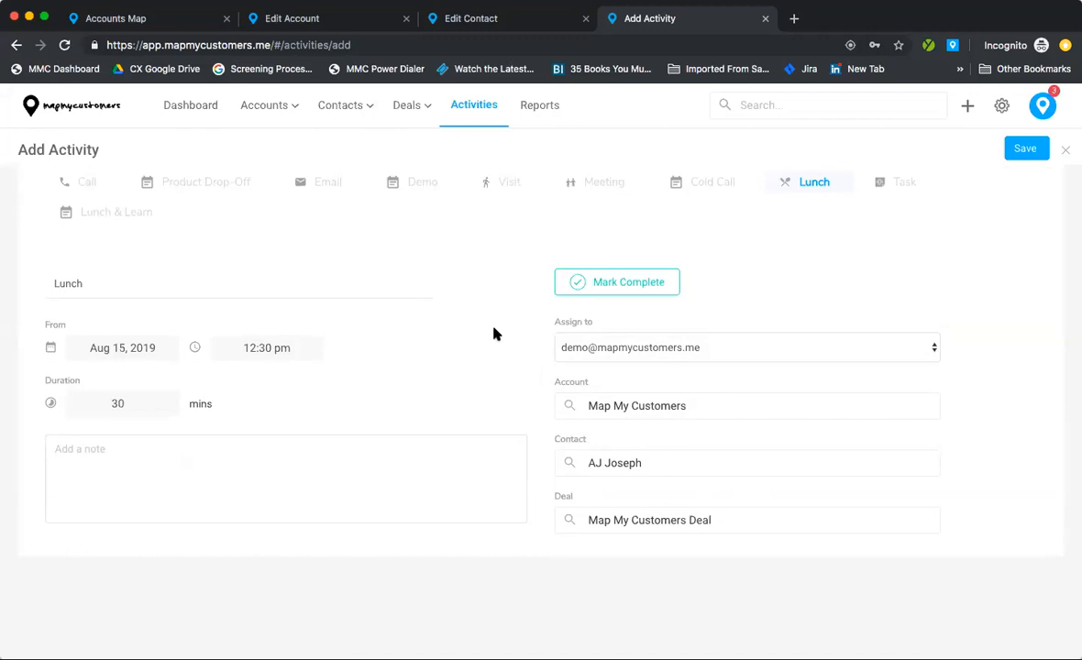
{"action": "left_click", "coordinate": [152, 347]}
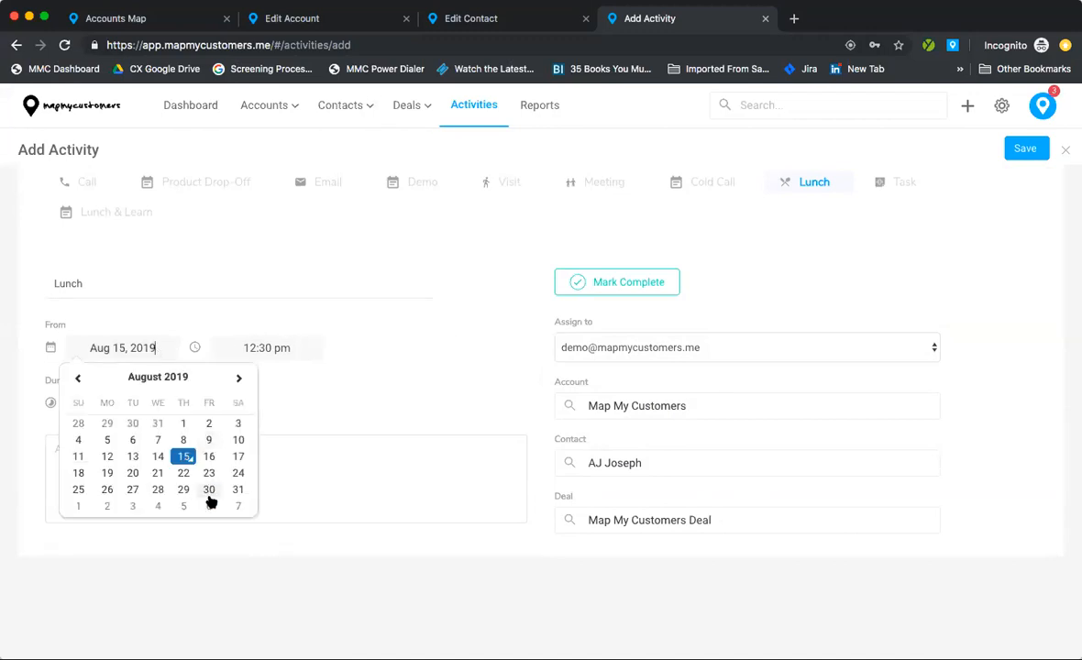
{"action": "left_click", "coordinate": [102, 473]}
Step: Add the note 'Had a great lunch meeting. Has requested for us to come back next week.' and save
{"action": "left_click", "coordinate": [159, 473]}
{"action": "type", "text": "Had a great "}
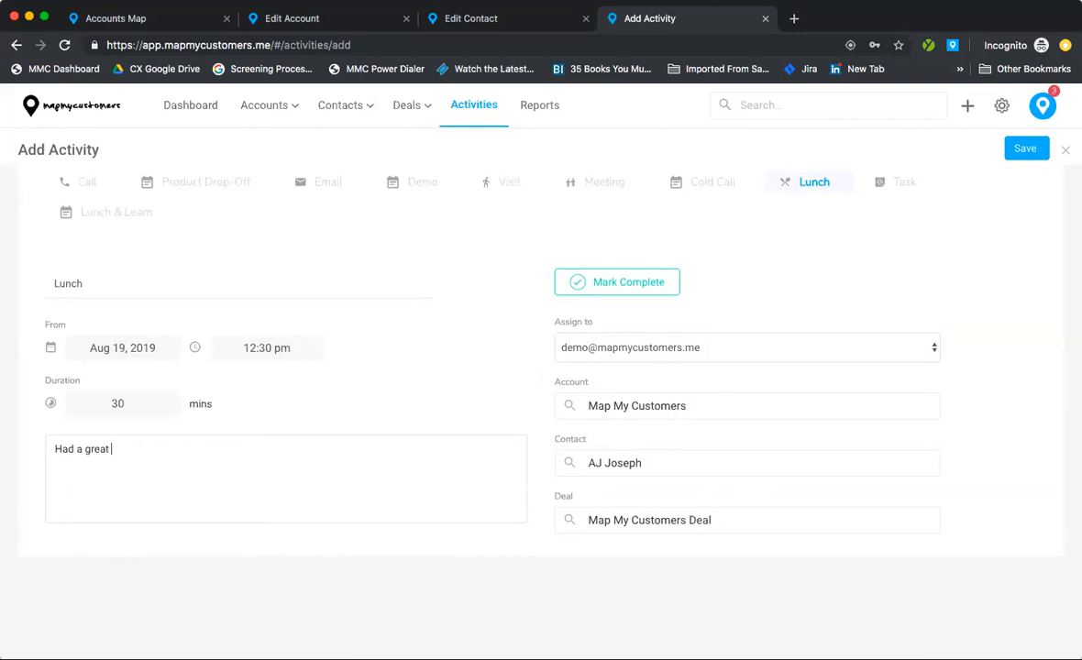
{"action": "type", "text": "lunch meting."}
{"action": "key", "text": "BackSpace"}
{"action": "key", "text": "BackSpace"}
{"action": "key", "text": "BackSpace"}
{"action": "key", "text": "BackSpace"}
{"action": "key", "text": "BackSpace"}
{"action": "key", "text": "BackSpace"}
{"action": "type", "text": "eting. Has requested for ust o come"}
{"action": "key", "text": "BackSpace"}
{"action": "key", "text": "BackSpace"}
{"action": "key", "text": "BackSpace"}
{"action": "key", "text": "BackSpace"}
{"action": "key", "text": "BackSpace"}
{"action": "key", "text": "BackSpace"}
{"action": "key", "text": "BackSpace"}
{"action": "key", "text": "BackSpace"}
{"action": "key", "text": "BackSpace"}
{"action": "type", "text": "to come back next week."}
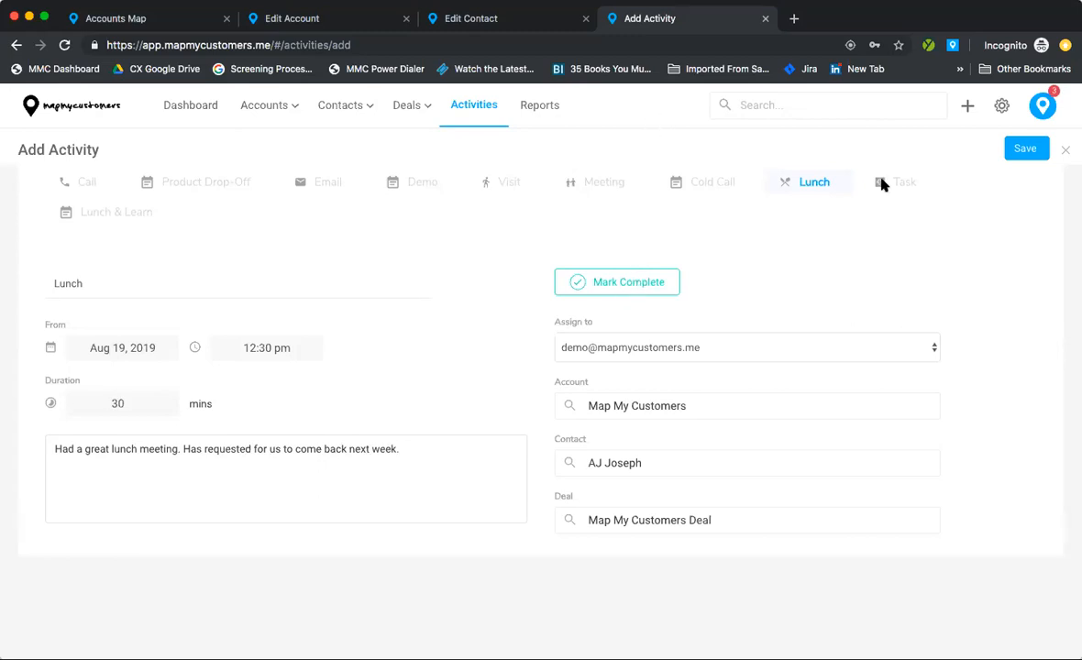
{"action": "left_click", "coordinate": [1029, 152]}
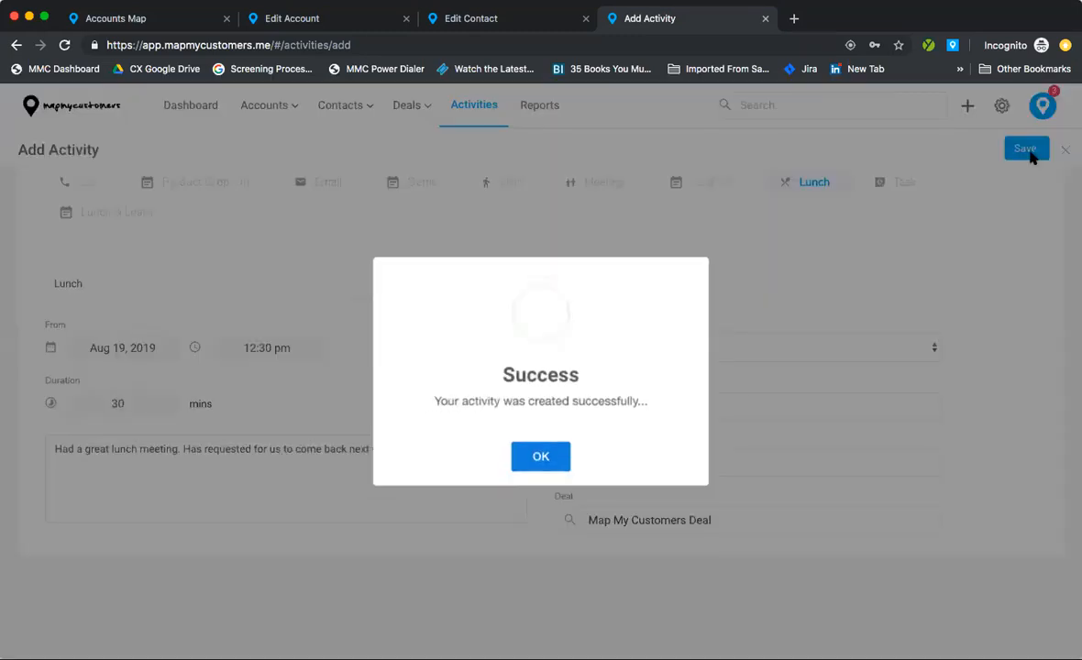
Step: Dismiss the success message, check the deal's upcoming activities, and open the Activities list
{"action": "left_click", "coordinate": [541, 468]}
{"action": "scroll", "coordinate": [574, 399], "scroll_direction": "down", "scroll_amount": 3}
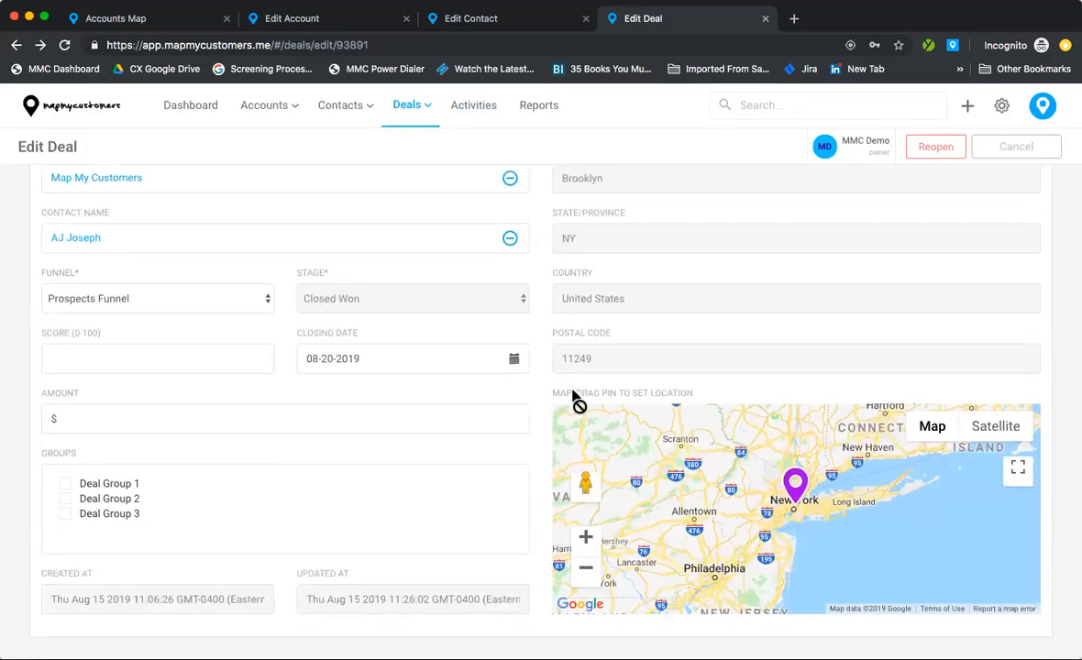
{"action": "scroll", "coordinate": [574, 399], "scroll_direction": "down", "scroll_amount": 10}
{"action": "scroll", "coordinate": [537, 418], "scroll_direction": "down", "scroll_amount": 4}
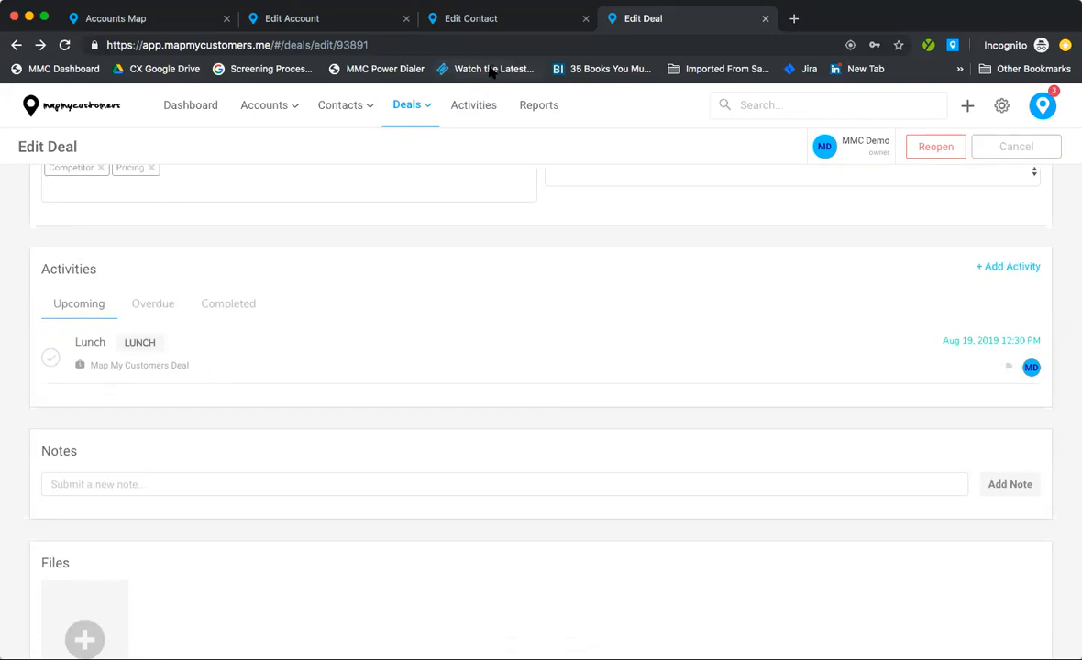
{"action": "left_click", "coordinate": [474, 107]}
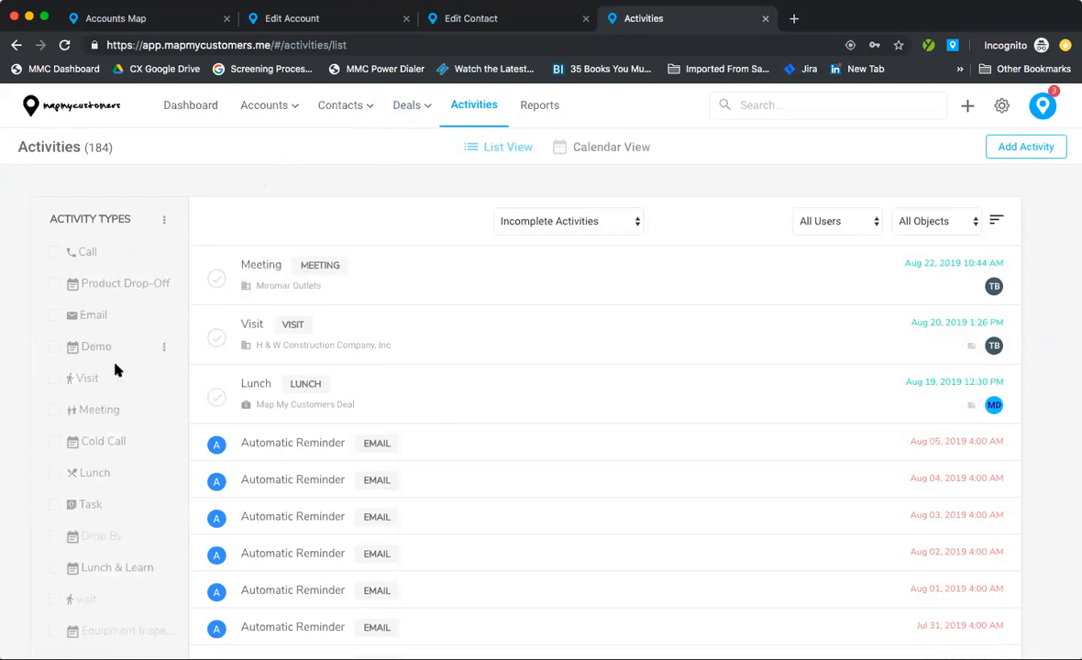
Step: Try the Call, Email and Demo activity type filters, leaving none applied
{"action": "scroll", "coordinate": [91, 287], "scroll_direction": "down", "scroll_amount": 3}
{"action": "scroll", "coordinate": [89, 282], "scroll_direction": "up", "scroll_amount": 4}
{"action": "left_click", "coordinate": [58, 254]}
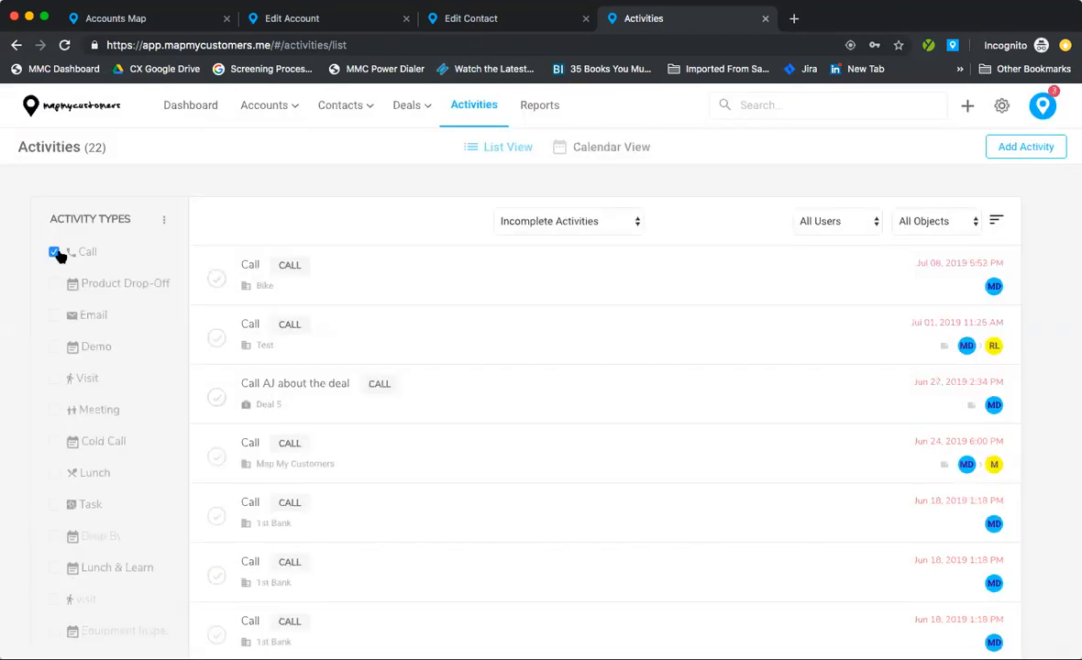
{"action": "left_click", "coordinate": [56, 253]}
{"action": "left_click", "coordinate": [56, 317]}
{"action": "left_click", "coordinate": [55, 316]}
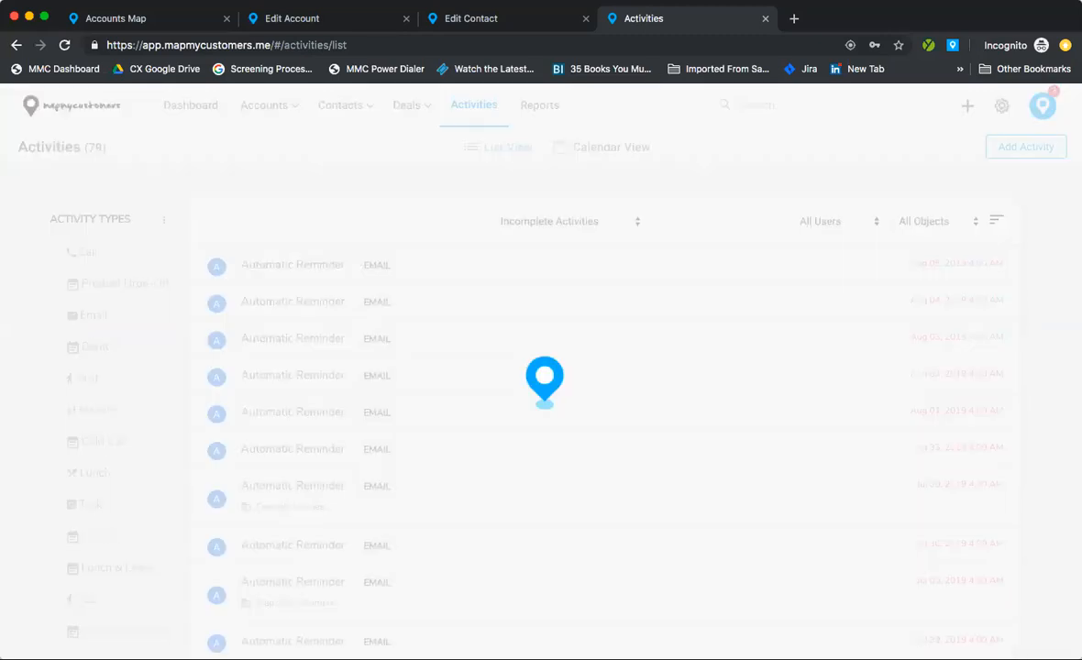
{"action": "left_click", "coordinate": [54, 347]}
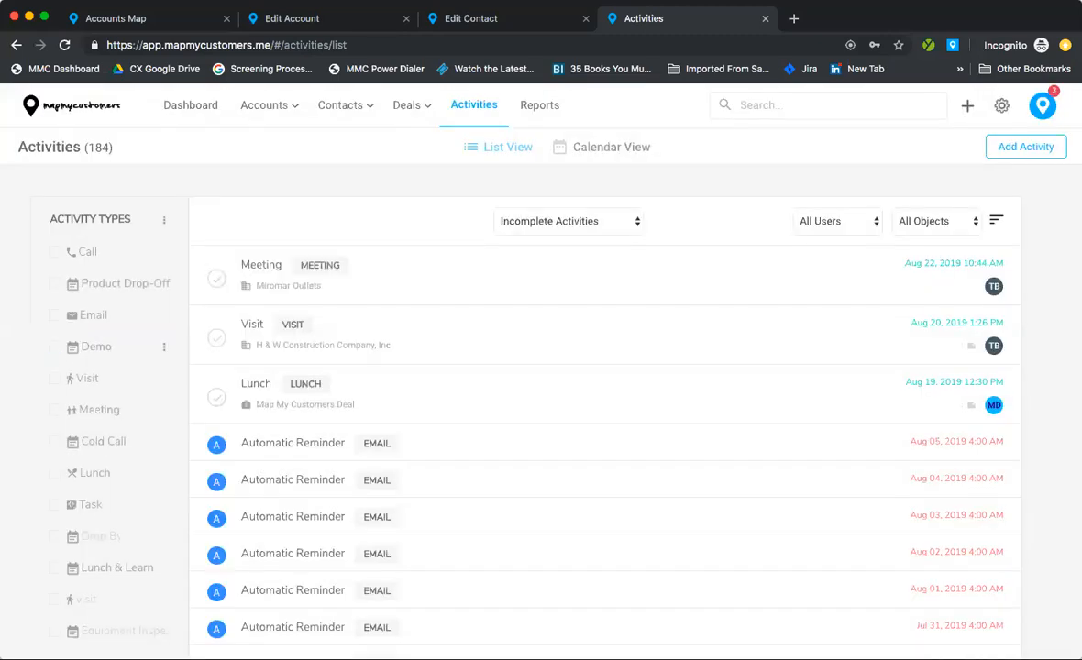
{"action": "left_click", "coordinate": [54, 347]}
Step: Leave the user filter at All Users and switch to Calendar View
{"action": "left_click", "coordinate": [827, 218]}
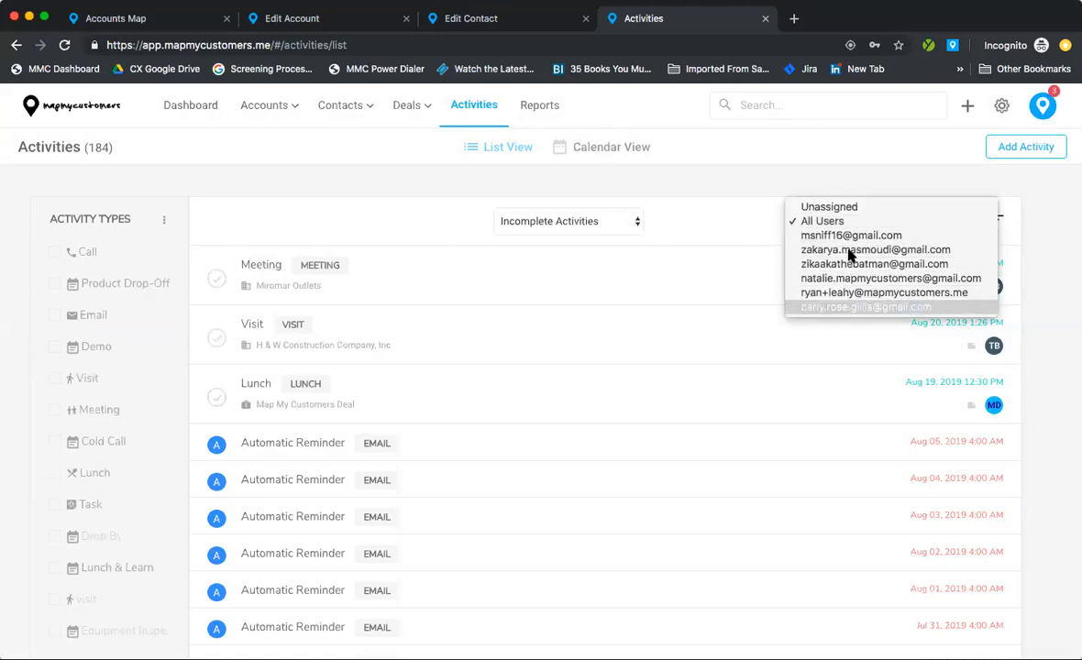
{"action": "left_click", "coordinate": [730, 213]}
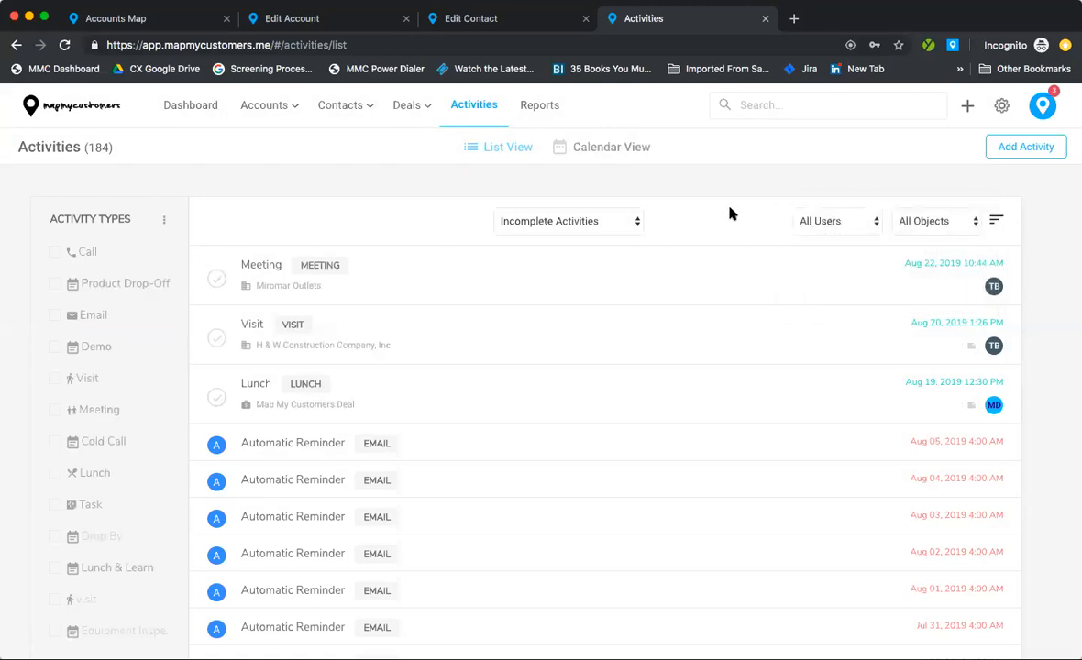
{"action": "left_click", "coordinate": [590, 155]}
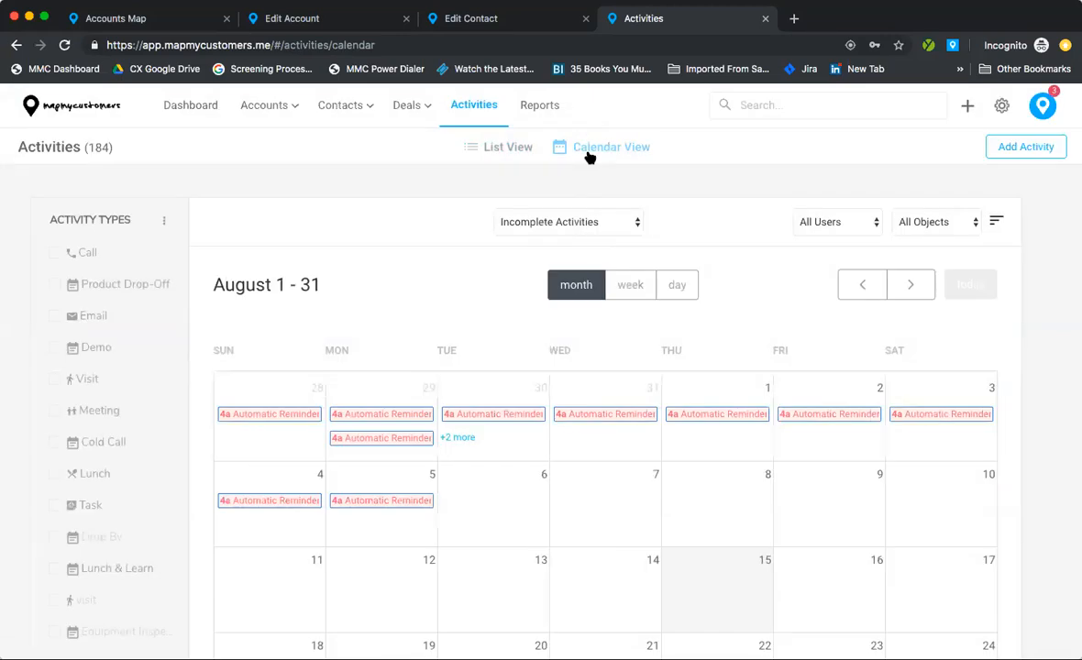
Step: Show All Activities, completed and incomplete, on the August calendar
{"action": "scroll", "coordinate": [519, 428], "scroll_direction": "down", "scroll_amount": 2}
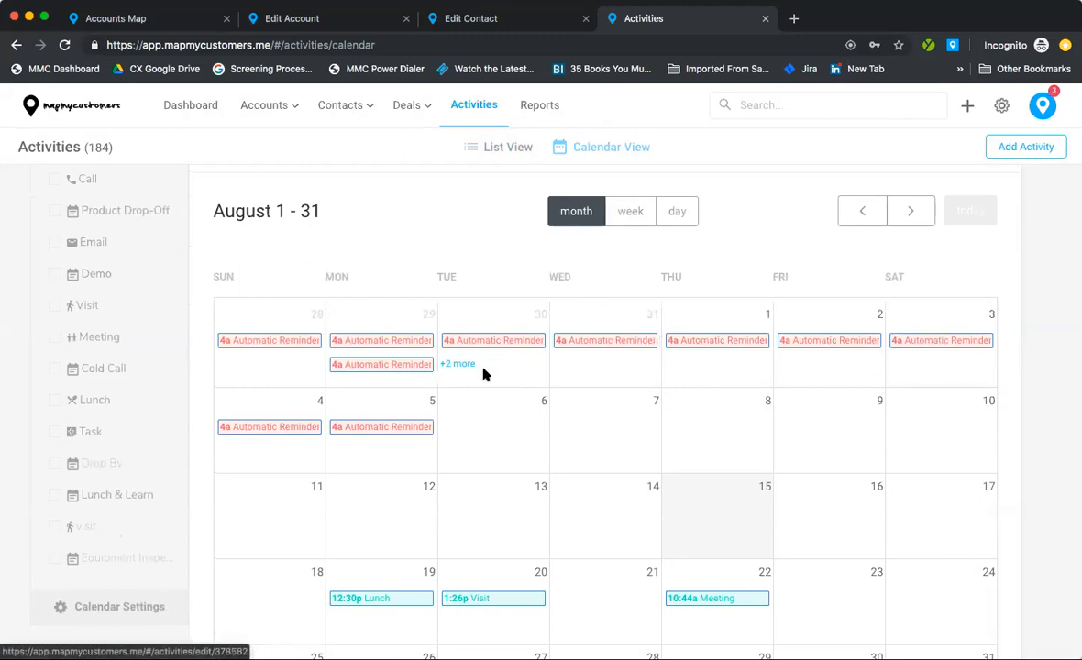
{"action": "scroll", "coordinate": [444, 390], "scroll_direction": "down", "scroll_amount": 5}
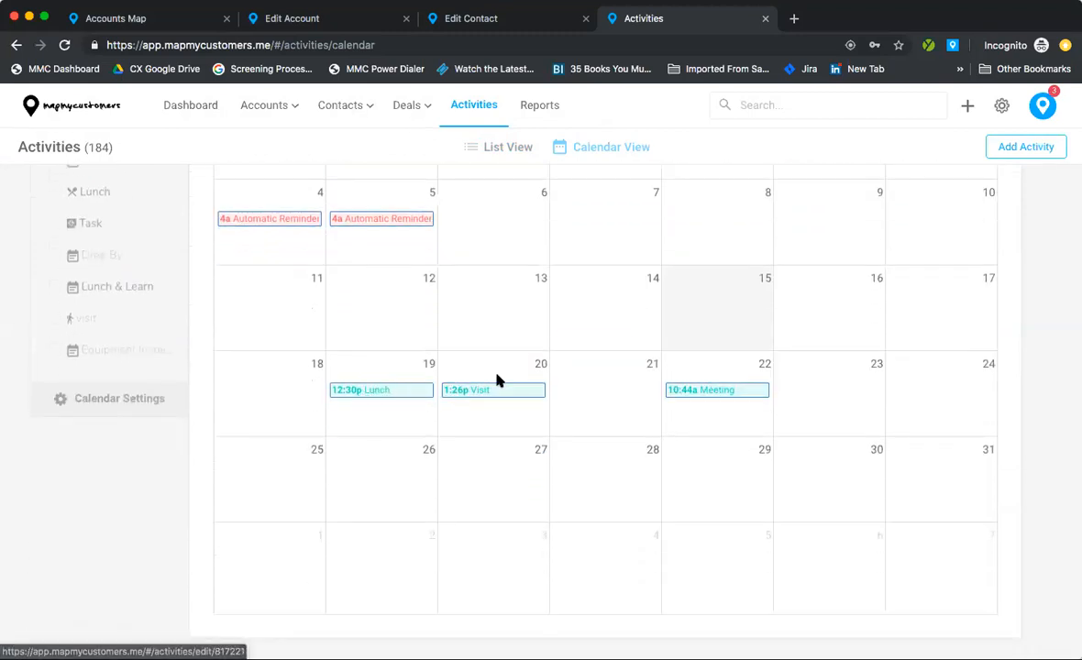
{"action": "scroll", "coordinate": [497, 380], "scroll_direction": "up", "scroll_amount": 3}
{"action": "scroll", "coordinate": [497, 381], "scroll_direction": "up", "scroll_amount": 4}
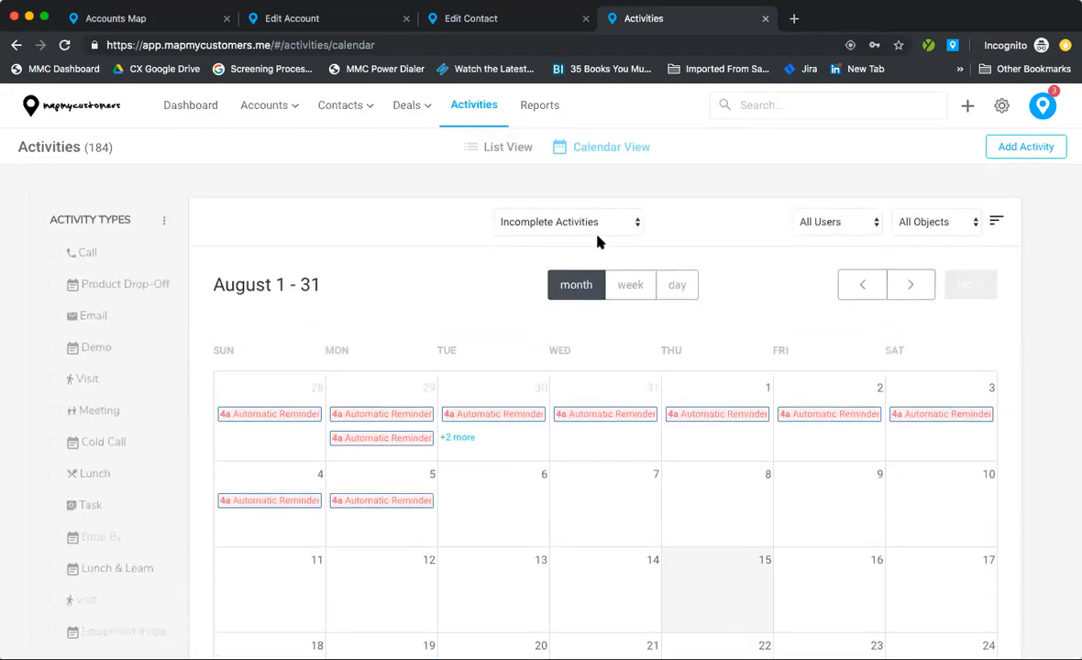
{"action": "left_click", "coordinate": [634, 215]}
{"action": "left_click", "coordinate": [550, 208]}
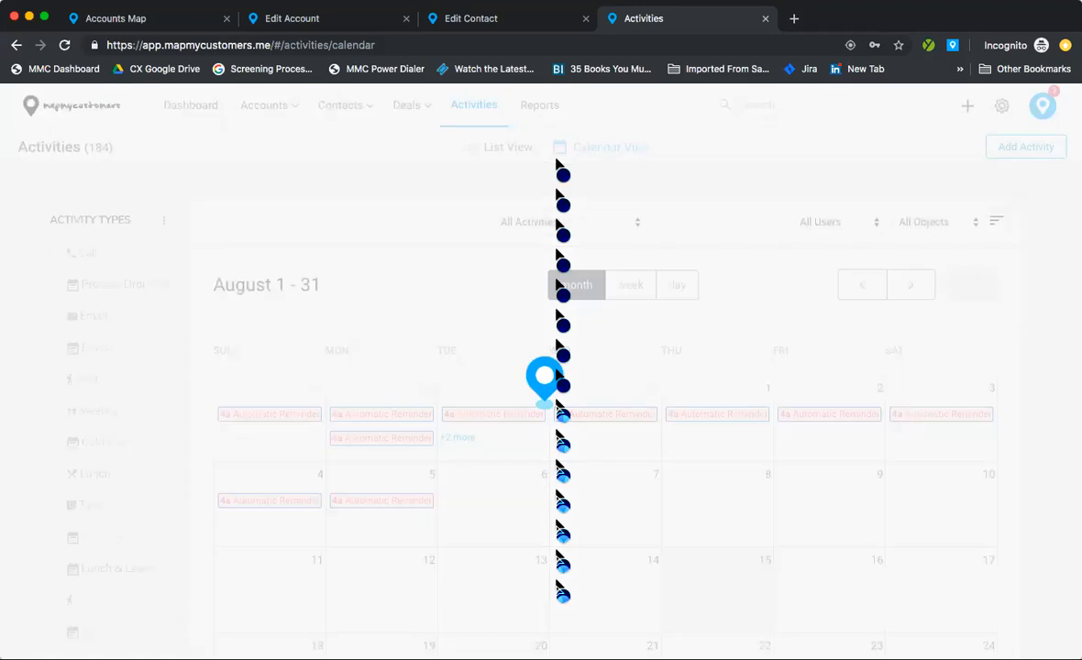
Step: Filter the calendar to a single user's activities, 117 in total
{"action": "left_click", "coordinate": [823, 221]}
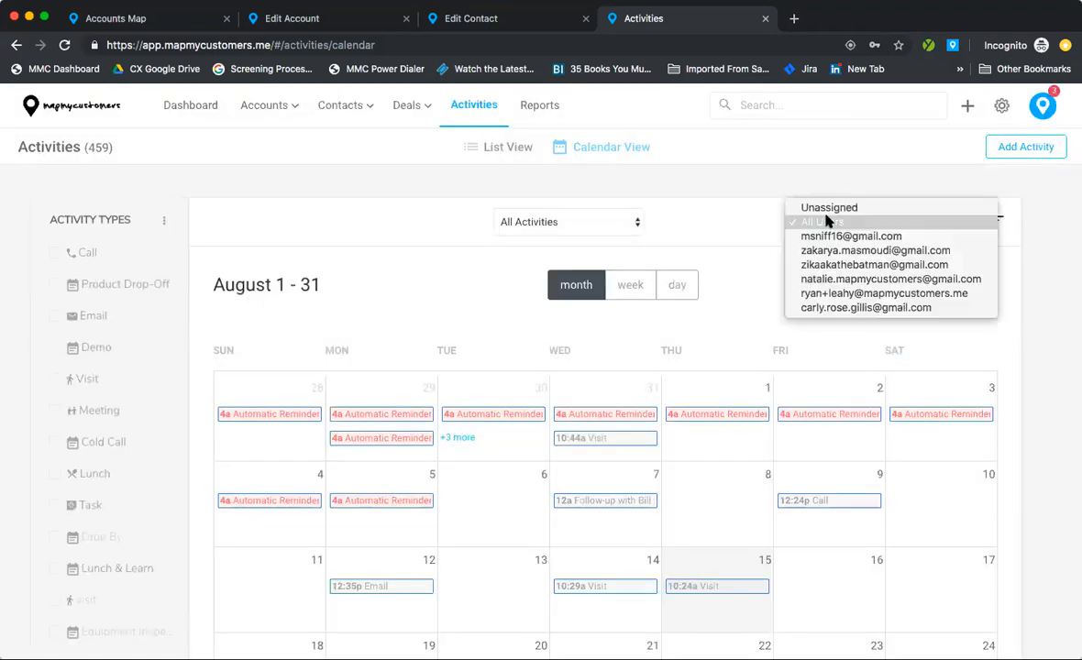
{"action": "left_click", "coordinate": [797, 265]}
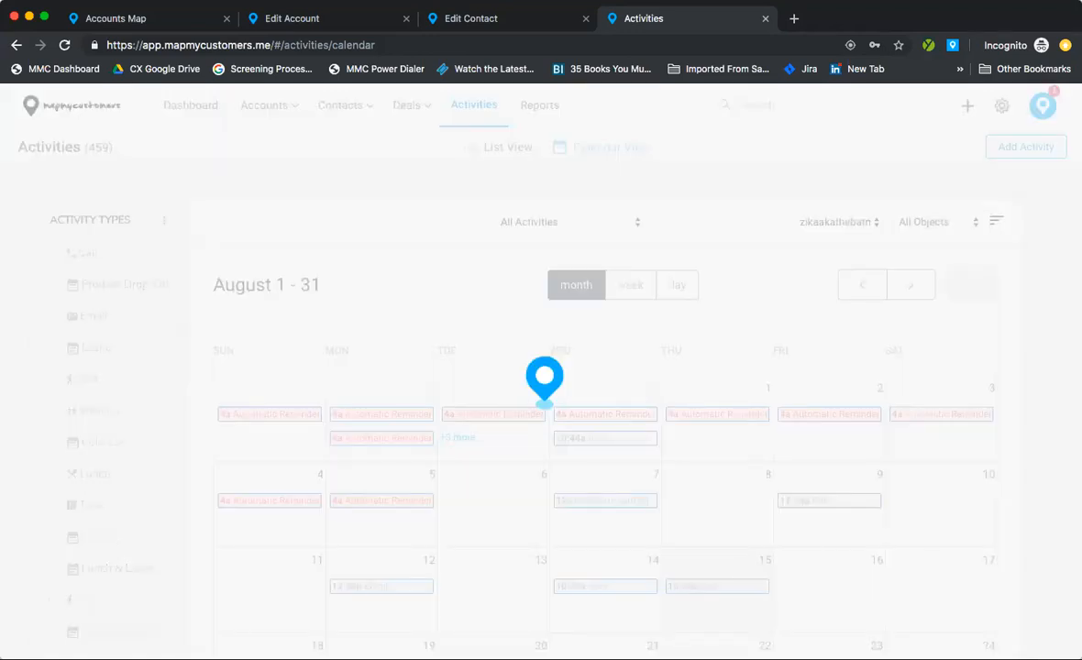
{"action": "scroll", "coordinate": [958, 327], "scroll_direction": "down", "scroll_amount": 1}
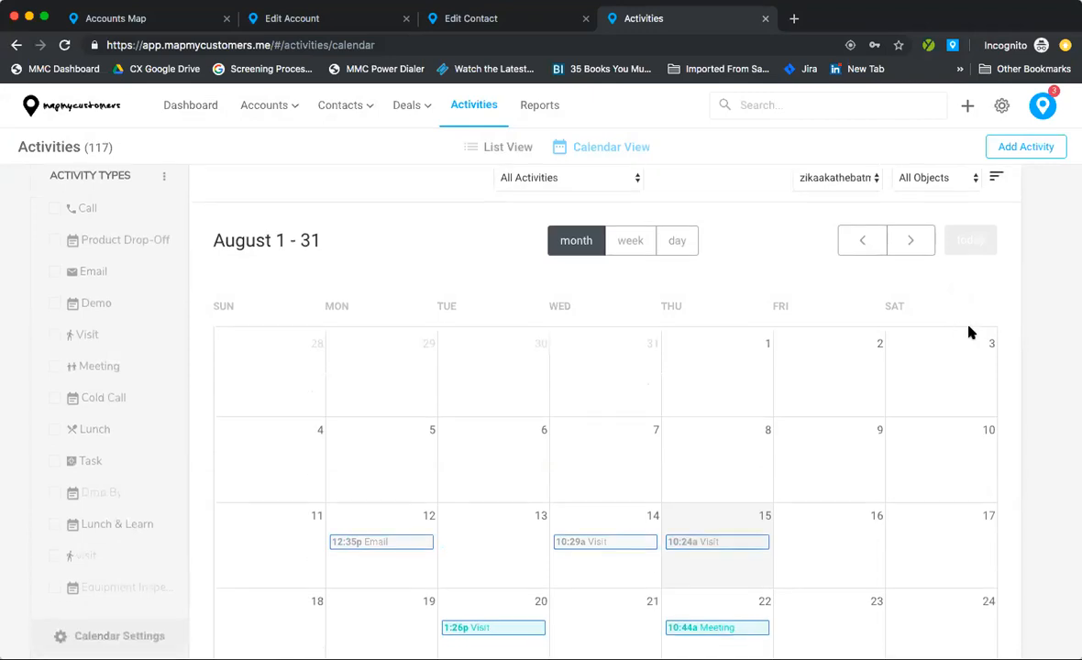
{"action": "scroll", "coordinate": [1015, 372], "scroll_direction": "down", "scroll_amount": 3}
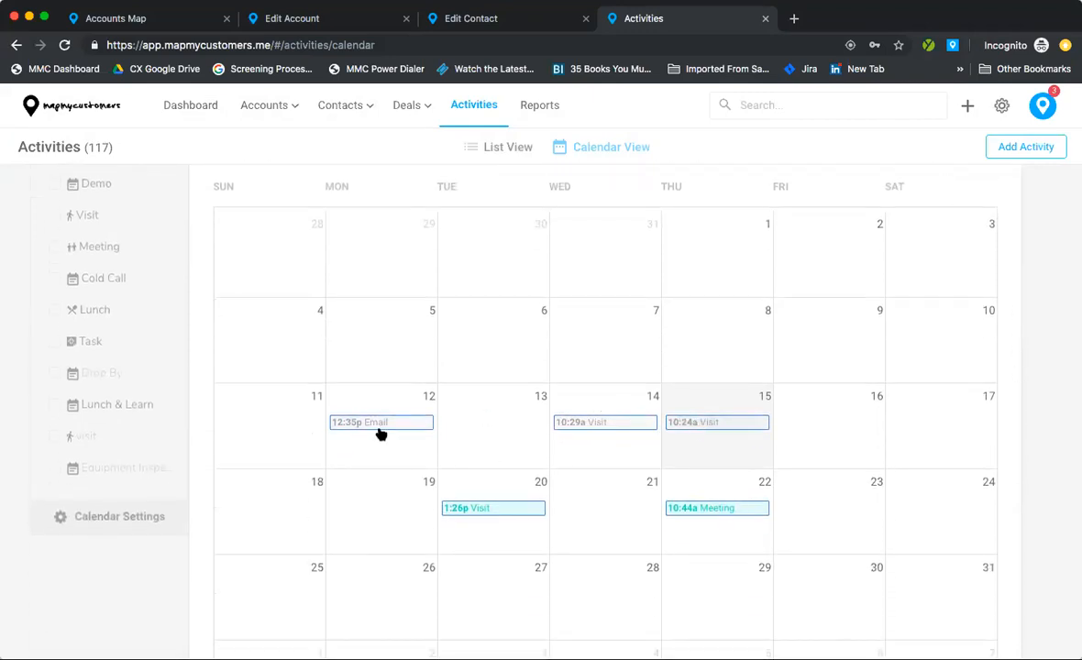
{"action": "scroll", "coordinate": [471, 480], "scroll_direction": "down", "scroll_amount": 1}
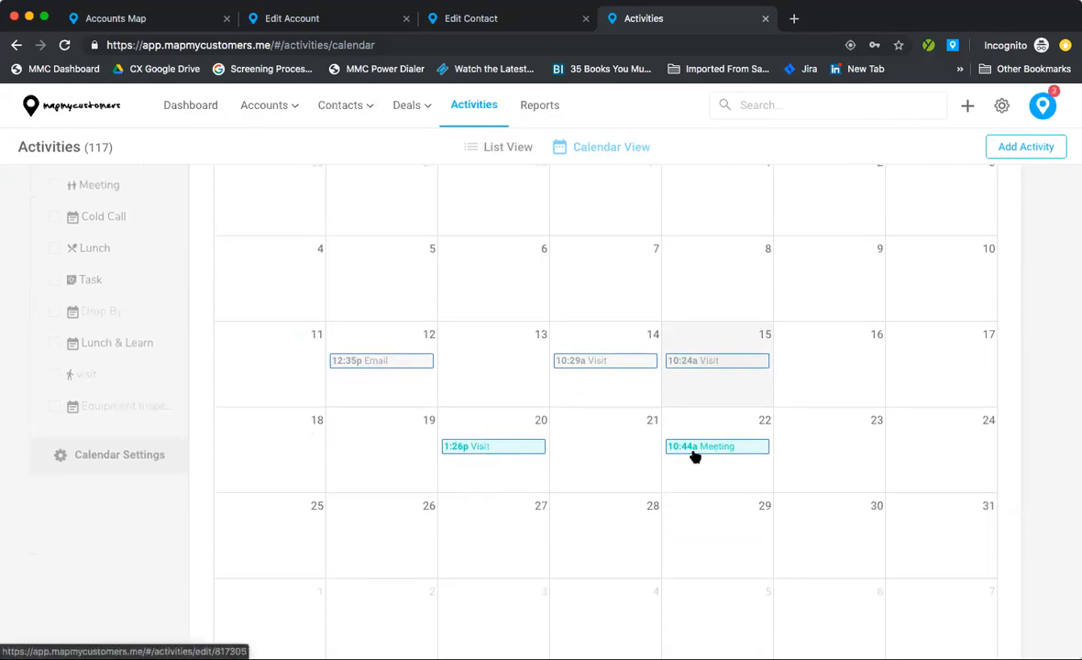
{"action": "scroll", "coordinate": [694, 456], "scroll_direction": "up", "scroll_amount": 2}
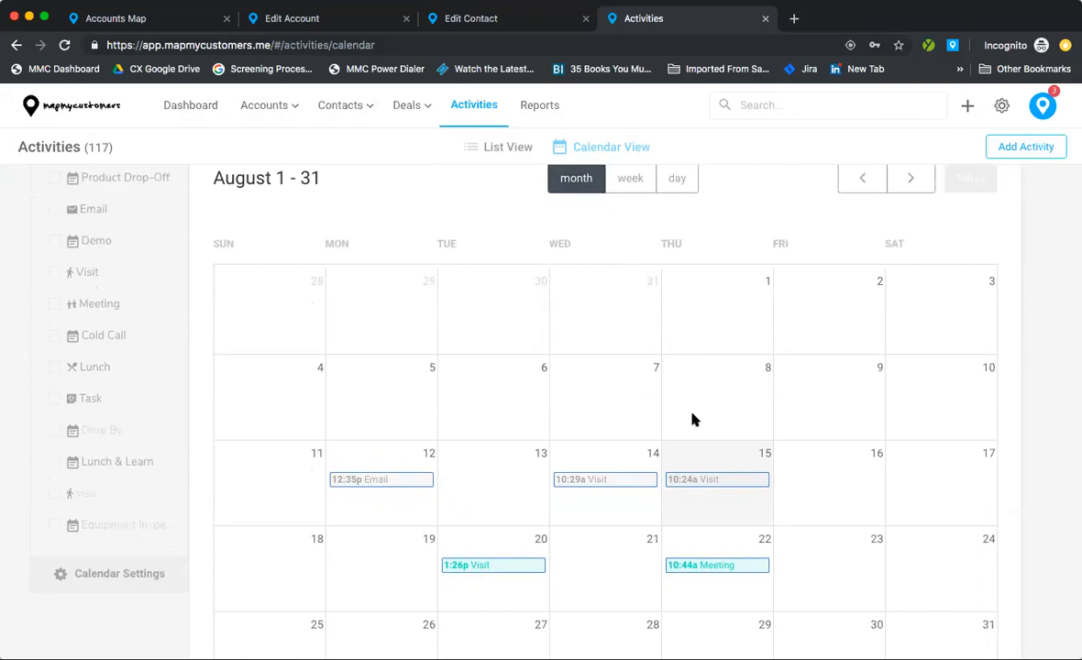
Step: Preview the week and day calendar layouts, then return to List View
{"action": "left_click", "coordinate": [630, 179]}
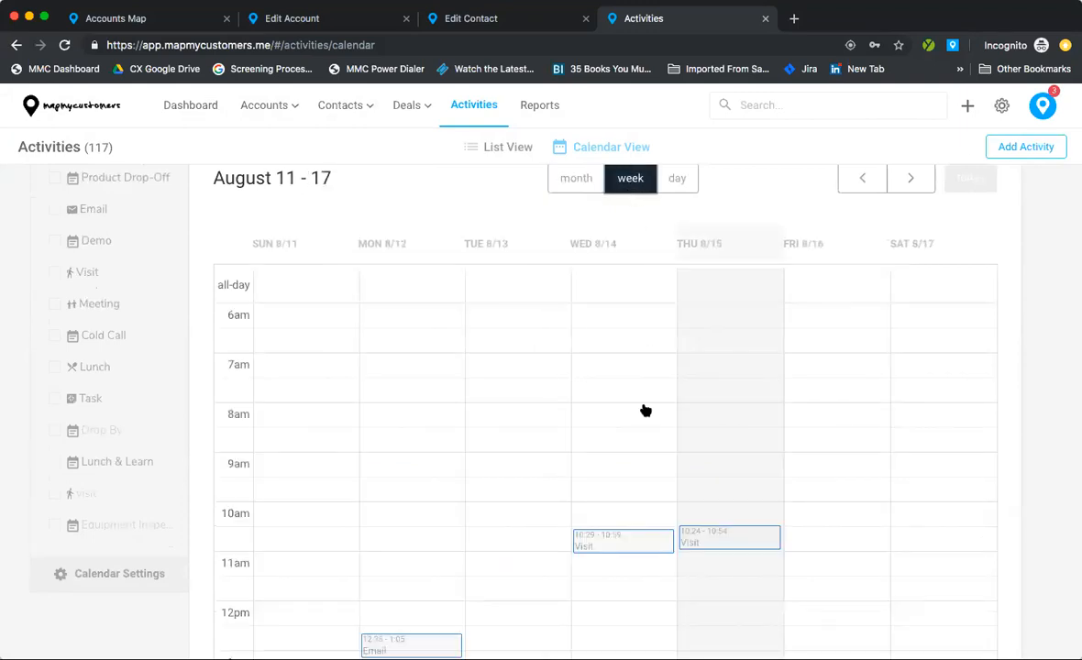
{"action": "scroll", "coordinate": [674, 377], "scroll_direction": "down", "scroll_amount": 5}
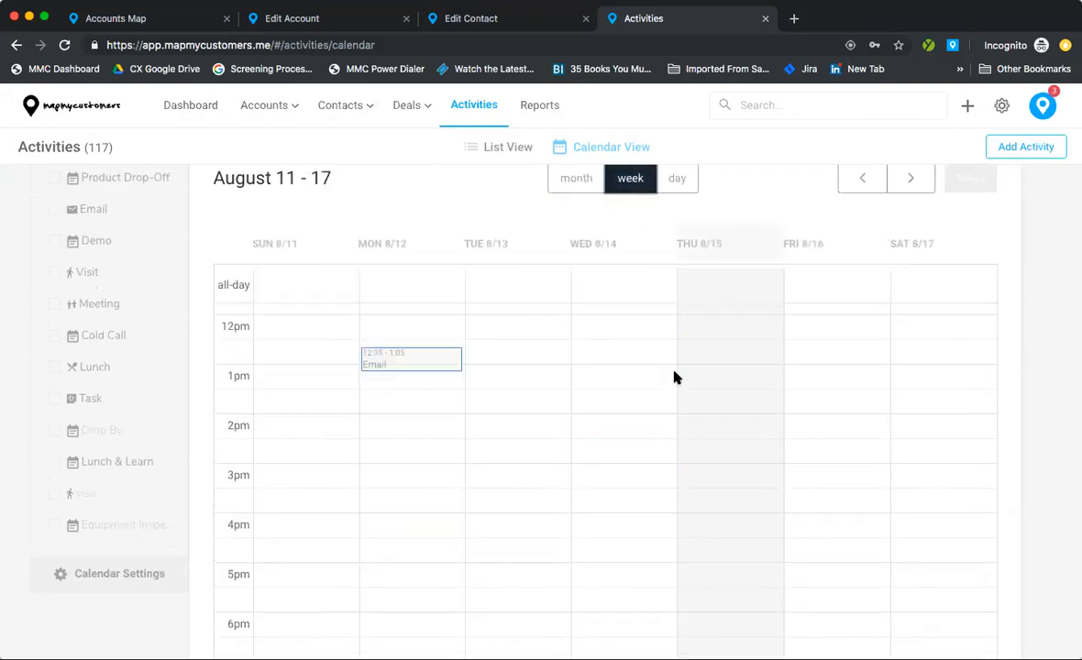
{"action": "scroll", "coordinate": [674, 377], "scroll_direction": "up", "scroll_amount": 4}
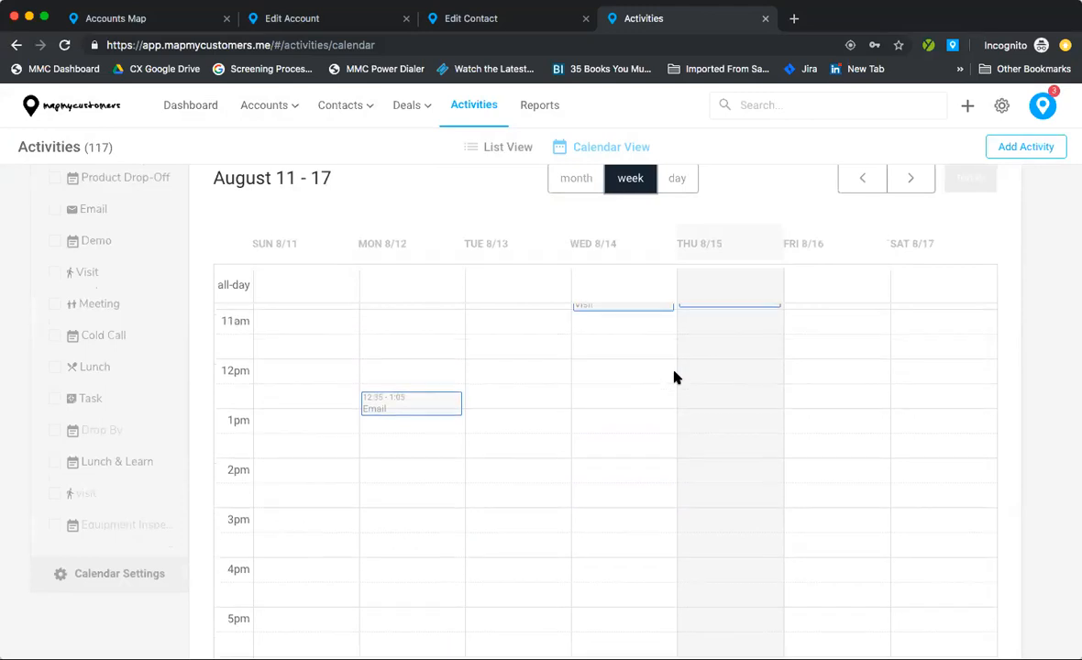
{"action": "left_click", "coordinate": [680, 183]}
{"action": "left_click", "coordinate": [471, 155]}
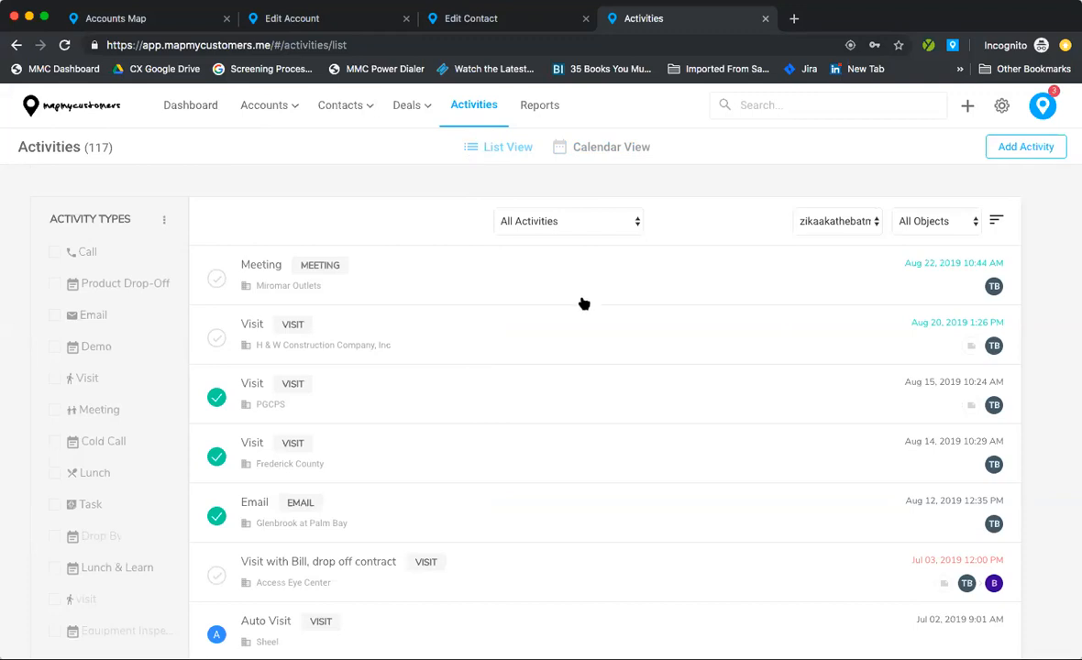
{"action": "left_click", "coordinate": [377, 626]}
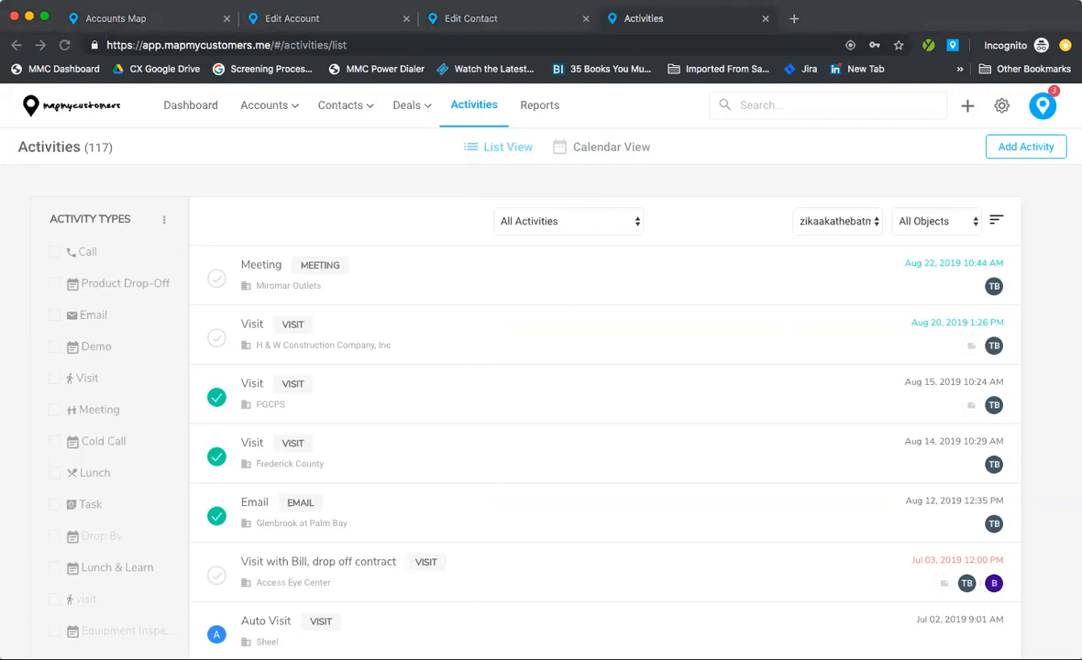
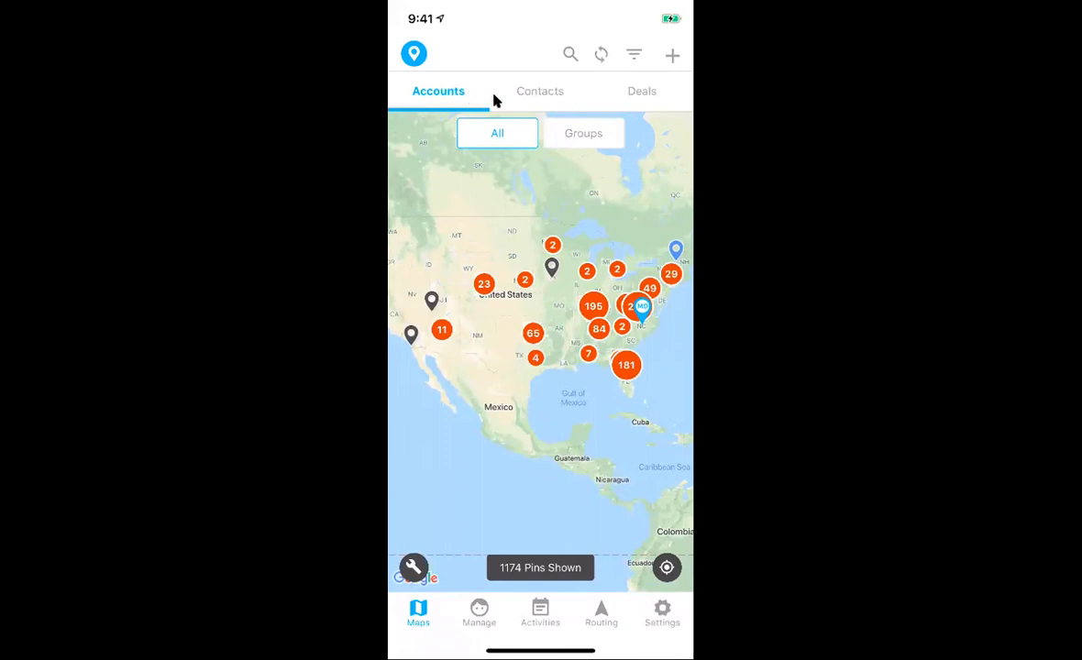
Step: Switch the map to contacts, then deals, and start a new filter on Groups
{"action": "left_click", "coordinate": [588, 112]}
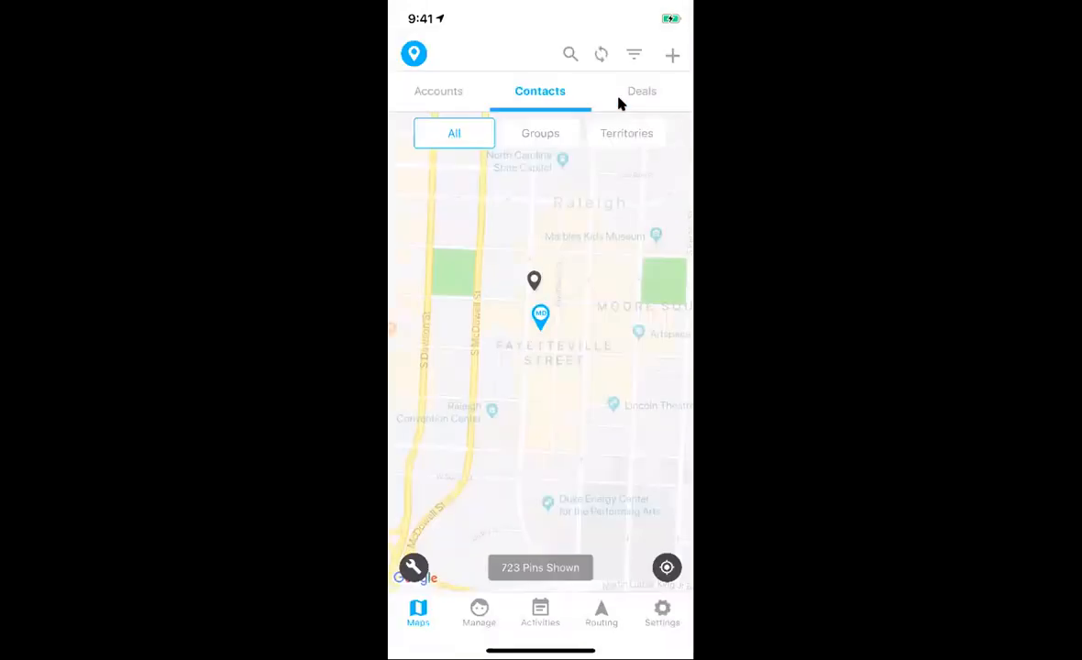
{"action": "left_click", "coordinate": [618, 103]}
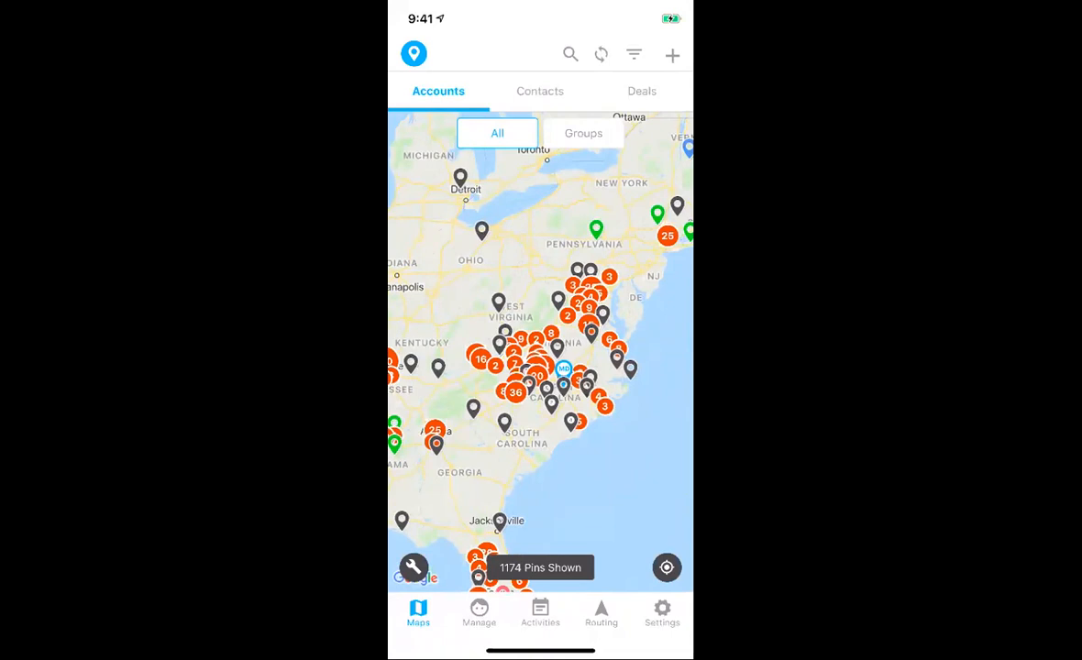
{"action": "left_click", "coordinate": [636, 55]}
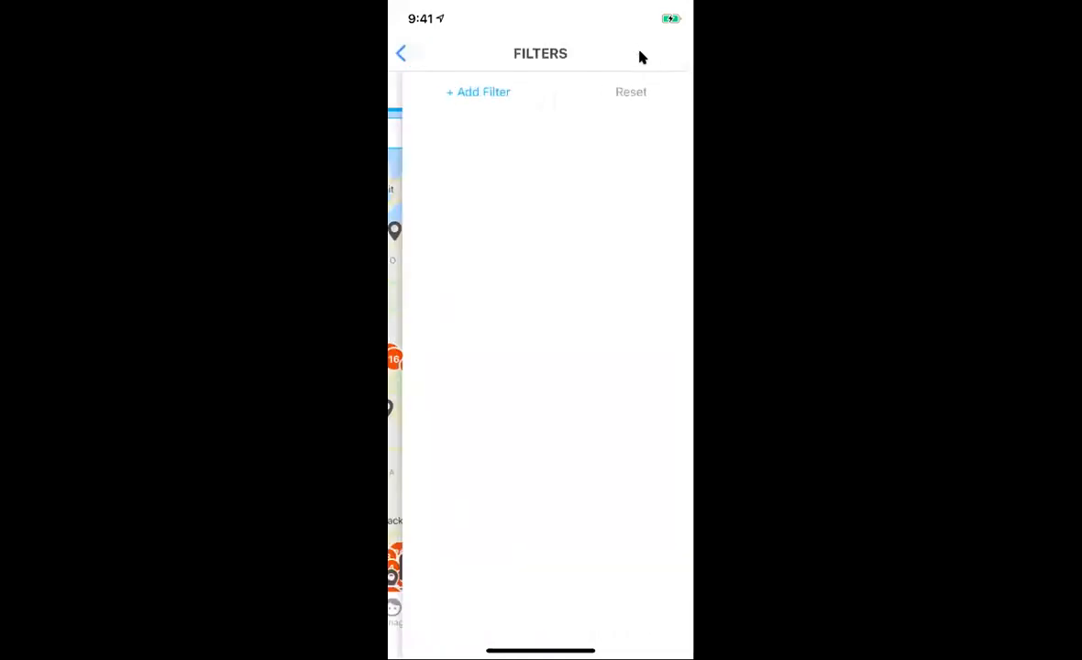
{"action": "left_click", "coordinate": [493, 92]}
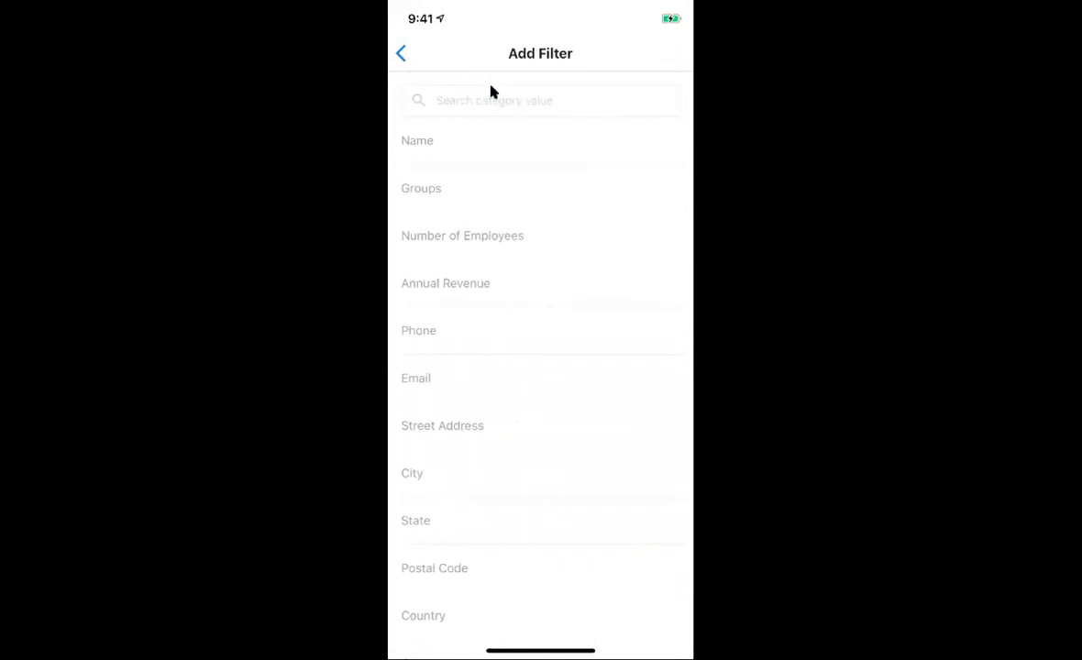
{"action": "scroll", "coordinate": [521, 211], "scroll_direction": "down", "scroll_amount": 5}
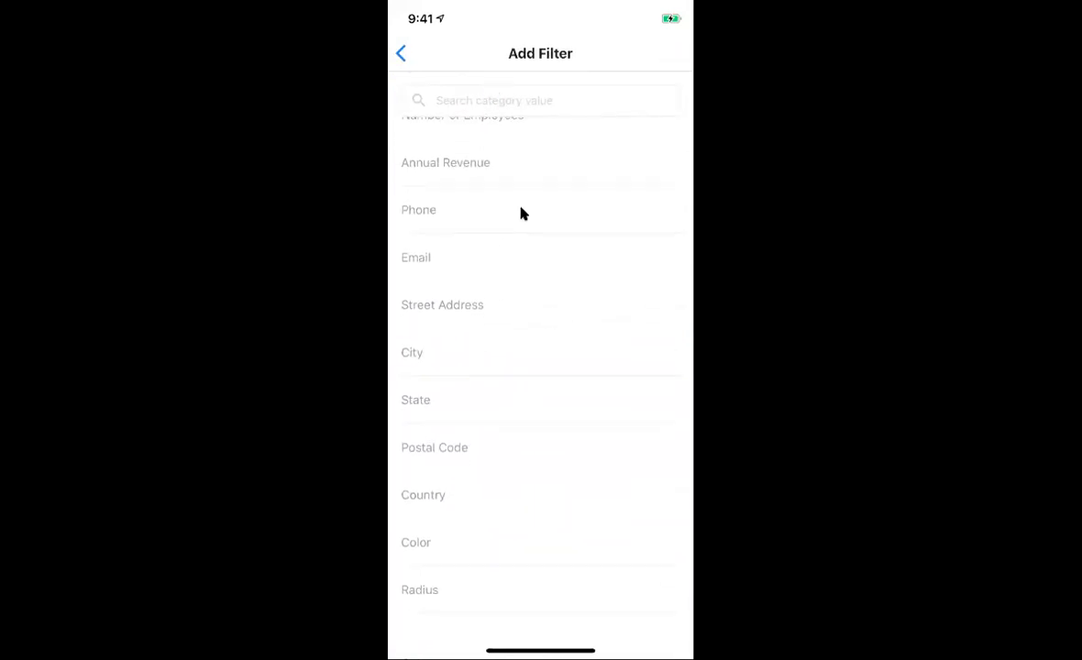
{"action": "scroll", "coordinate": [521, 213], "scroll_direction": "up", "scroll_amount": 5}
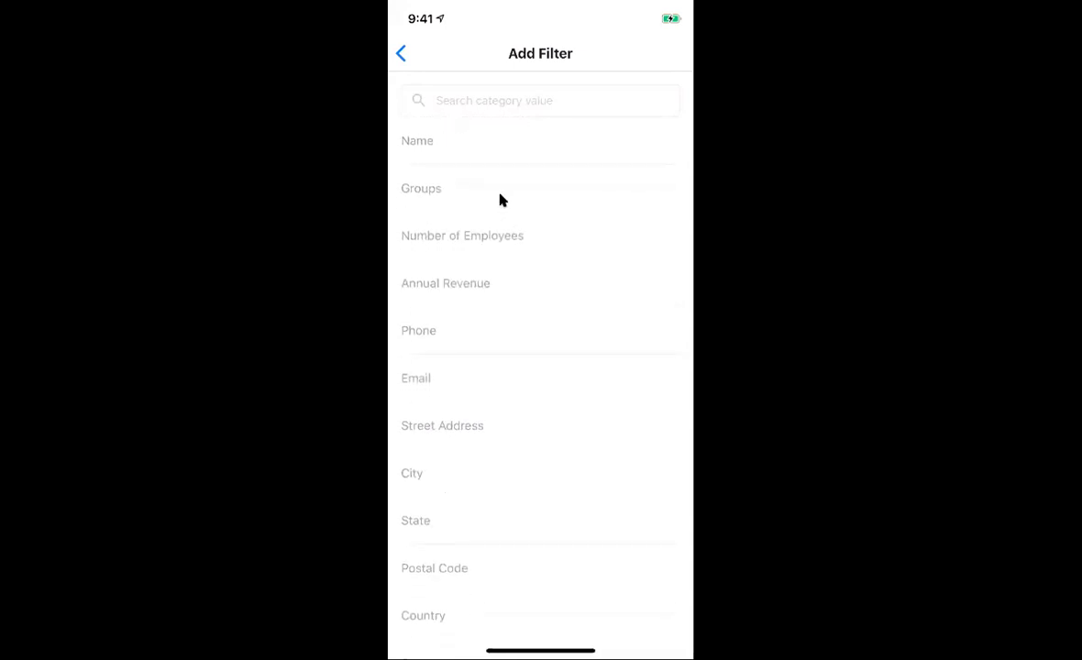
{"action": "left_click", "coordinate": [502, 197]}
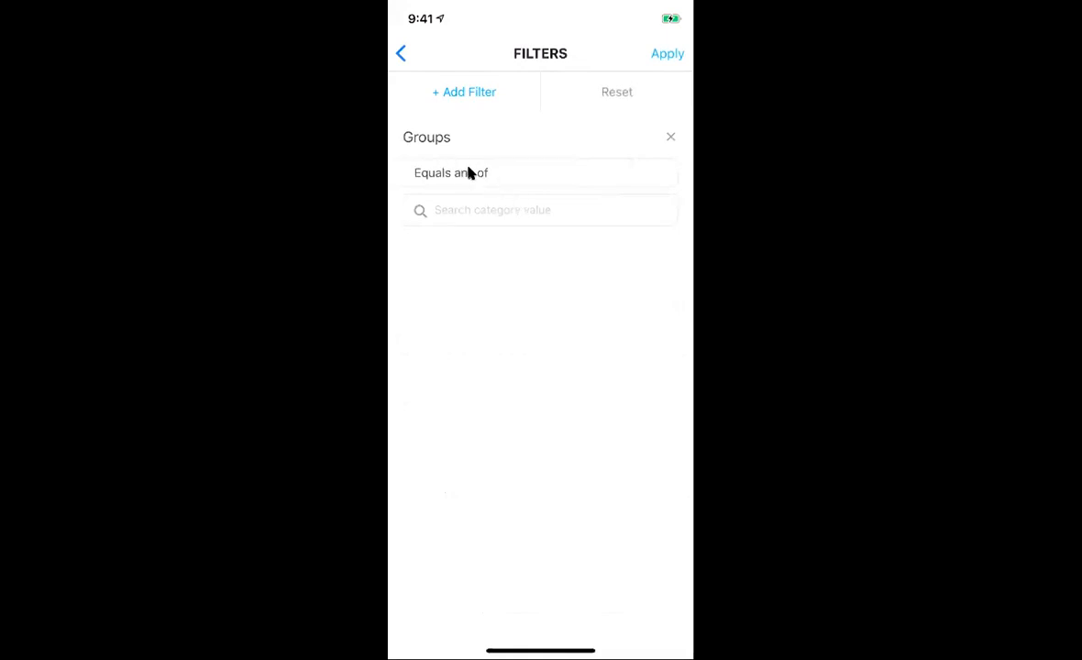
Step: Filter the map to 'Equals any of' the Atlantic Region group and apply it
{"action": "left_click", "coordinate": [469, 173]}
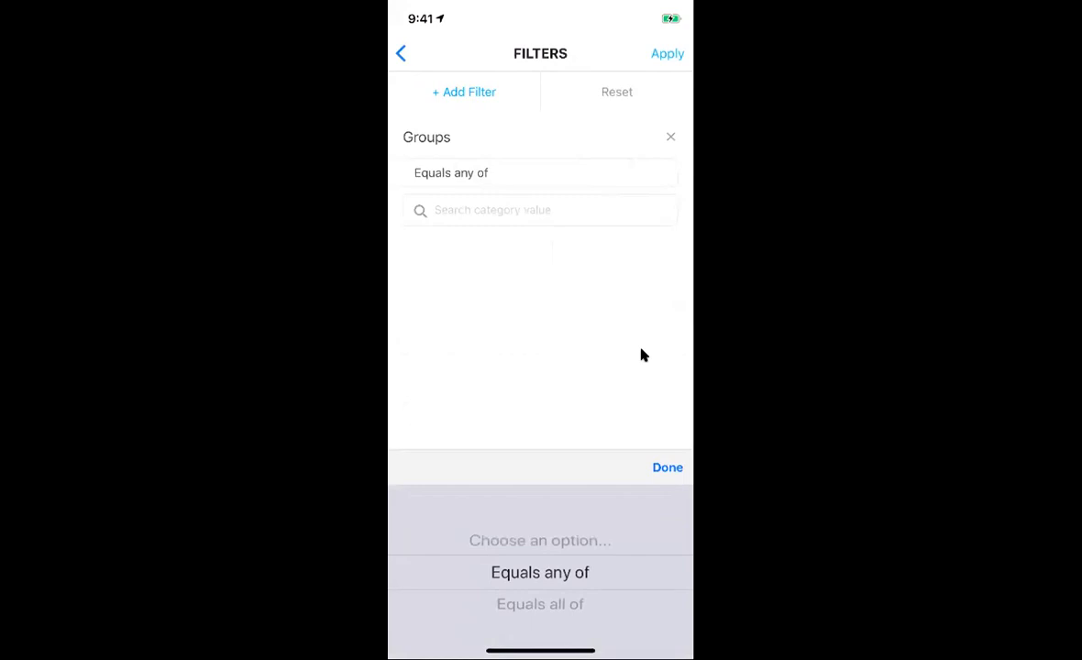
{"action": "scroll", "coordinate": [540, 572], "scroll_direction": "down", "scroll_amount": 1}
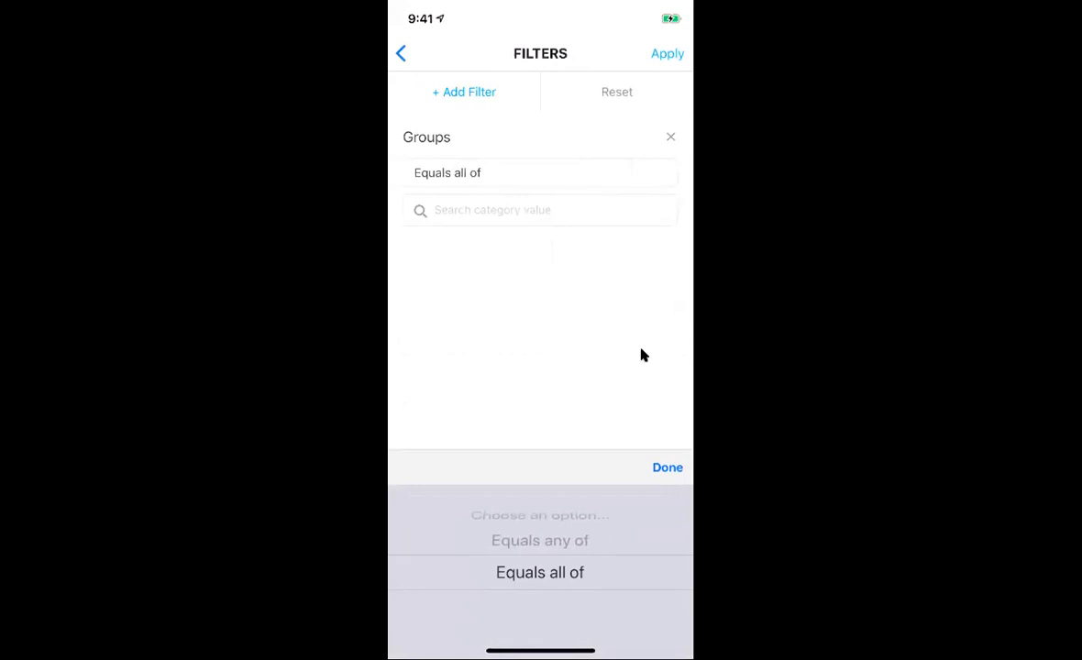
{"action": "scroll", "coordinate": [540, 573], "scroll_direction": "up", "scroll_amount": 1}
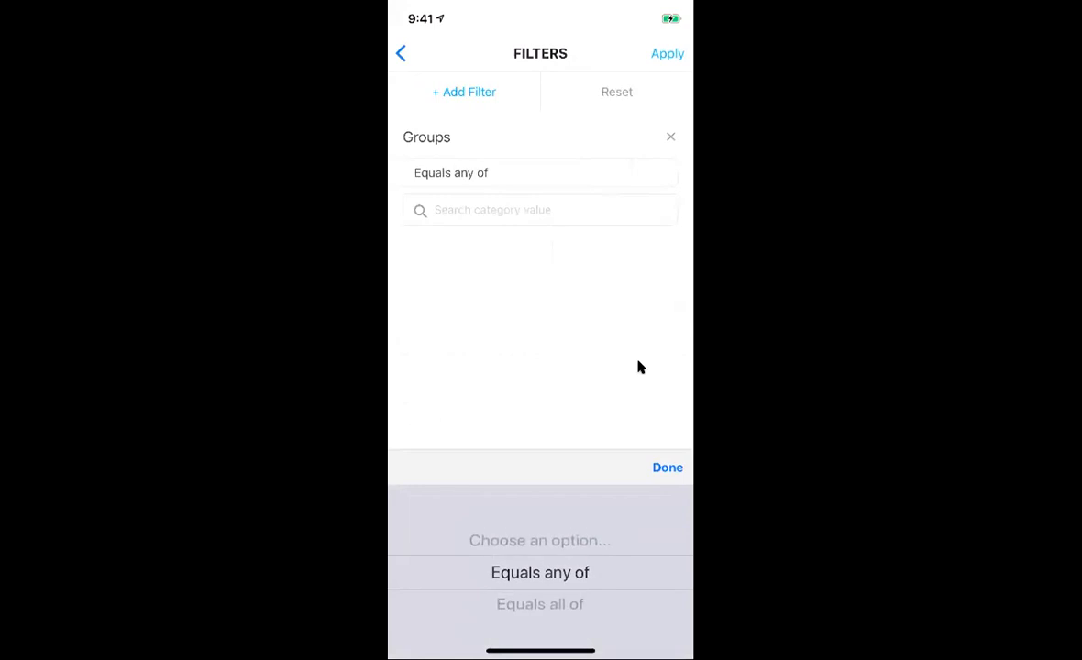
{"action": "left_click", "coordinate": [639, 361]}
{"action": "left_click", "coordinate": [548, 212]}
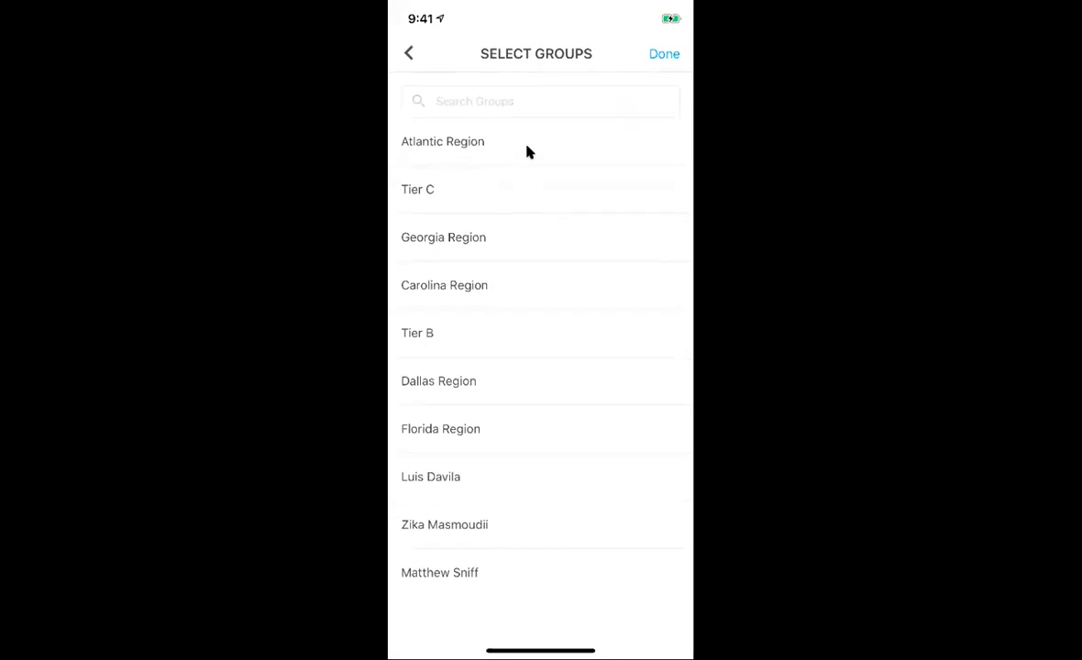
{"action": "left_click", "coordinate": [527, 147]}
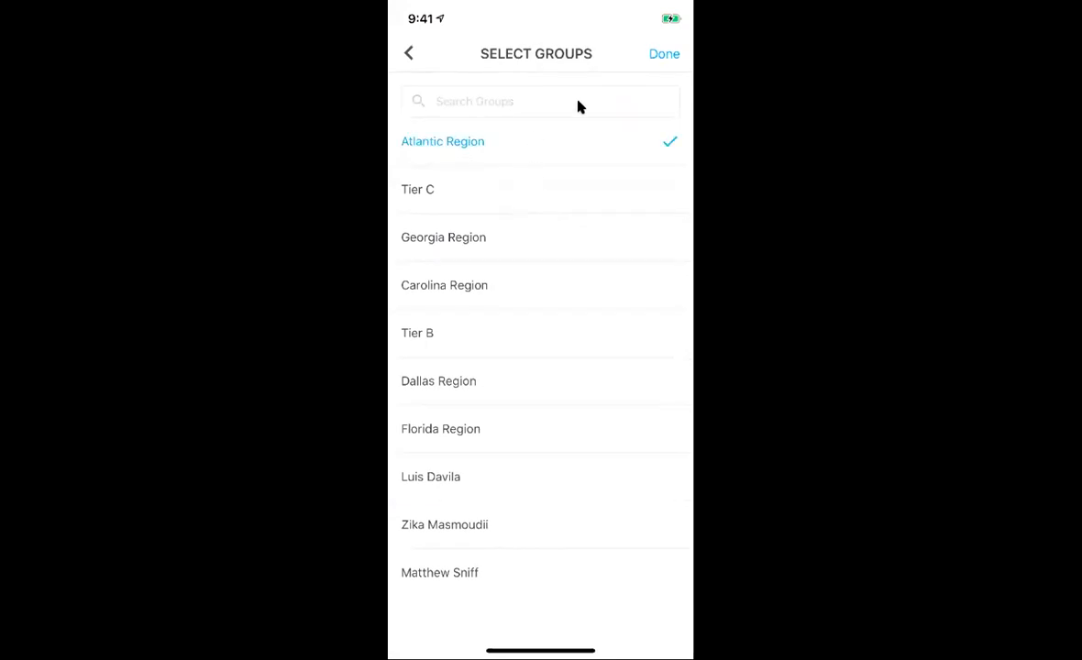
{"action": "left_click", "coordinate": [656, 65]}
{"action": "left_click", "coordinate": [658, 58]}
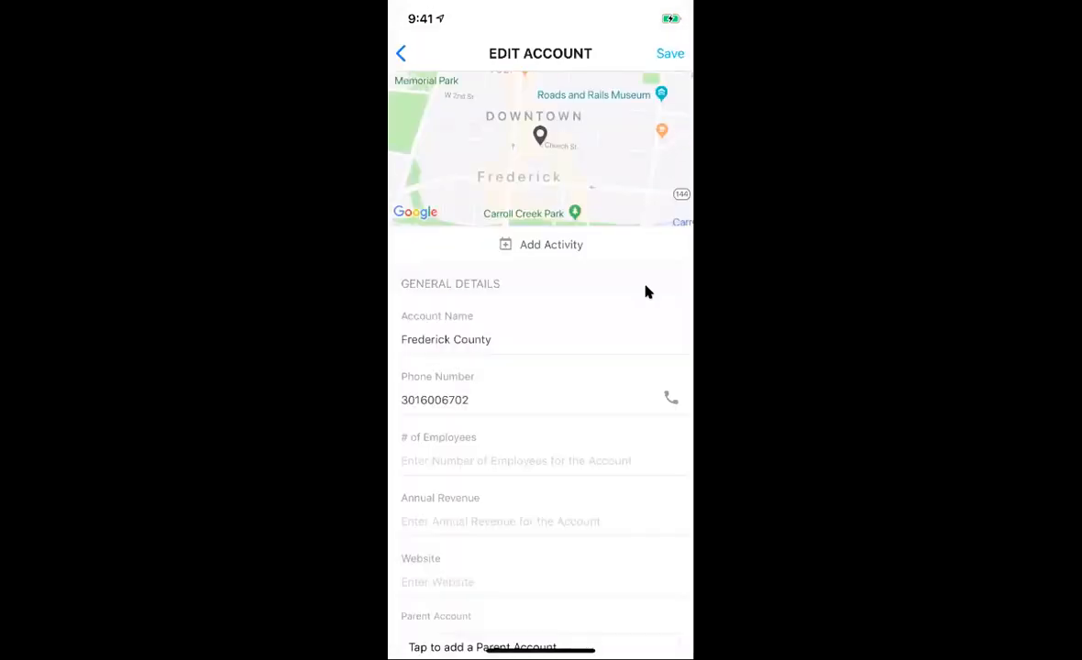
Step: Give the Frederick County account the Health Care industry and save it
{"action": "scroll", "coordinate": [645, 291], "scroll_direction": "down", "scroll_amount": 2}
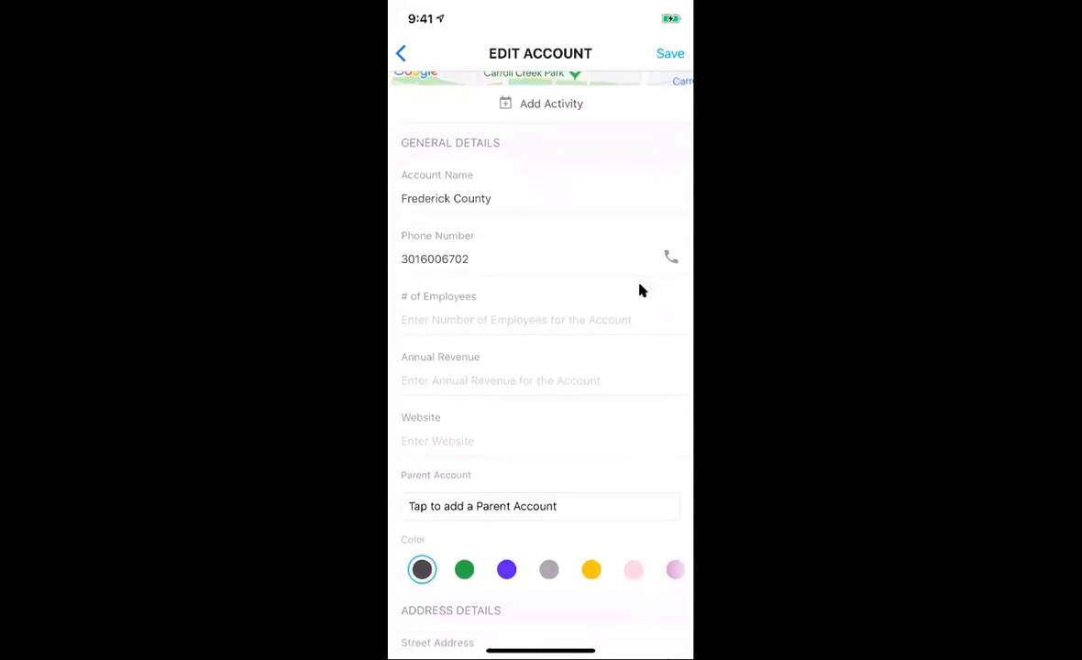
{"action": "scroll", "coordinate": [594, 306], "scroll_direction": "down", "scroll_amount": 3}
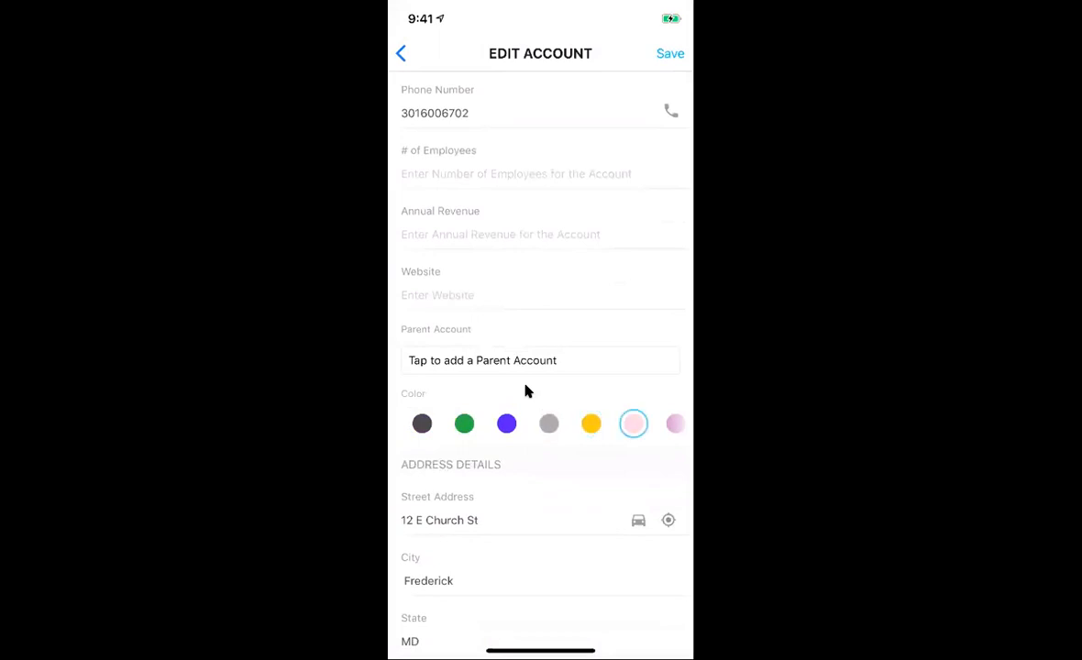
{"action": "scroll", "coordinate": [525, 386], "scroll_direction": "down", "scroll_amount": 3}
{"action": "scroll", "coordinate": [525, 390], "scroll_direction": "down", "scroll_amount": 4}
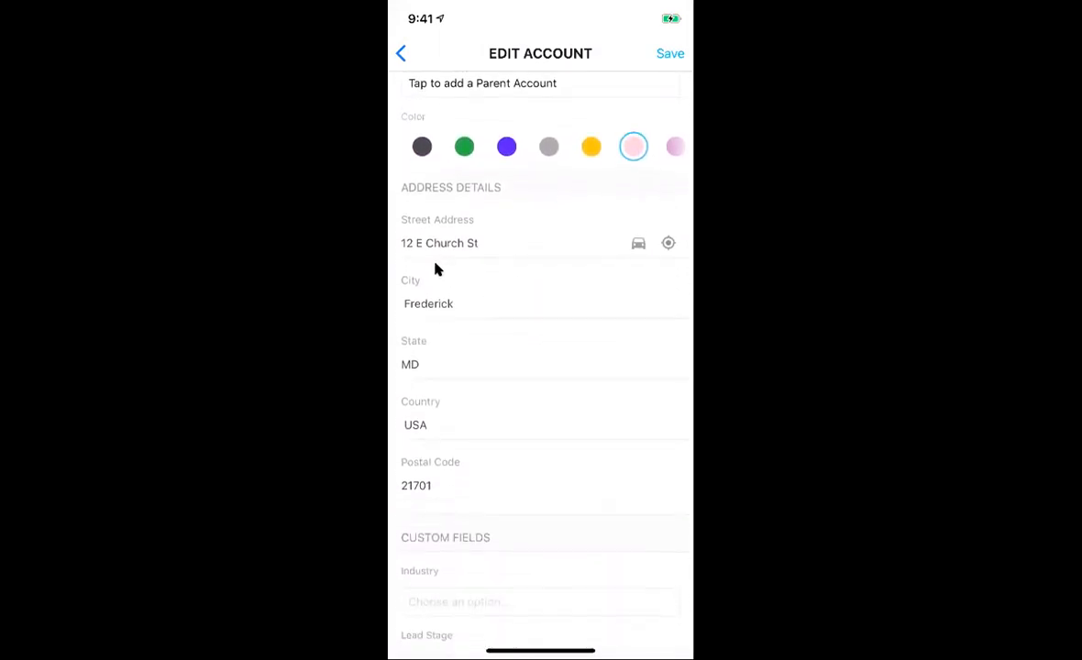
{"action": "scroll", "coordinate": [500, 356], "scroll_direction": "down", "scroll_amount": 8}
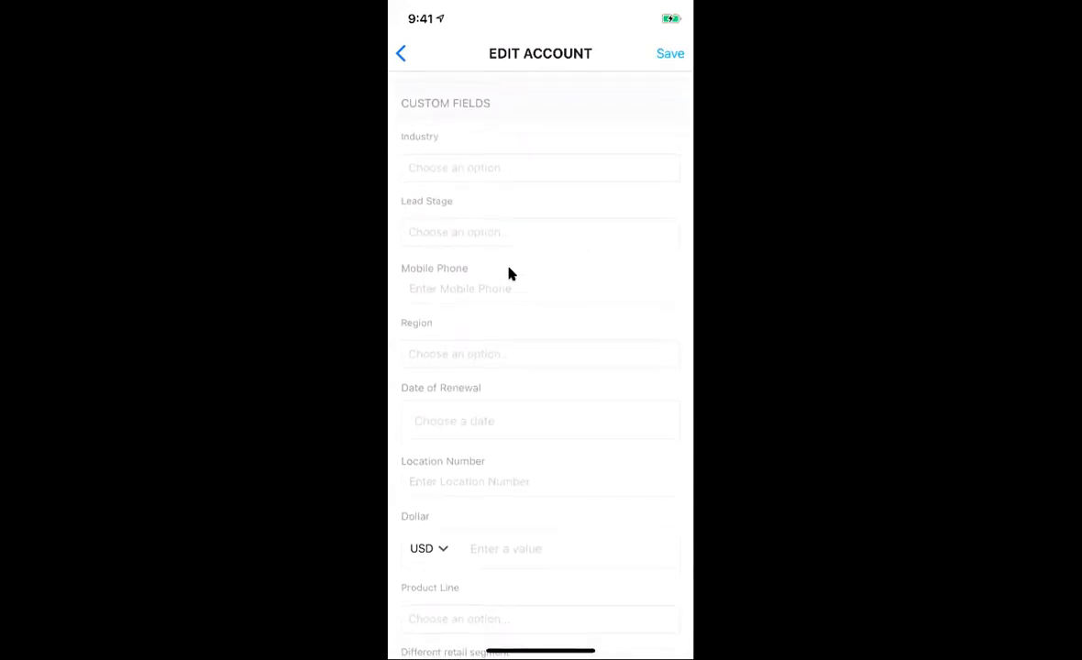
{"action": "left_click", "coordinate": [483, 207]}
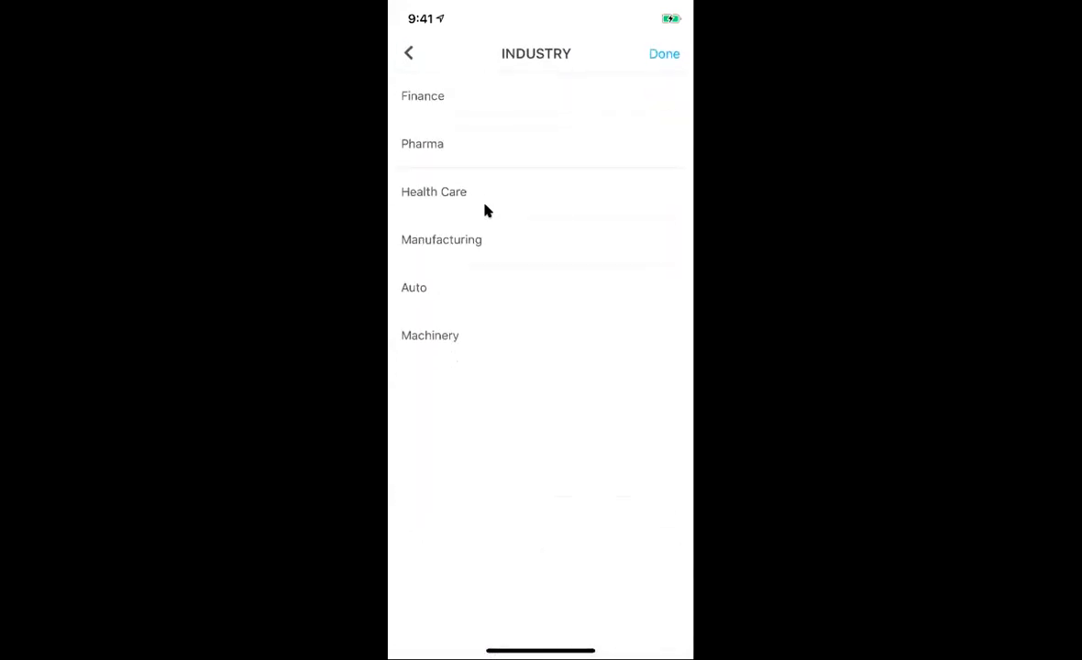
{"action": "left_click", "coordinate": [559, 177]}
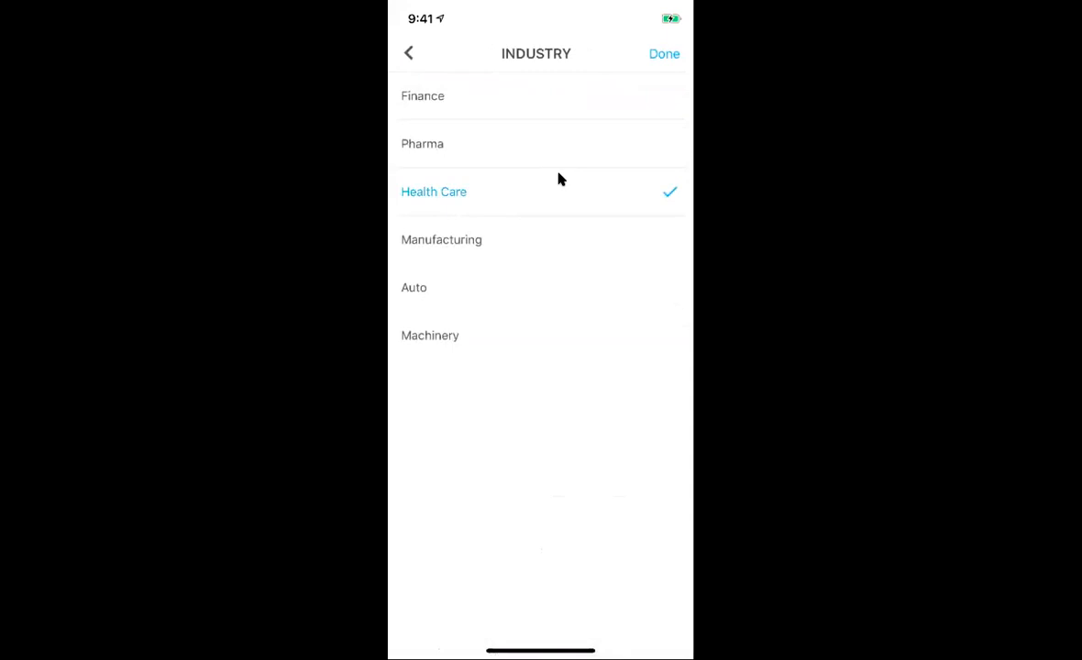
{"action": "left_click", "coordinate": [641, 78]}
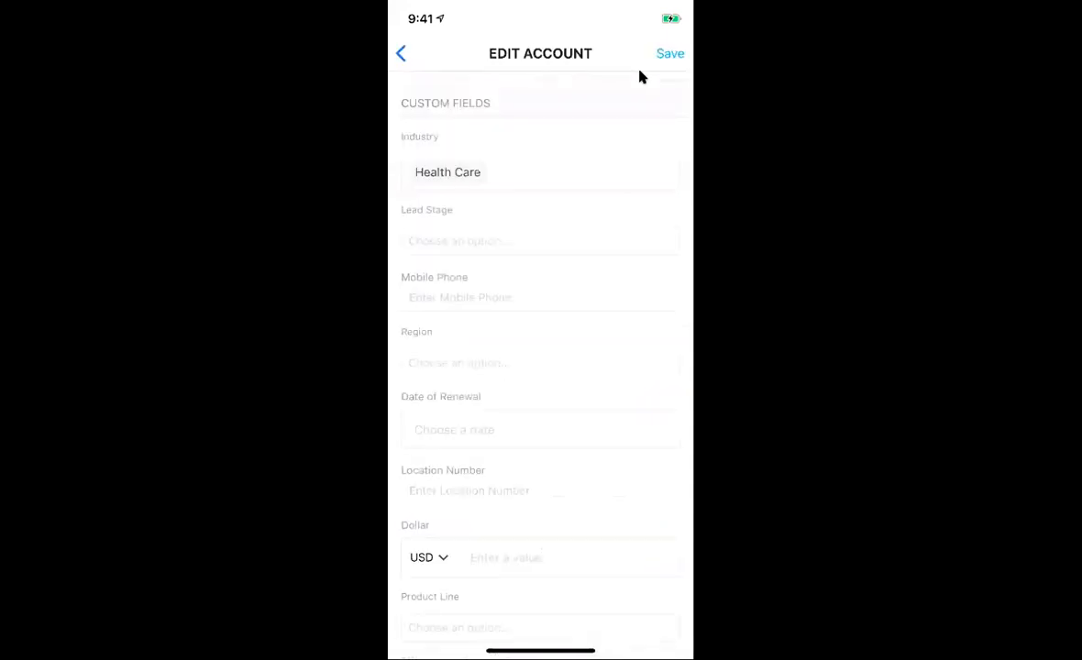
{"action": "left_click", "coordinate": [642, 78]}
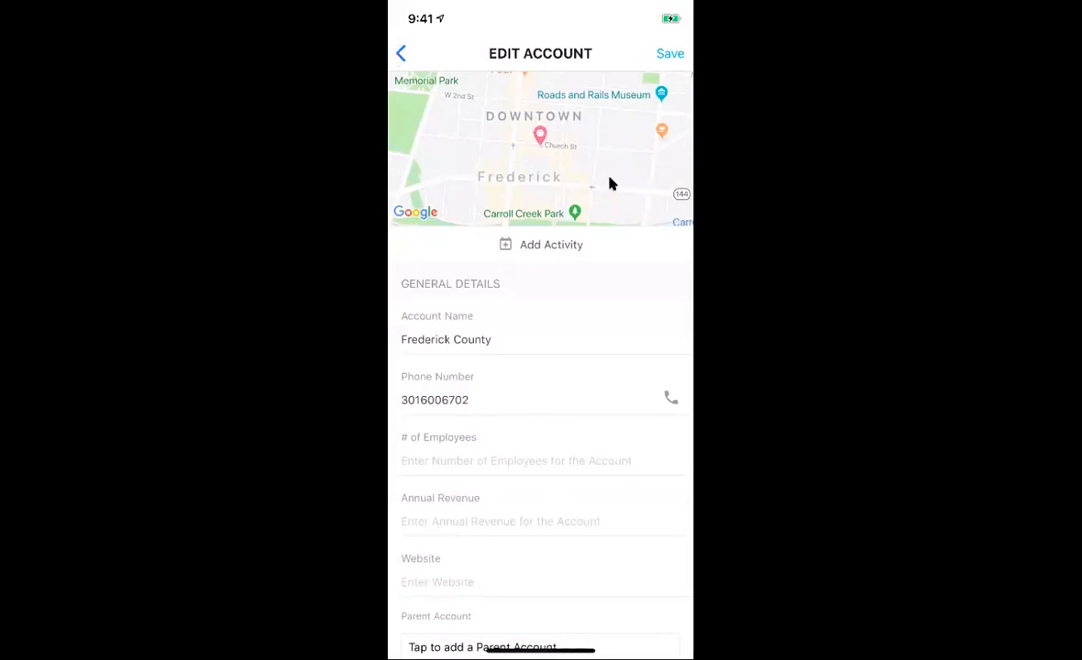
Step: Add a Visit activity titled 'Visit - PO follow up' with note 'Stopped by to get the PO from finance'
{"action": "left_click", "coordinate": [561, 246]}
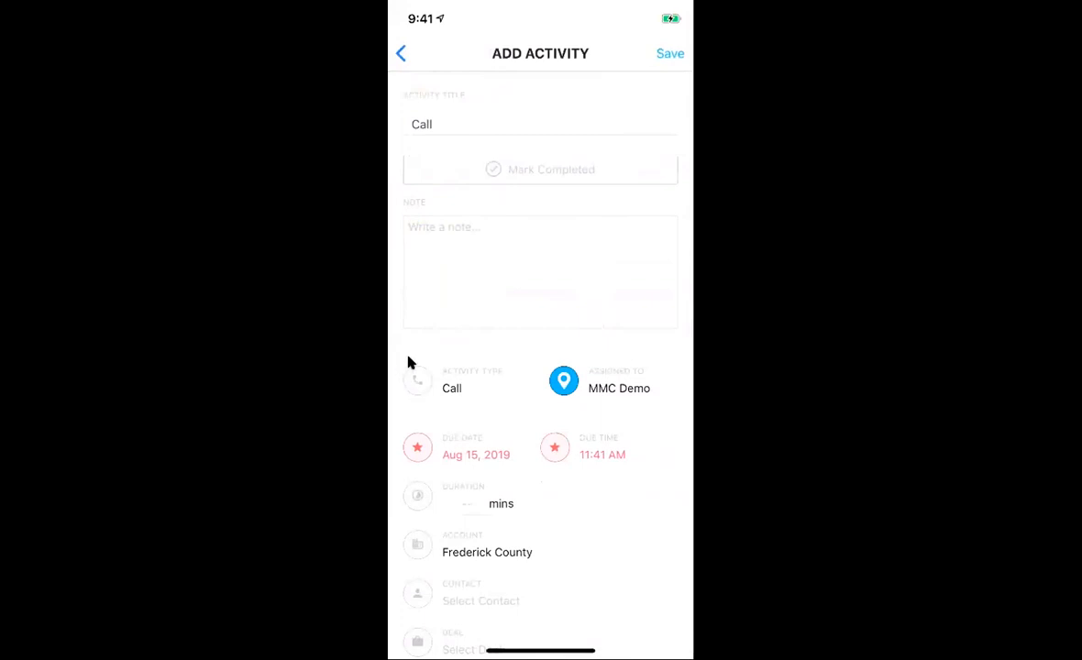
{"action": "left_click", "coordinate": [450, 390]}
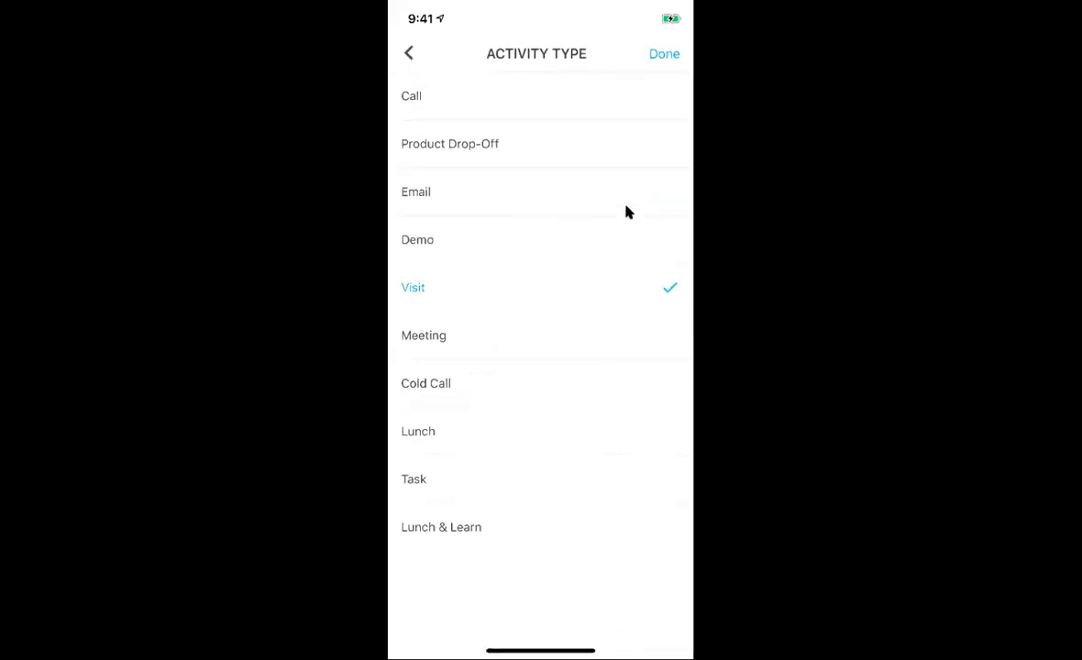
{"action": "left_click", "coordinate": [655, 74]}
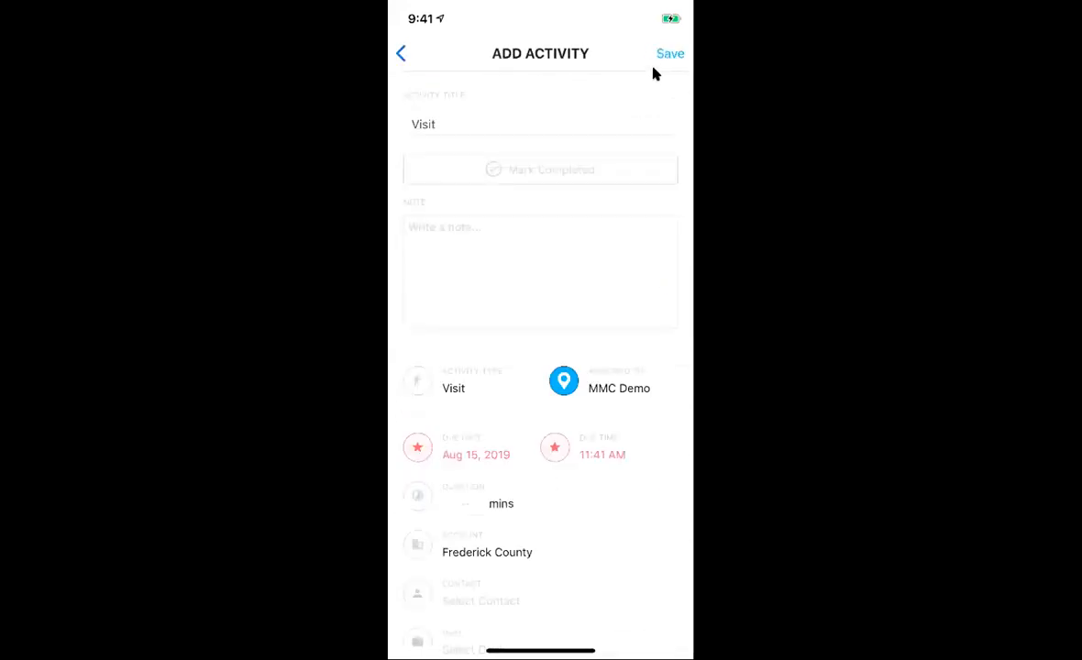
{"action": "type", "text": "- "}
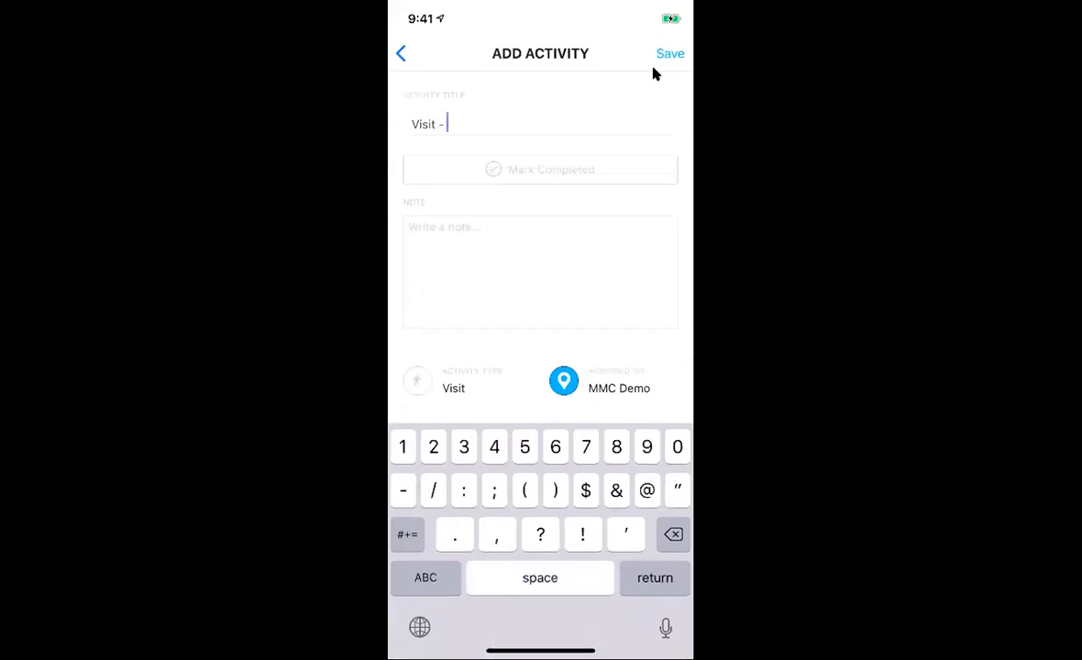
{"action": "type", "text": "PO"}
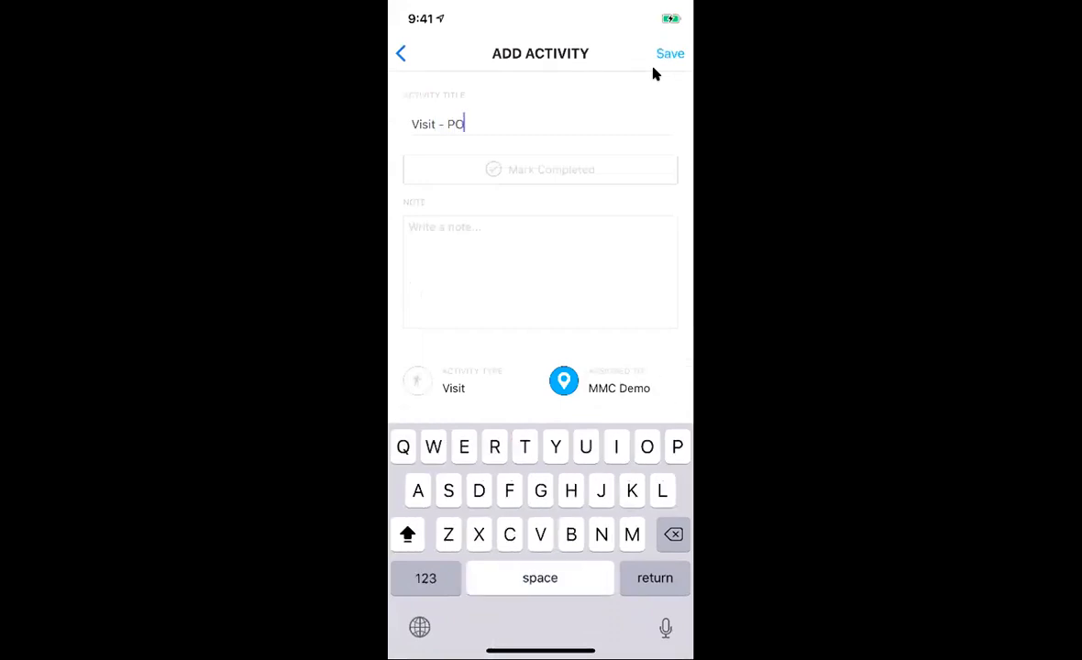
{"action": "type", "text": " follow up"}
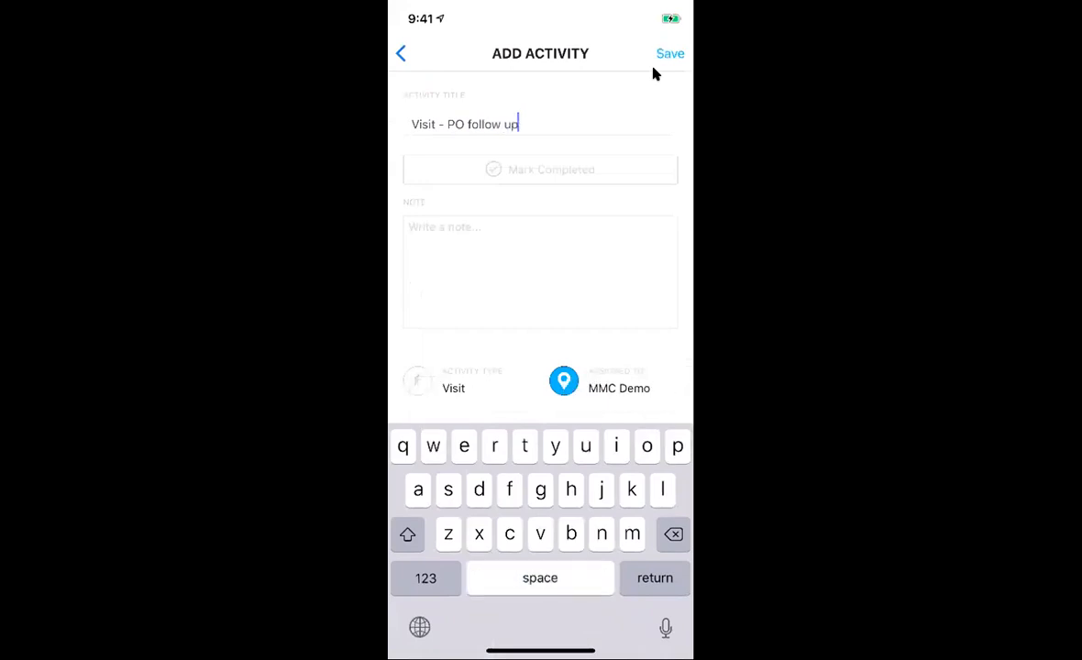
{"action": "key", "text": "Return"}
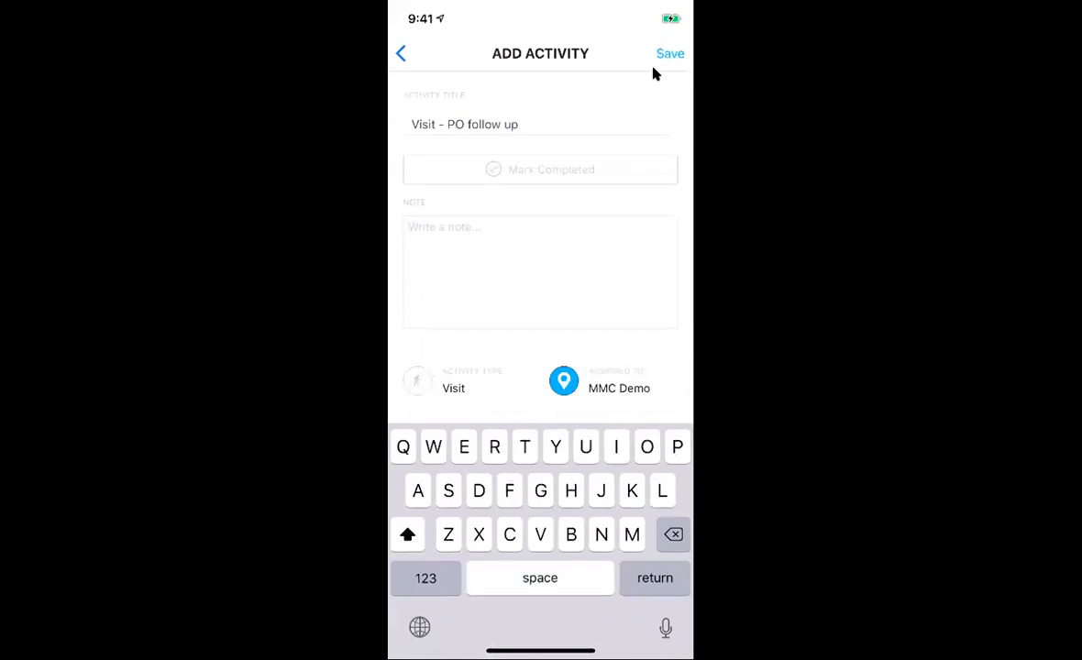
{"action": "type", "text": "Stopped by "}
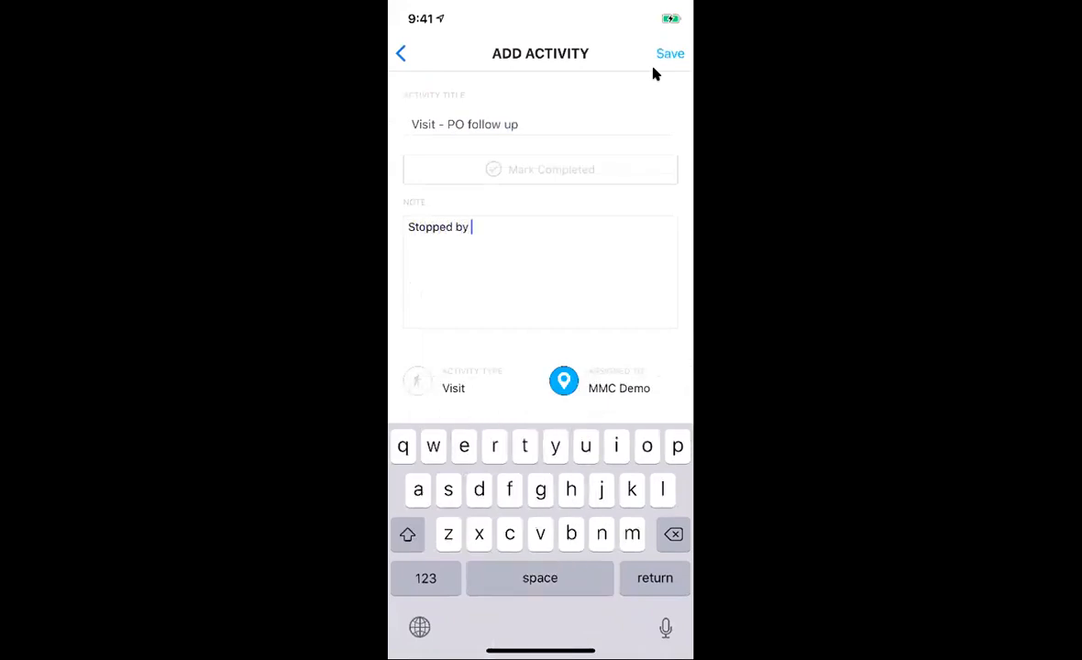
{"action": "type", "text": "to get the PO from finance"}
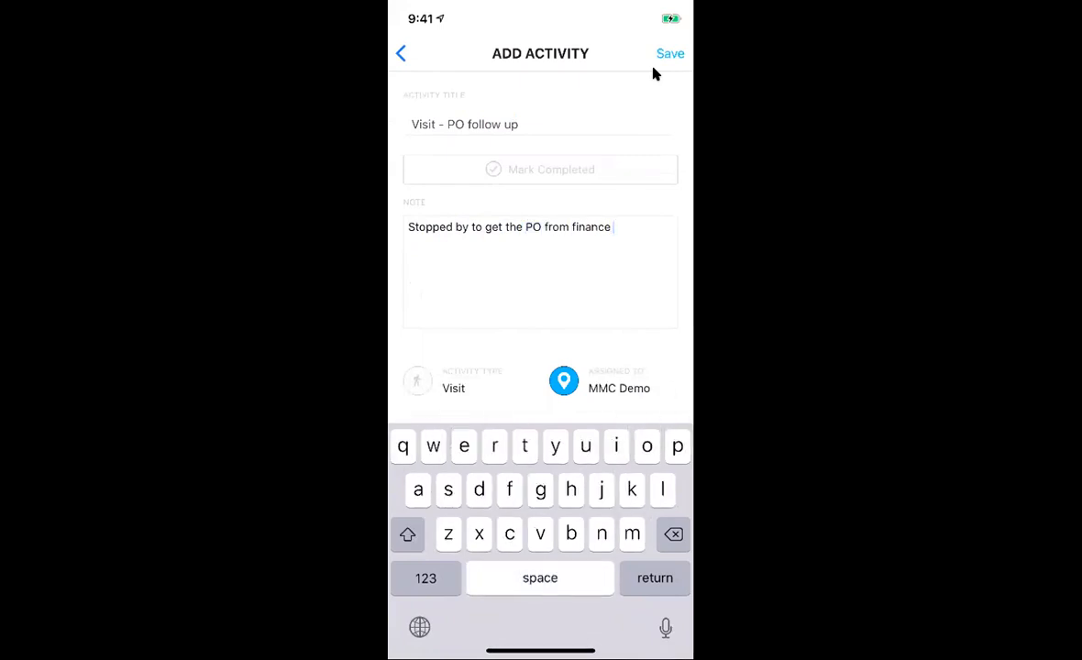
{"action": "left_click", "coordinate": [653, 67]}
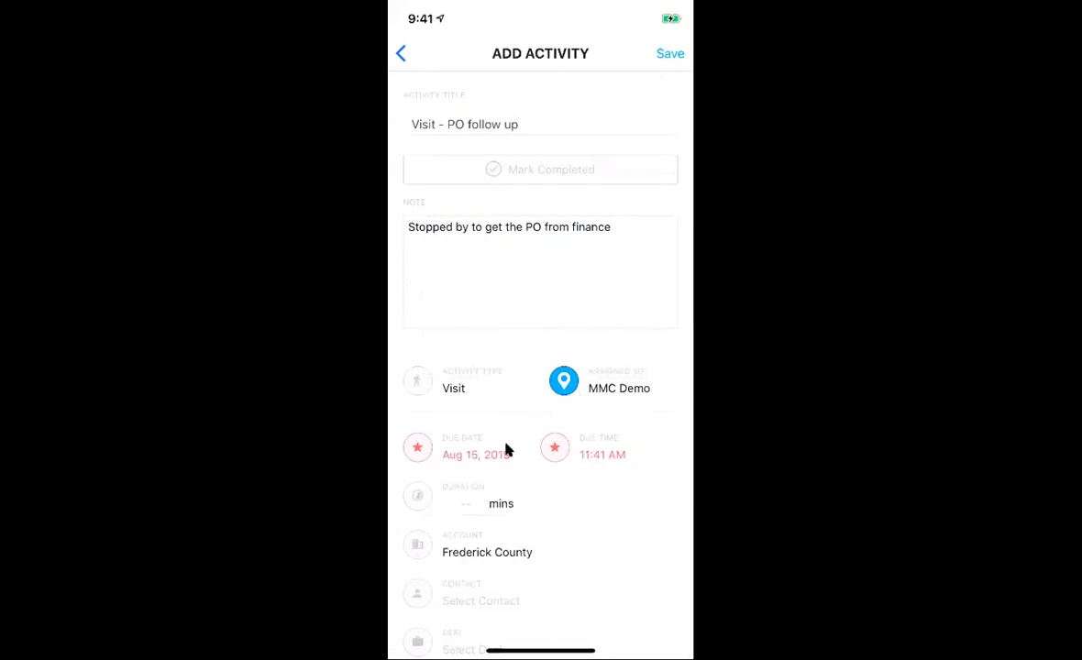
Step: Set the visit's due time to 9:30 AM, mark it completed with 45 mins duration, and save
{"action": "left_click", "coordinate": [582, 439]}
{"action": "left_click_drag", "start_coordinate": [548, 449], "coordinate": [549, 498]}
{"action": "left_click_drag", "start_coordinate": [594, 449], "coordinate": [595, 523]}
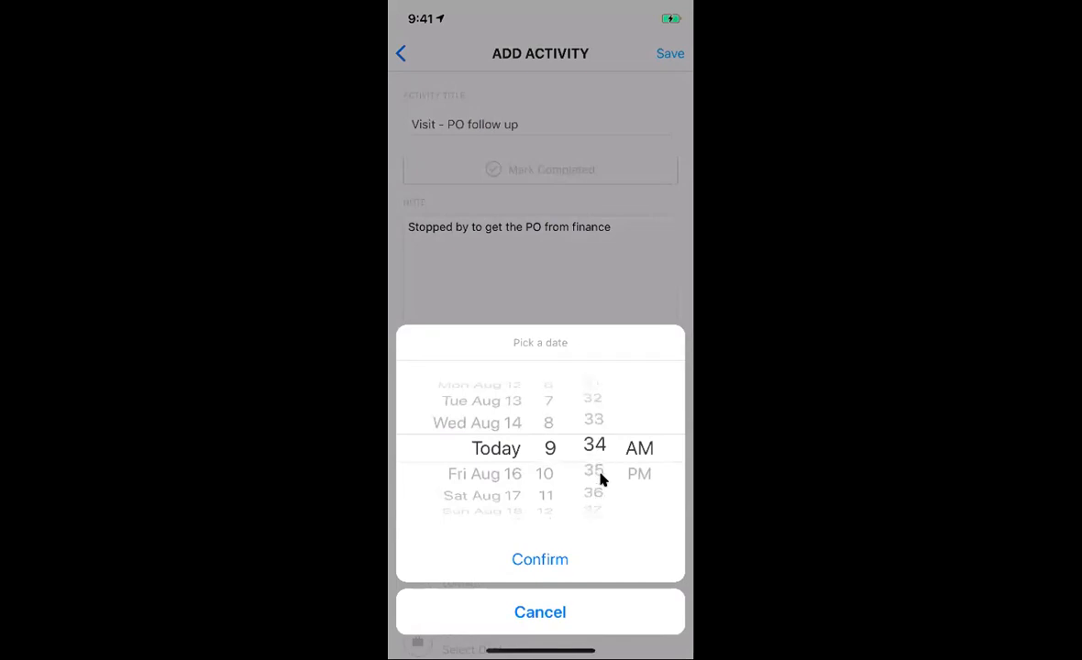
{"action": "left_click", "coordinate": [540, 559]}
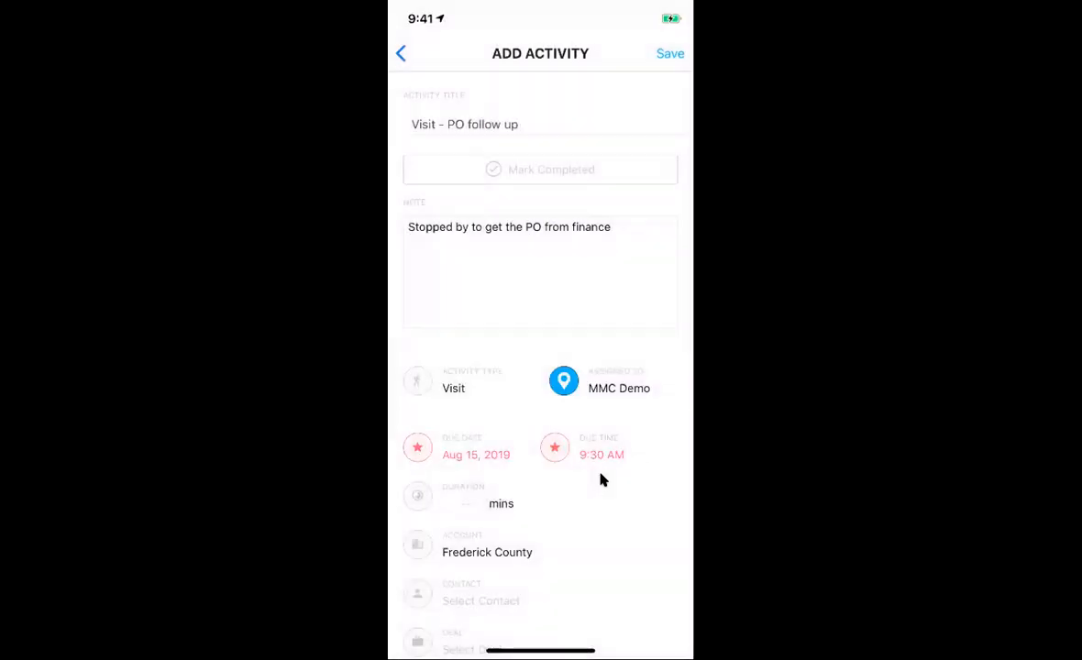
{"action": "left_click", "coordinate": [525, 179]}
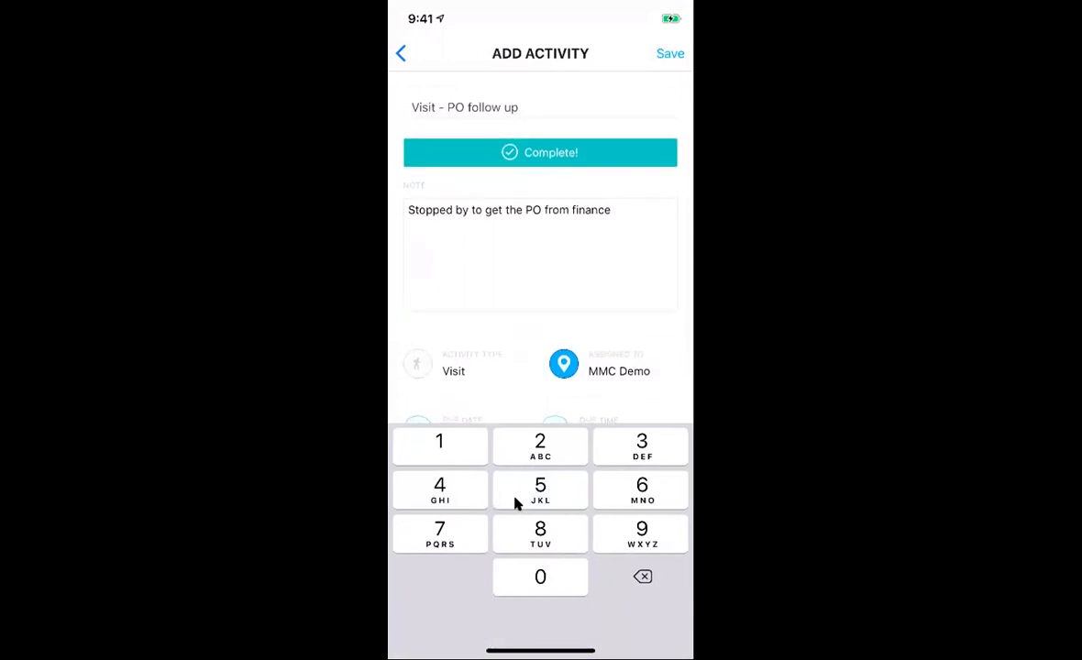
{"action": "scroll", "coordinate": [531, 588], "scroll_direction": "down", "scroll_amount": 1}
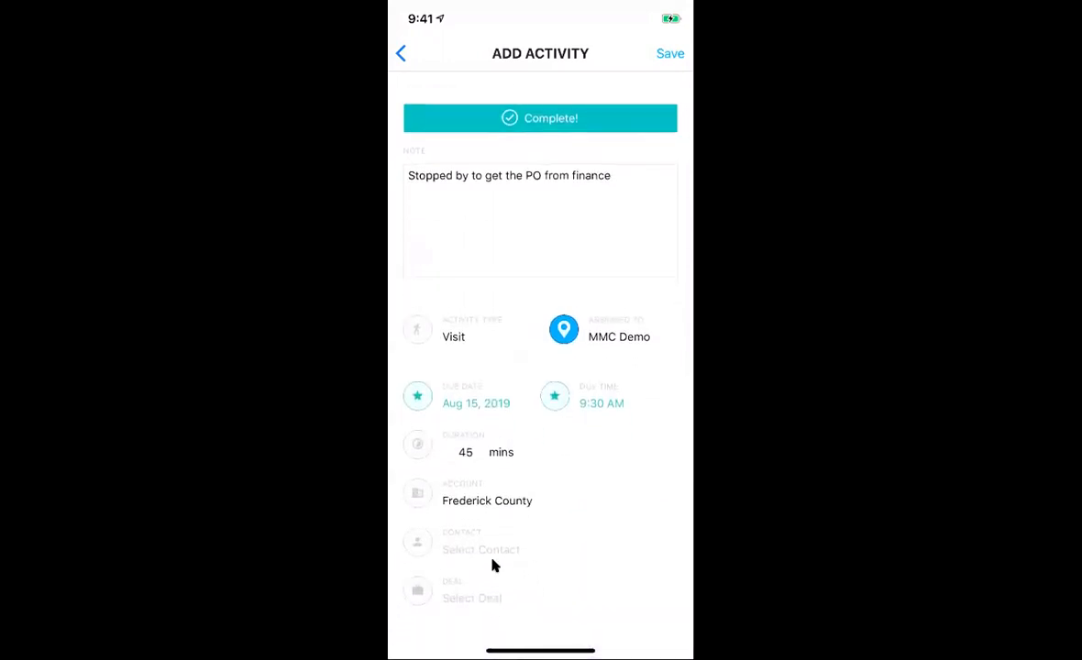
{"action": "scroll", "coordinate": [491, 565], "scroll_direction": "up", "scroll_amount": 1}
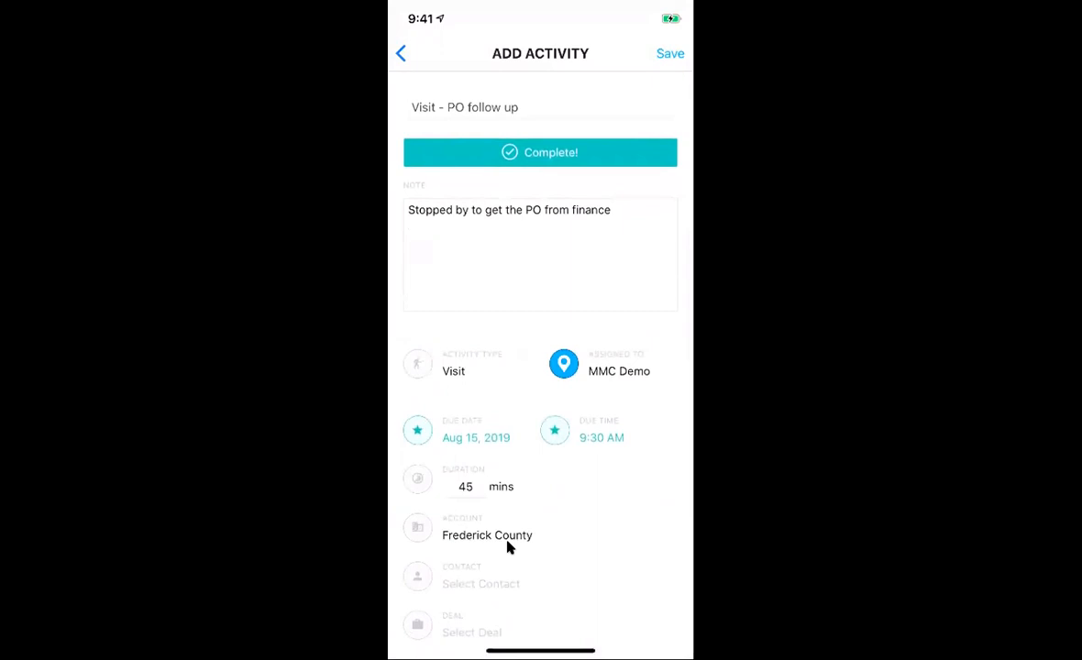
{"action": "scroll", "coordinate": [508, 547], "scroll_direction": "up", "scroll_amount": 2}
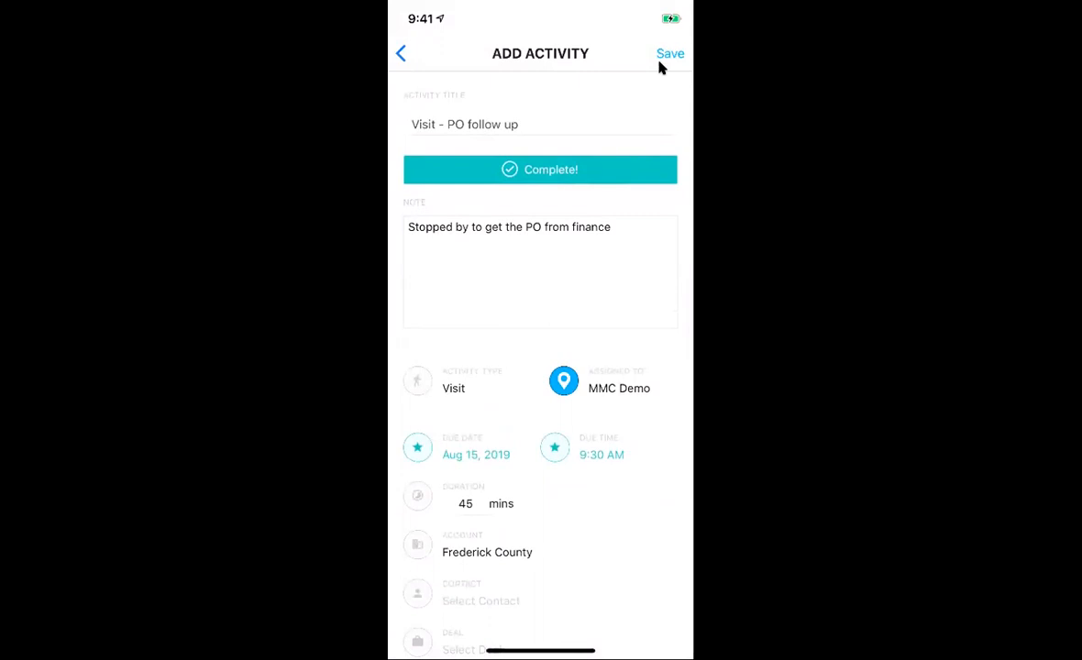
{"action": "left_click", "coordinate": [660, 64]}
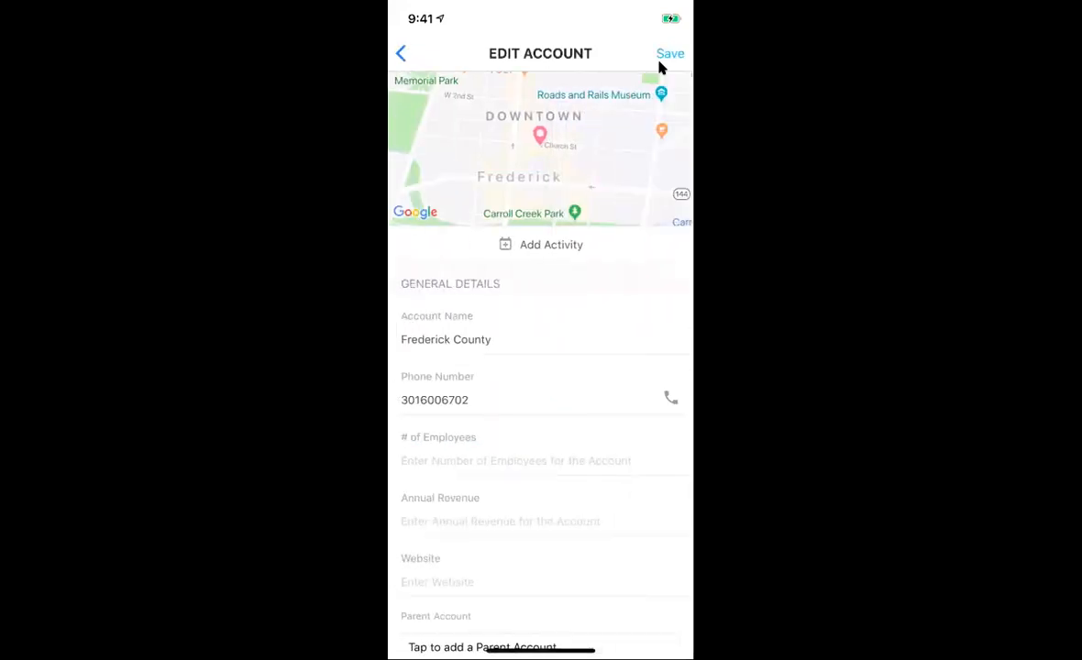
Step: Review the Visit - PO follow up activity in Frederick County's Activities list
{"action": "scroll", "coordinate": [658, 62], "scroll_direction": "down", "scroll_amount": 9}
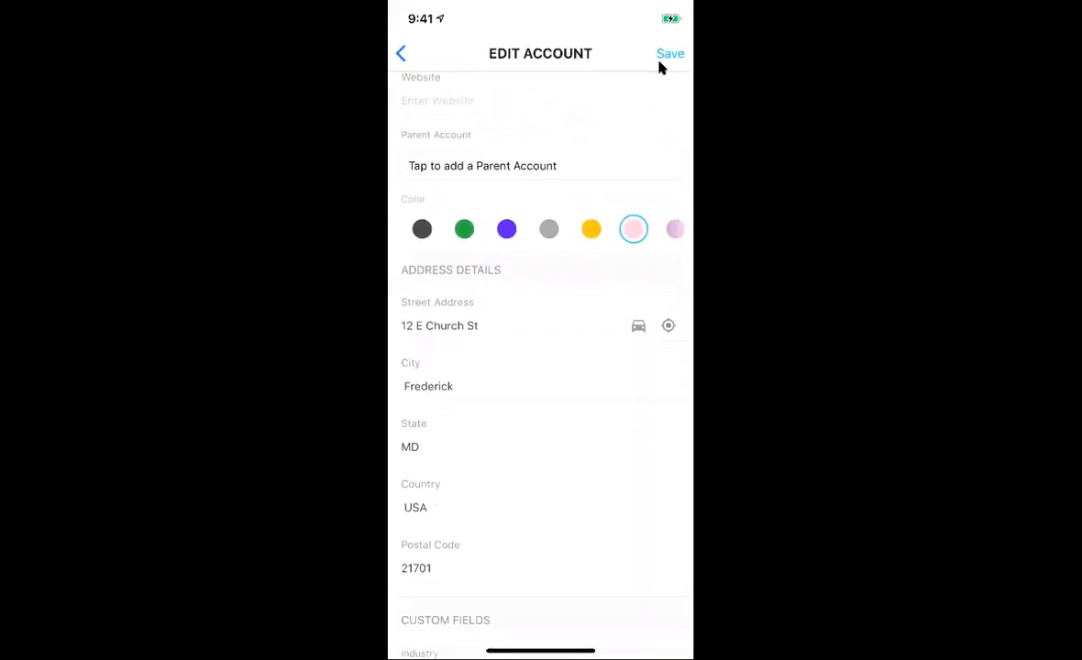
{"action": "scroll", "coordinate": [660, 66], "scroll_direction": "down", "scroll_amount": 10}
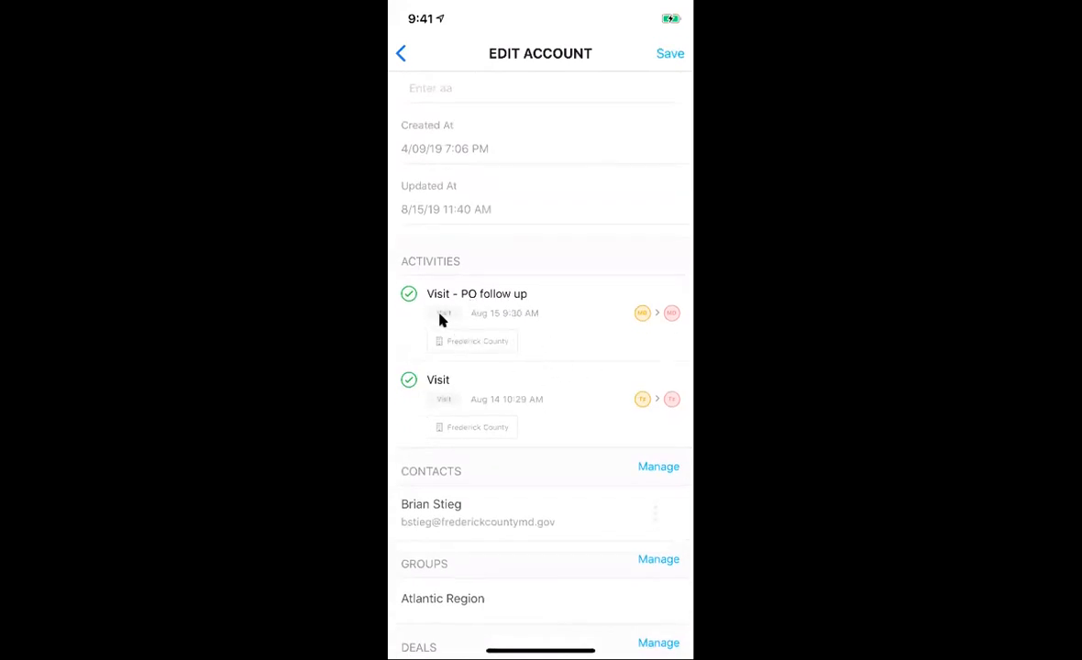
{"action": "left_click", "coordinate": [507, 337]}
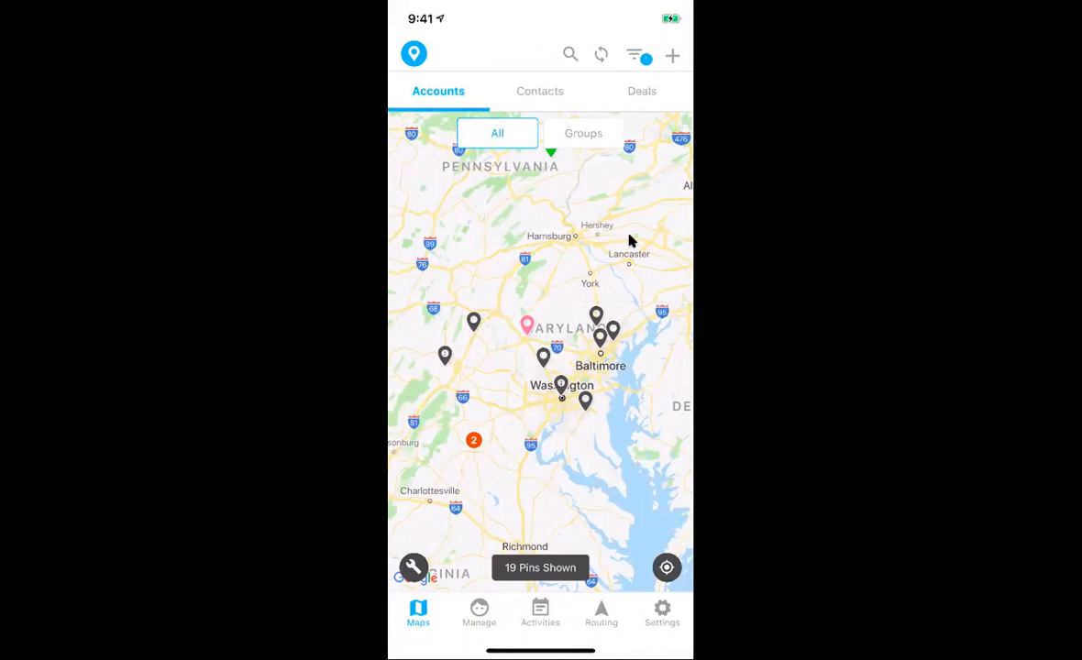
{"action": "left_click", "coordinate": [672, 57]}
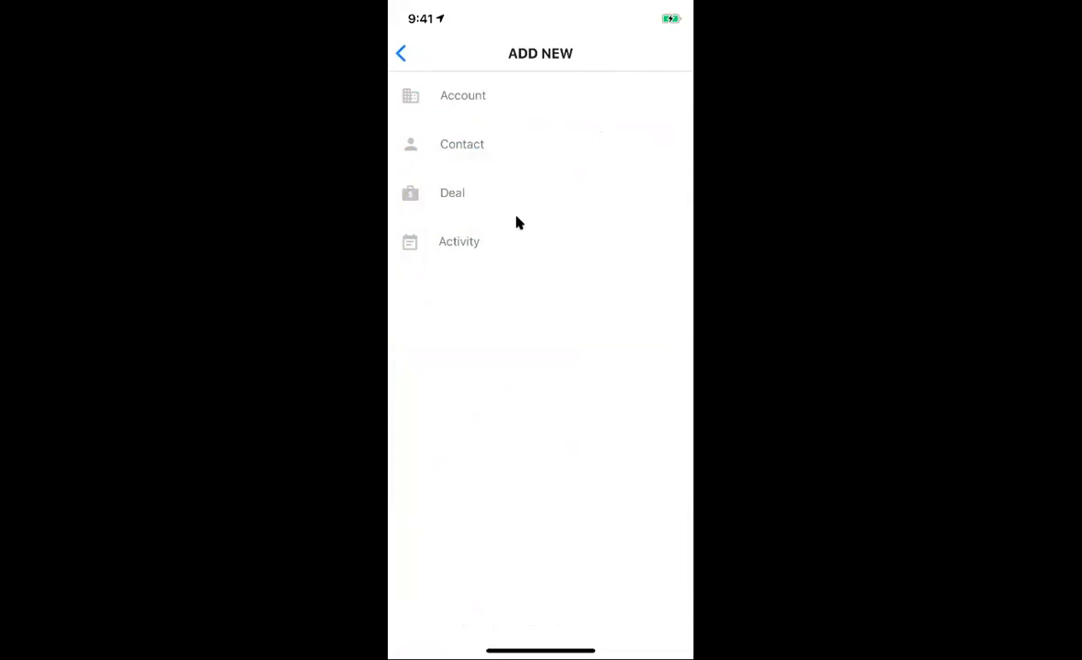
Step: Add an individual account named 'MMC Raleigh office' with a phone number and website Mapmycustomers.me
{"action": "left_click", "coordinate": [501, 109]}
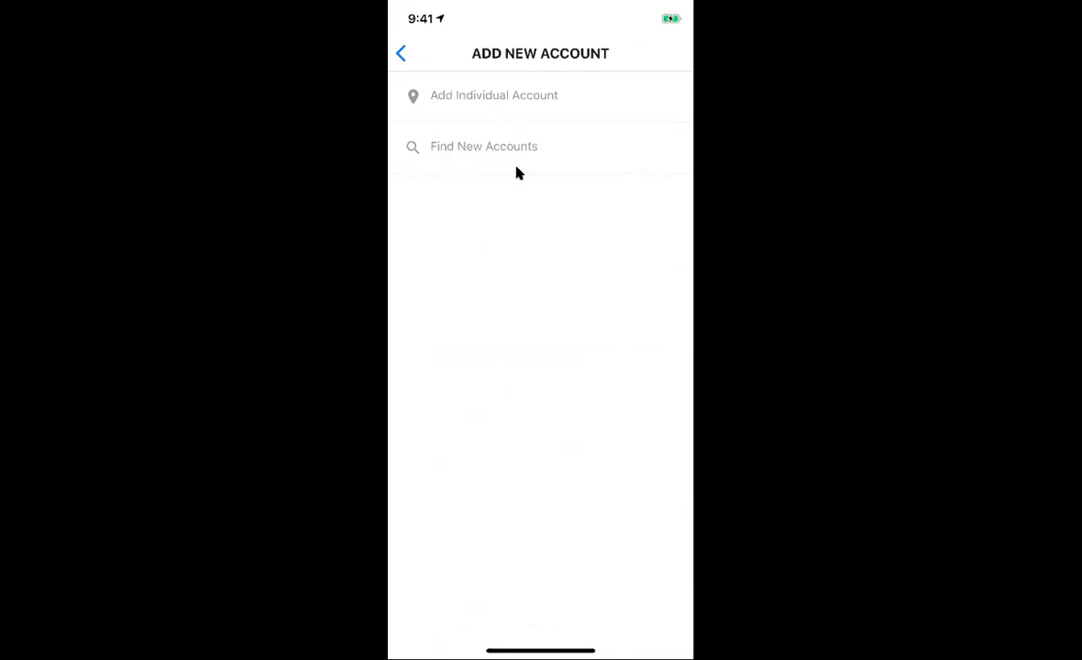
{"action": "left_click", "coordinate": [504, 104]}
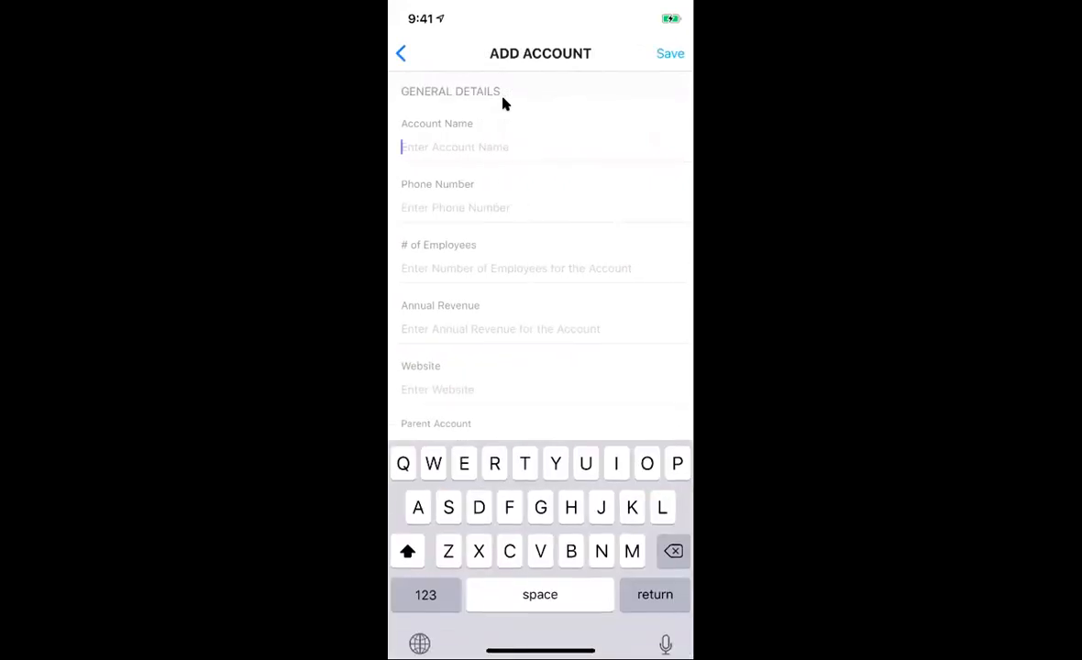
{"action": "type", "text": "map"}
{"action": "key", "text": "BackSpace"}
{"action": "key", "text": "BackSpace"}
{"action": "key", "text": "BackSpace"}
{"action": "key", "text": "BackSpace"}
{"action": "type", "text": "MMC R"}
{"action": "type", "text": "aleigh of"}
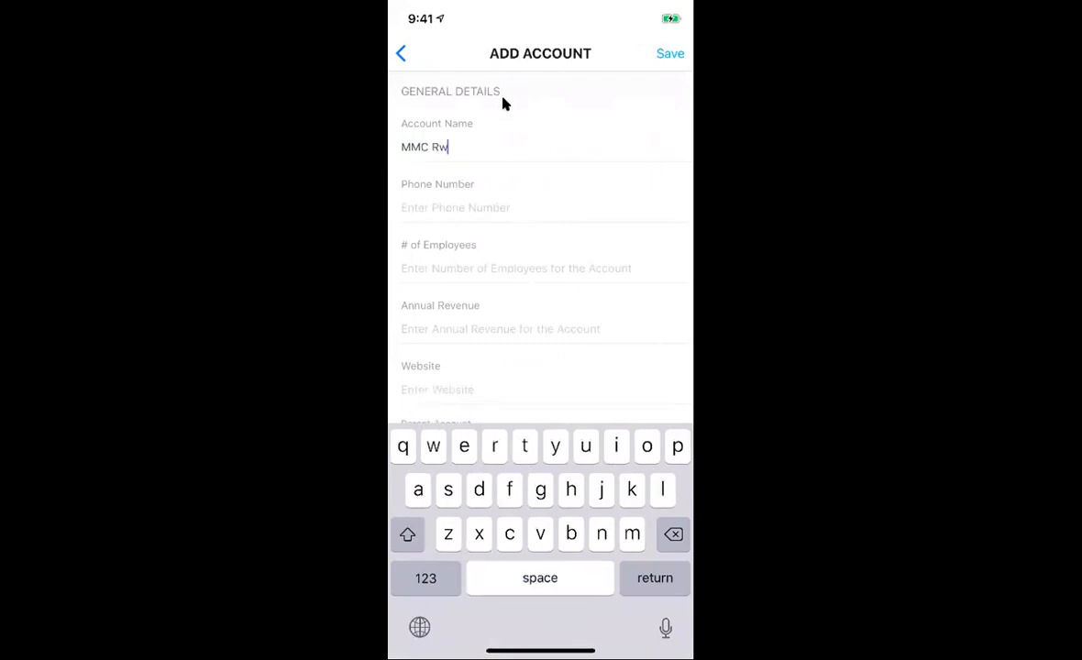
{"action": "type", "text": "fice"}
{"action": "key", "text": "Return"}
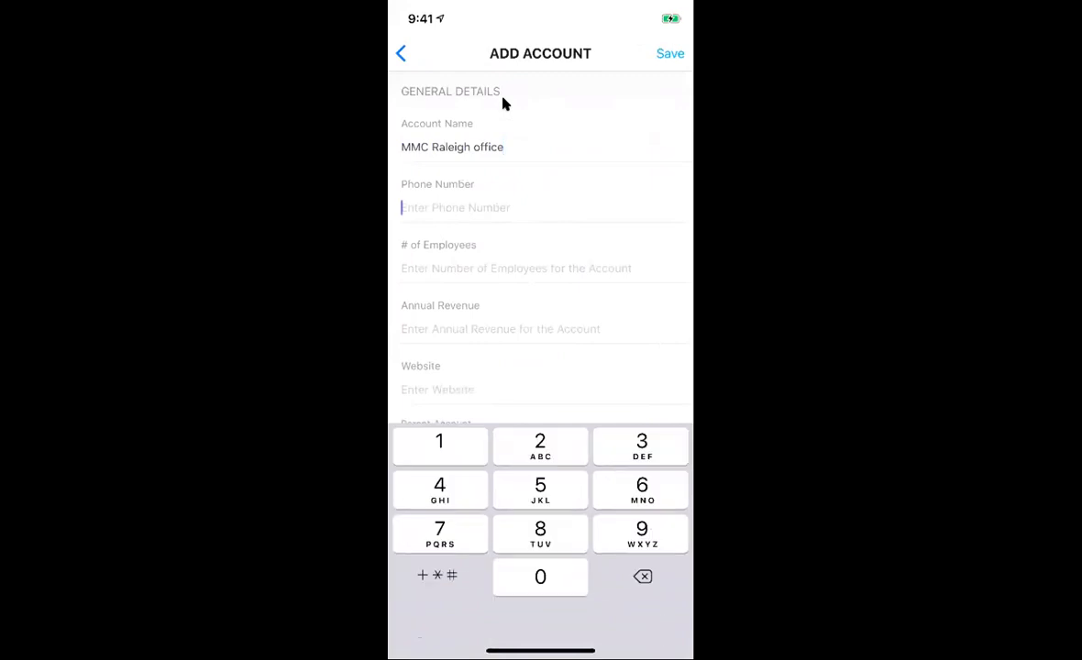
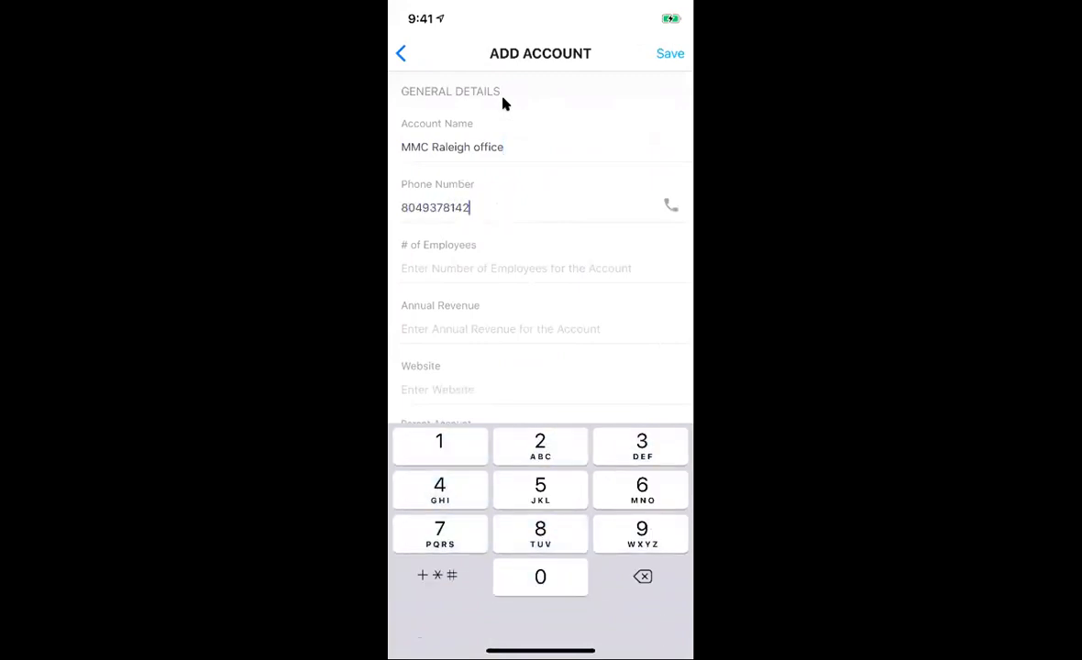
{"action": "scroll", "coordinate": [502, 98], "scroll_direction": "down", "scroll_amount": 1}
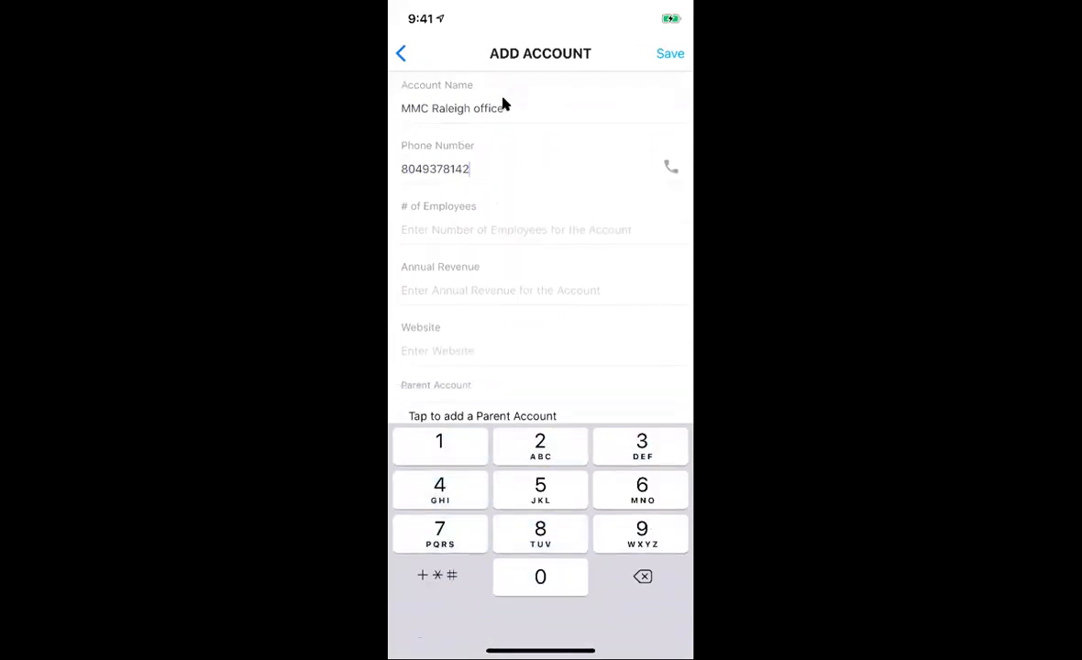
{"action": "left_click", "coordinate": [438, 331]}
{"action": "type", "text": "Mapmyc"}
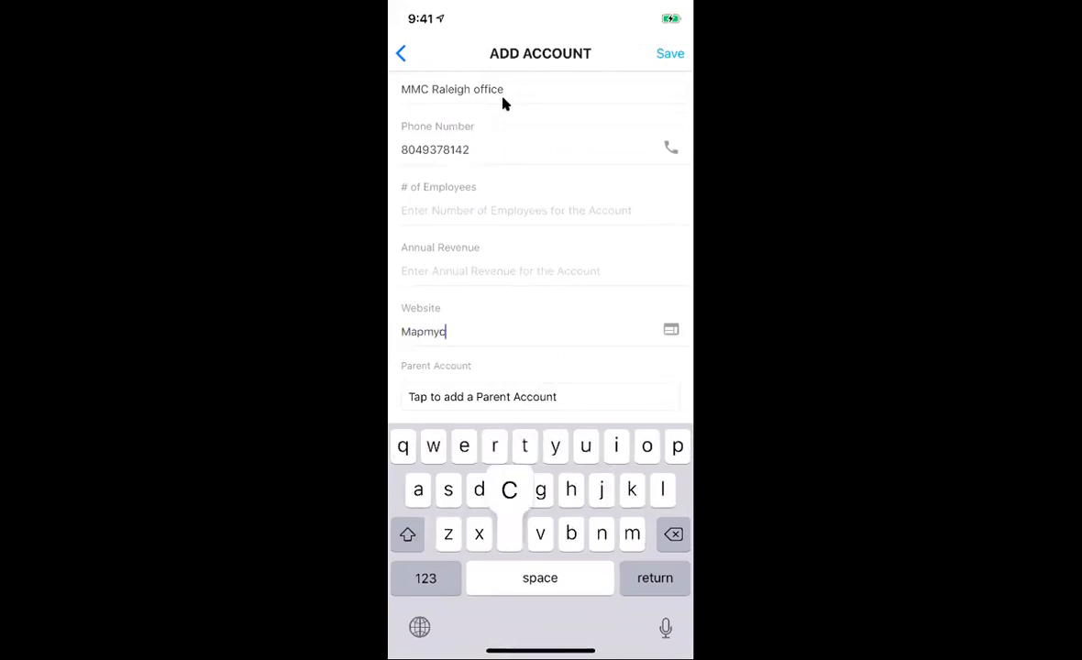
{"action": "type", "text": "ustomers.me"}
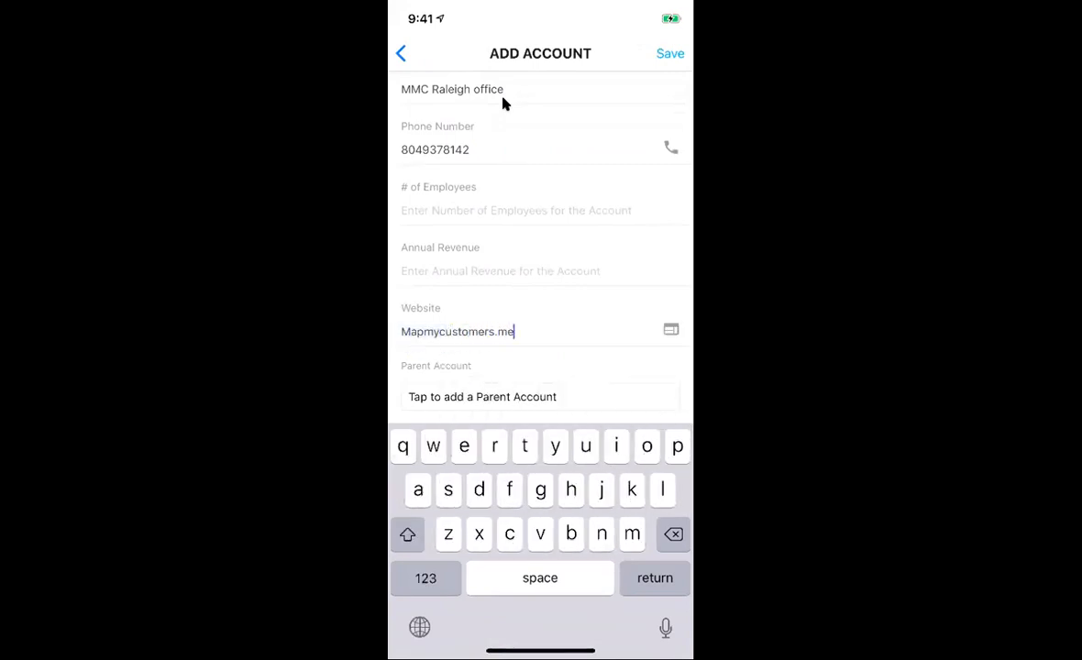
{"action": "scroll", "coordinate": [503, 103], "scroll_direction": "down", "scroll_amount": 1}
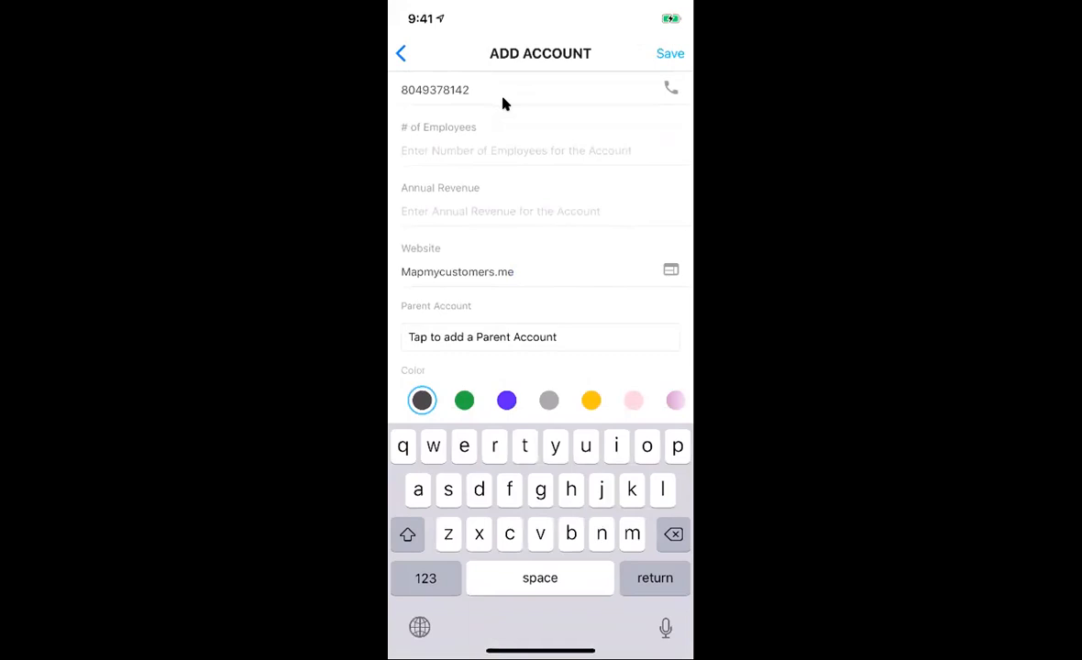
Step: Set the parent account to Map My Customers and fill the street address from current location
{"action": "left_click", "coordinate": [482, 337]}
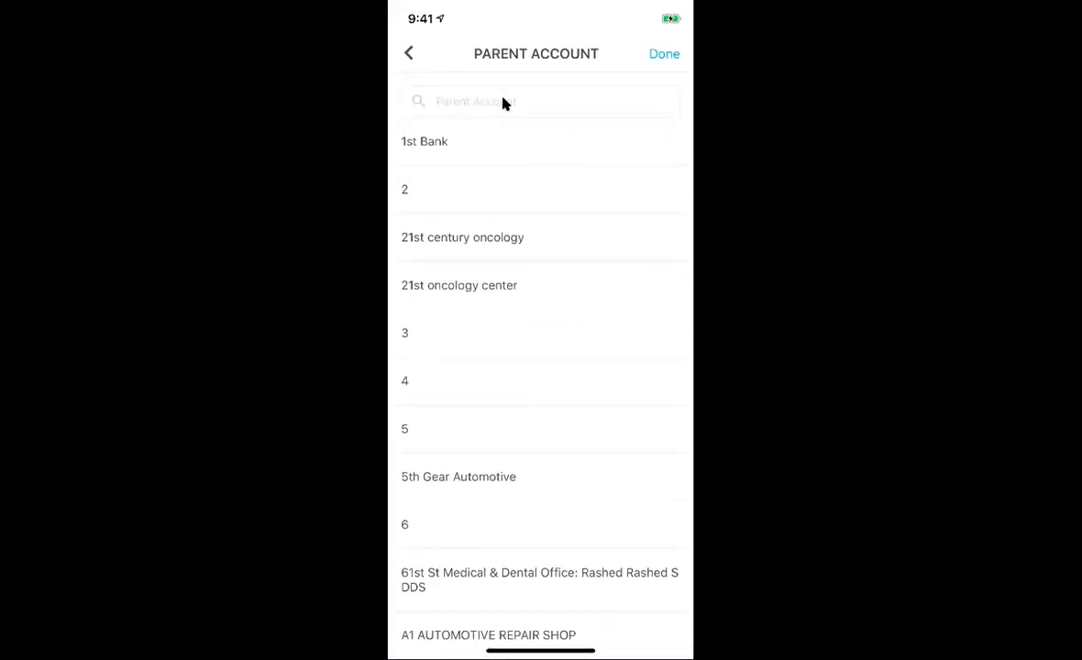
{"action": "left_click", "coordinate": [503, 103]}
{"action": "type", "text": "map my"}
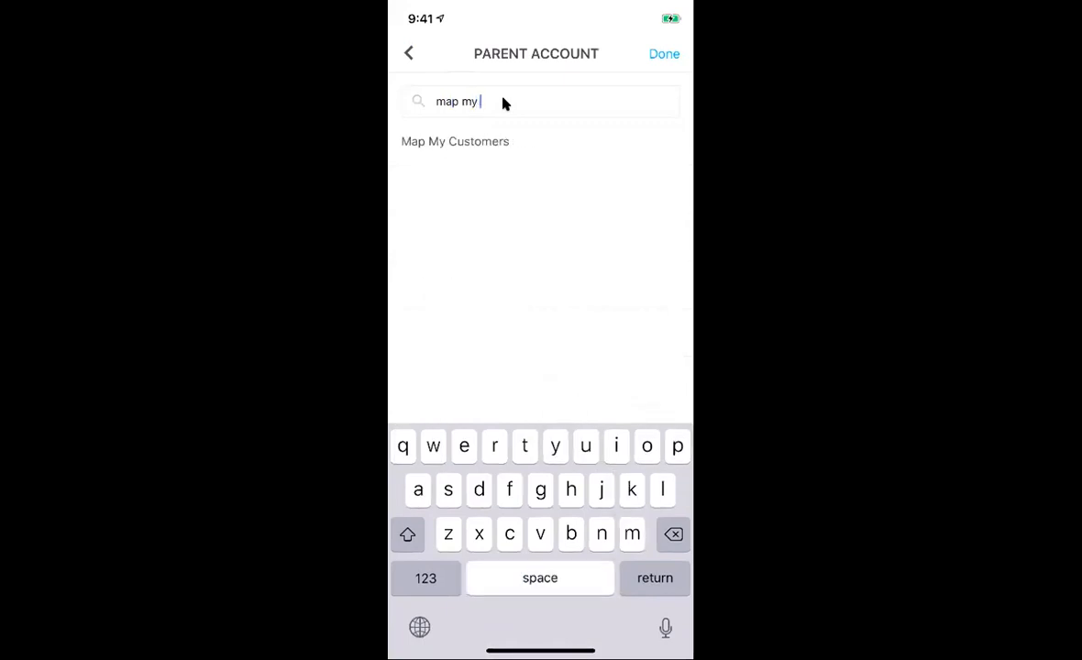
{"action": "left_click", "coordinate": [455, 141]}
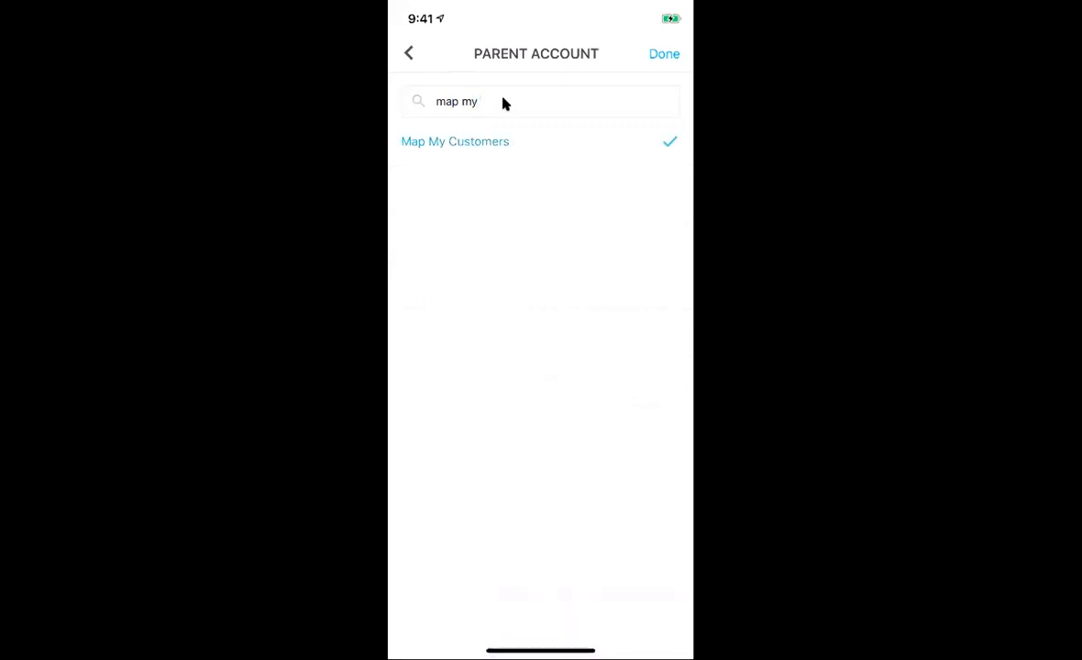
{"action": "left_click", "coordinate": [664, 53]}
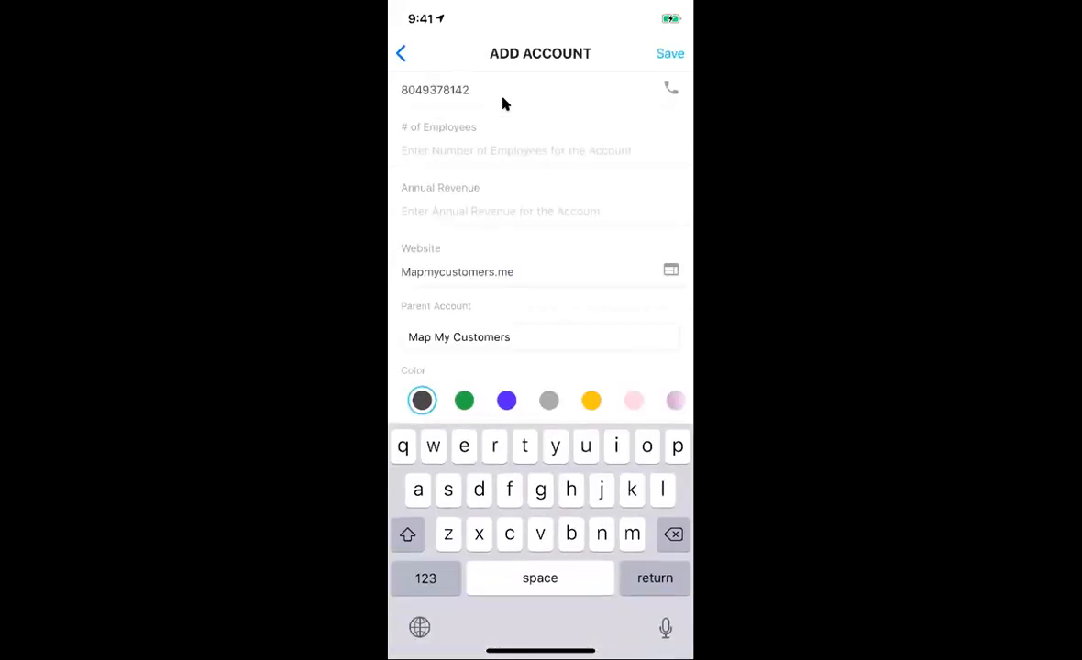
{"action": "scroll", "coordinate": [503, 104], "scroll_direction": "down", "scroll_amount": 5}
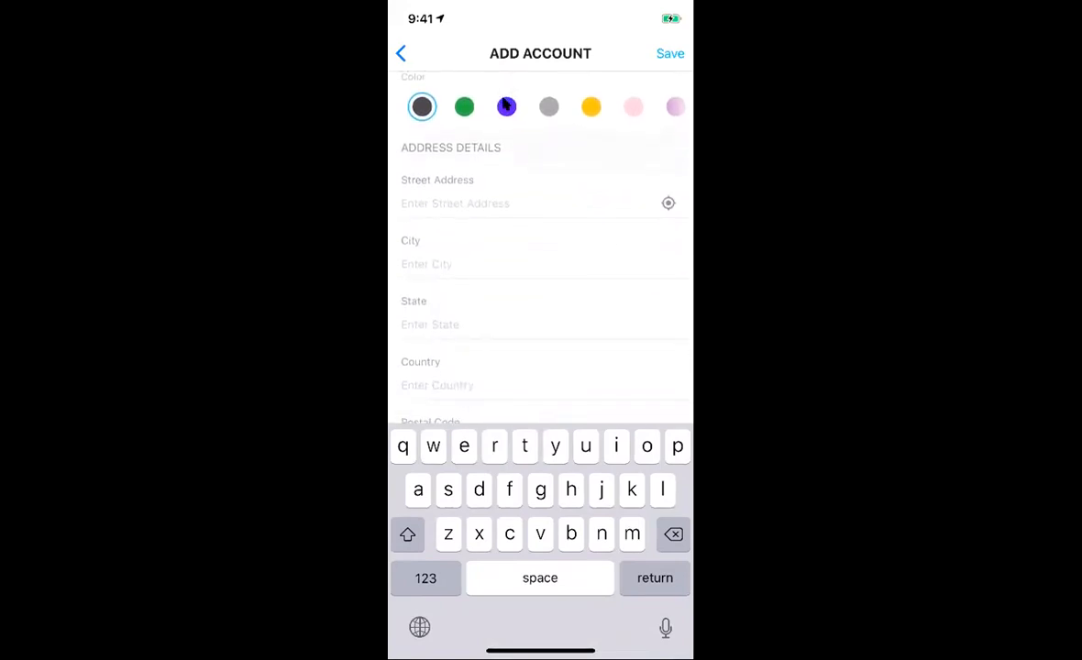
{"action": "left_click", "coordinate": [670, 195]}
{"action": "scroll", "coordinate": [670, 194], "scroll_direction": "down", "scroll_amount": 5}
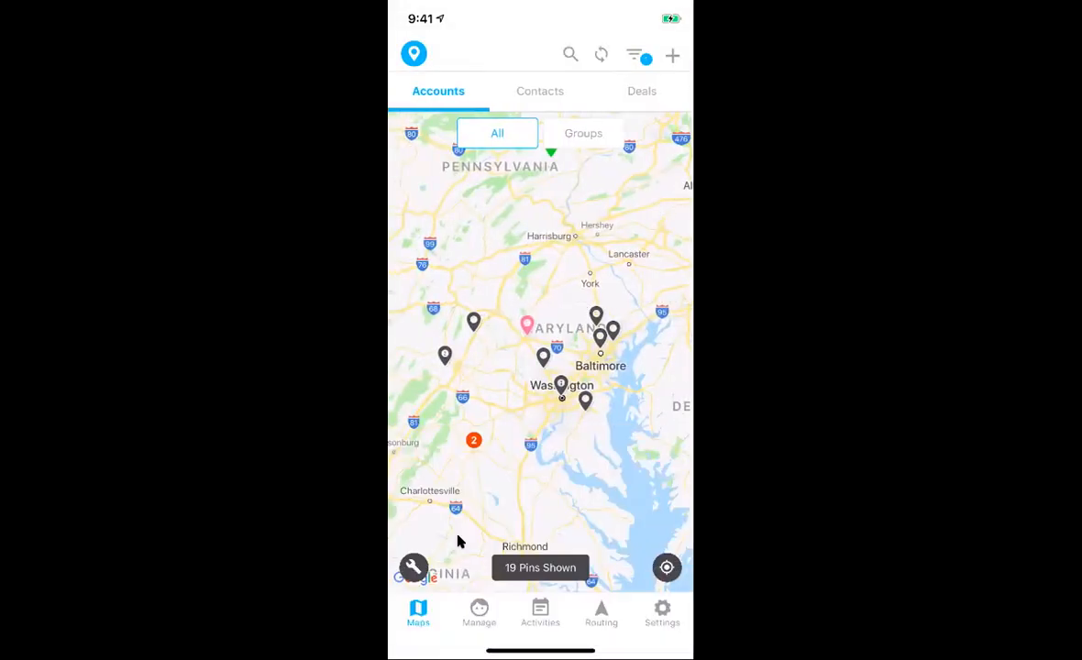
Step: Open the MMC Raleigh office account and start adding a new contact to it
{"action": "left_click", "coordinate": [477, 615]}
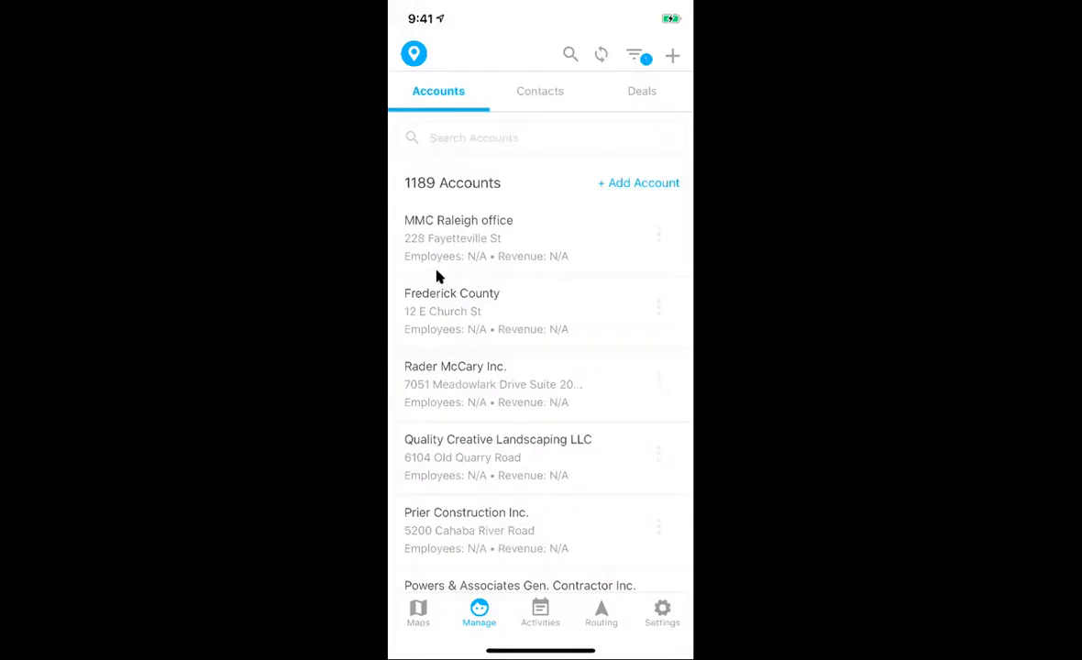
{"action": "left_click", "coordinate": [511, 234]}
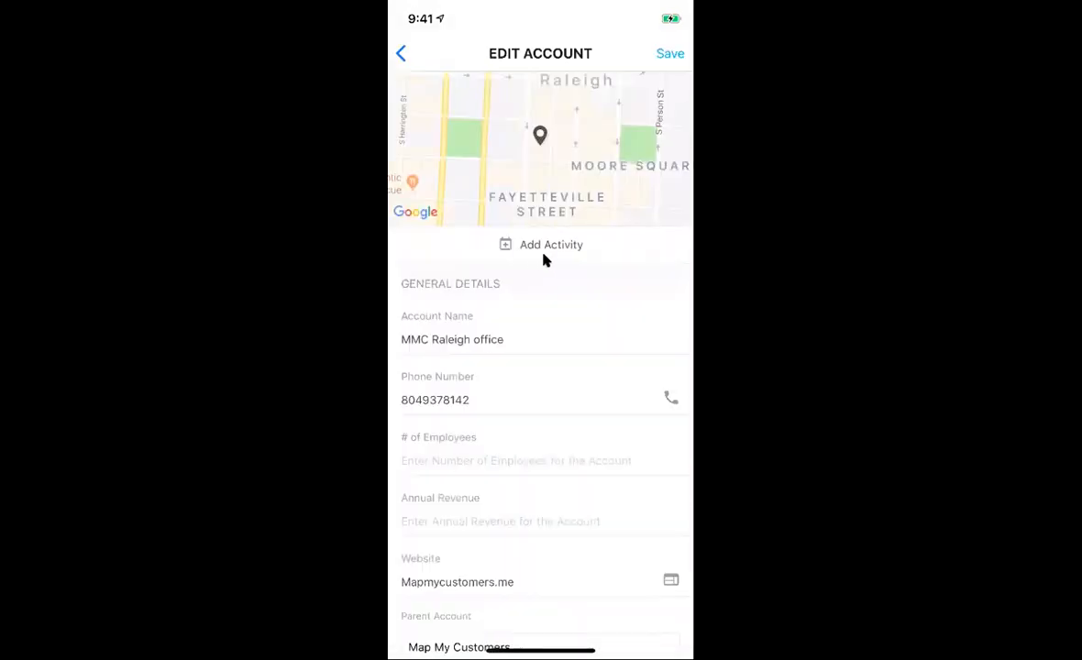
{"action": "scroll", "coordinate": [546, 259], "scroll_direction": "down", "scroll_amount": 5}
{"action": "scroll", "coordinate": [542, 260], "scroll_direction": "down", "scroll_amount": 10}
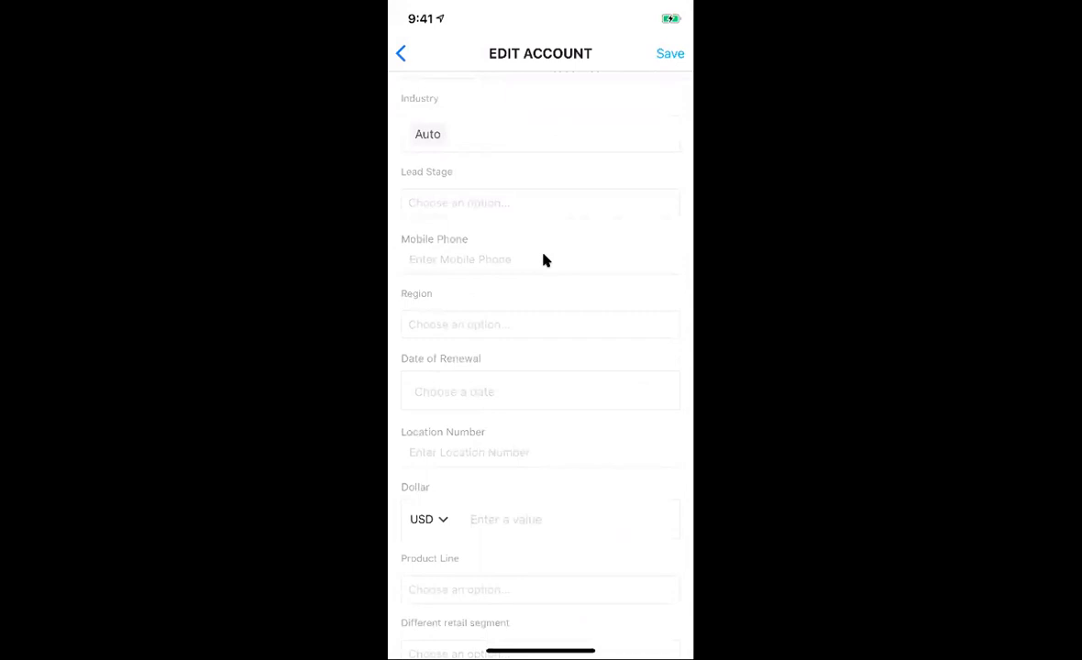
{"action": "scroll", "coordinate": [544, 261], "scroll_direction": "down", "scroll_amount": 3}
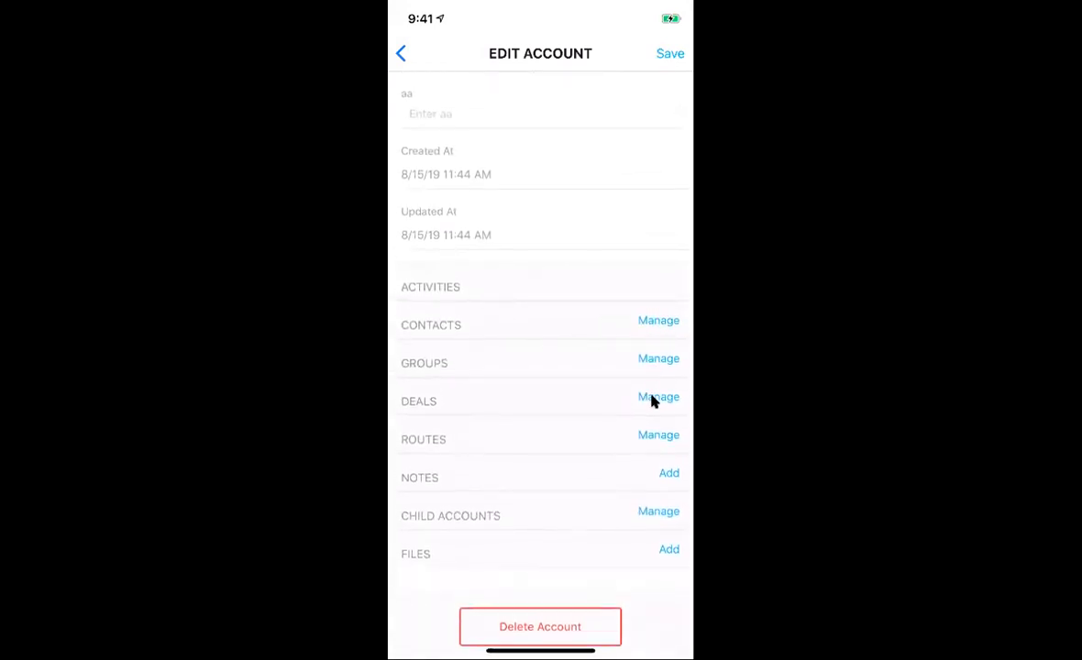
{"action": "left_click", "coordinate": [657, 457]}
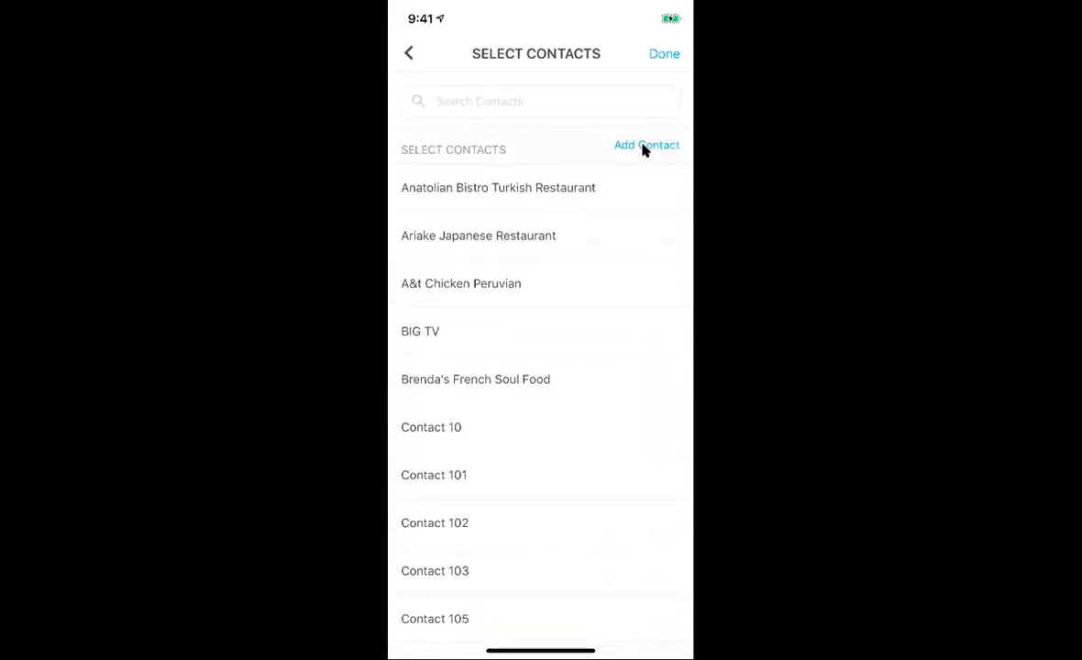
{"action": "left_click", "coordinate": [644, 148]}
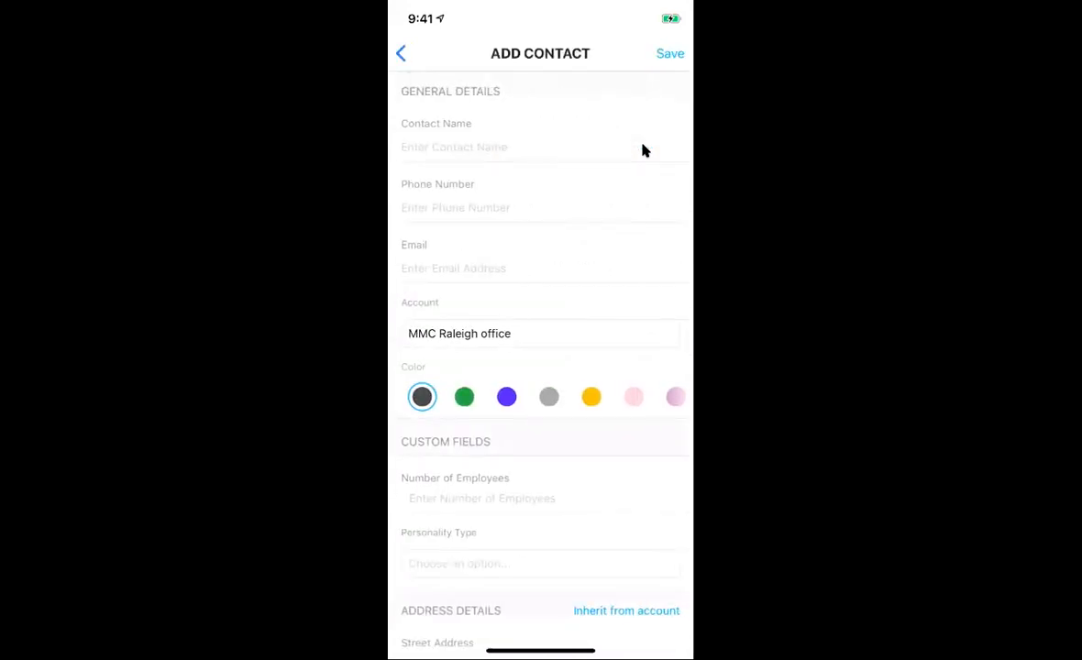
{"action": "scroll", "coordinate": [643, 150], "scroll_direction": "down", "scroll_amount": 5}
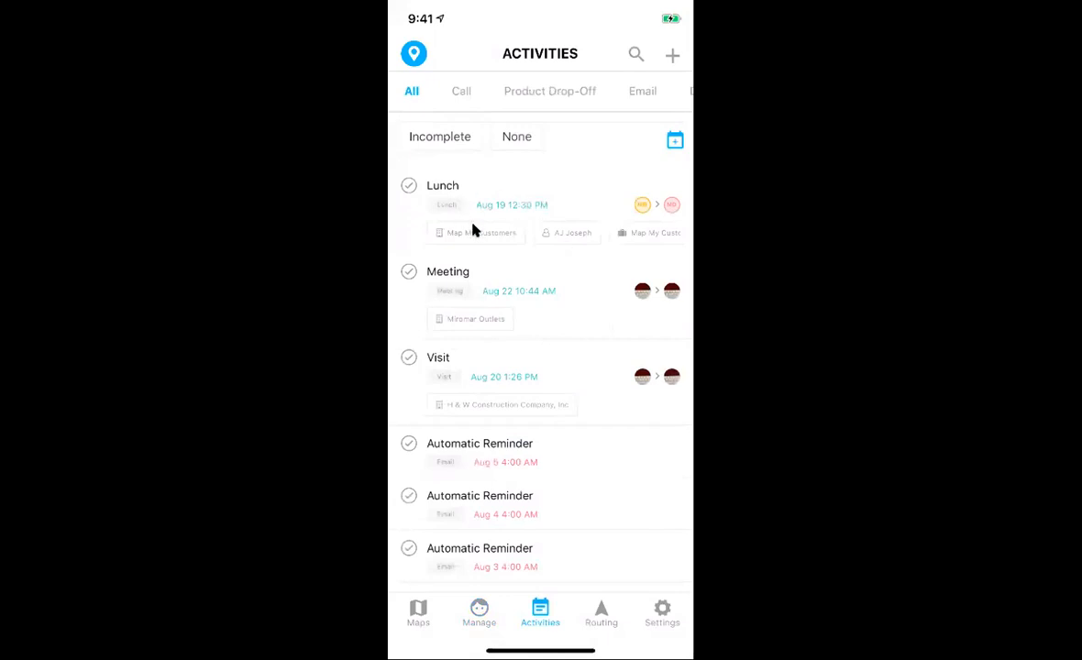
Step: Mark the Lunch activity as completed
{"action": "scroll", "coordinate": [473, 230], "scroll_direction": "down", "scroll_amount": 4}
{"action": "scroll", "coordinate": [475, 231], "scroll_direction": "up", "scroll_amount": 6}
{"action": "scroll", "coordinate": [476, 462], "scroll_direction": "down", "scroll_amount": 2}
{"action": "scroll", "coordinate": [450, 395], "scroll_direction": "up", "scroll_amount": 3}
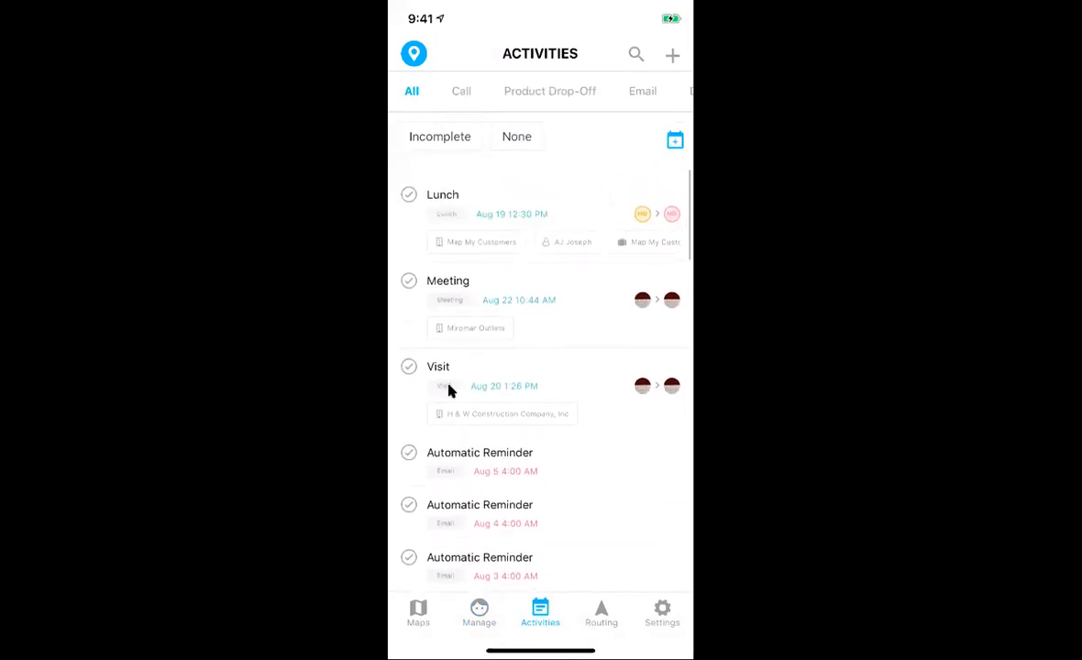
{"action": "left_click", "coordinate": [495, 222]}
{"action": "left_click", "coordinate": [529, 171]}
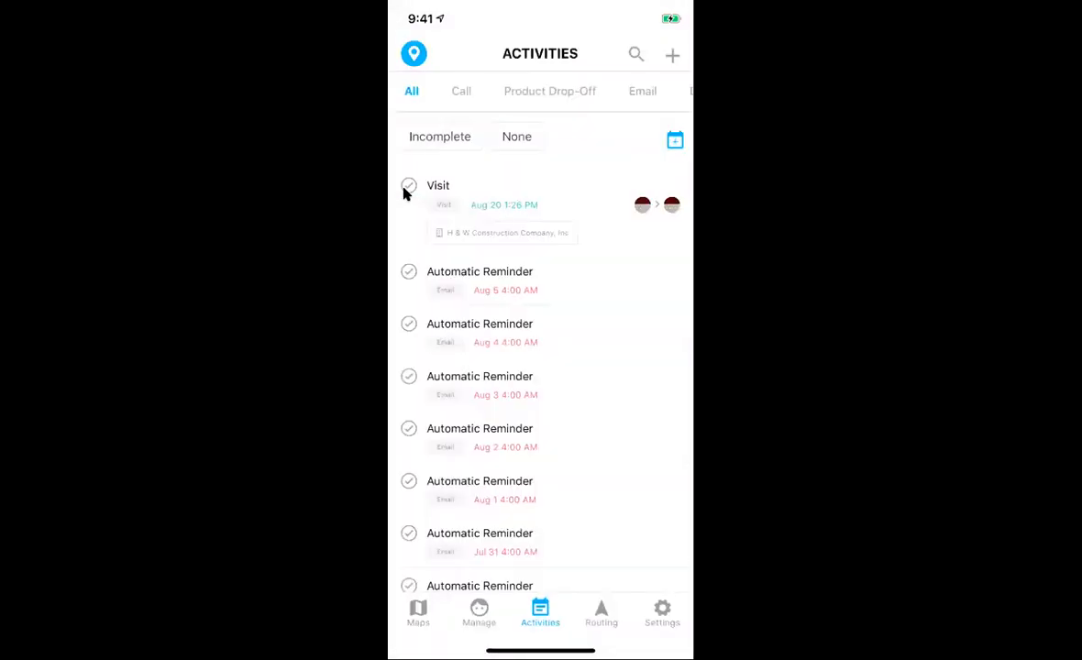
Step: Change the activity status filter from Incomplete to All
{"action": "left_click", "coordinate": [453, 137]}
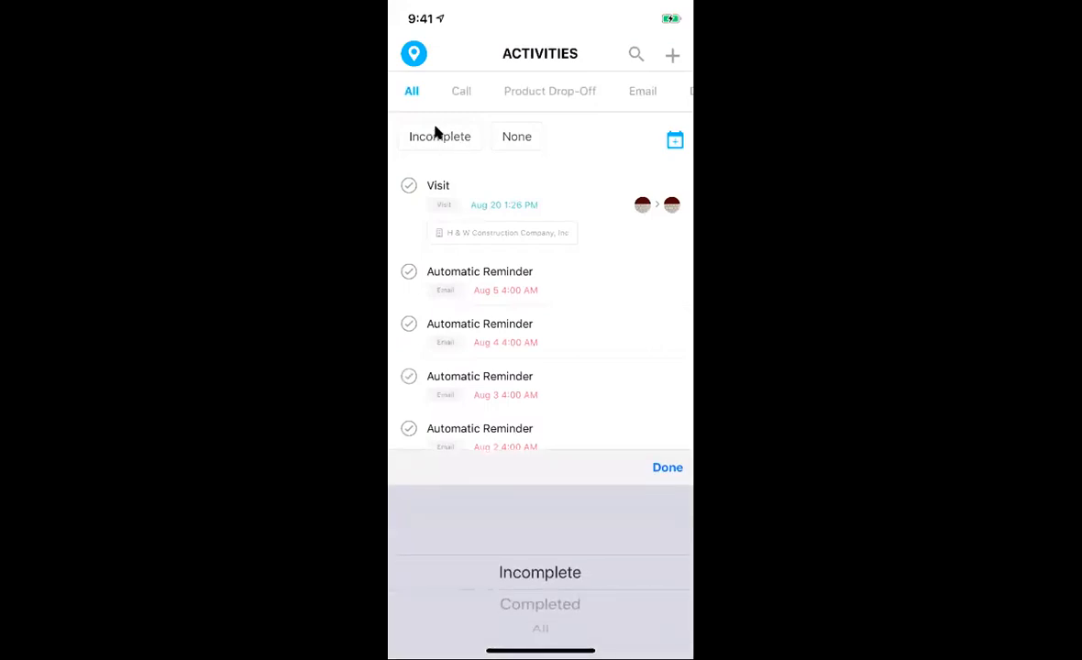
{"action": "left_click_drag", "start_coordinate": [535, 587], "coordinate": [518, 394]}
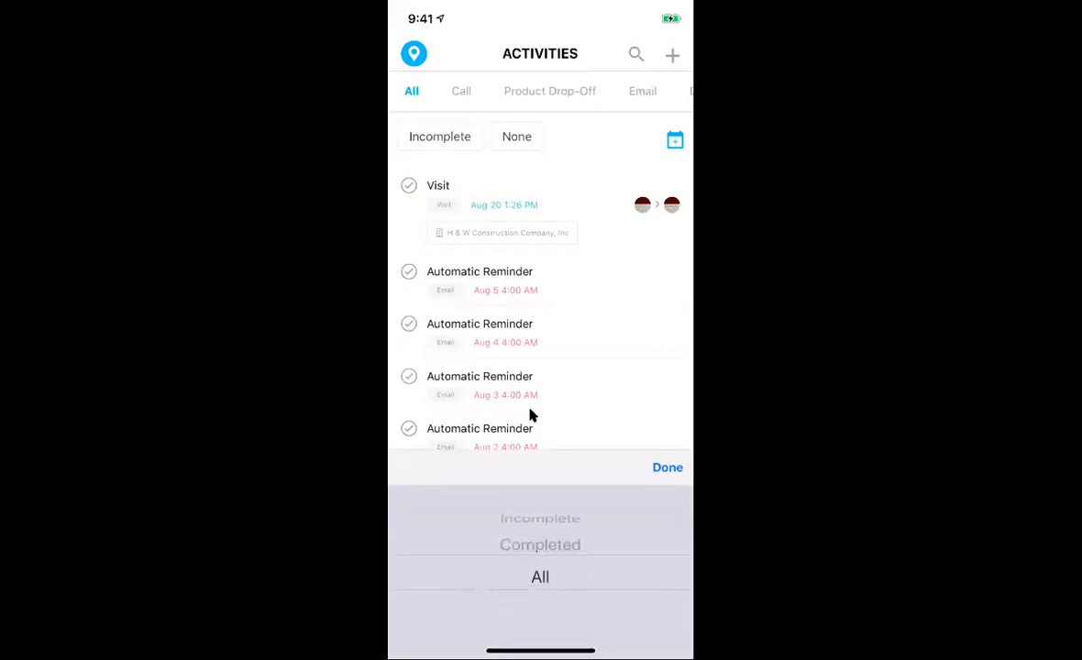
{"action": "left_click", "coordinate": [668, 469]}
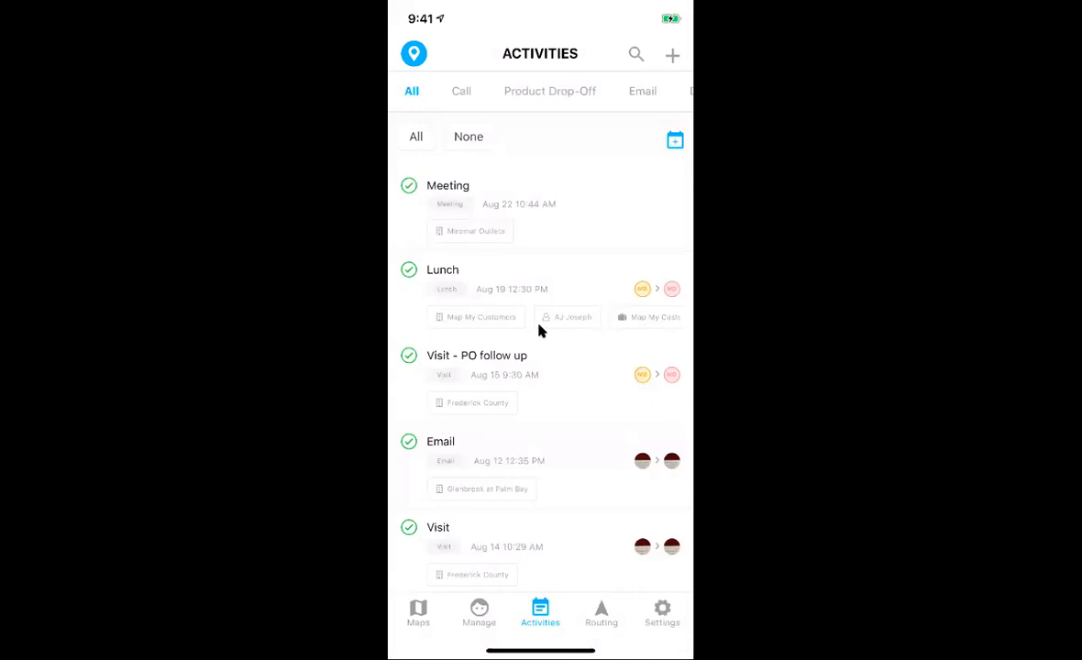
{"action": "scroll", "coordinate": [496, 316], "scroll_direction": "down", "scroll_amount": 2}
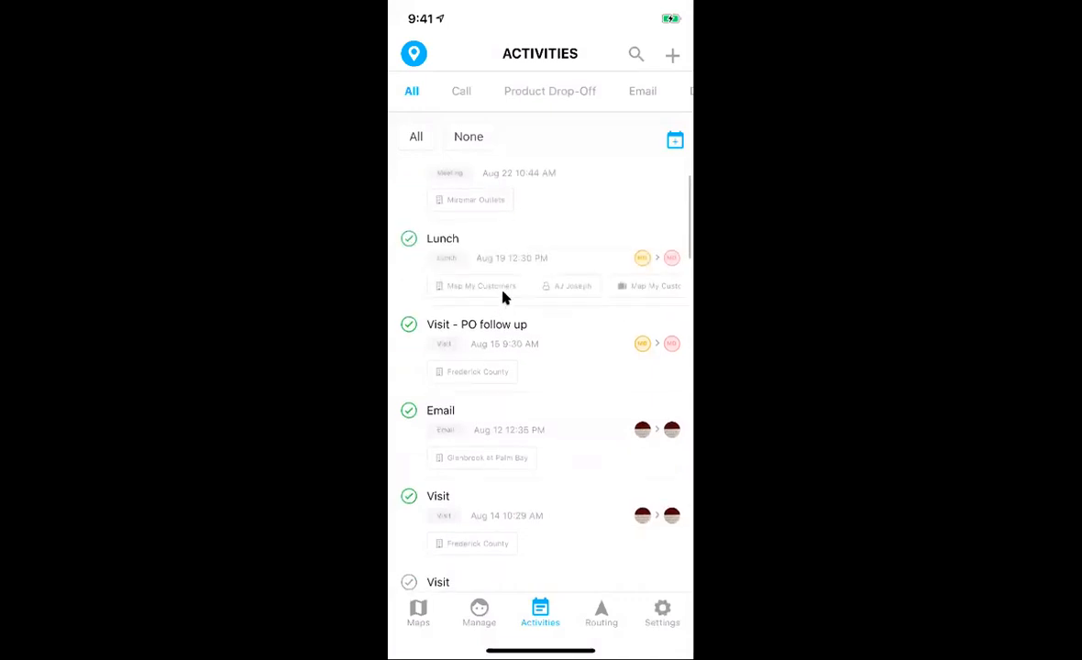
{"action": "scroll", "coordinate": [604, 359], "scroll_direction": "down", "scroll_amount": 3}
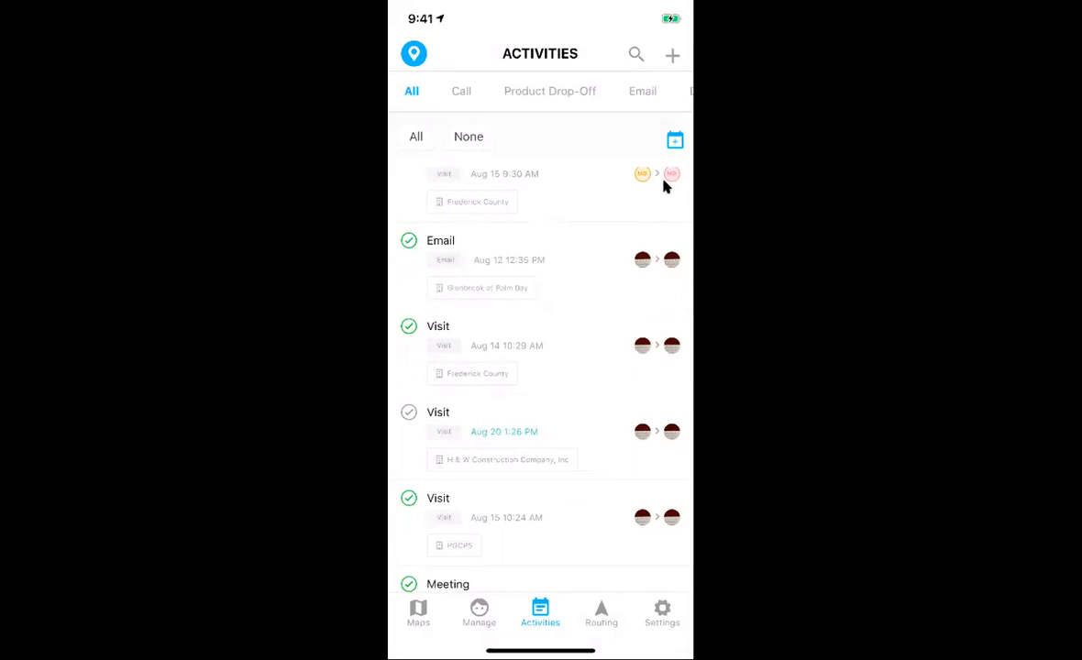
{"action": "scroll", "coordinate": [666, 186], "scroll_direction": "up", "scroll_amount": 3}
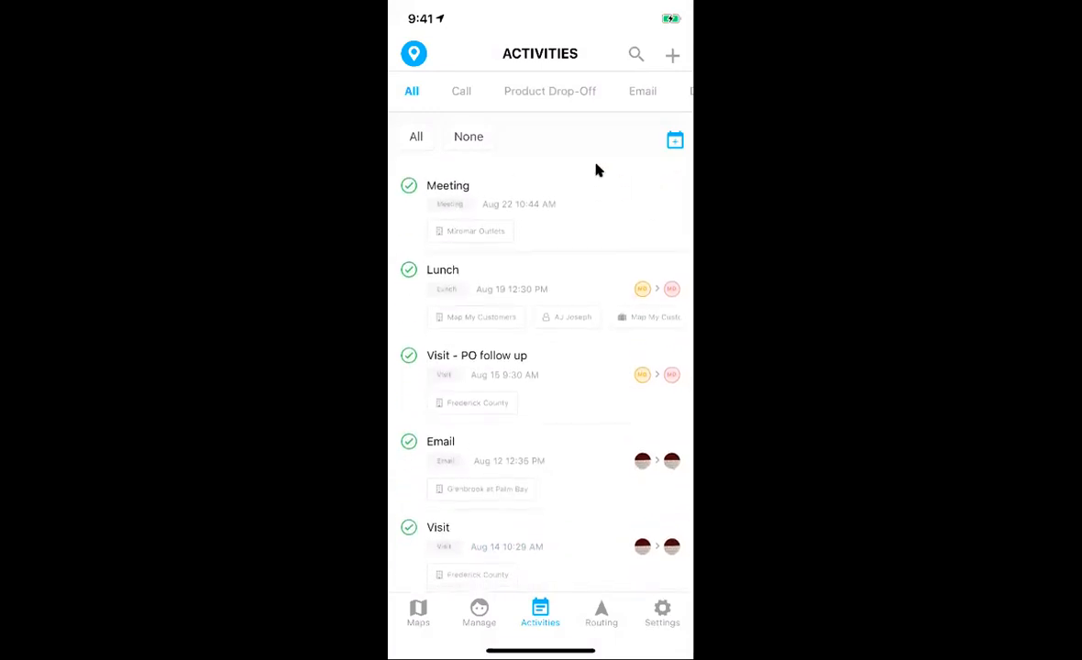
Step: Briefly show only Product Drop-Off activities, then all types, and go to Routing
{"action": "left_click", "coordinate": [516, 123]}
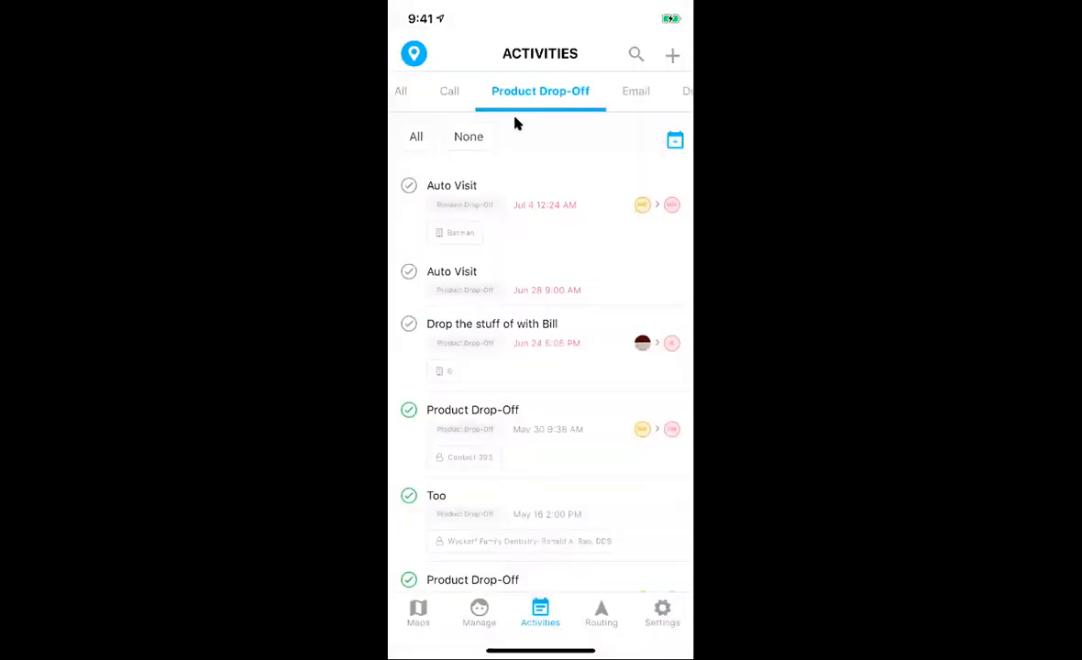
{"action": "left_click", "coordinate": [488, 101]}
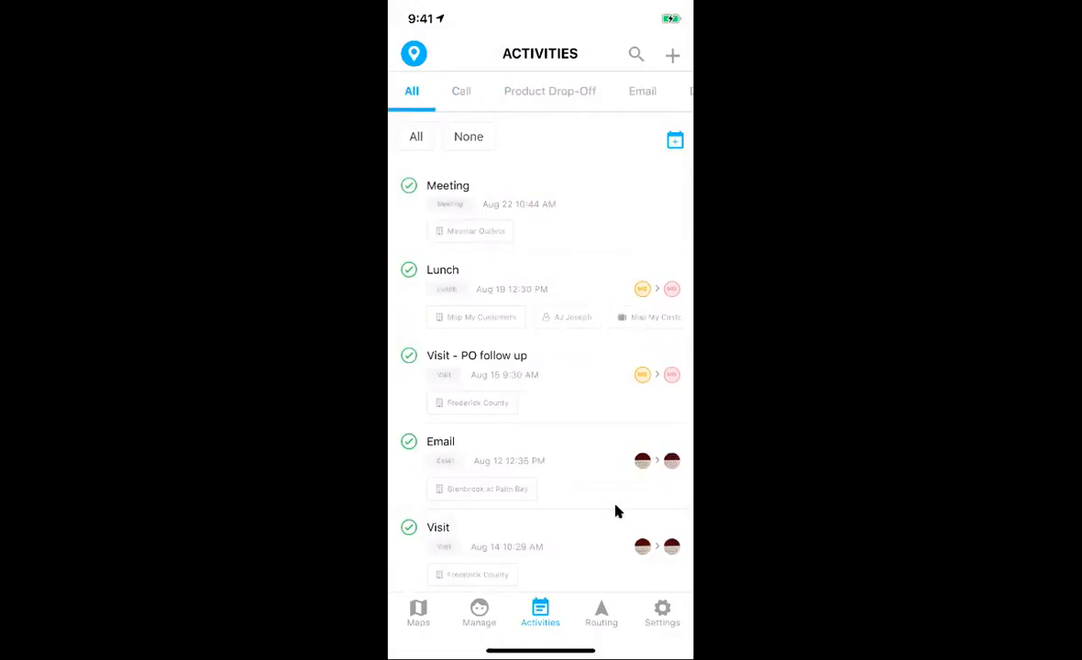
{"action": "left_click", "coordinate": [601, 611]}
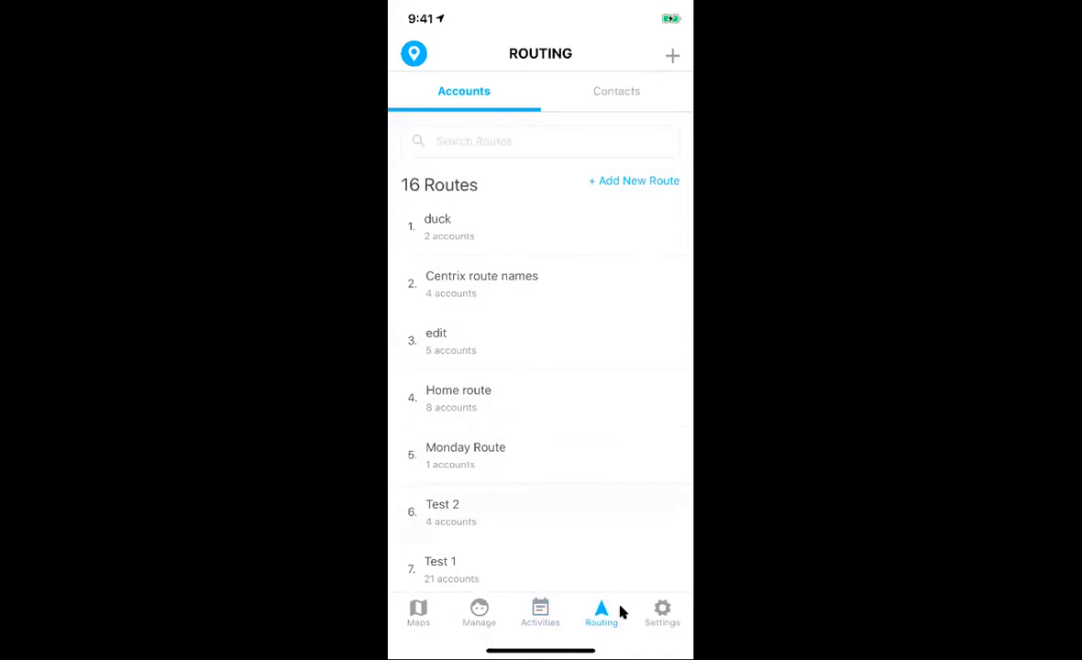
Step: Start a new route and add pins near Rocky Mount, south of Raleigh and around Greenville
{"action": "left_click", "coordinate": [612, 183]}
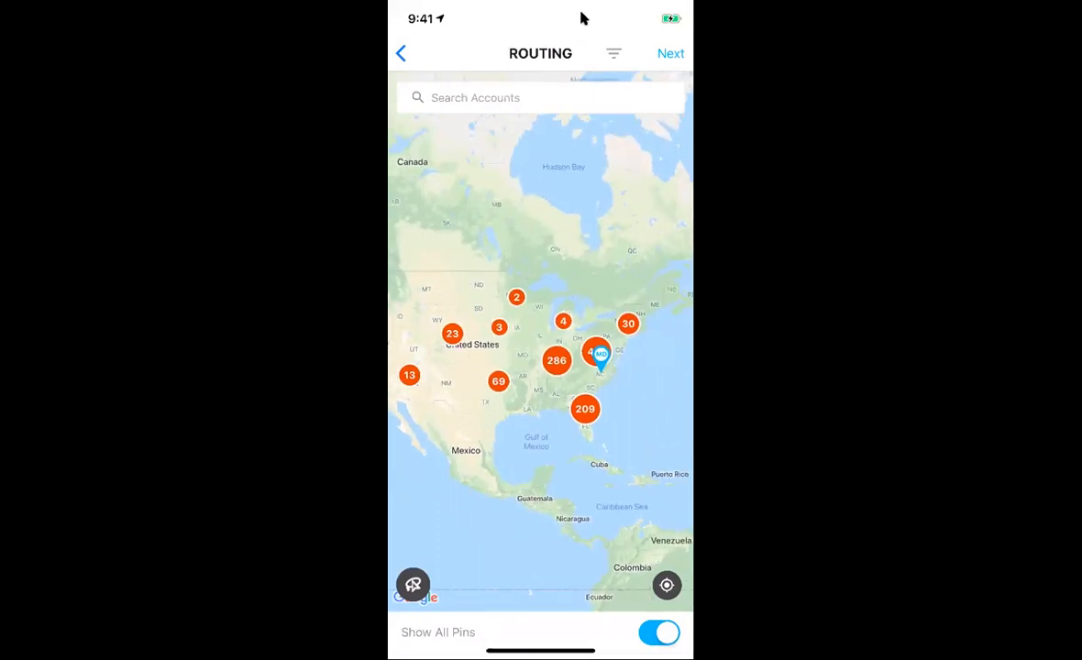
{"action": "left_click", "coordinate": [612, 54]}
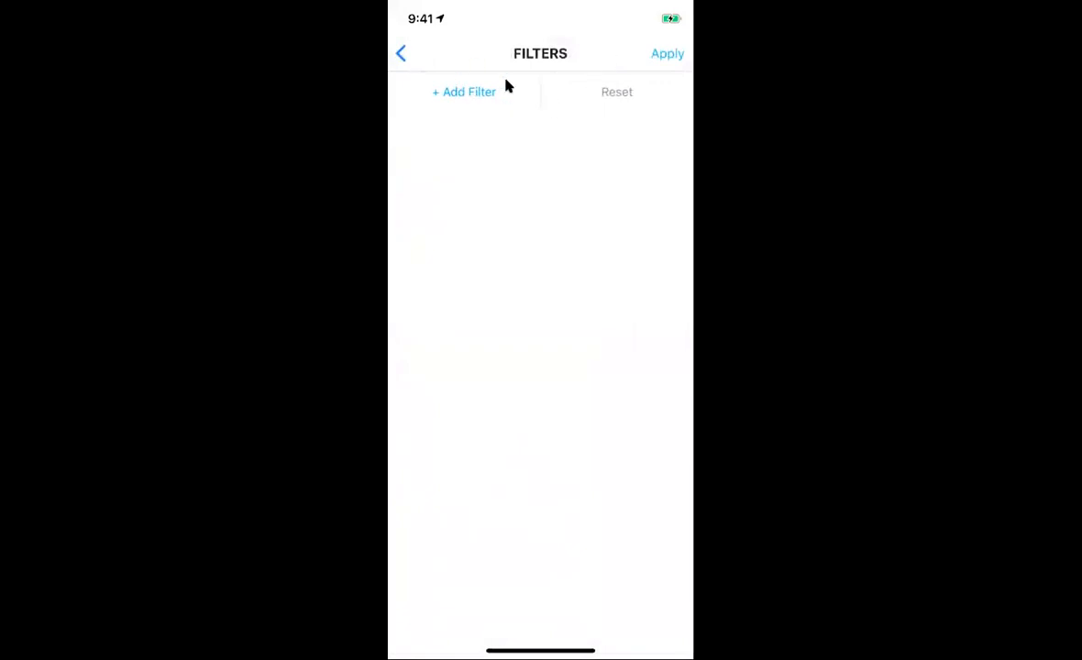
{"action": "left_click", "coordinate": [436, 62]}
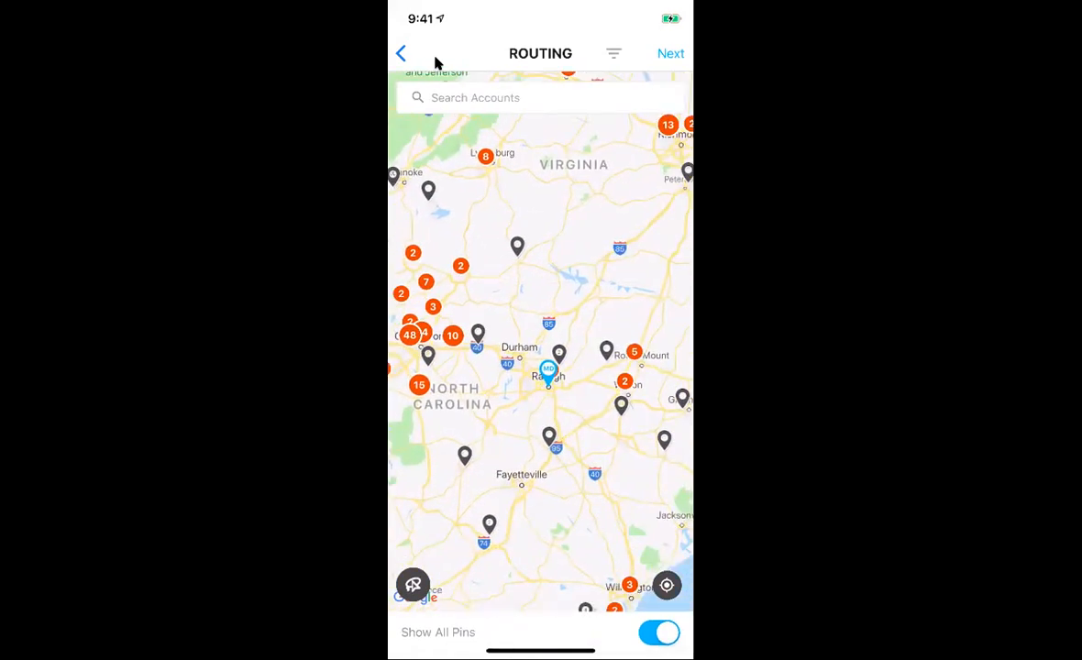
{"action": "left_click", "coordinate": [606, 351]}
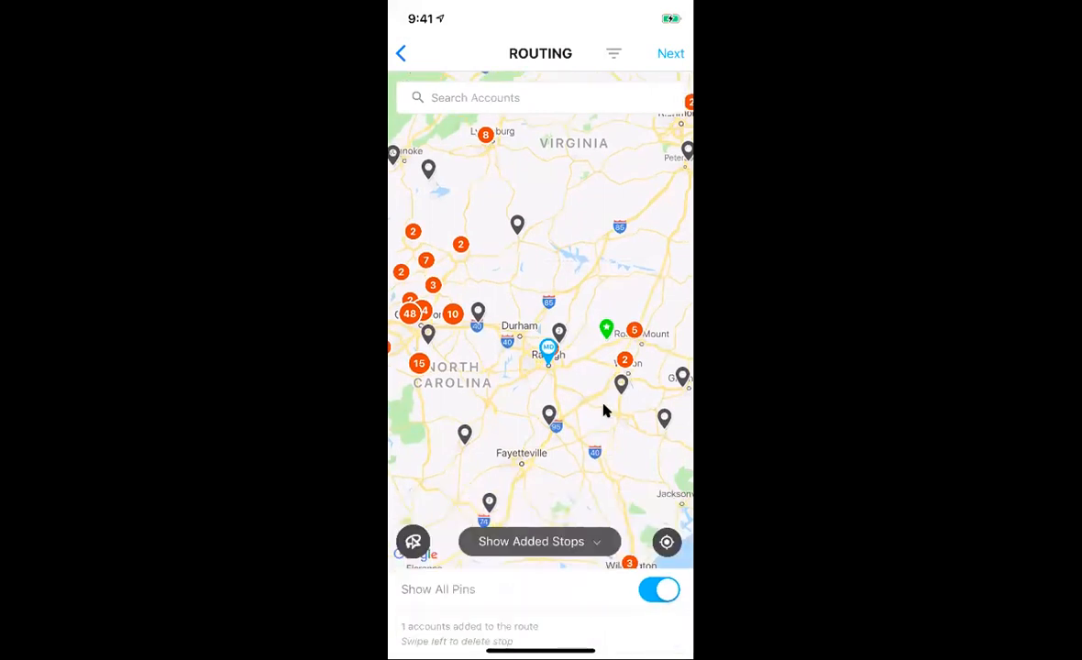
{"action": "left_click", "coordinate": [554, 418]}
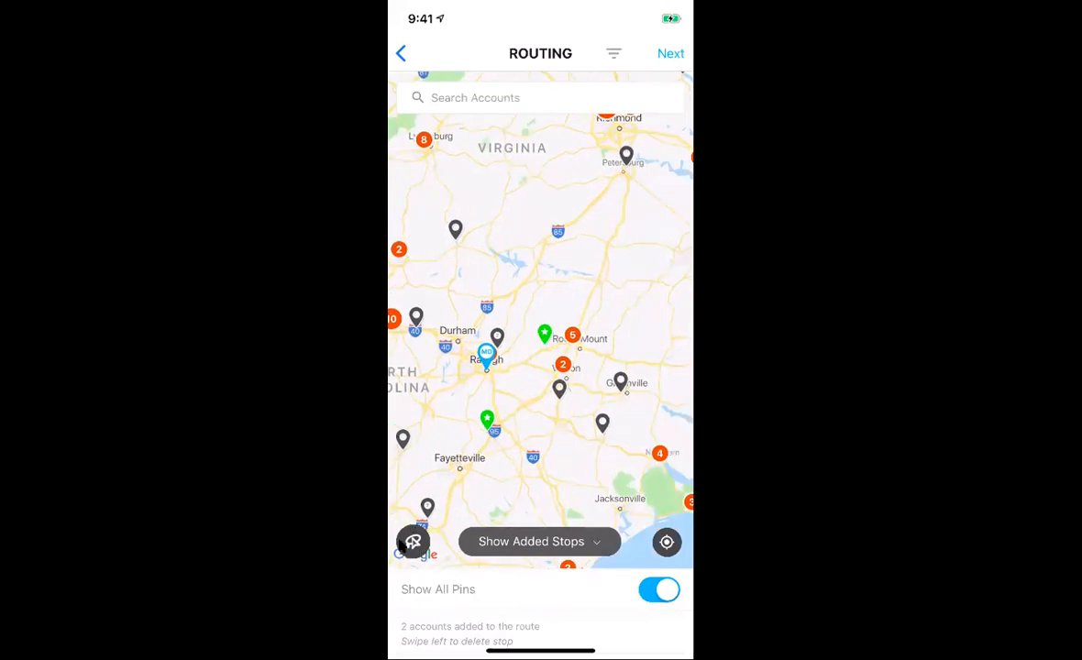
{"action": "left_click", "coordinate": [404, 545]}
{"action": "left_click", "coordinate": [540, 396]}
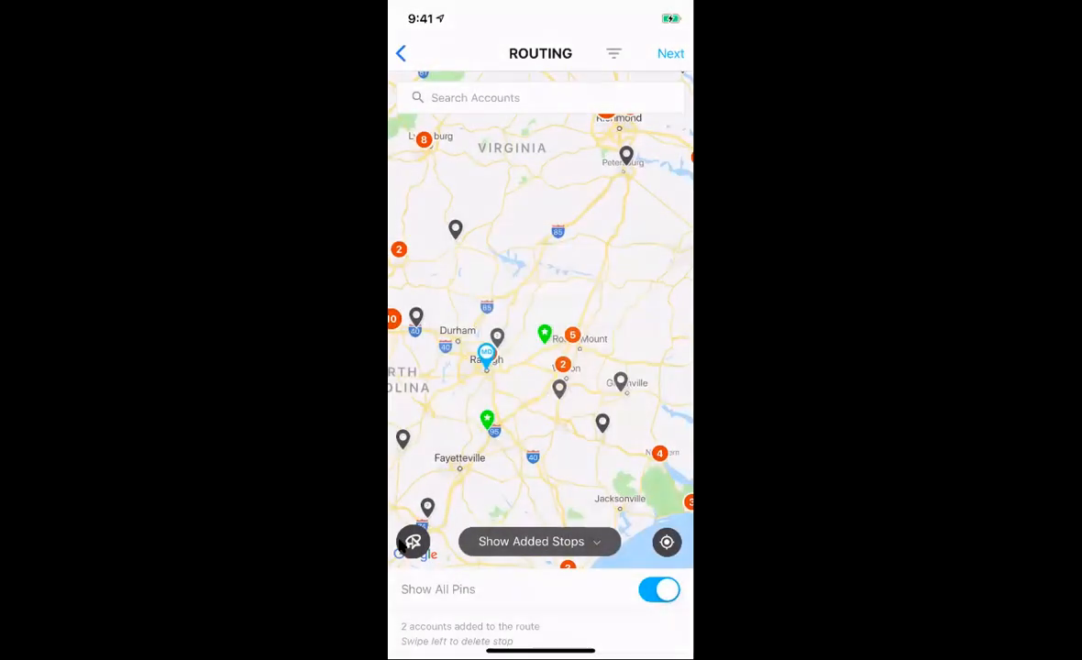
{"action": "mouse_move", "coordinate": [644, 314]}
{"action": "left_mouse_down"}
{"action": "mouse_move", "coordinate": [533, 403]}
{"action": "mouse_move", "coordinate": [542, 448]}
{"action": "mouse_move", "coordinate": [651, 362]}
{"action": "mouse_move", "coordinate": [644, 316]}
{"action": "left_mouse_up"}
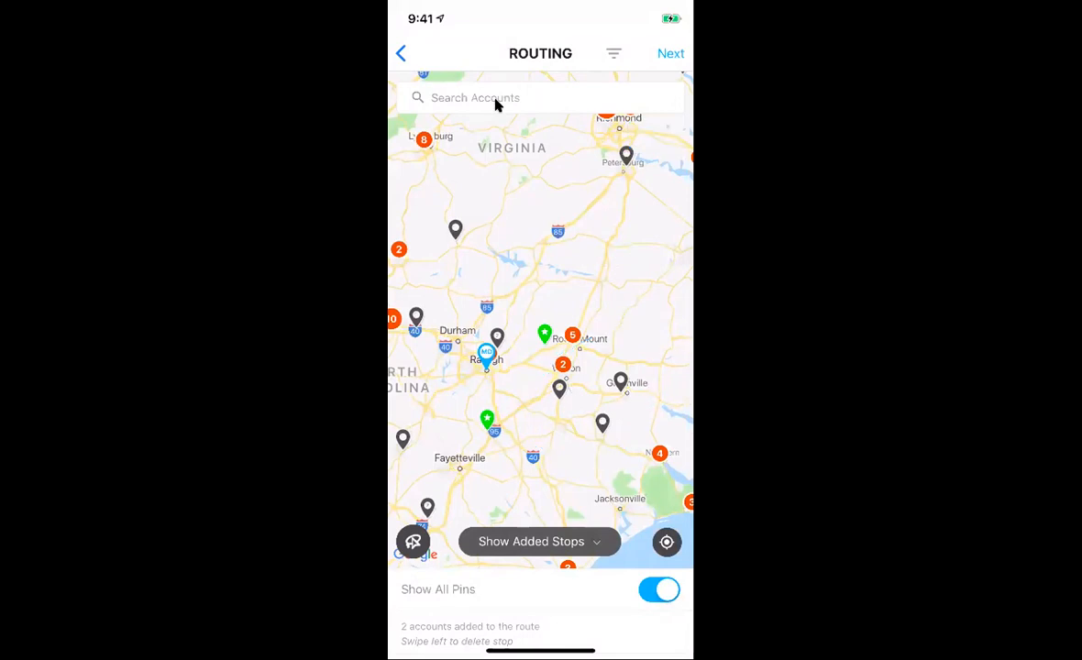
Step: Search for and add the Map My Customers and MMC Raleigh office accounts to the route
{"action": "left_click", "coordinate": [495, 106]}
{"action": "type", "text": "M"}
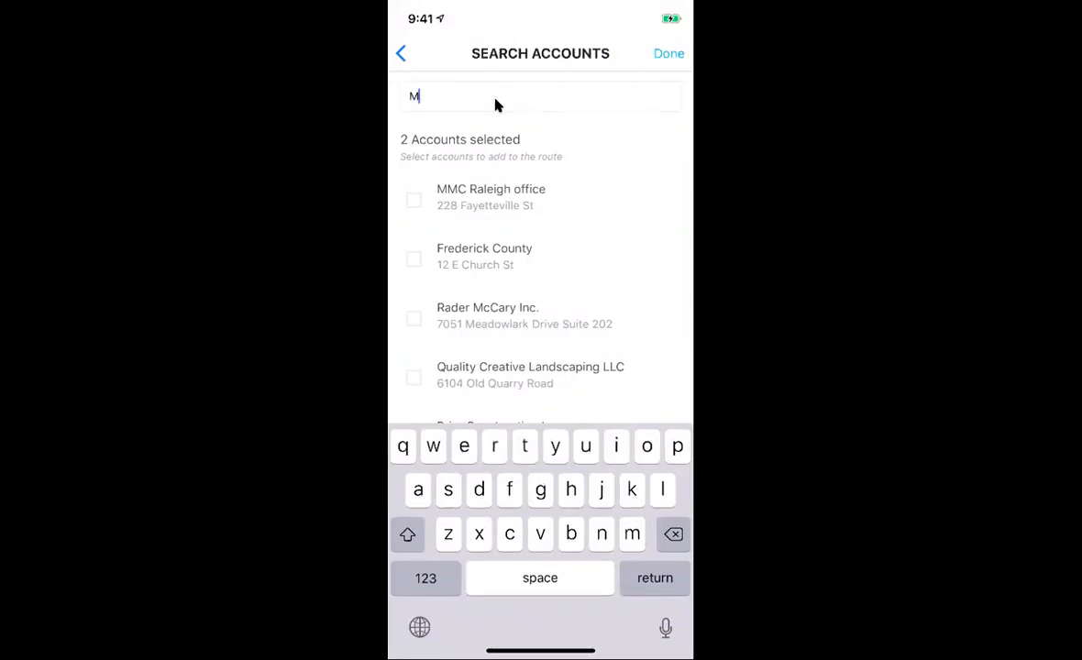
{"action": "type", "text": "ap my"}
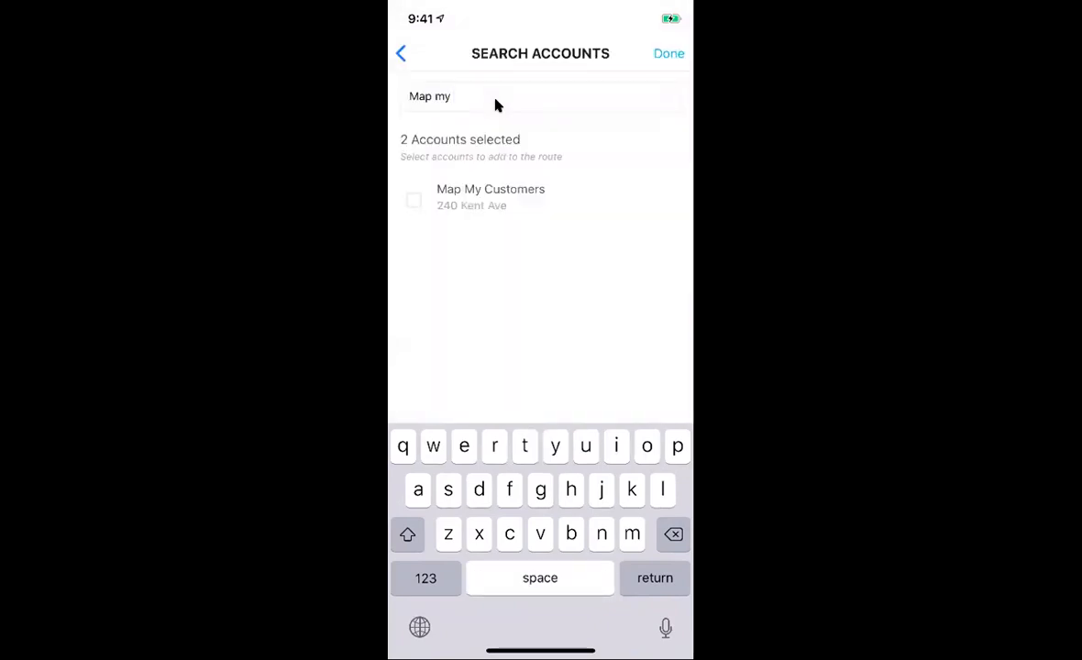
{"action": "left_click", "coordinate": [414, 200]}
{"action": "left_click", "coordinate": [413, 200]}
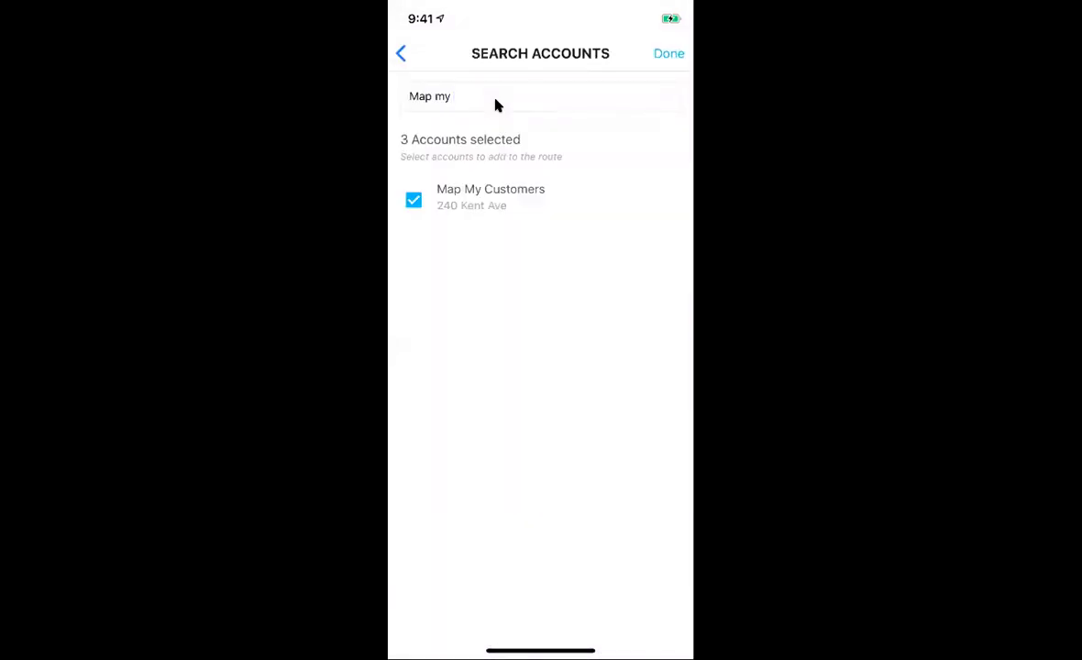
{"action": "left_click", "coordinate": [496, 105]}
{"action": "key", "text": "BackSpace"}
{"action": "key", "text": "BackSpace"}
{"action": "key", "text": "BackSpace"}
{"action": "key", "text": "BackSpace"}
{"action": "key", "text": "BackSpace"}
{"action": "key", "text": "BackSpace"}
{"action": "key", "text": "BackSpace"}
{"action": "type", "text": "Mmc ra"}
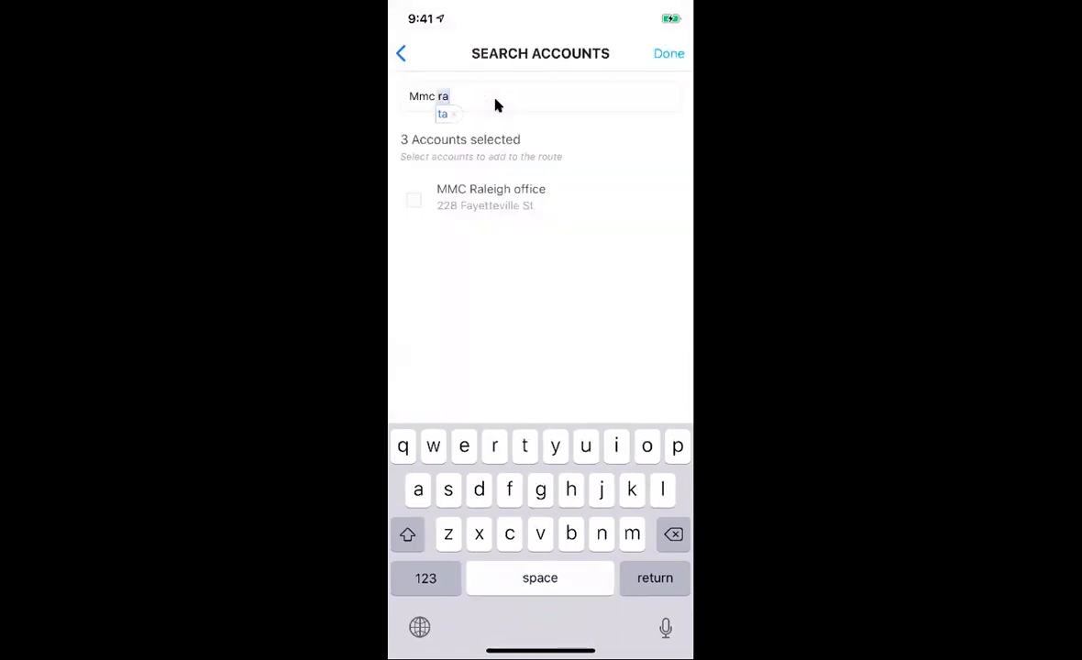
{"action": "key", "text": "Return"}
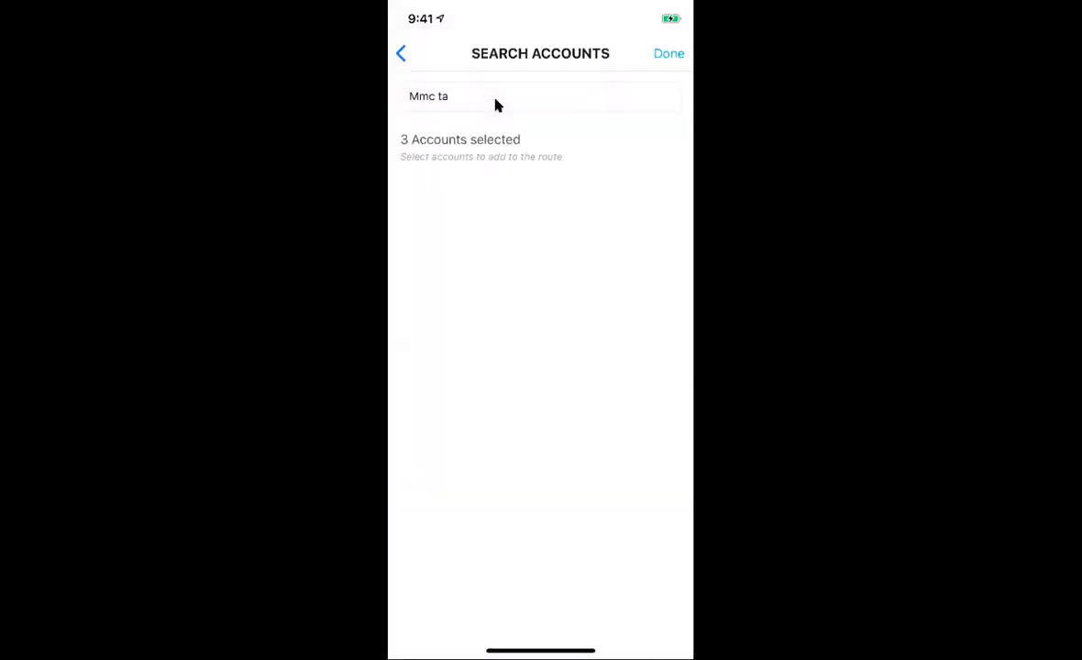
{"action": "left_click", "coordinate": [495, 106]}
{"action": "key", "text": "BackSpace"}
{"action": "key", "text": "BackSpace"}
{"action": "type", "text": "ra"}
{"action": "key", "text": "Return"}
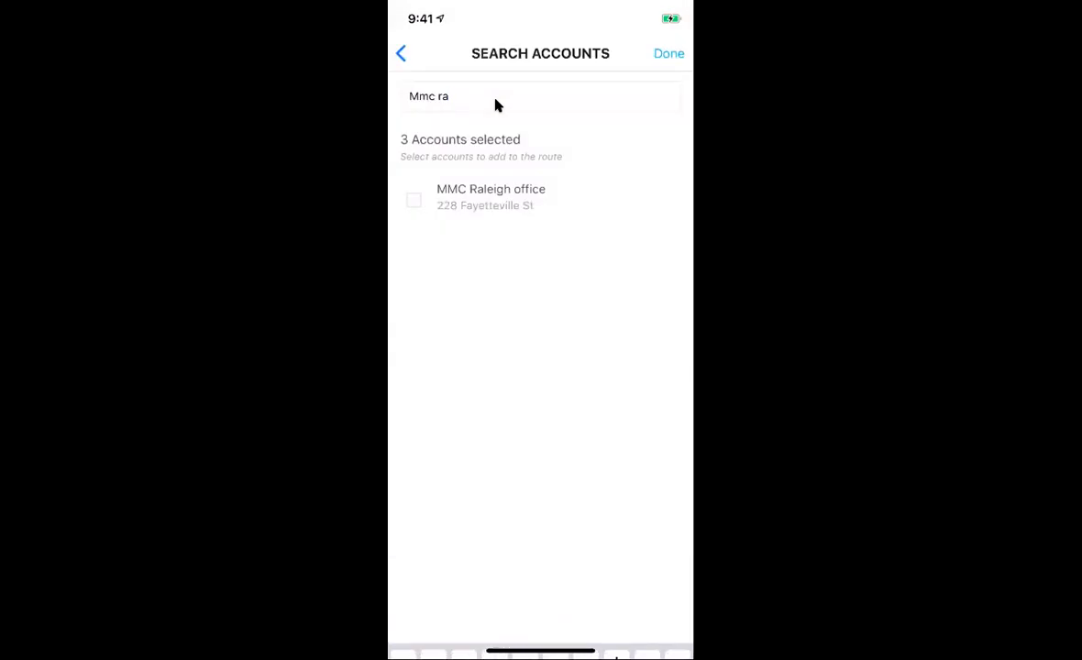
{"action": "left_click", "coordinate": [413, 200]}
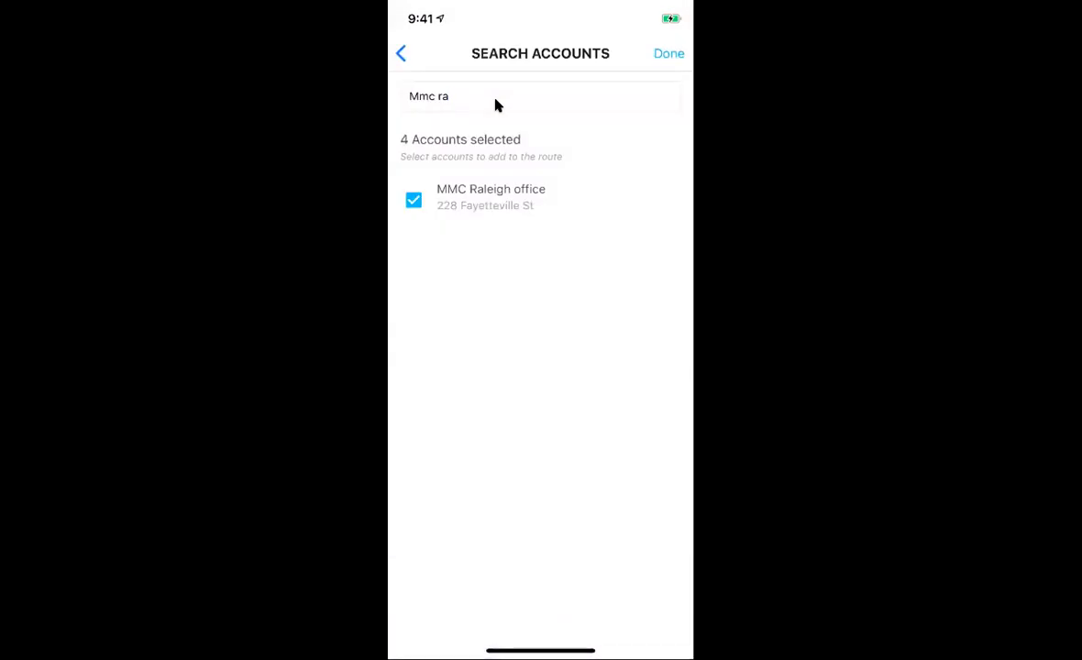
{"action": "left_click", "coordinate": [645, 62]}
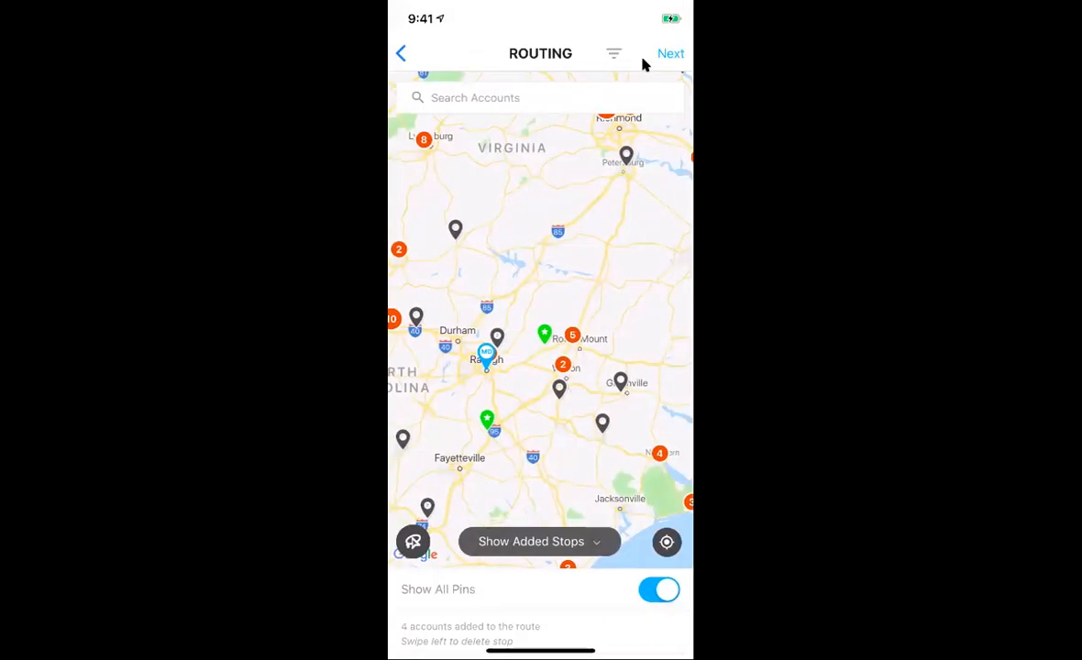
Step: Name the route 'Mmc route', start it from the current location, and choose the Optimize route type
{"action": "left_click", "coordinate": [645, 63]}
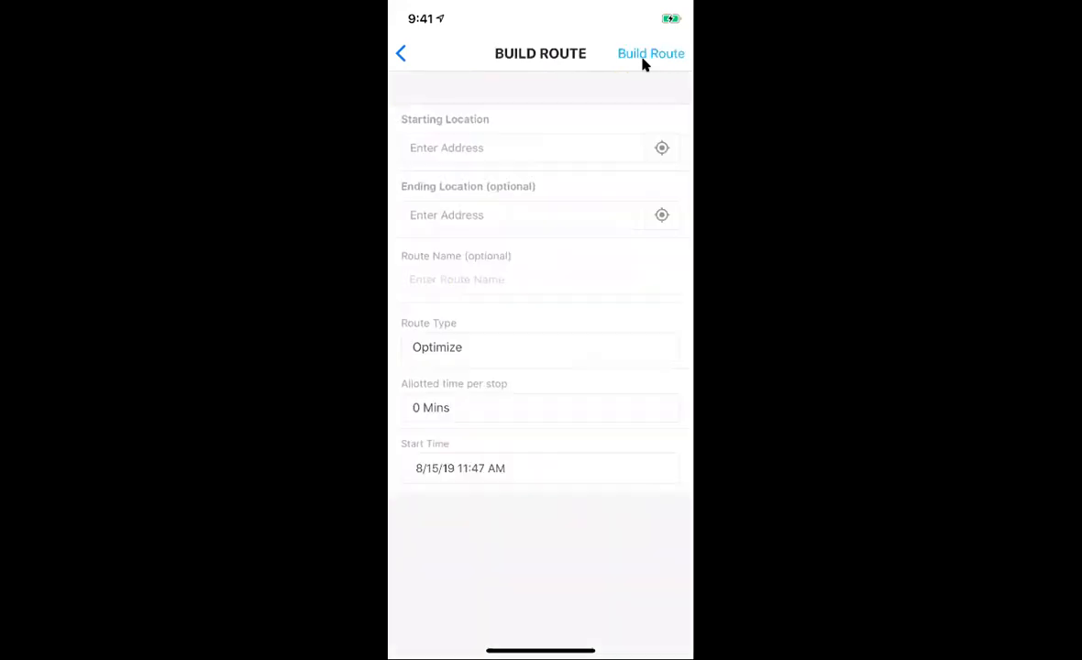
{"action": "left_click", "coordinate": [662, 154]}
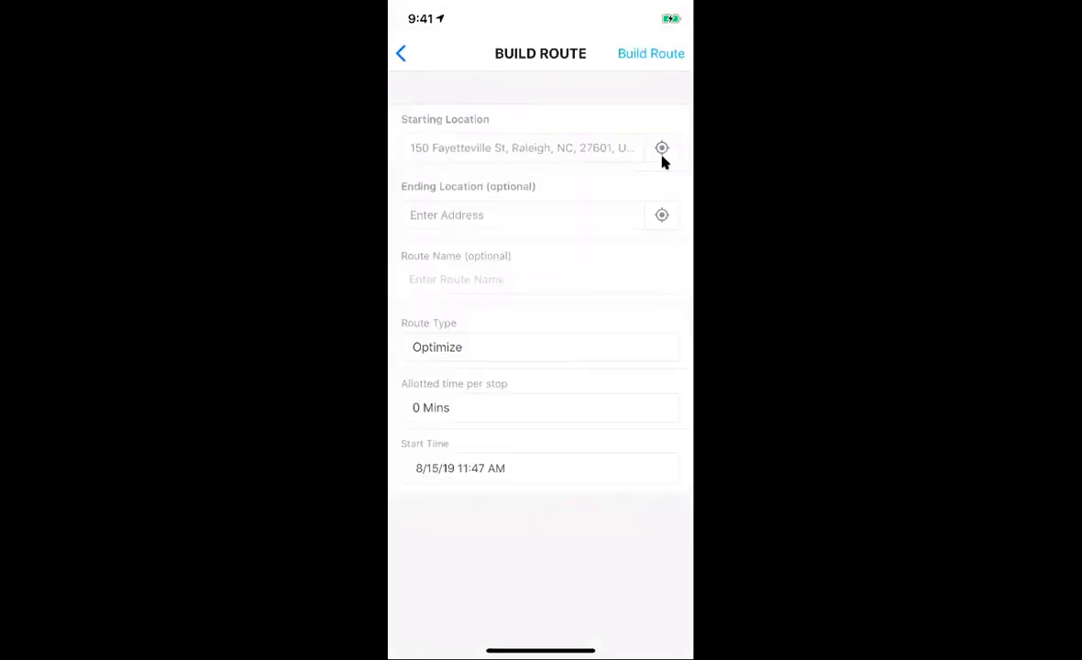
{"action": "type", "text": "Mmc route"}
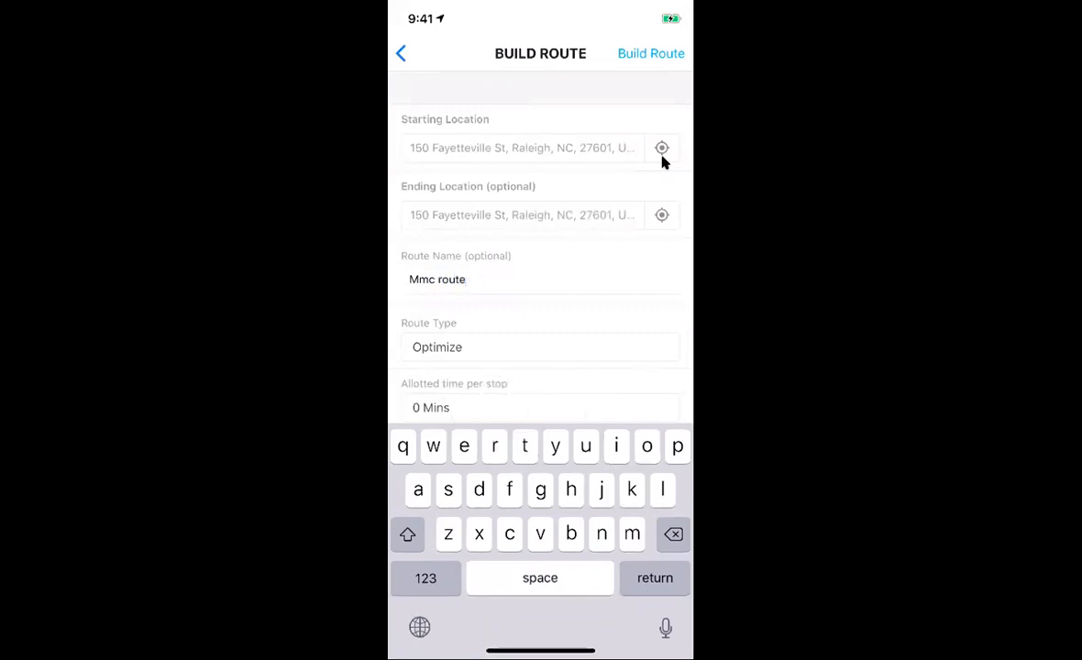
{"action": "key", "text": "Return"}
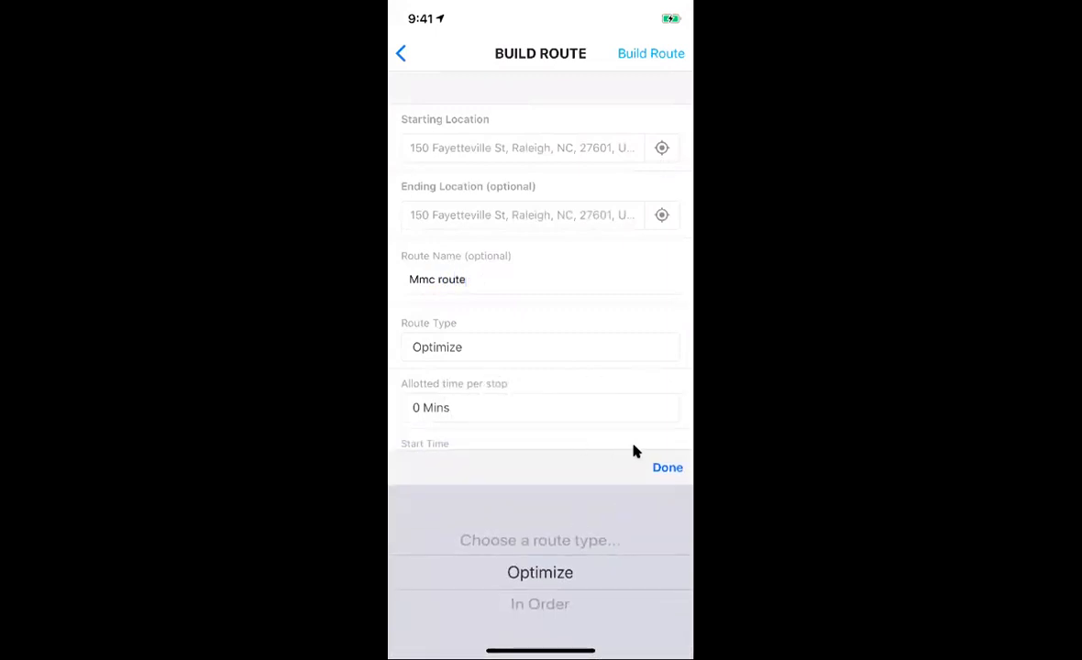
{"action": "left_click", "coordinate": [663, 467]}
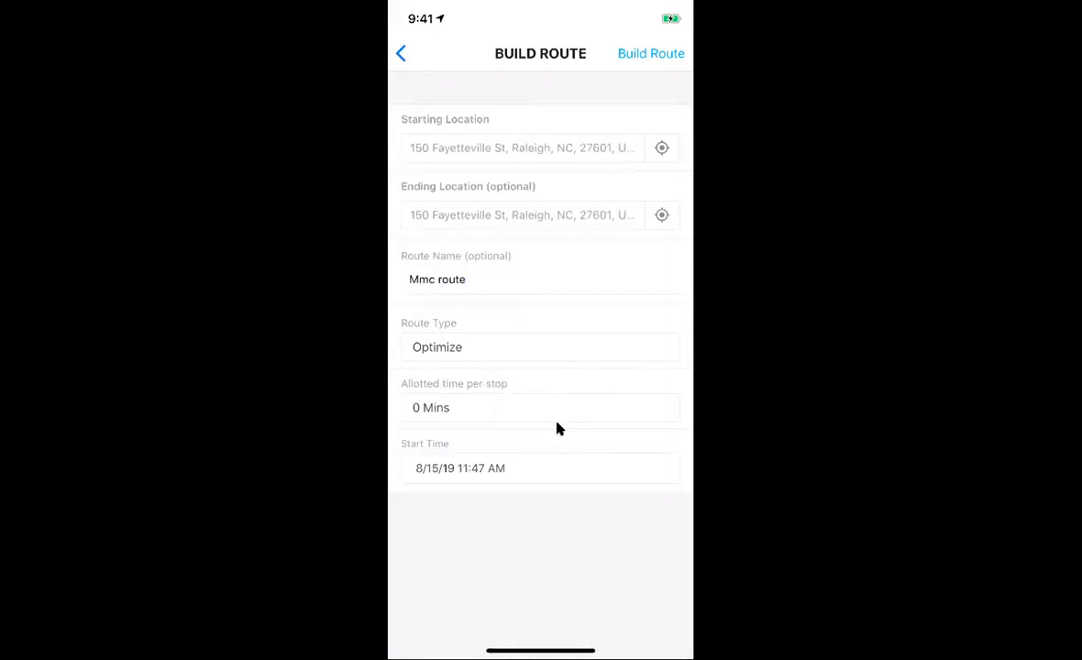
Step: Allot 30 minutes per stop and build the optimized route
{"action": "left_click", "coordinate": [556, 423]}
{"action": "scroll", "coordinate": [540, 572], "scroll_direction": "down", "scroll_amount": 2}
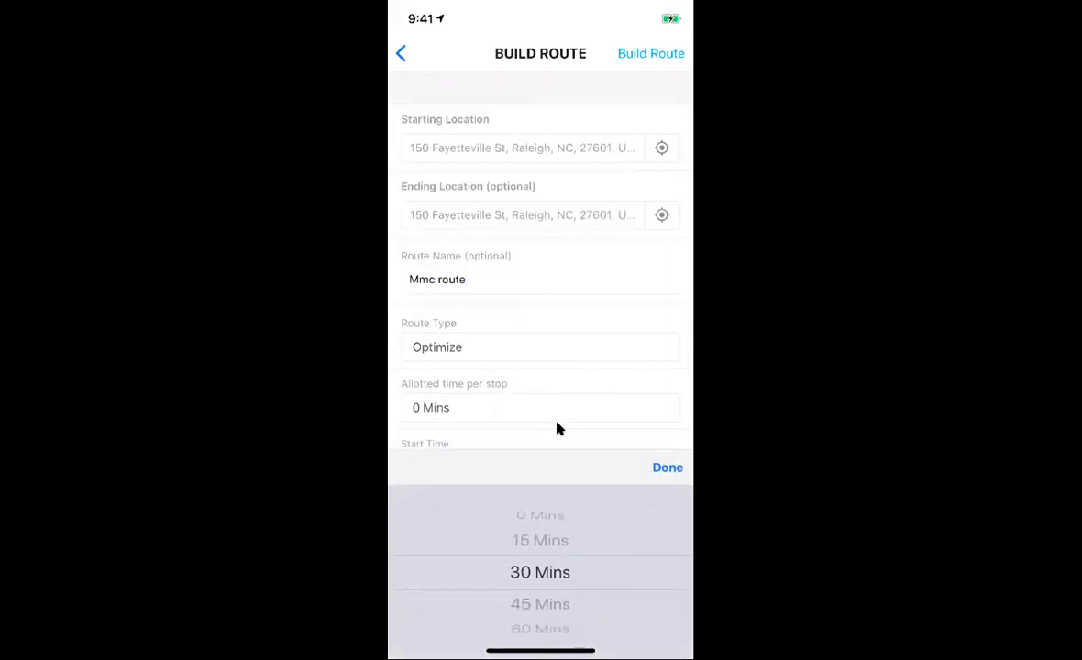
{"action": "key", "text": "Return"}
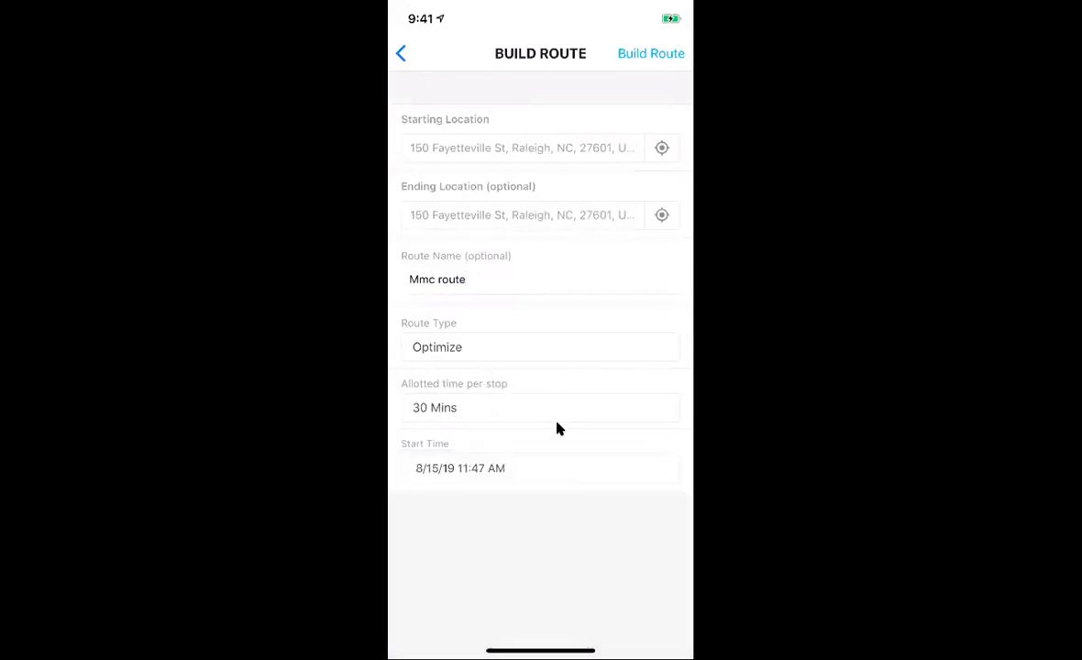
{"action": "left_click", "coordinate": [651, 56]}
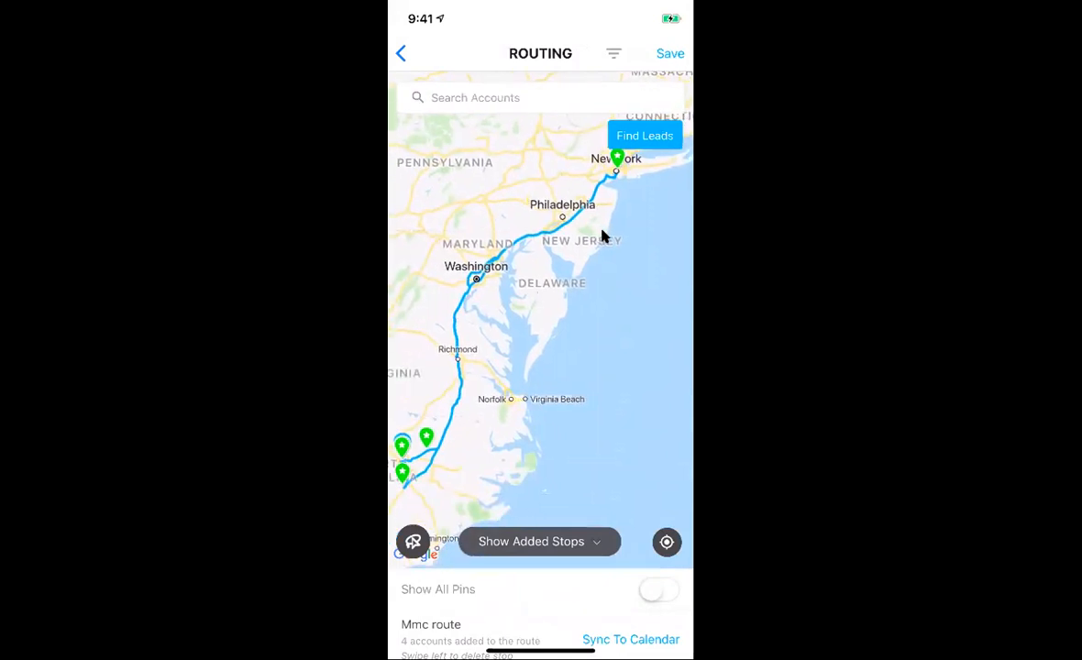
Step: Move the first stop down to third place, rebuild the route In Order, and save it
{"action": "scroll", "coordinate": [602, 236], "scroll_direction": "down", "scroll_amount": 5}
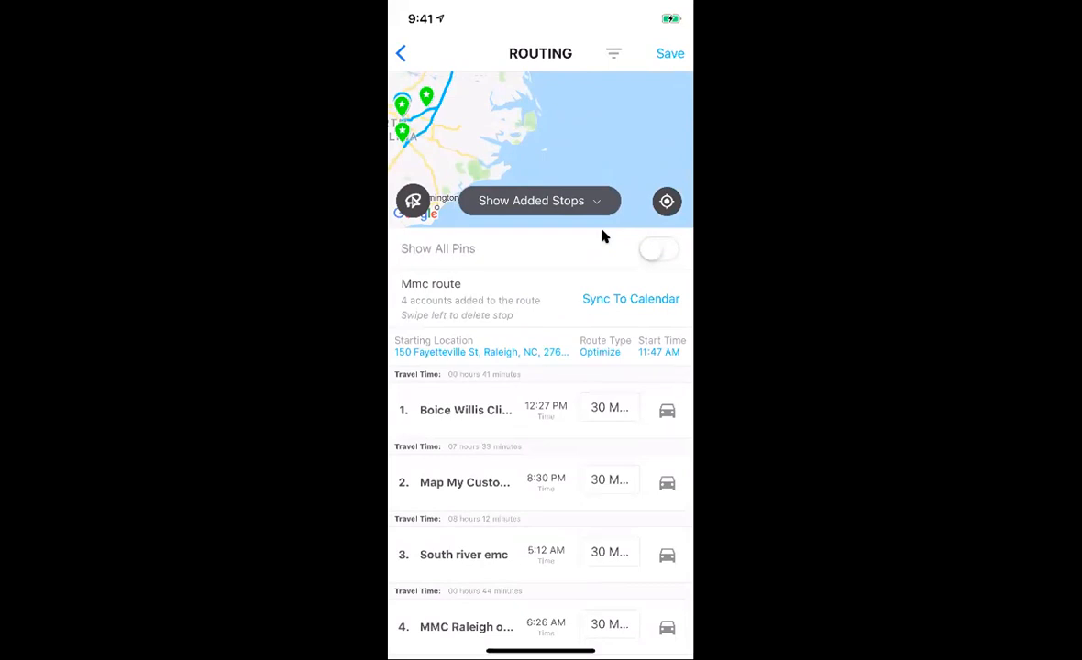
{"action": "scroll", "coordinate": [603, 236], "scroll_direction": "down", "scroll_amount": 1}
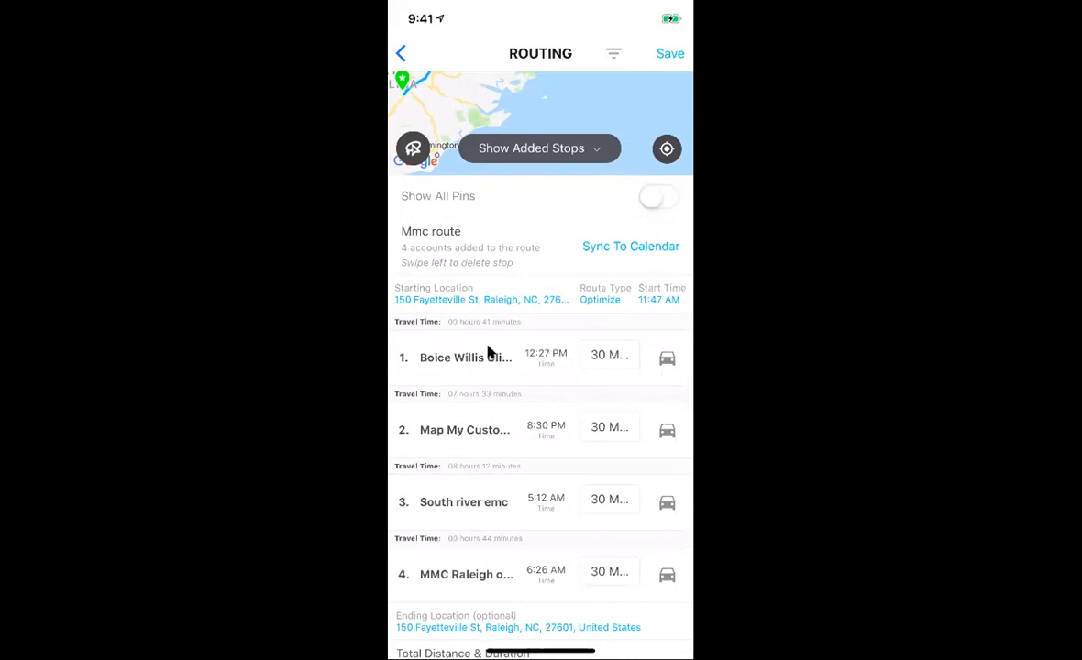
{"action": "left_click_drag", "start_coordinate": [487, 347], "coordinate": [488, 501]}
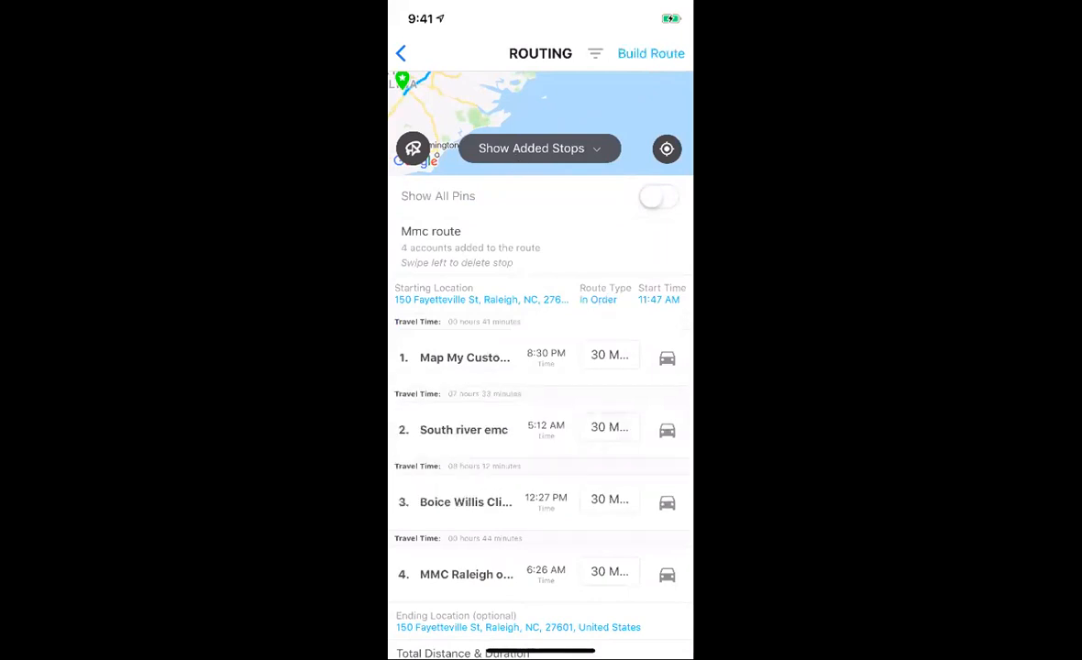
{"action": "left_click", "coordinate": [644, 64]}
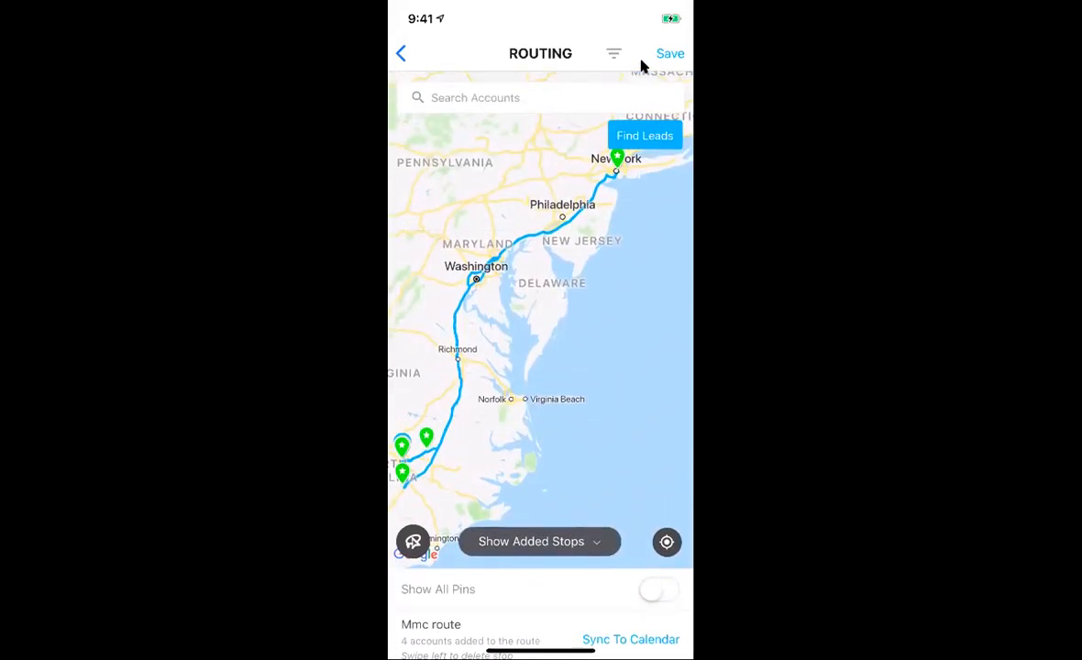
{"action": "left_click", "coordinate": [670, 54]}
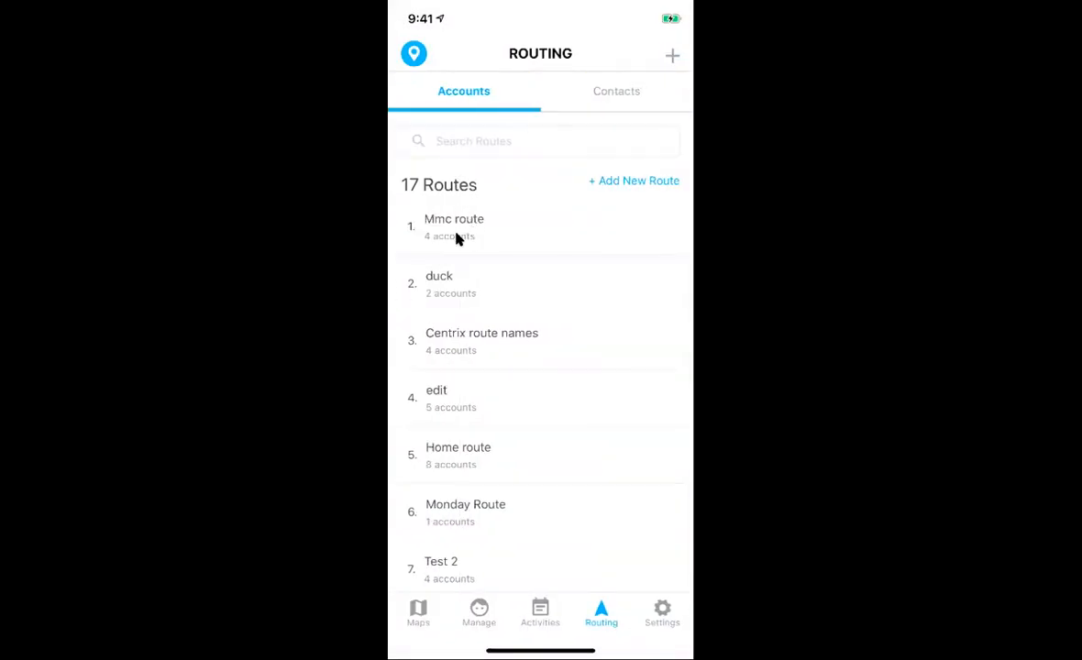
Step: Reopen 'Mmc route' from the Routing list and scroll through its four In Order stops
{"action": "left_click", "coordinate": [458, 236]}
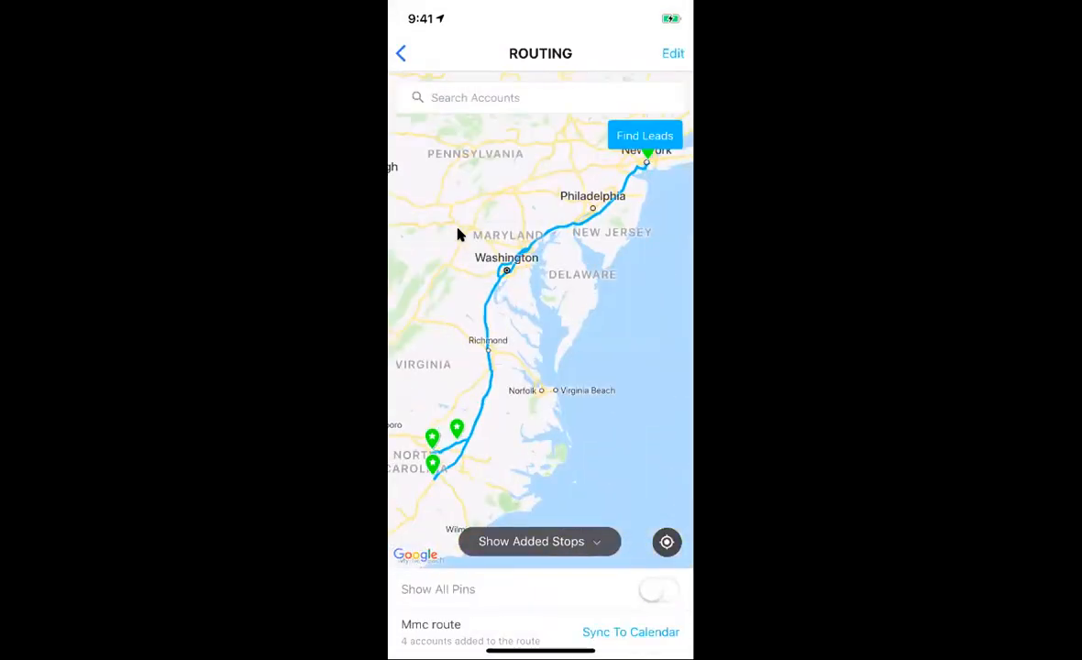
{"action": "scroll", "coordinate": [458, 230], "scroll_direction": "down", "scroll_amount": 1}
{"action": "scroll", "coordinate": [459, 236], "scroll_direction": "down", "scroll_amount": 4}
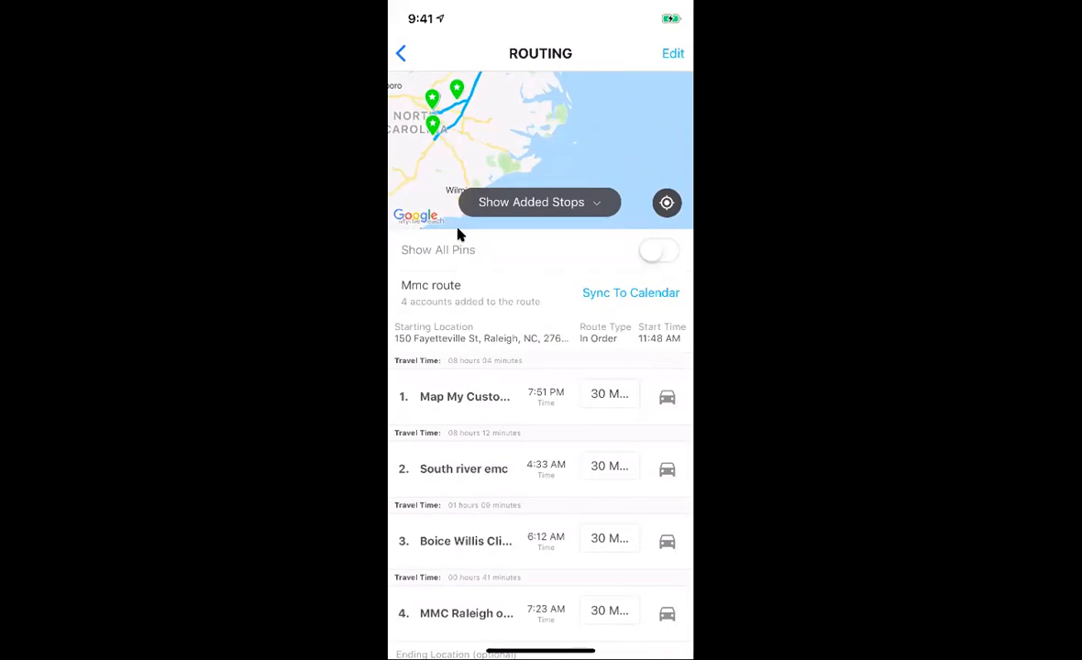
{"action": "scroll", "coordinate": [457, 230], "scroll_direction": "up", "scroll_amount": 3}
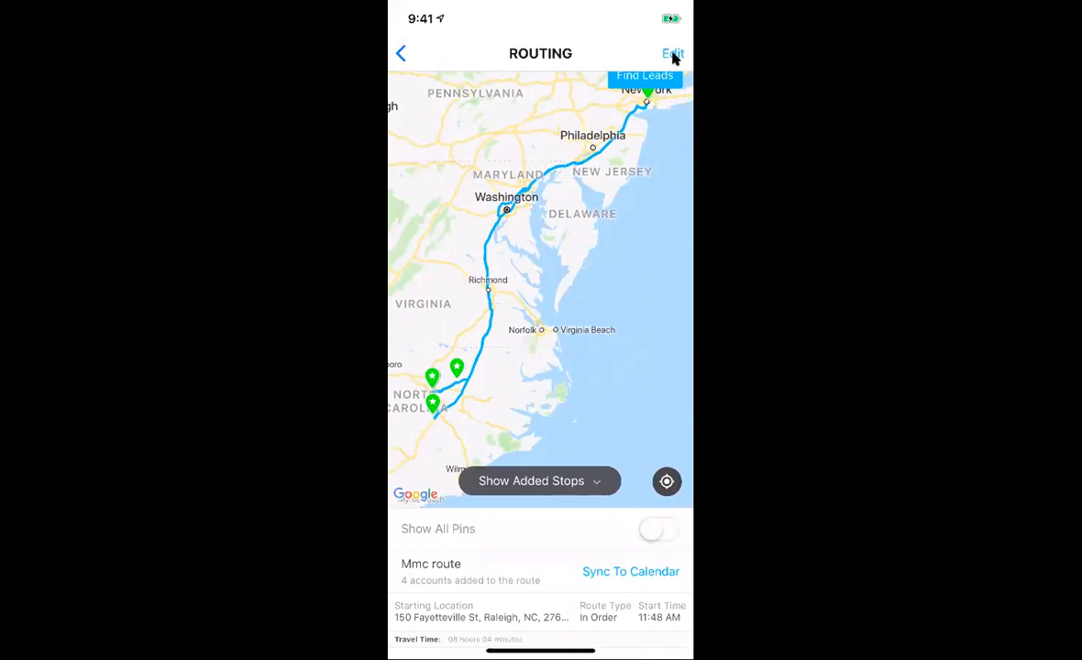
Step: Show all pins, add Virginia Ear Nose & Throat Associates and Access Eye Center- Plank Rd., and rebuild with 6 accounts
{"action": "scroll", "coordinate": [657, 500], "scroll_direction": "down", "scroll_amount": 1}
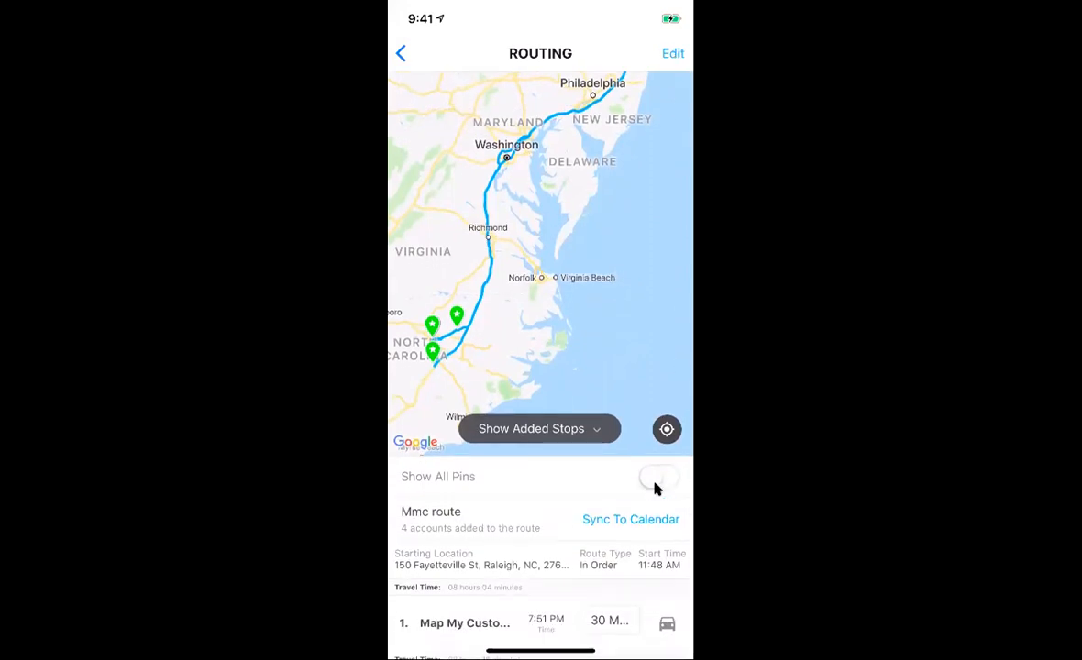
{"action": "left_click", "coordinate": [658, 486]}
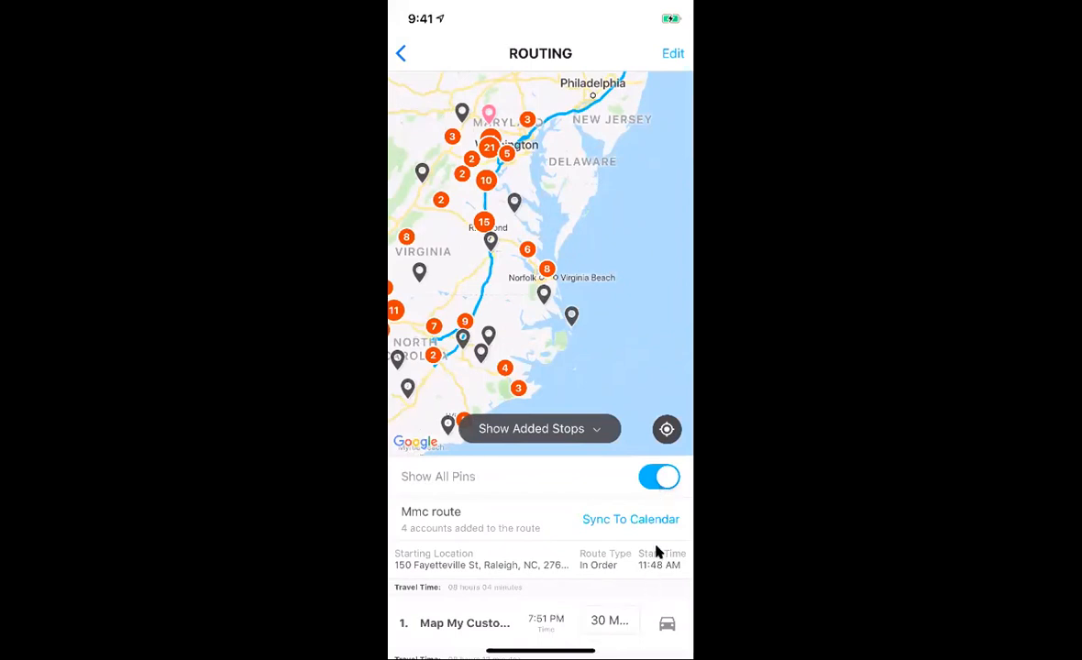
{"action": "scroll", "coordinate": [557, 373], "scroll_direction": "left", "scroll_amount": 2}
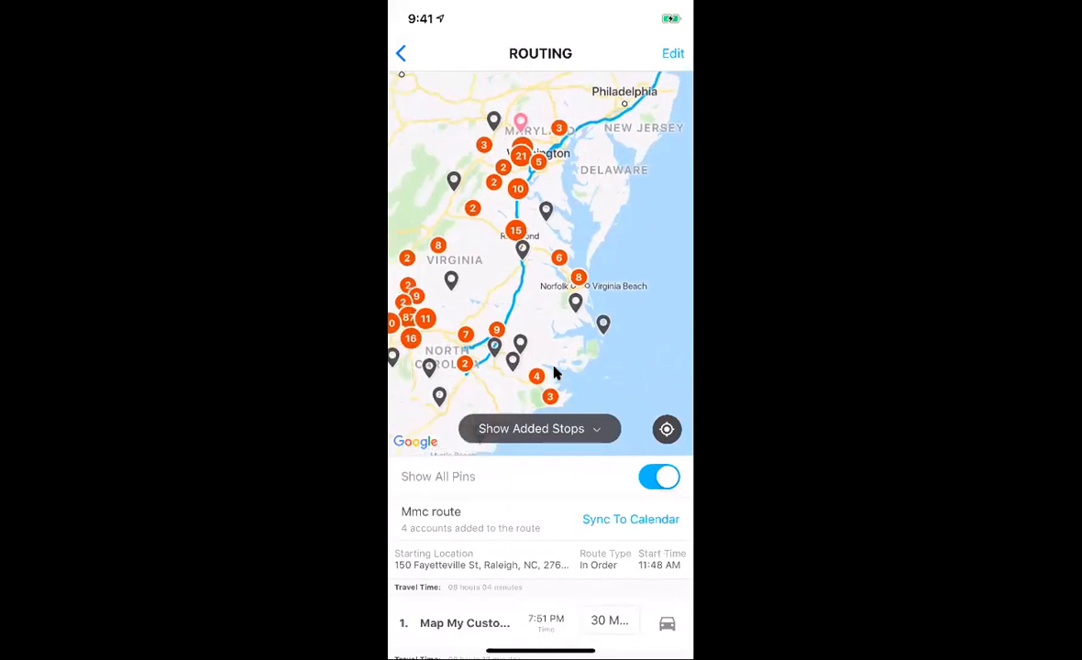
{"action": "scroll", "coordinate": [557, 373], "scroll_direction": "up", "scroll_amount": 3}
{"action": "scroll", "coordinate": [556, 374], "scroll_direction": "right", "scroll_amount": 2}
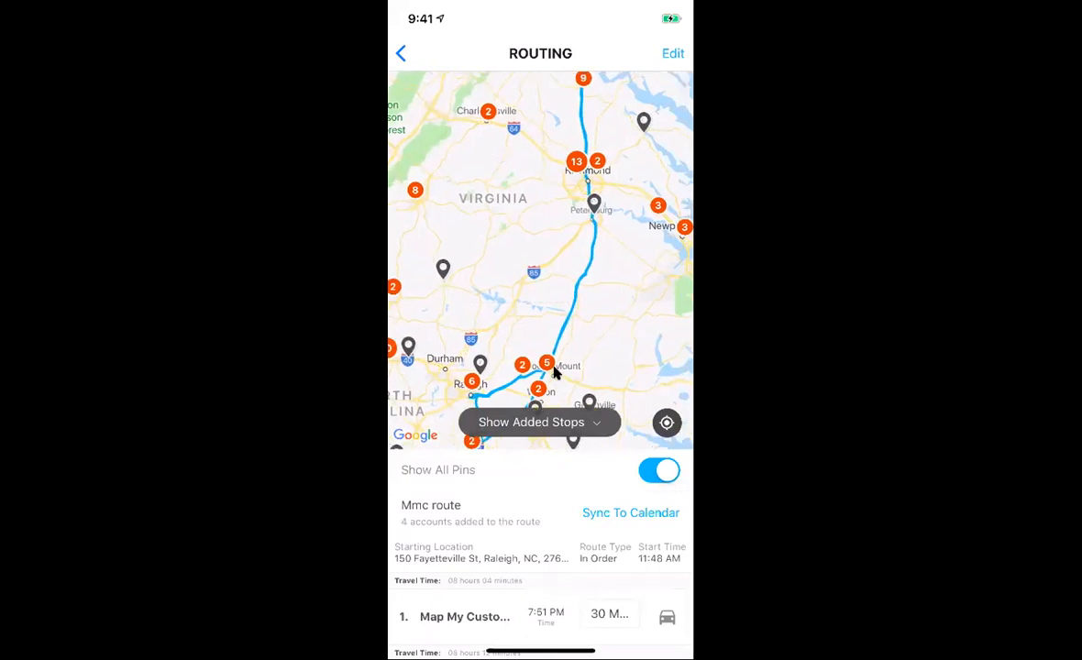
{"action": "scroll", "coordinate": [556, 373], "scroll_direction": "up", "scroll_amount": 3}
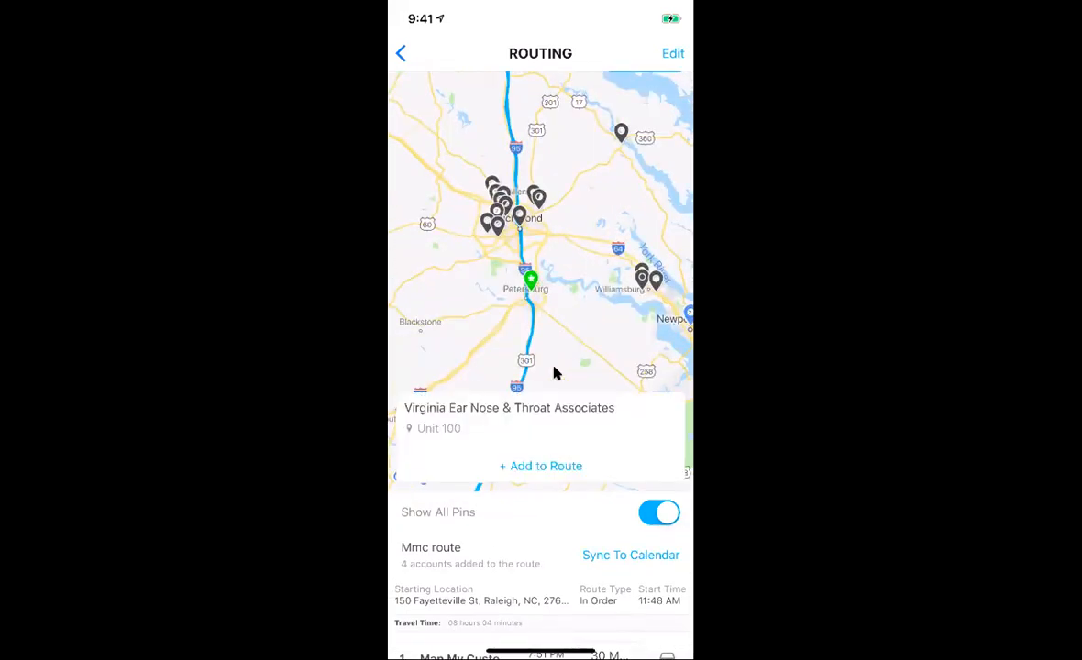
{"action": "scroll", "coordinate": [557, 373], "scroll_direction": "up", "scroll_amount": 3}
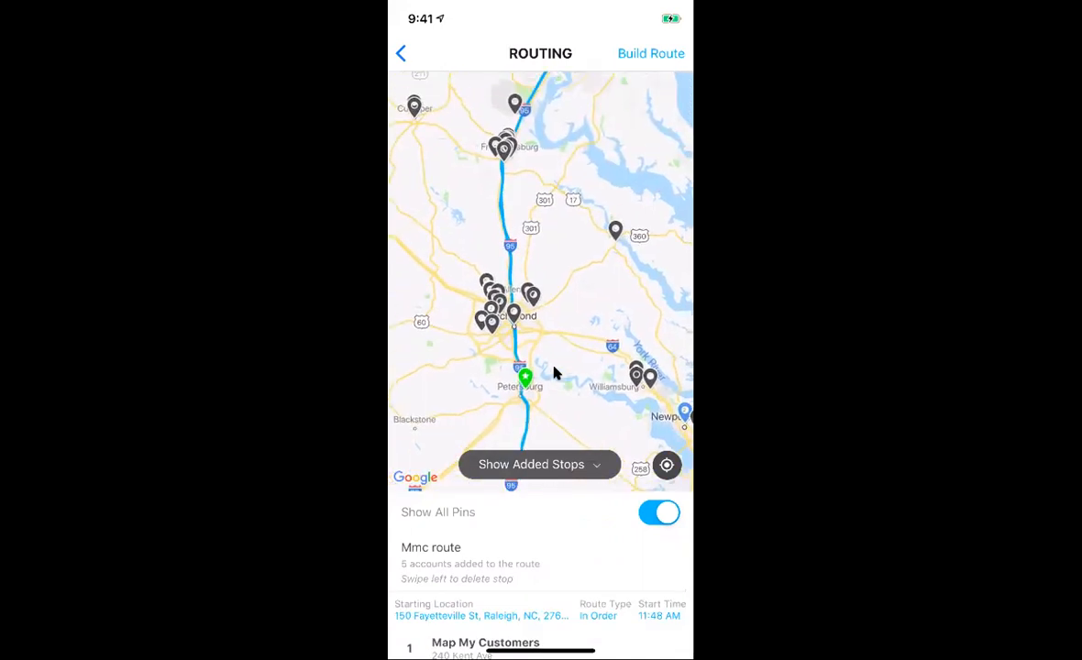
{"action": "scroll", "coordinate": [556, 374], "scroll_direction": "up", "scroll_amount": 3}
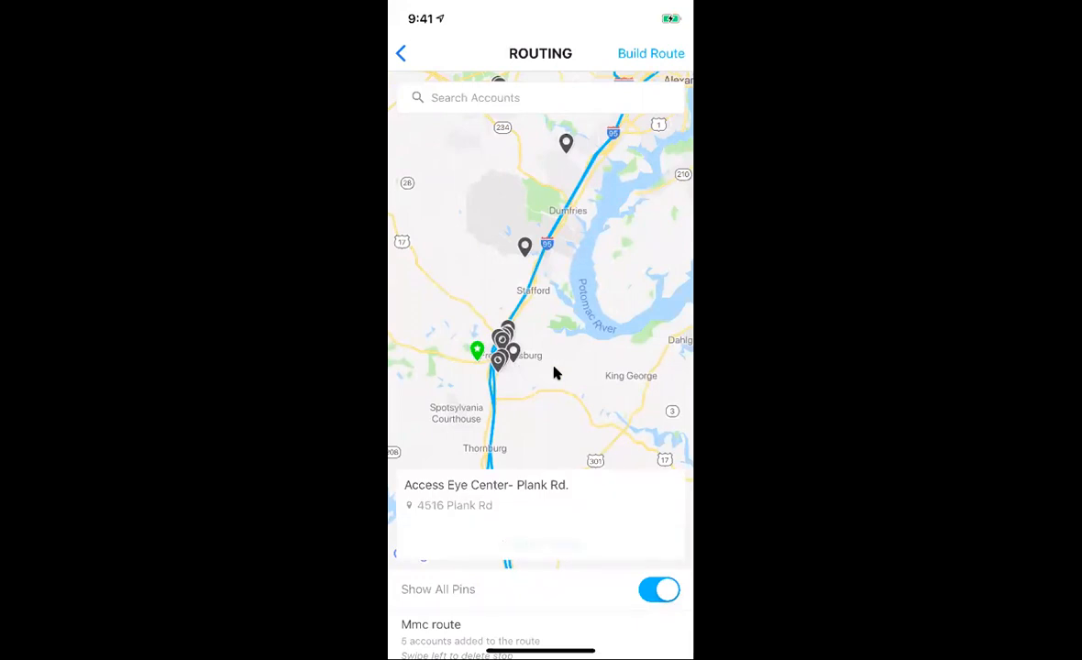
{"action": "left_click", "coordinate": [644, 69]}
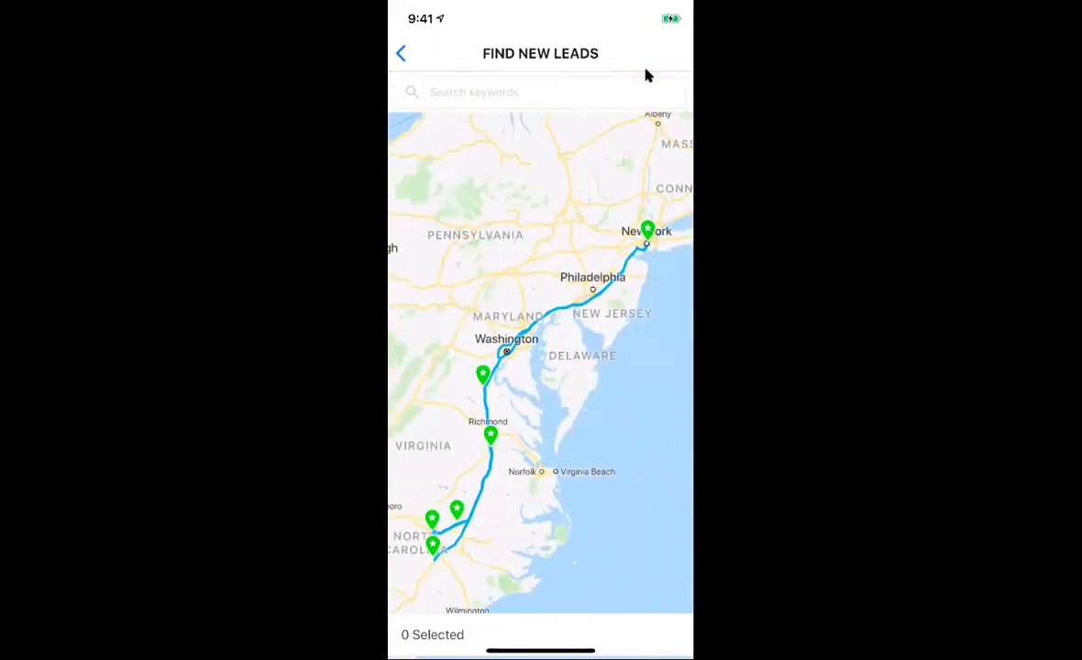
Step: Search for 'dentists' leads along the route and review the results
{"action": "type", "text": "dentists"}
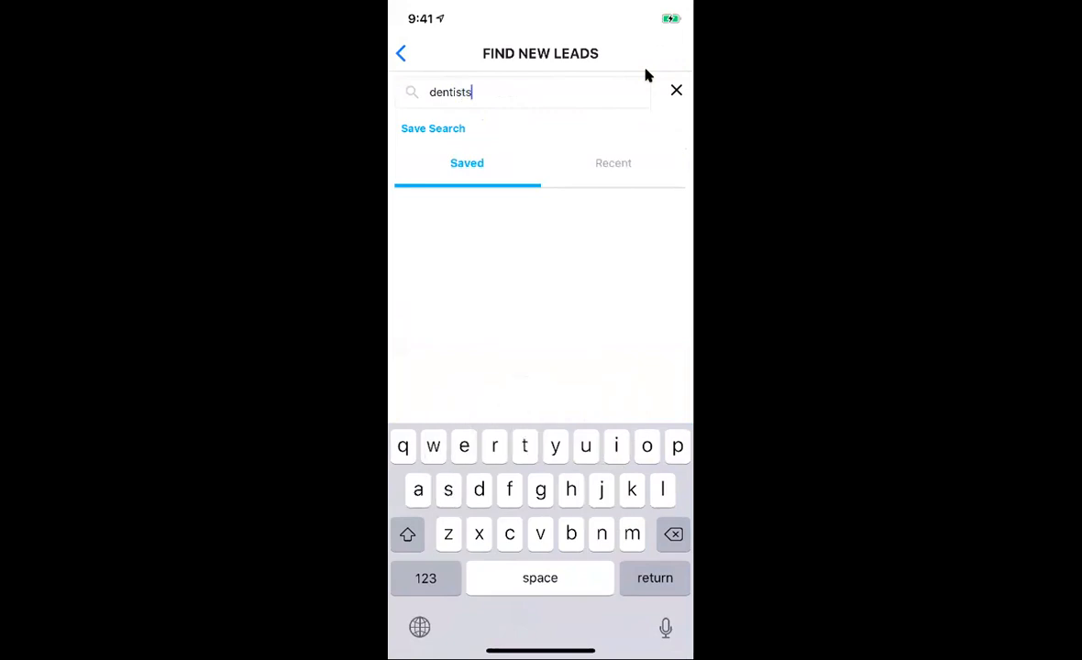
{"action": "key", "text": "Return"}
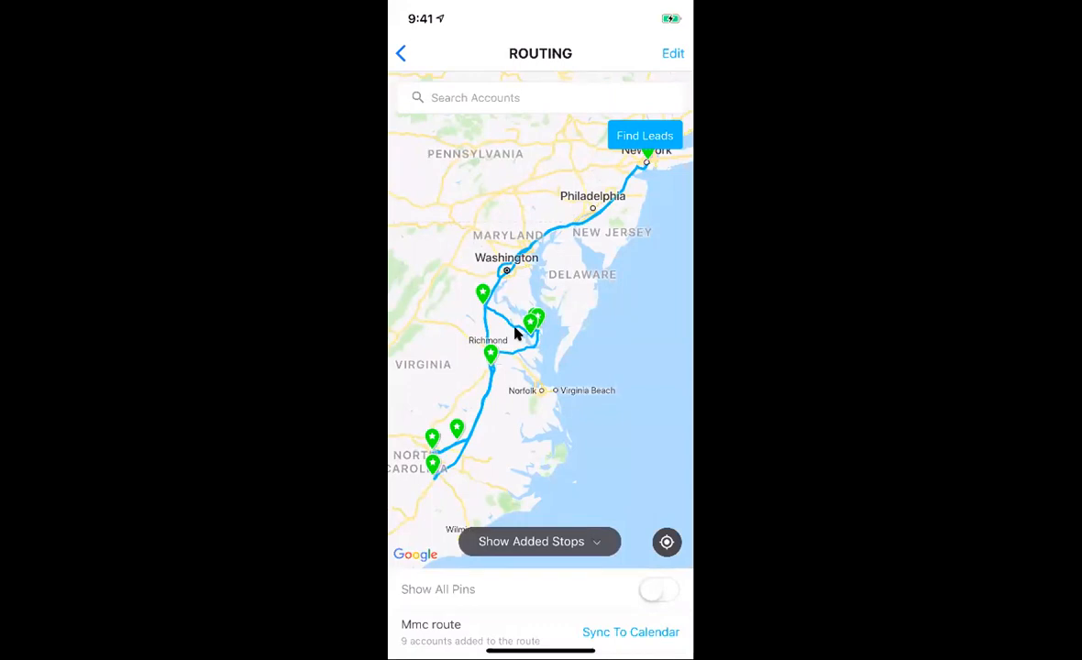
{"action": "scroll", "coordinate": [516, 335], "scroll_direction": "down", "scroll_amount": 10}
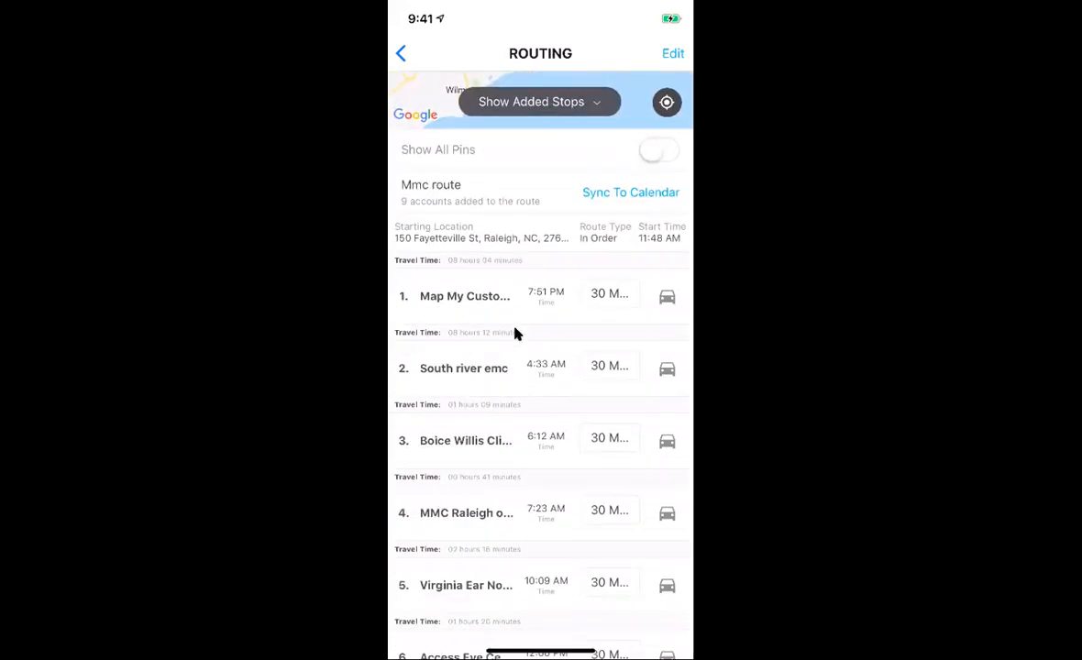
{"action": "scroll", "coordinate": [516, 335], "scroll_direction": "up", "scroll_amount": 10}
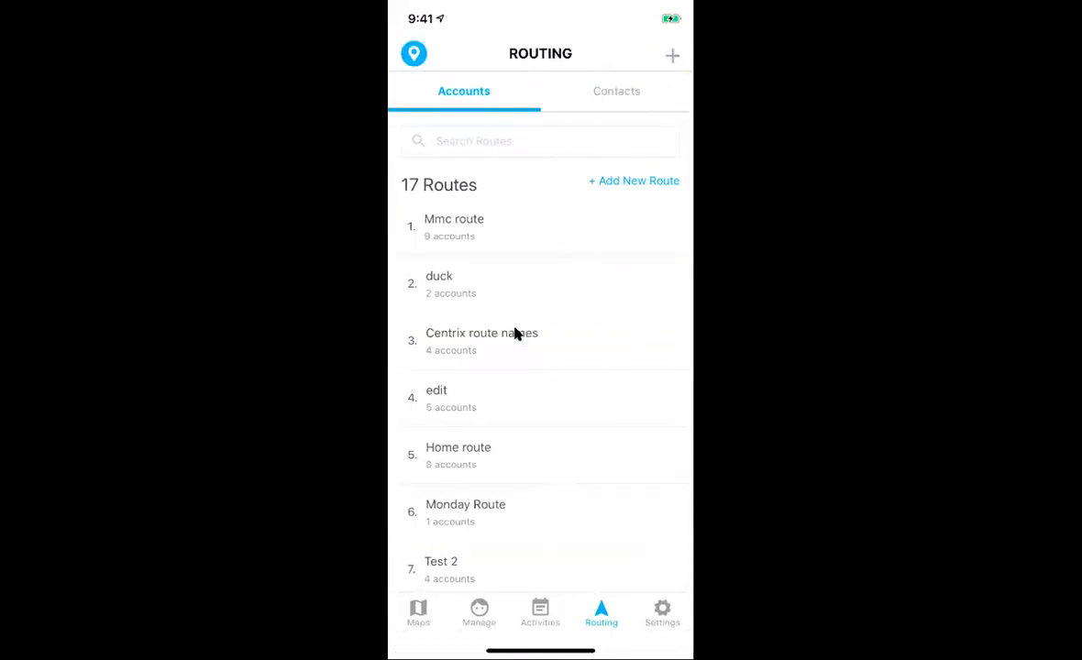
Step: Open Settings, look at Manage Activity Types, and return to the Settings screen
{"action": "left_click", "coordinate": [665, 614]}
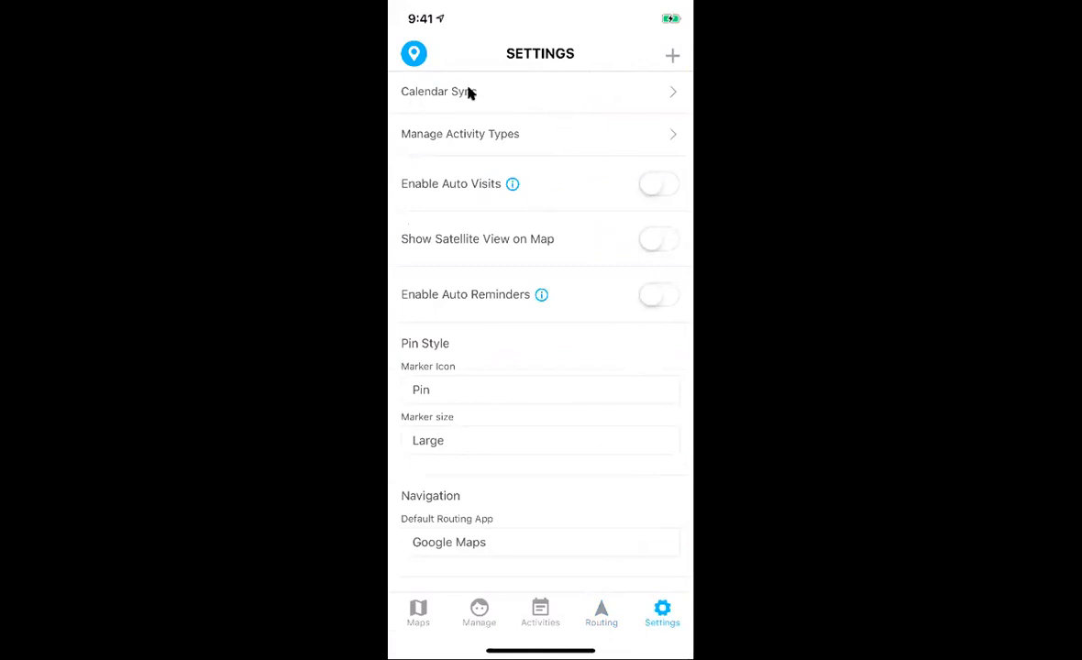
{"action": "left_click", "coordinate": [535, 133]}
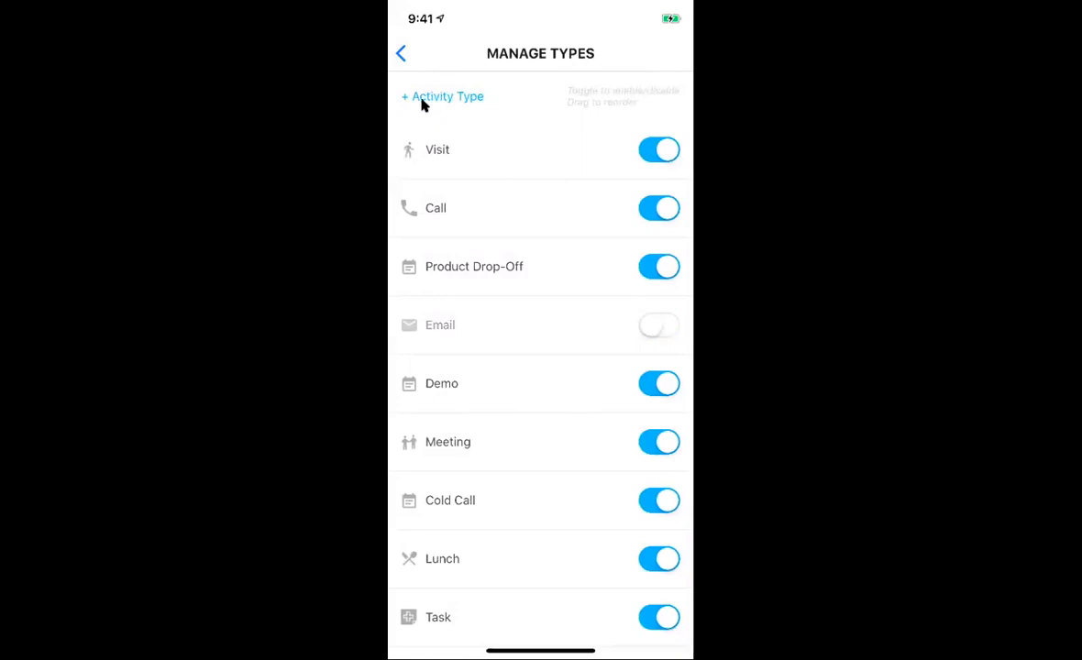
{"action": "left_click", "coordinate": [403, 55]}
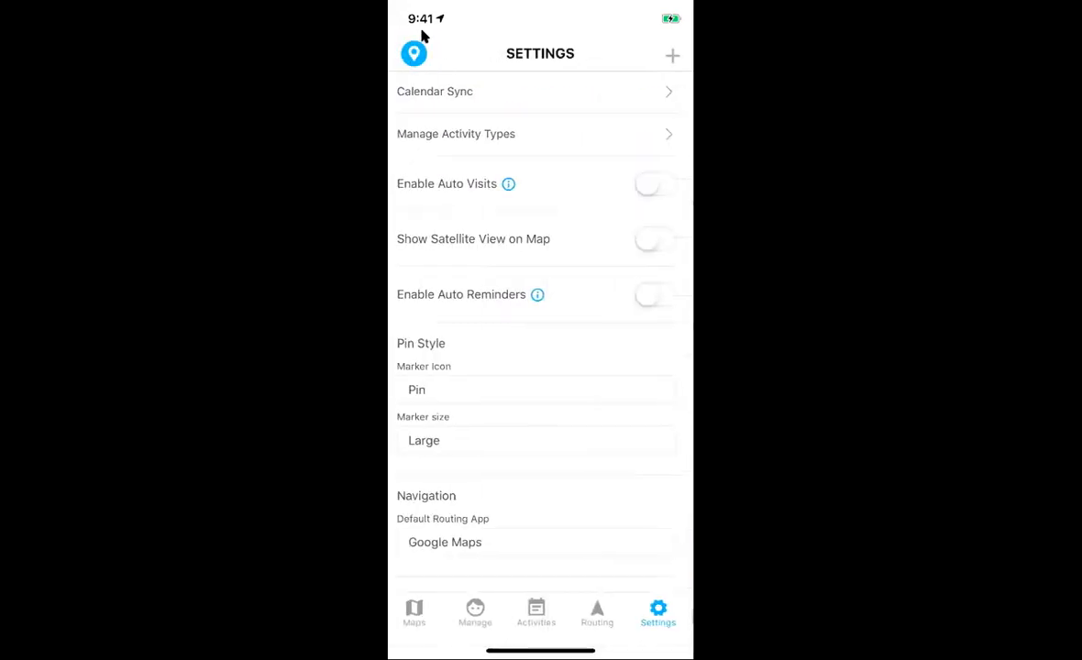
Step: In Settings, choose Apple Maps as the default routing app and Circle as the marker icon
{"action": "left_click", "coordinate": [656, 180]}
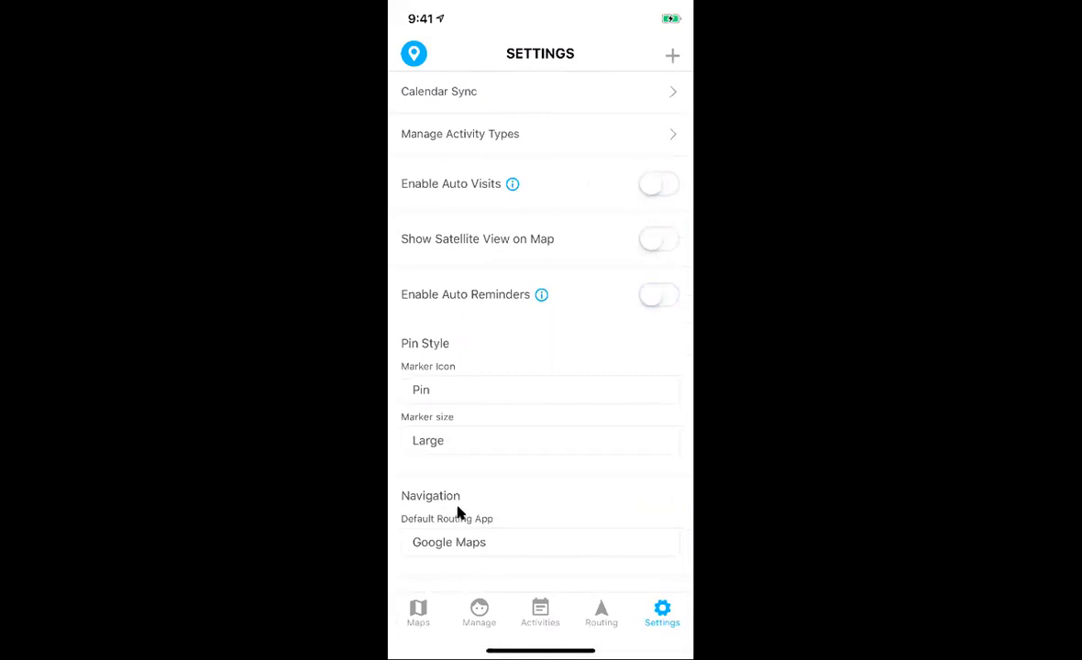
{"action": "left_click", "coordinate": [514, 543]}
{"action": "scroll", "coordinate": [514, 544], "scroll_direction": "down", "scroll_amount": 1}
{"action": "left_click", "coordinate": [445, 393]}
{"action": "scroll", "coordinate": [445, 392], "scroll_direction": "down", "scroll_amount": 1}
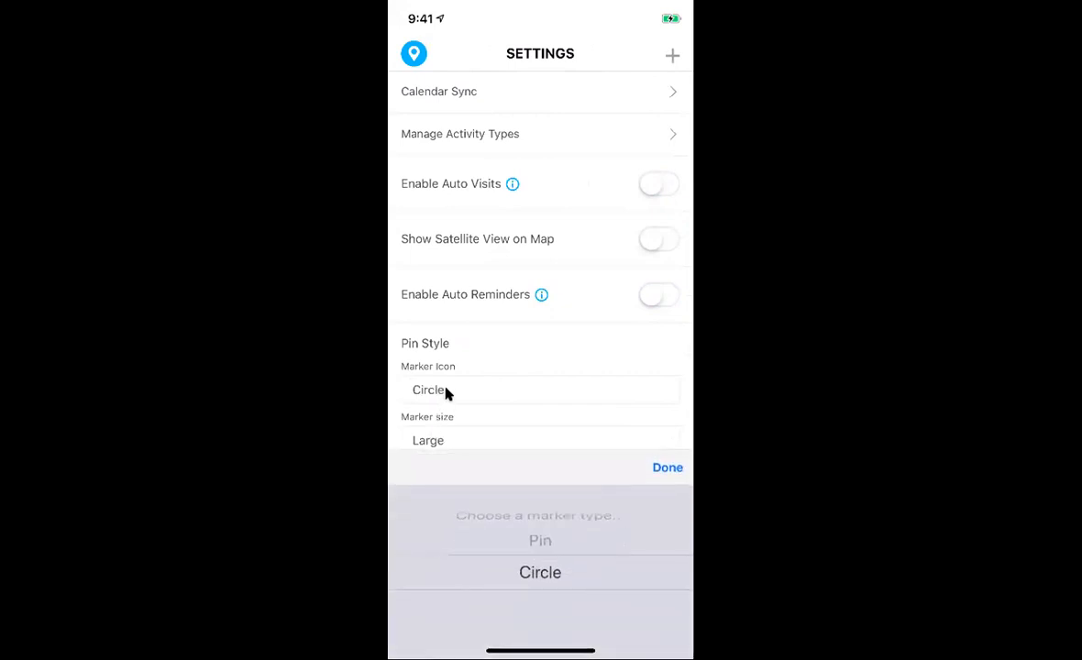